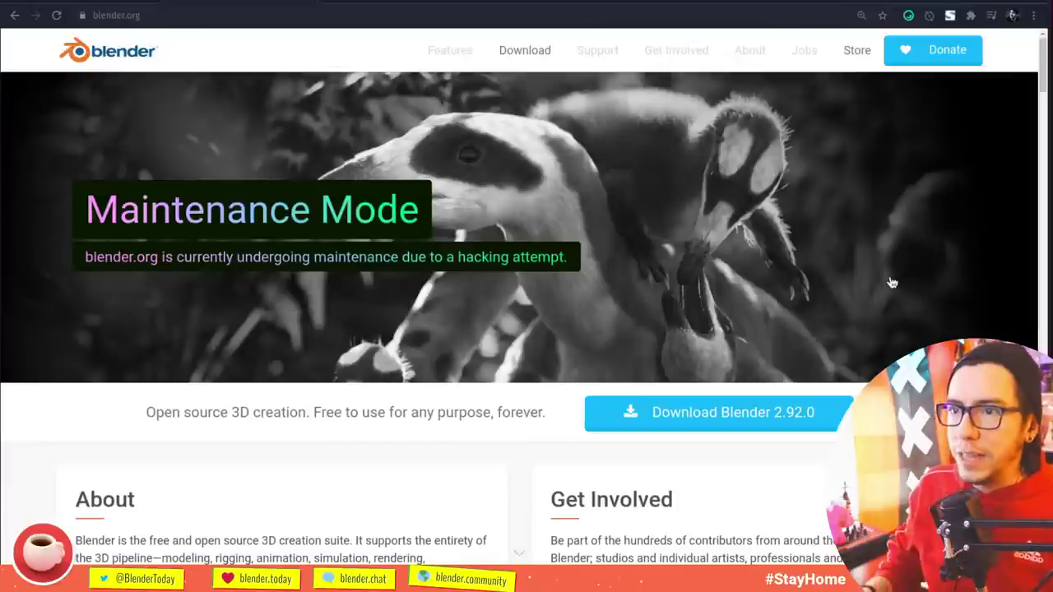
- Reset the blender.org page zoom and open the Blender 2.92.0 download mirror listing
key("ctrl+plus")
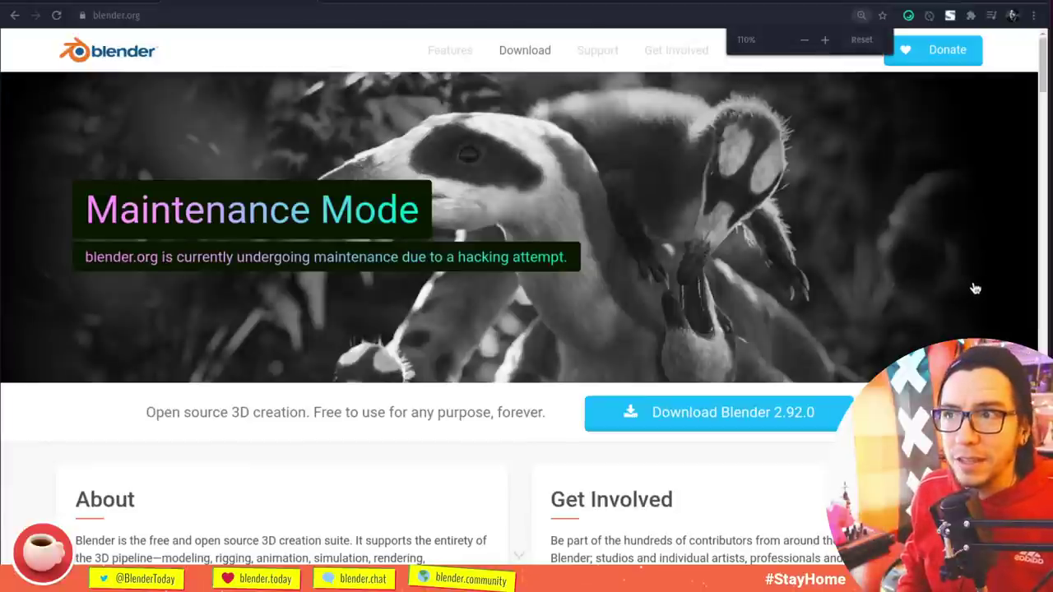
key("ctrl+minus")
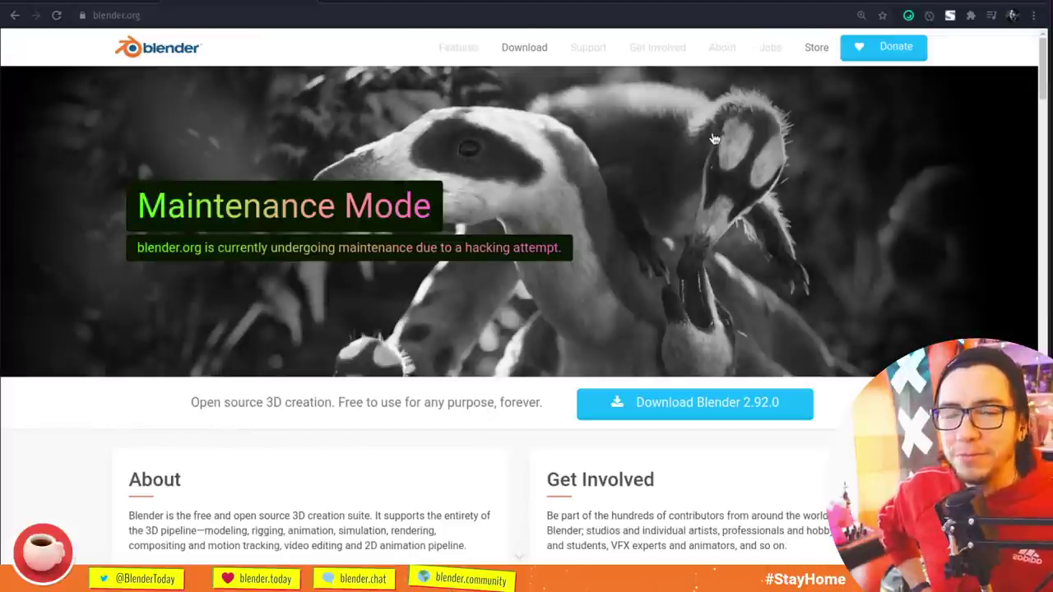
left_click(531, 51)
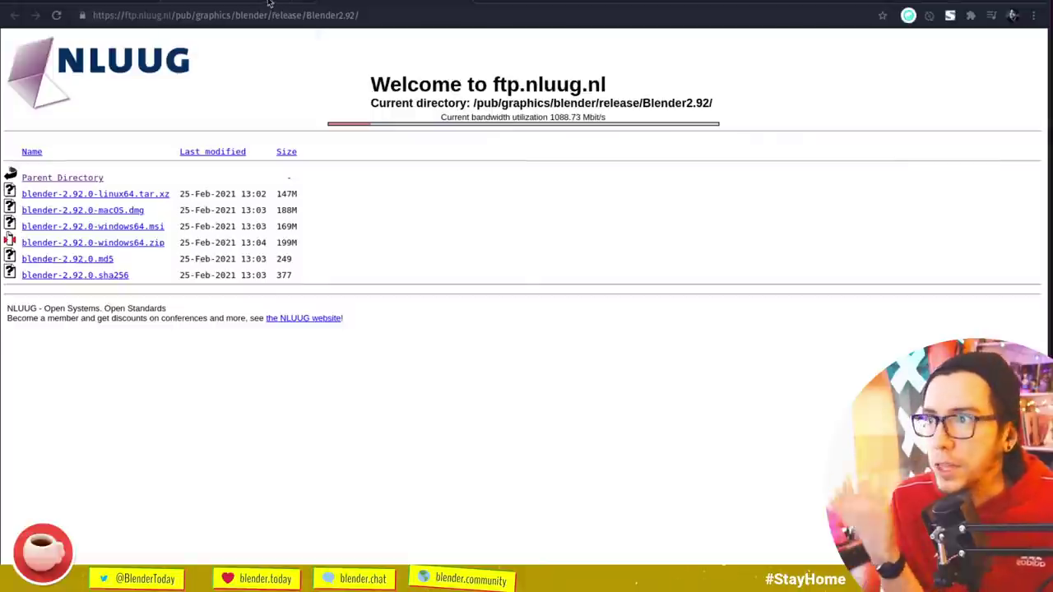
- Return to the blender.org tab and scroll down to the Blender News section
left_click(206, 2)
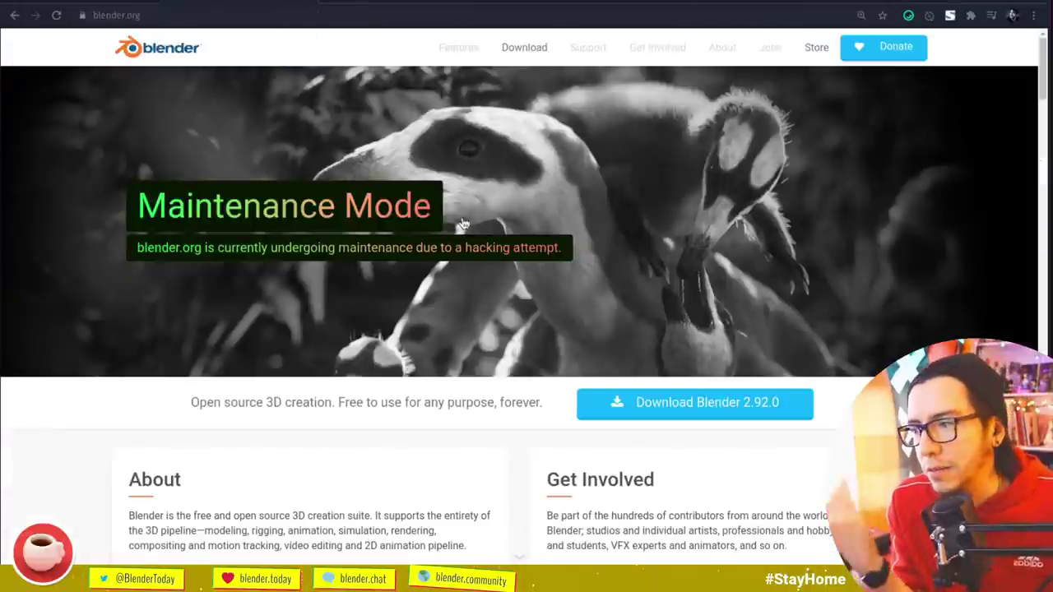
scroll(383, 134, "down", 3)
scroll(588, 86, "up", 3)
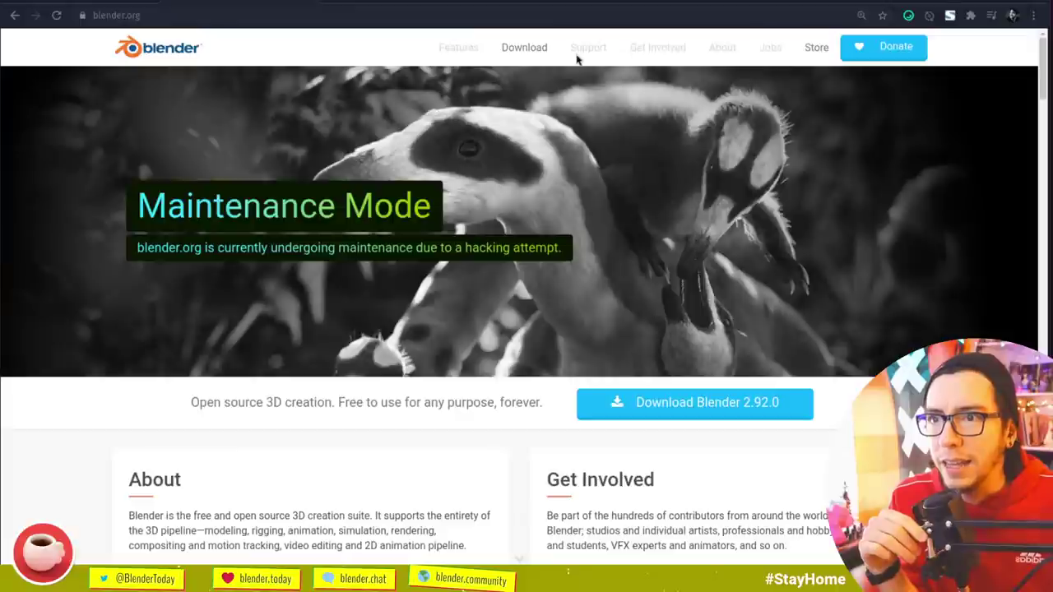
scroll(273, 307, "down", 3)
scroll(273, 307, "down", 5)
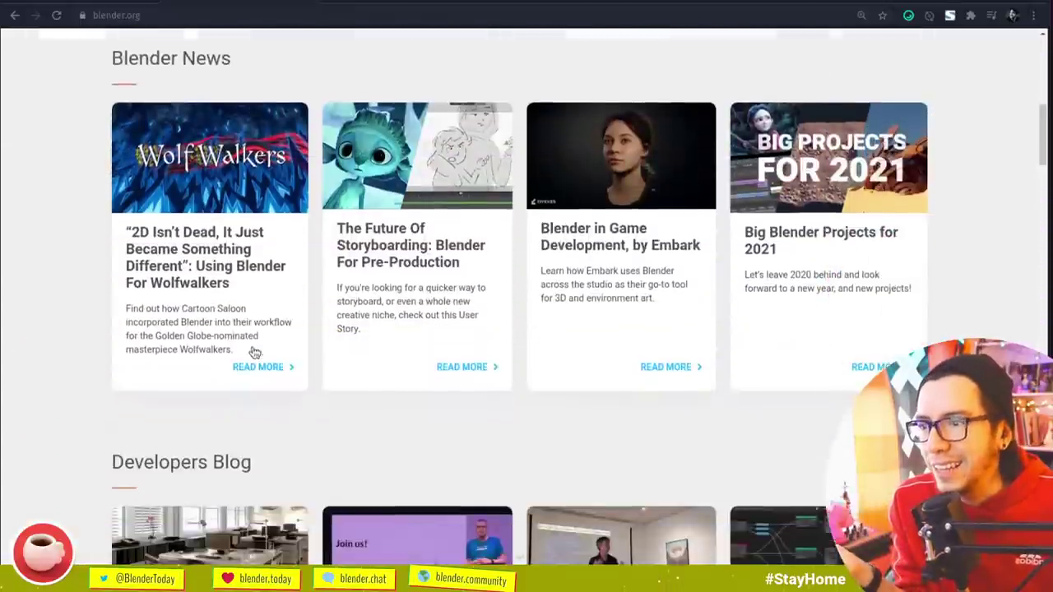
- Open the Internet Archive copy of the Wolfwalkers user story, then switch to Blender.Today
left_click(245, 192)
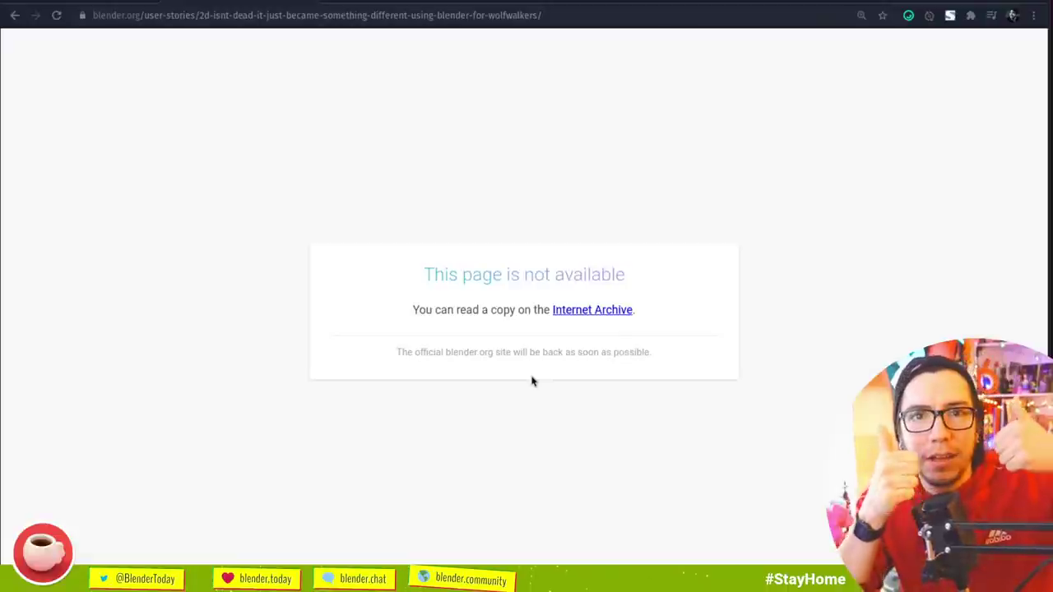
left_click(574, 311)
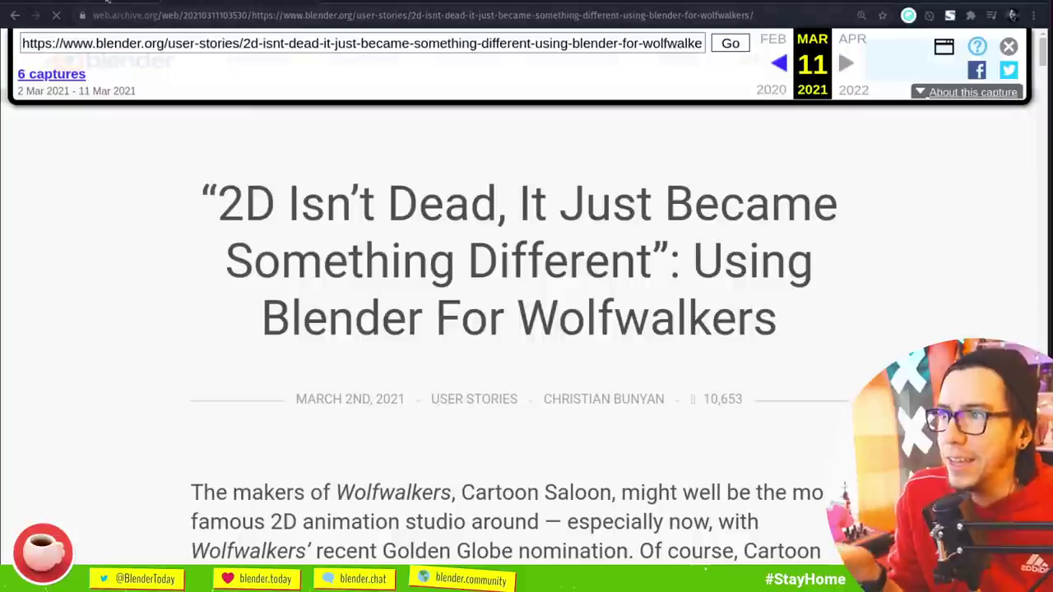
left_click(111, 2)
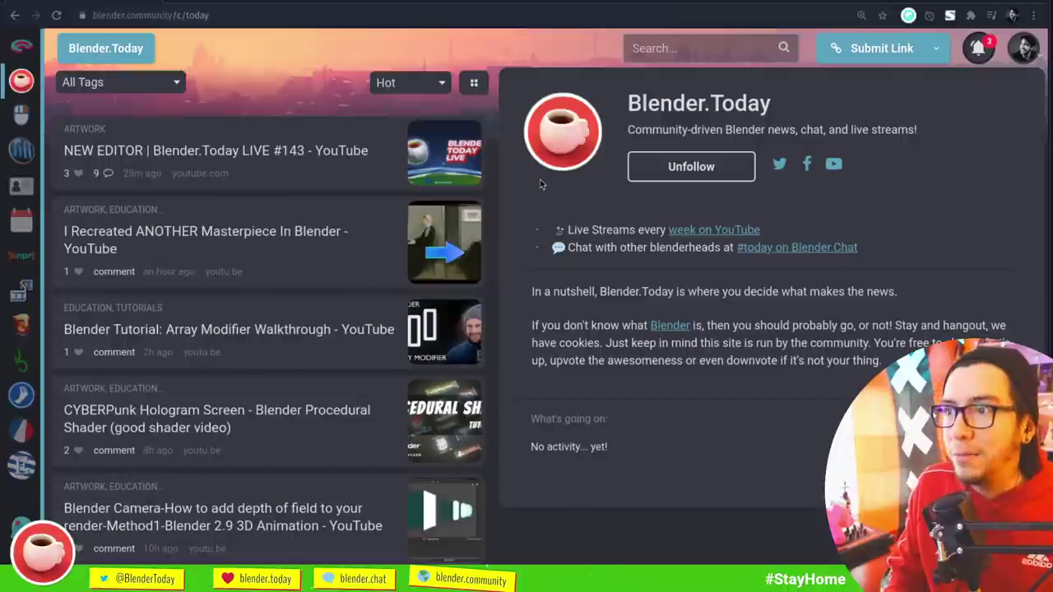
- Open the pasted YouTube stream link in a new tab, muted and playing
key("ctrl+t")
type("https://www.youtube.com/watch?v=yzOmfLdi9EA")
key("Return")
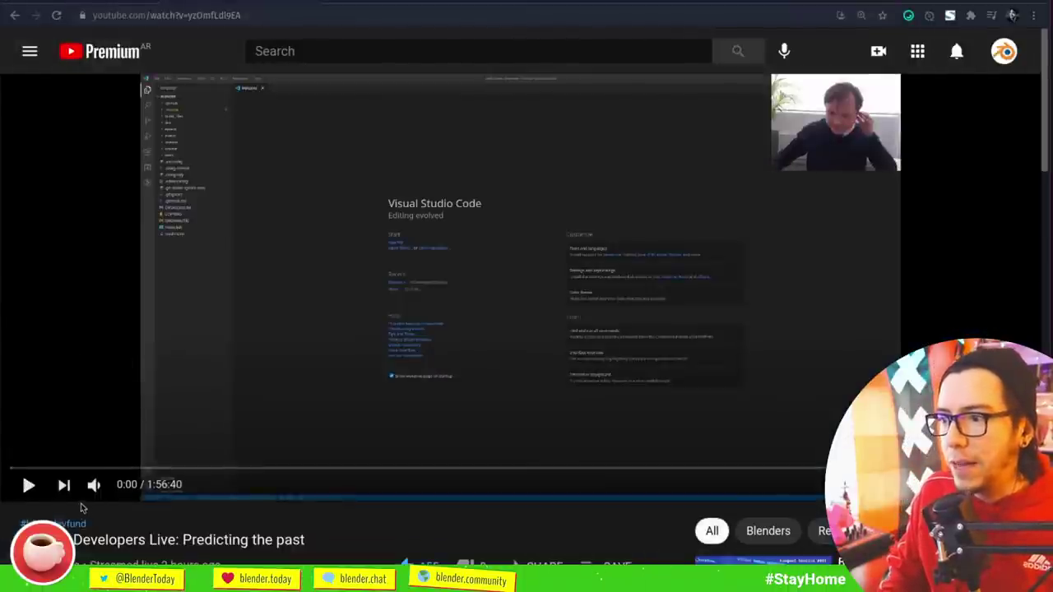
left_click(94, 486)
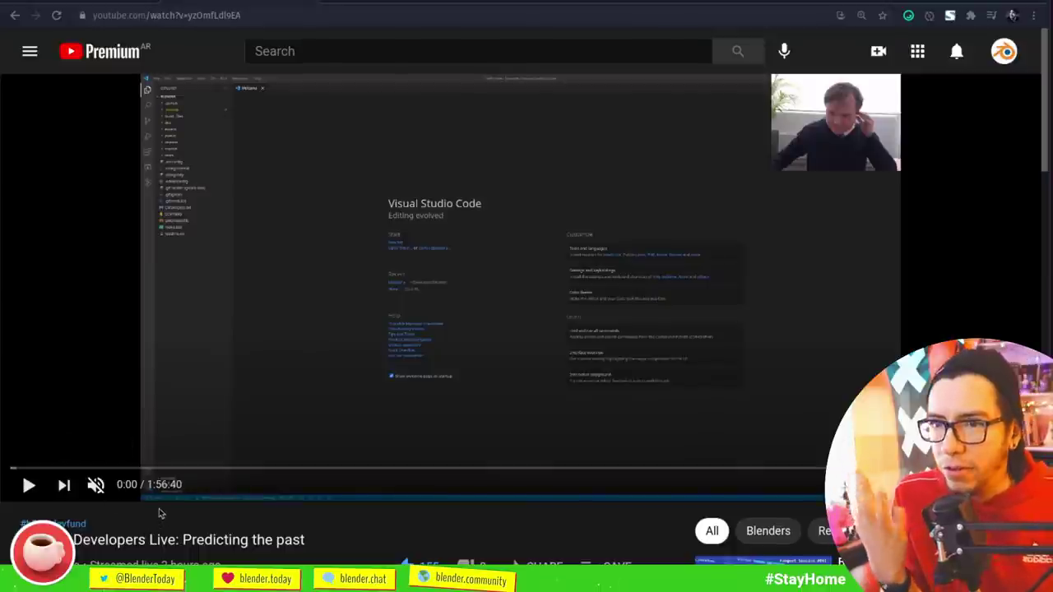
left_click(263, 345)
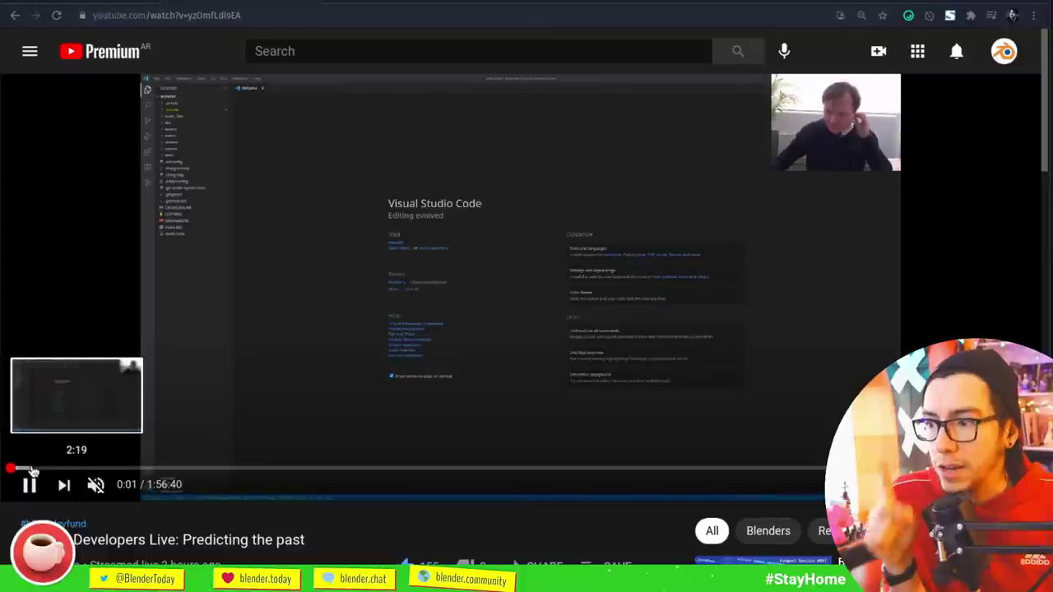
- Skip the 'Predicting the past' stream ahead to about 47:16, then return to Blender.Today
left_click(42, 467)
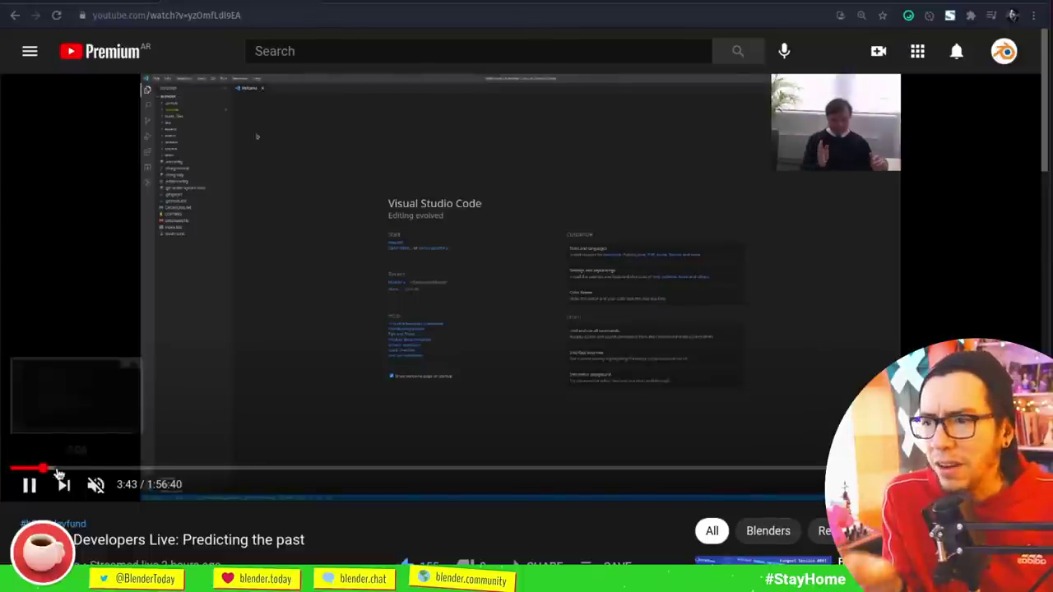
left_click(69, 469)
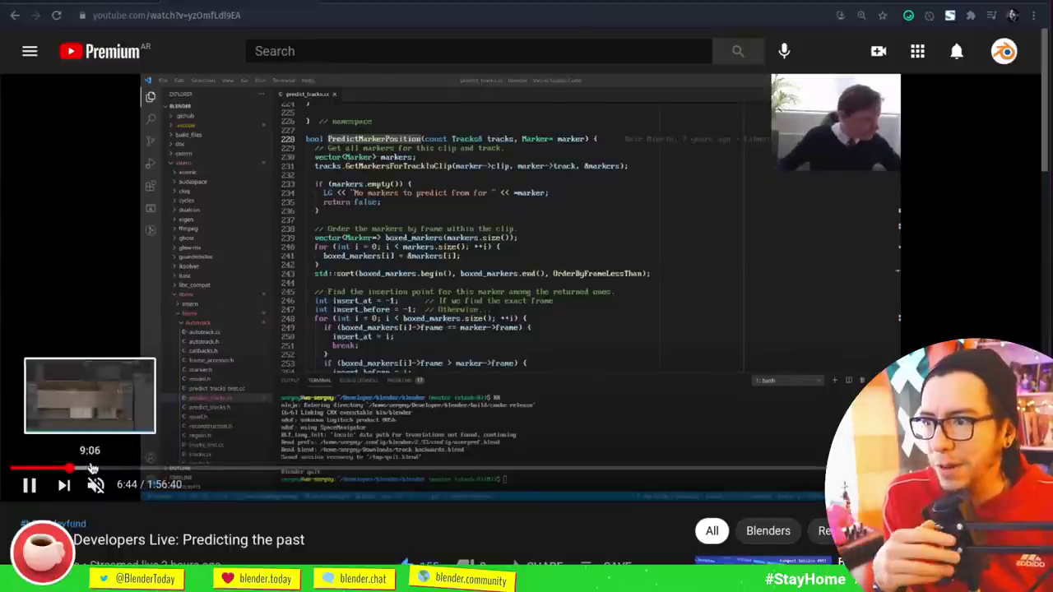
left_click(95, 469)
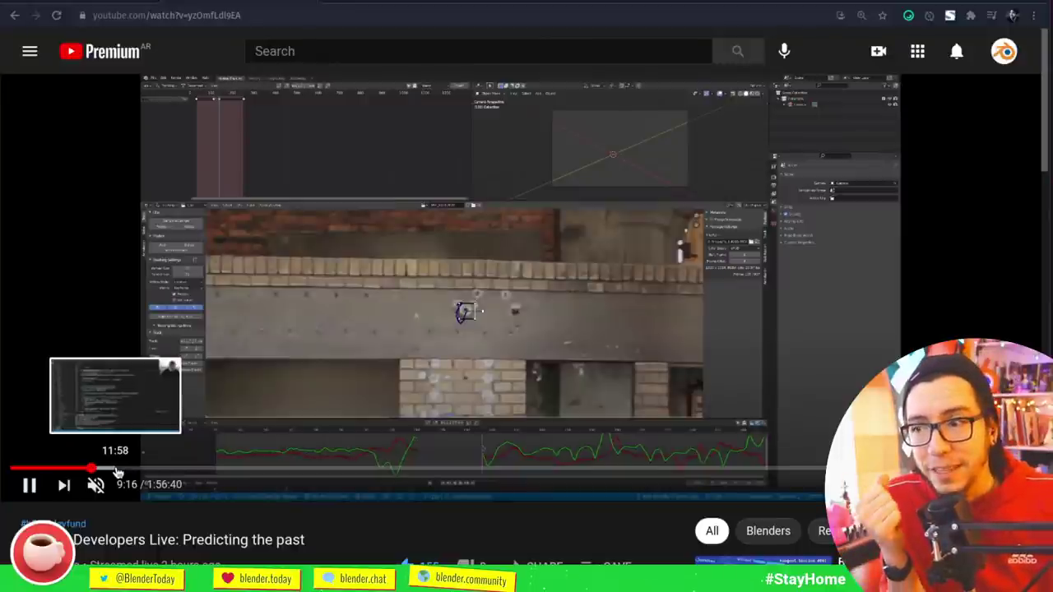
scroll(323, 529, "down", 2)
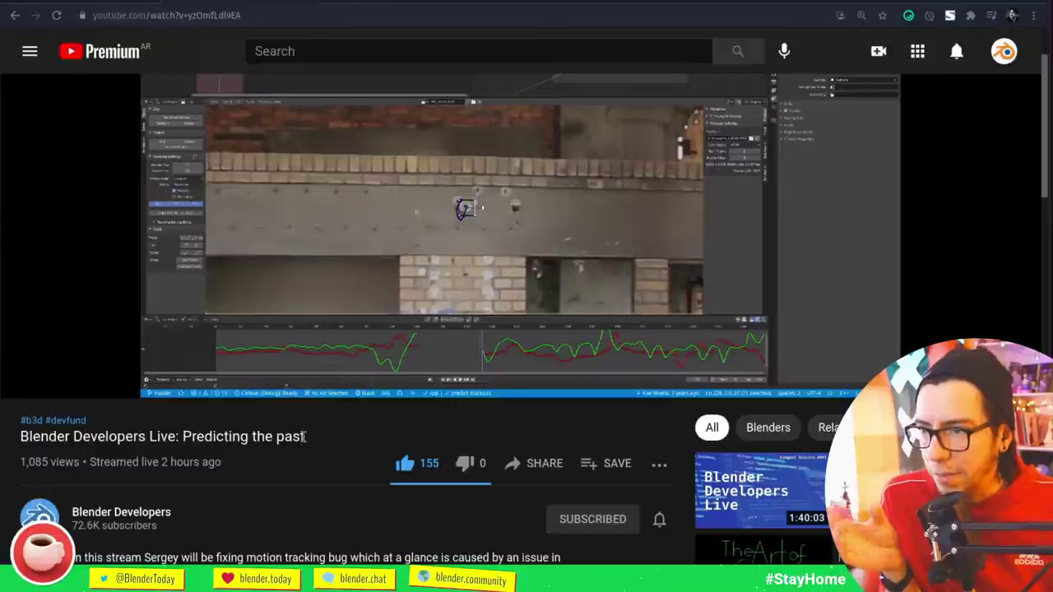
left_click_drag(305, 438, 181, 434)
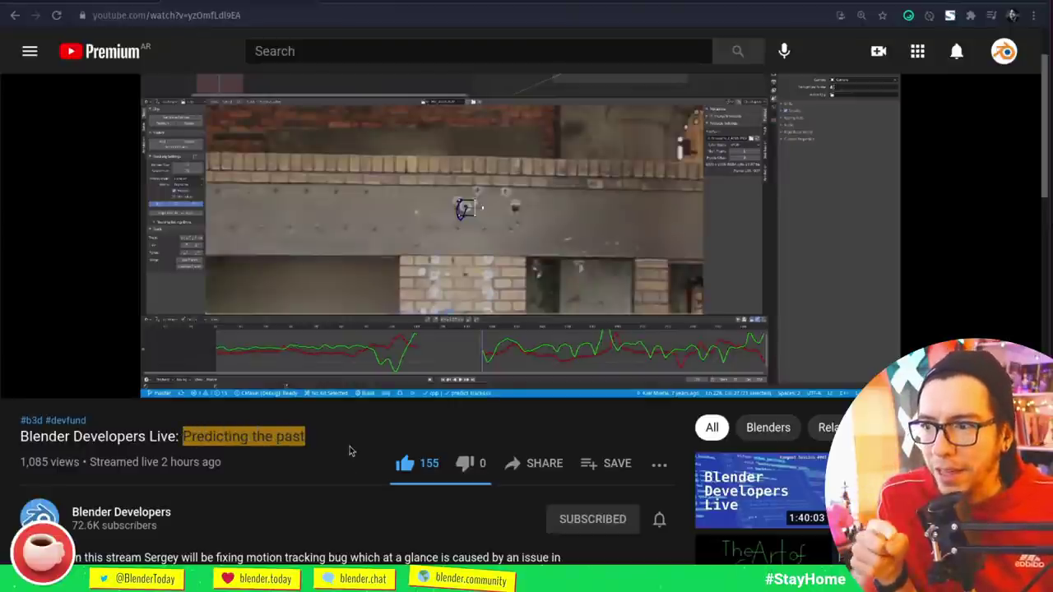
mouse_move(438, 314)
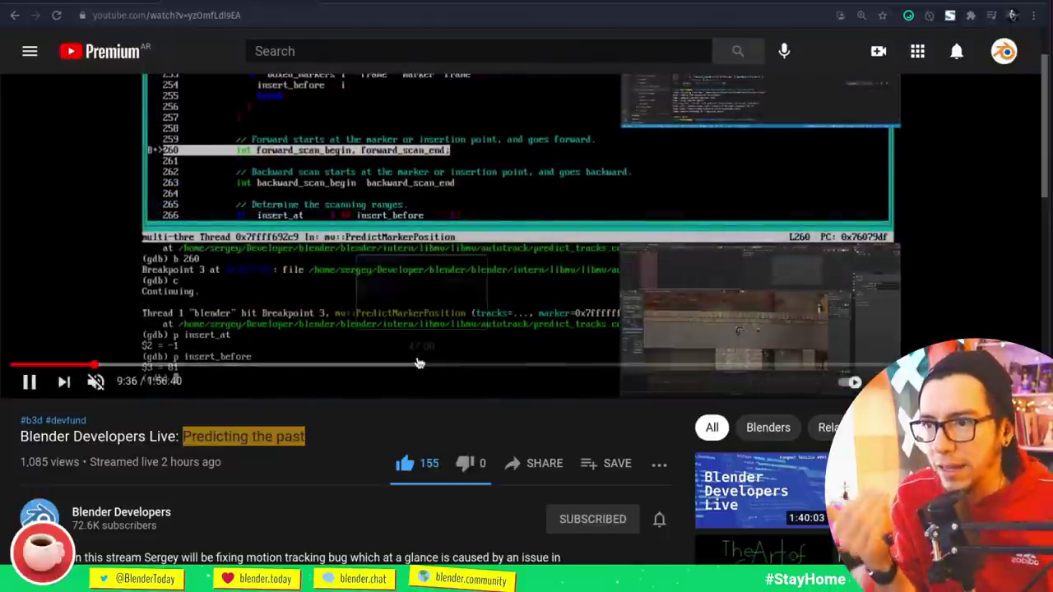
left_click(426, 365)
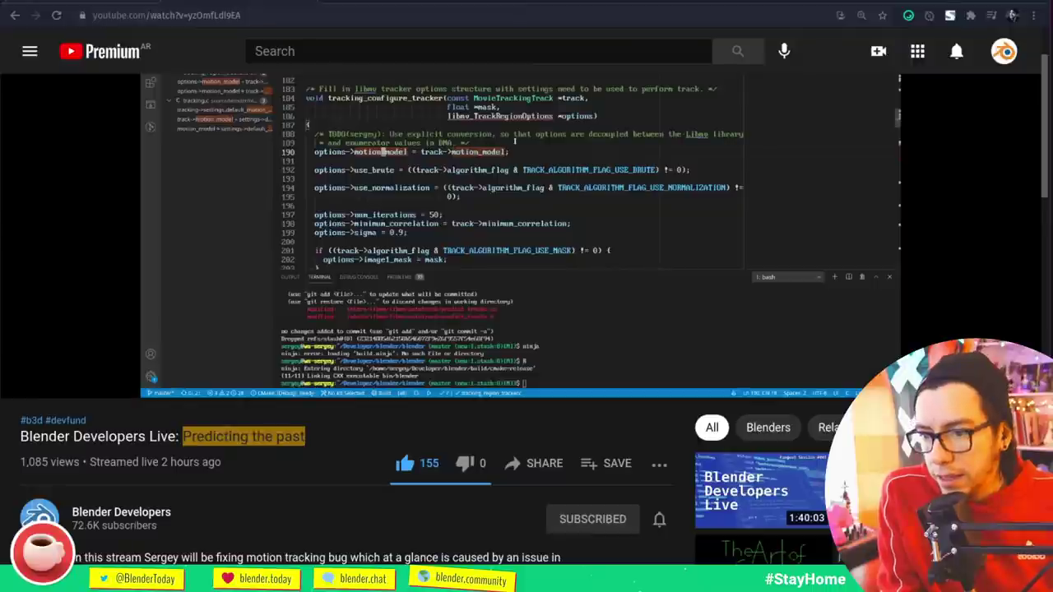
left_click(56, 6)
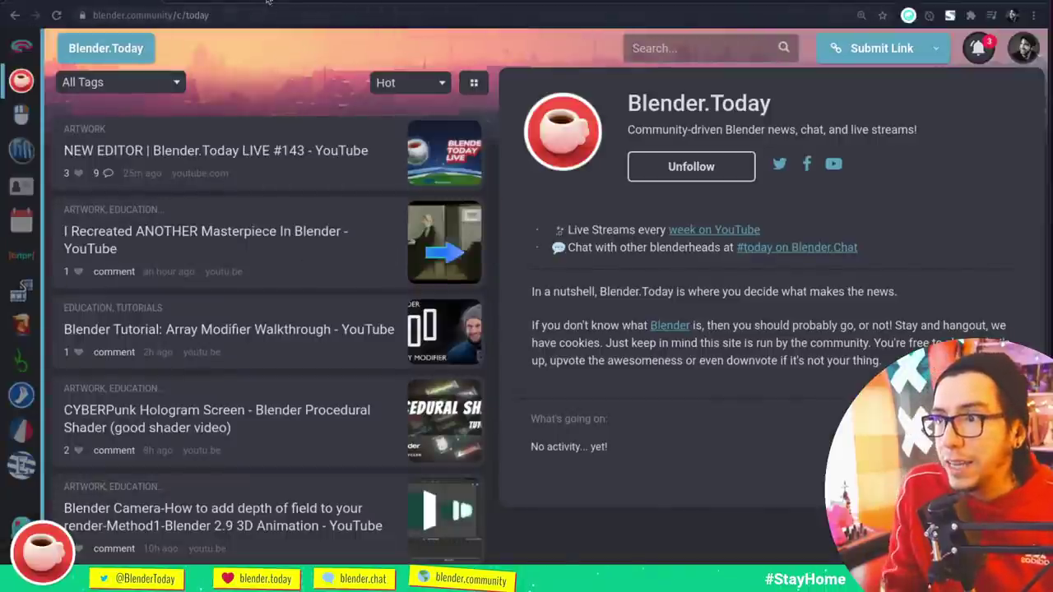
- Open the pasted World Blender Meetup Day site in a new tab and scroll through it
key("ctrl+t")
type("http://www.worldblendermeetupday.org/")
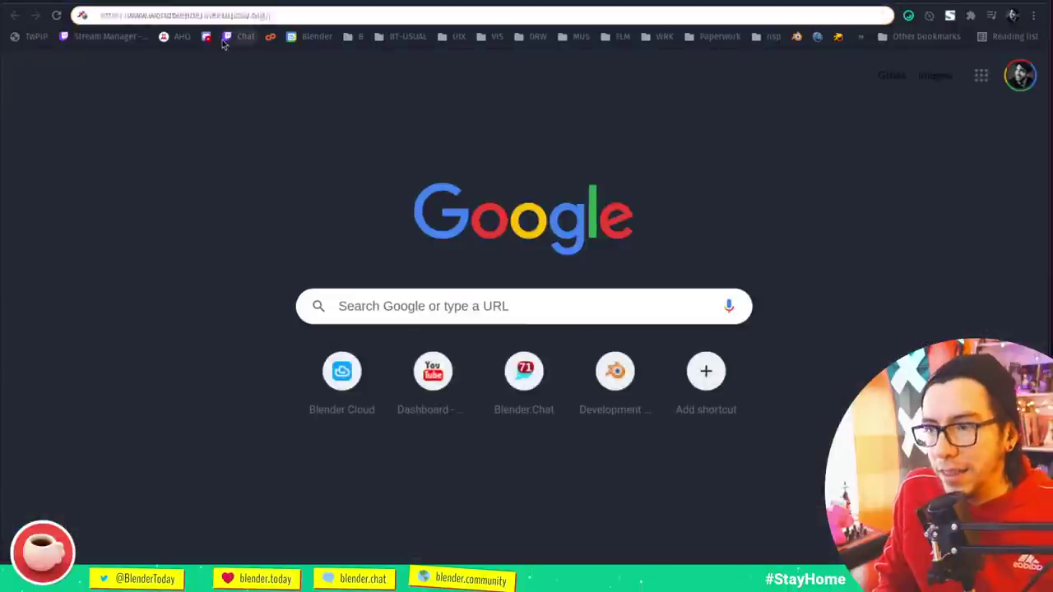
key("Return")
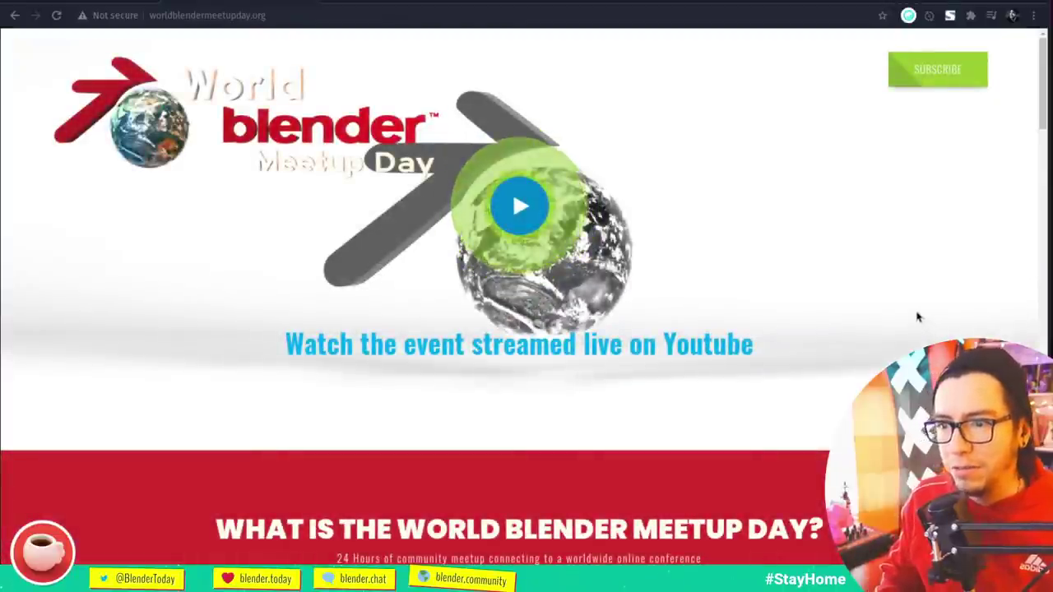
scroll(917, 311, "down", 1)
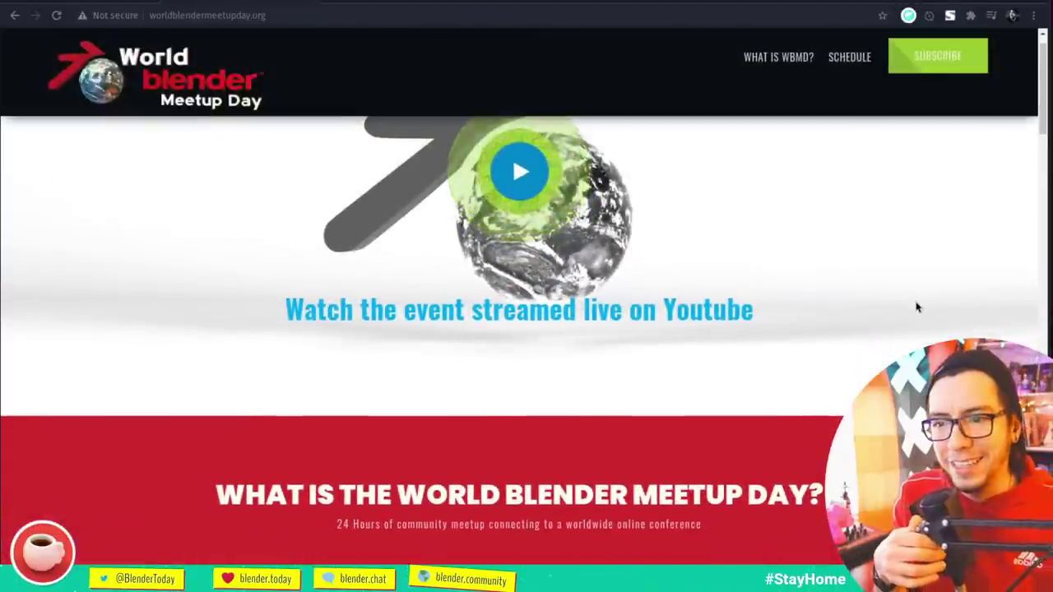
scroll(917, 311, "up", 1)
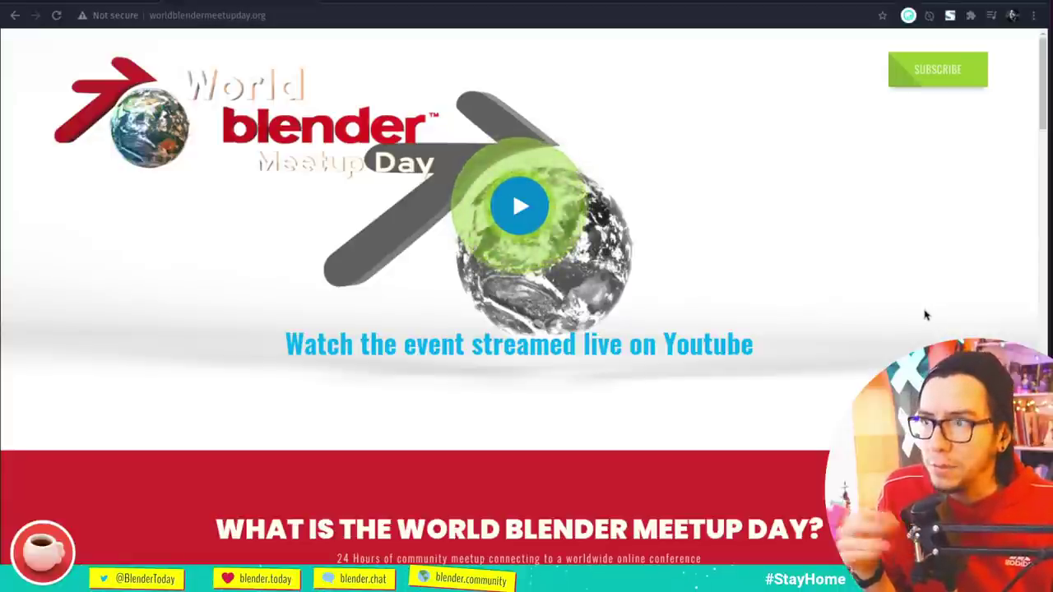
scroll(925, 316, "down", 5)
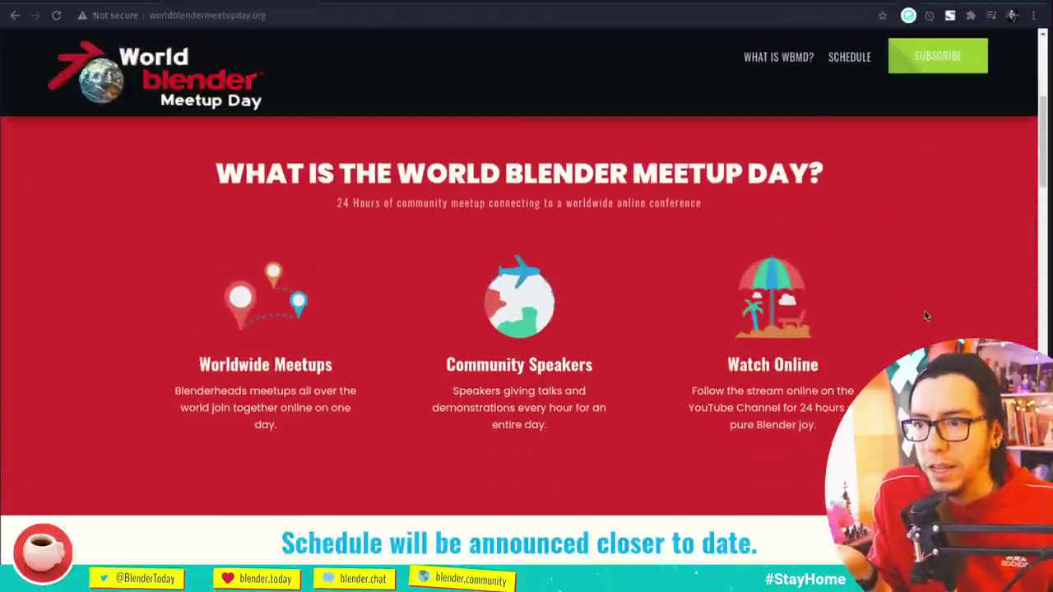
scroll(924, 311, "down", 2)
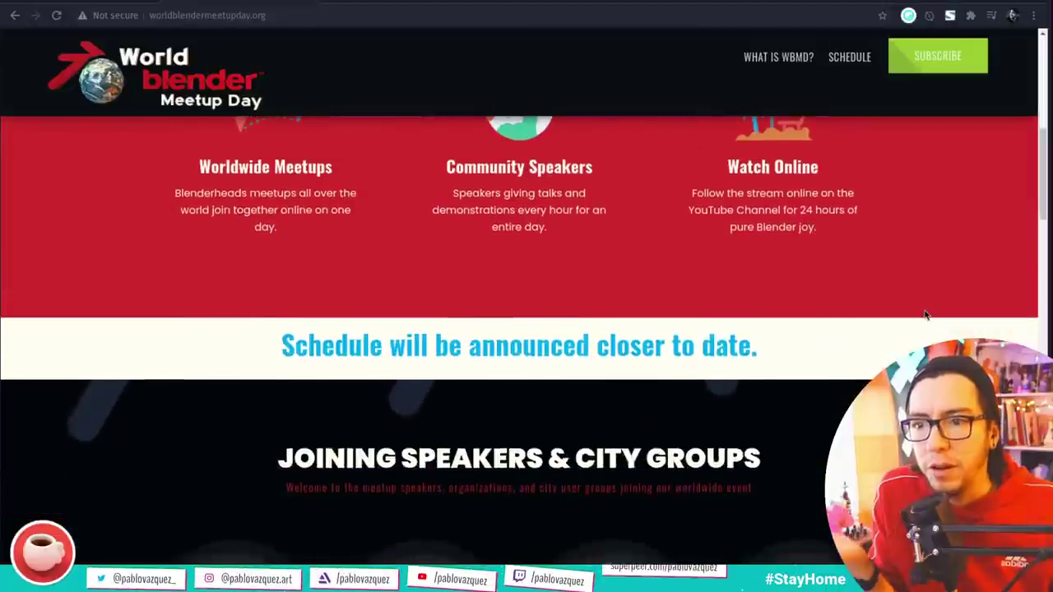
scroll(924, 311, "down", 3)
scroll(925, 312, "down", 1)
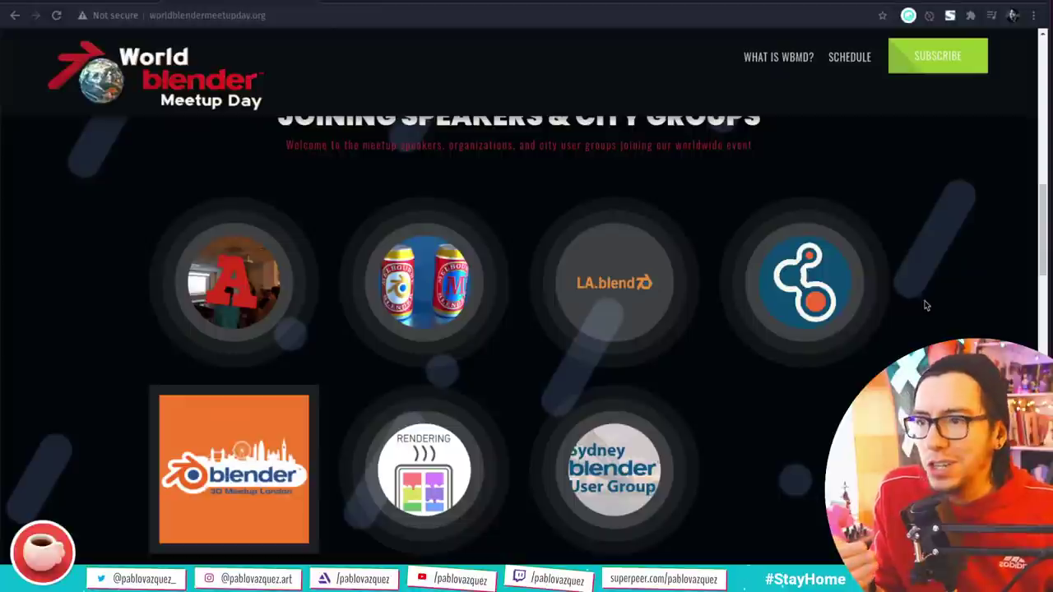
scroll(924, 306, "down", 1)
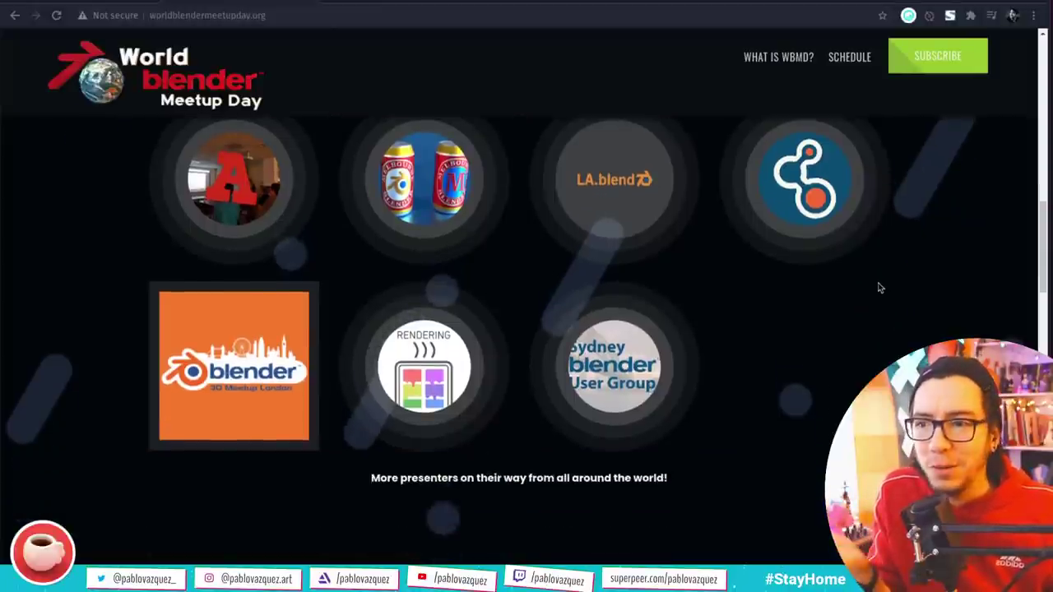
scroll(877, 286, "up", 10)
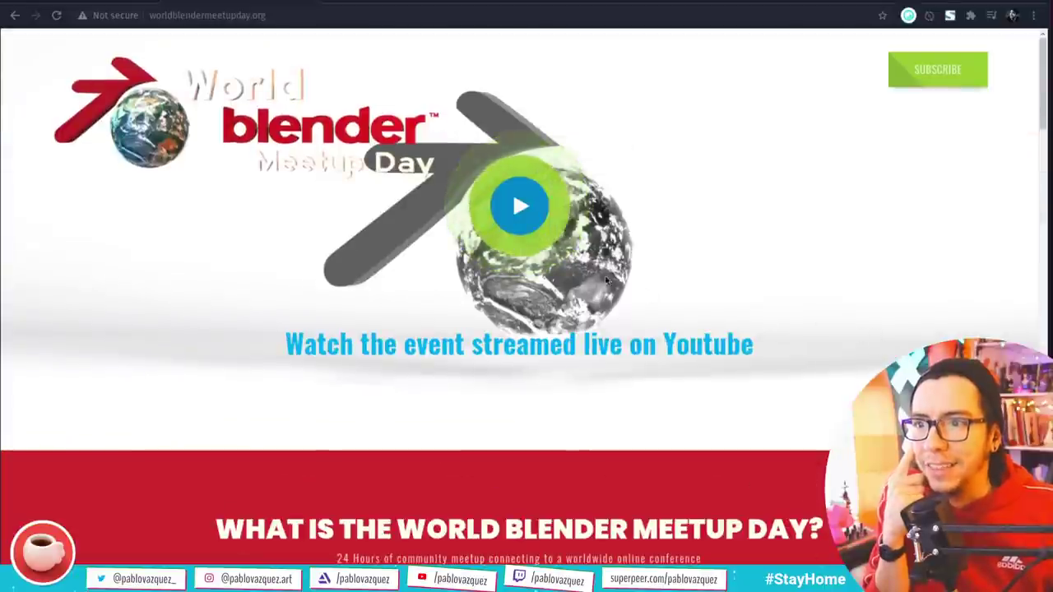
scroll(516, 386, "down", 10)
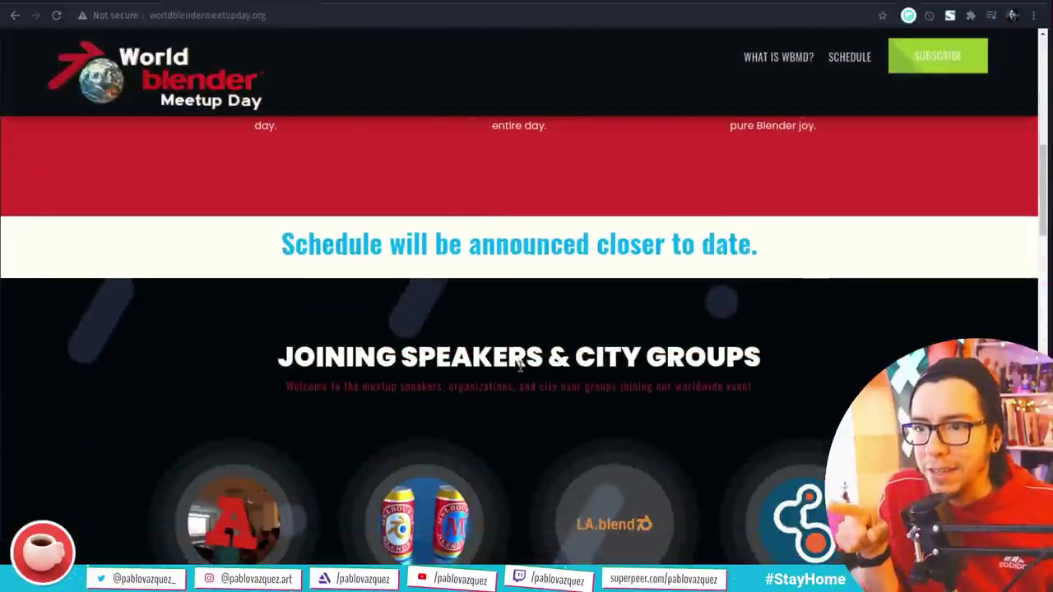
- Highlight the schedule announcement line and site address, then switch to the Blender.Today tab
double_click(502, 245)
left_click(503, 245)
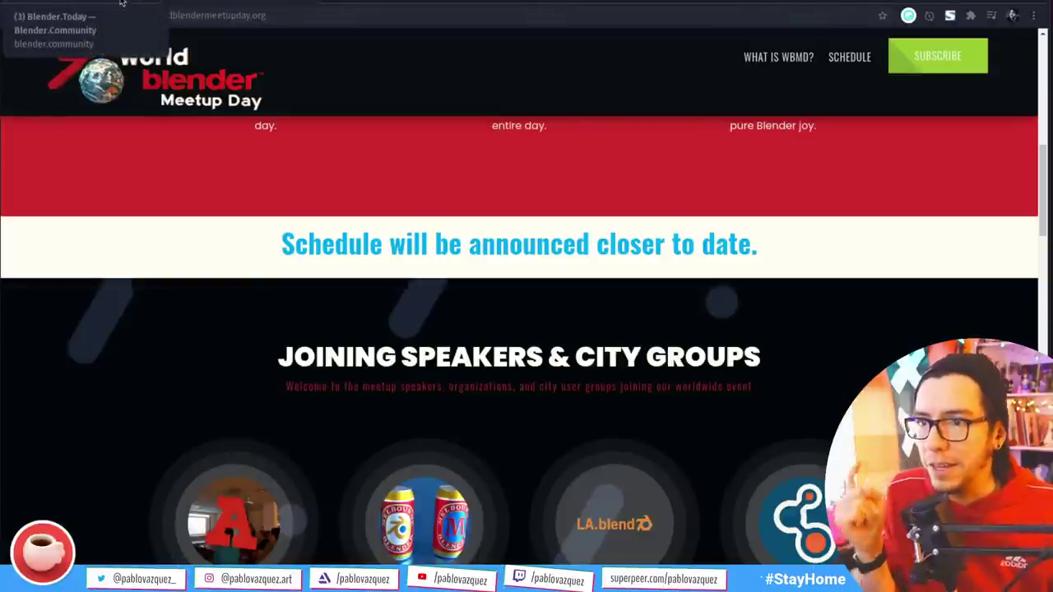
triple_click(531, 248)
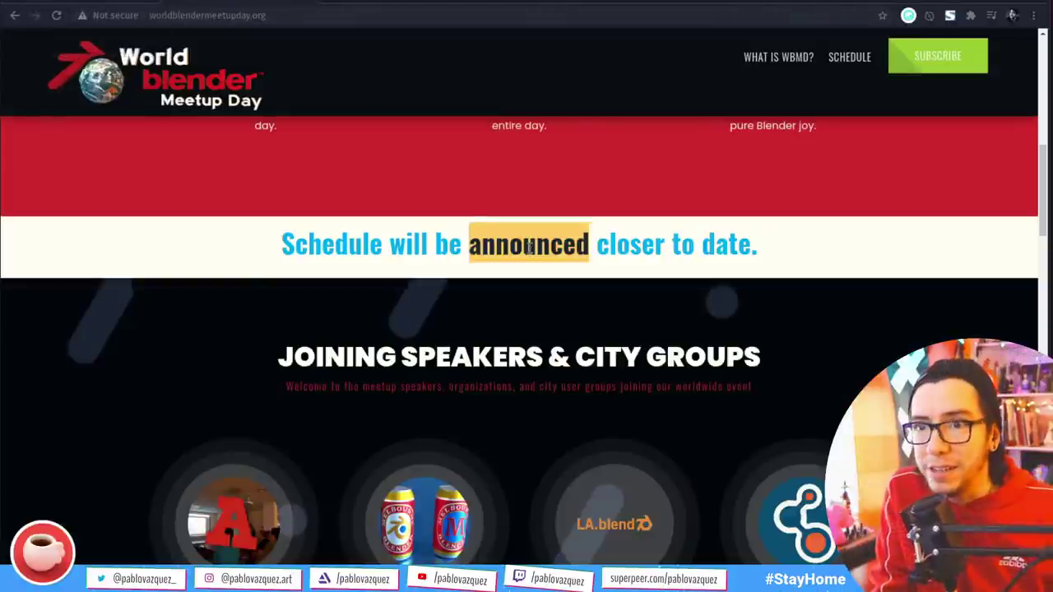
left_click(293, 10)
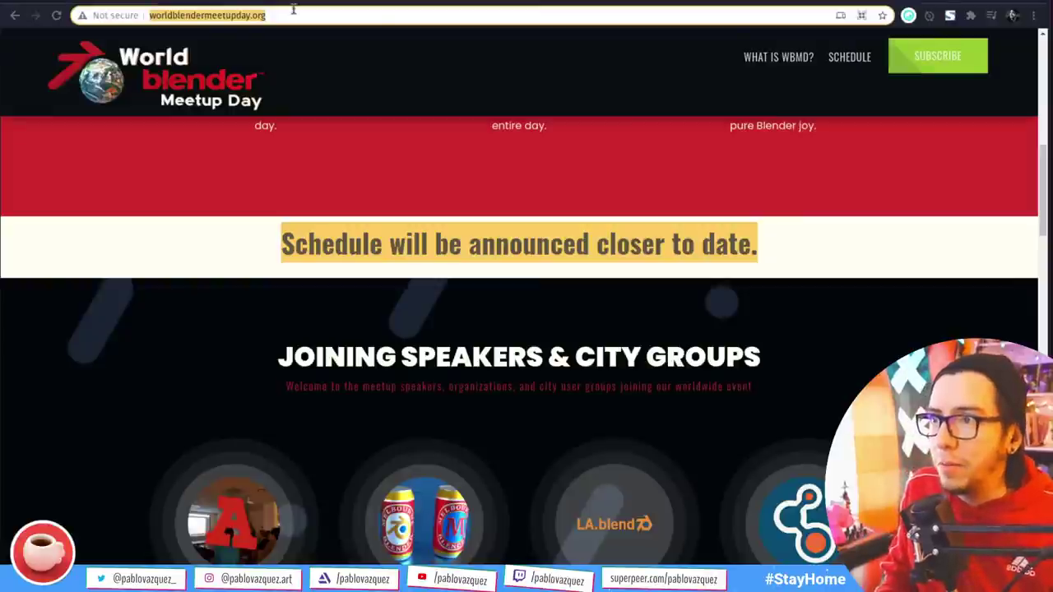
left_click(203, 3)
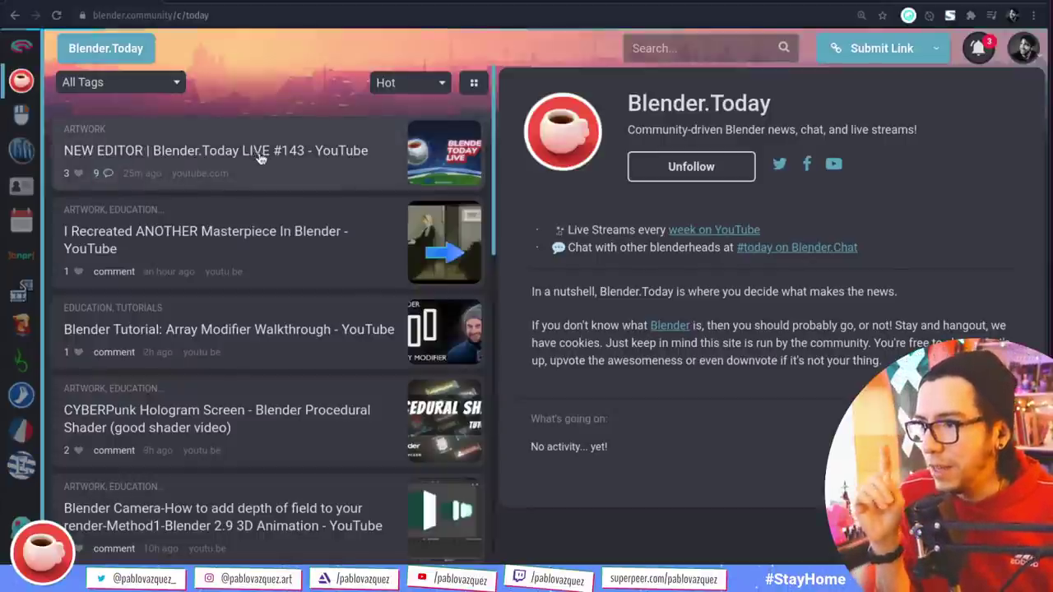
- Open the 'NEW EDITOR | Blender.Today LIVE #143' post and scroll through its comments
left_click(294, 153)
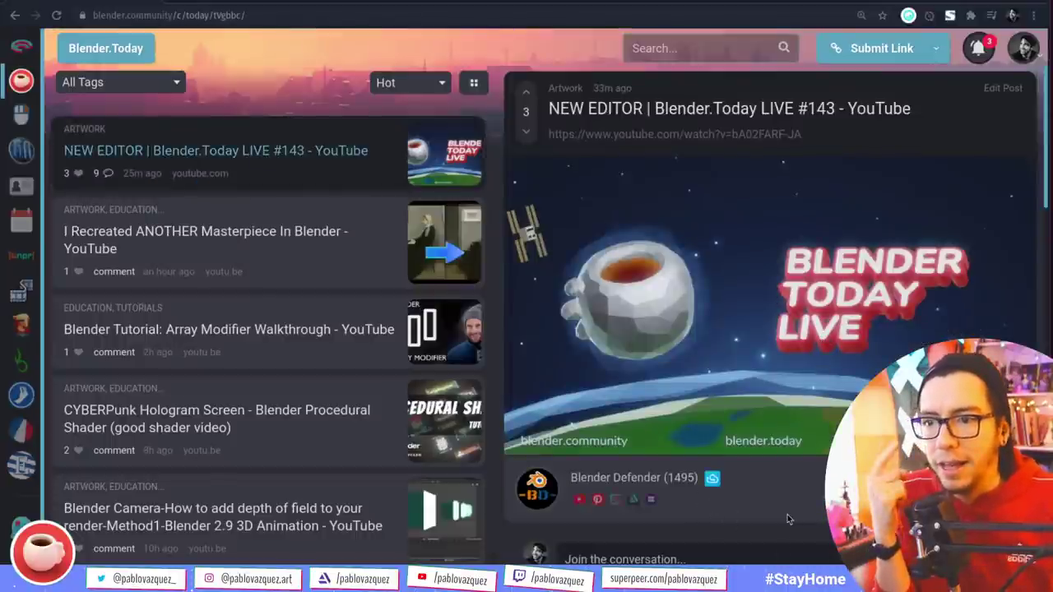
scroll(790, 504, "down", 3)
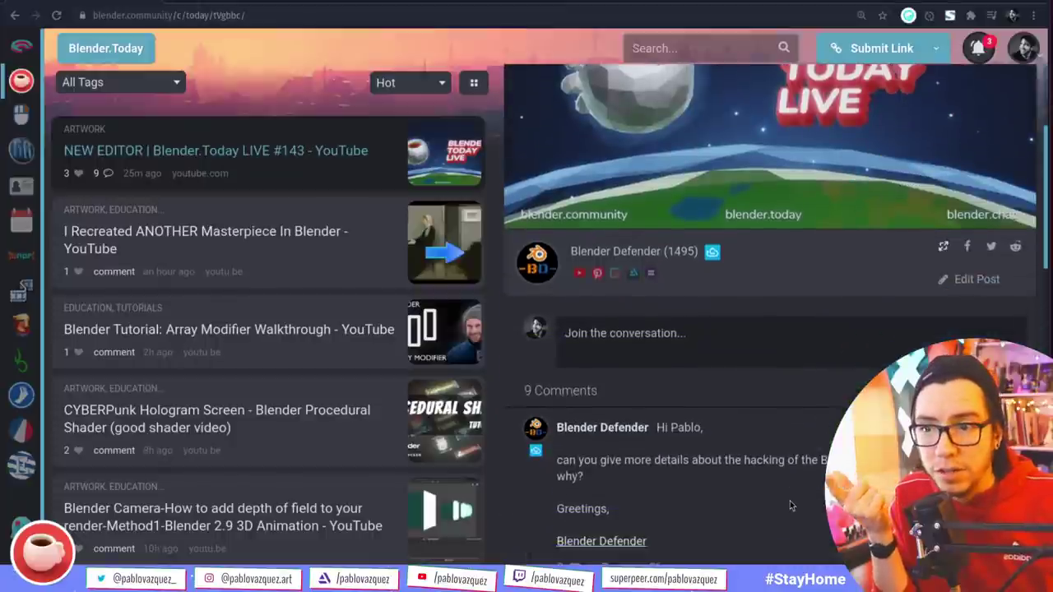
scroll(790, 505, "down", 2)
scroll(740, 460, "up", 5)
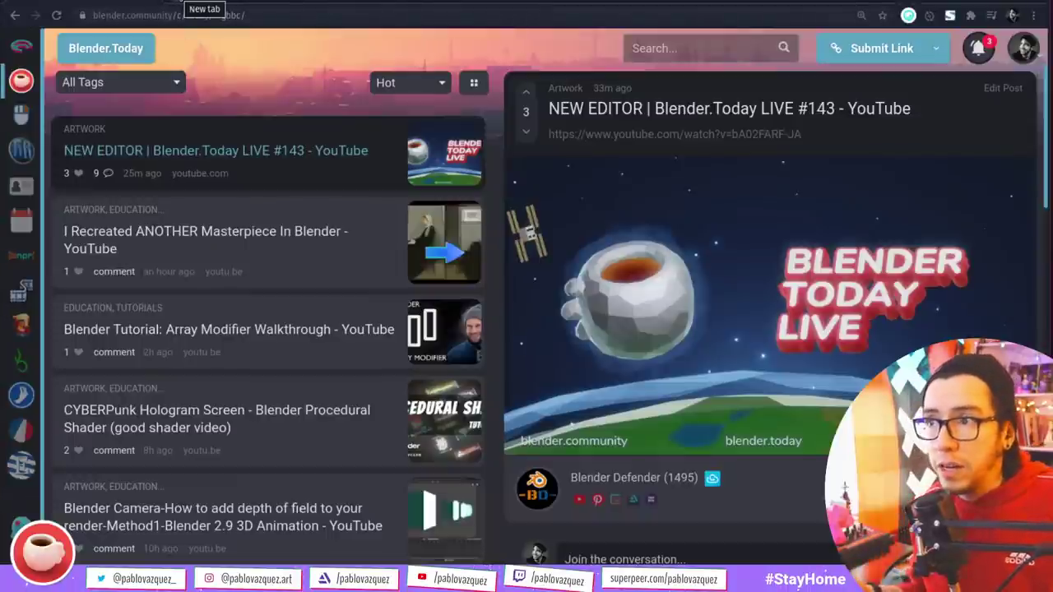
left_click(186, 4)
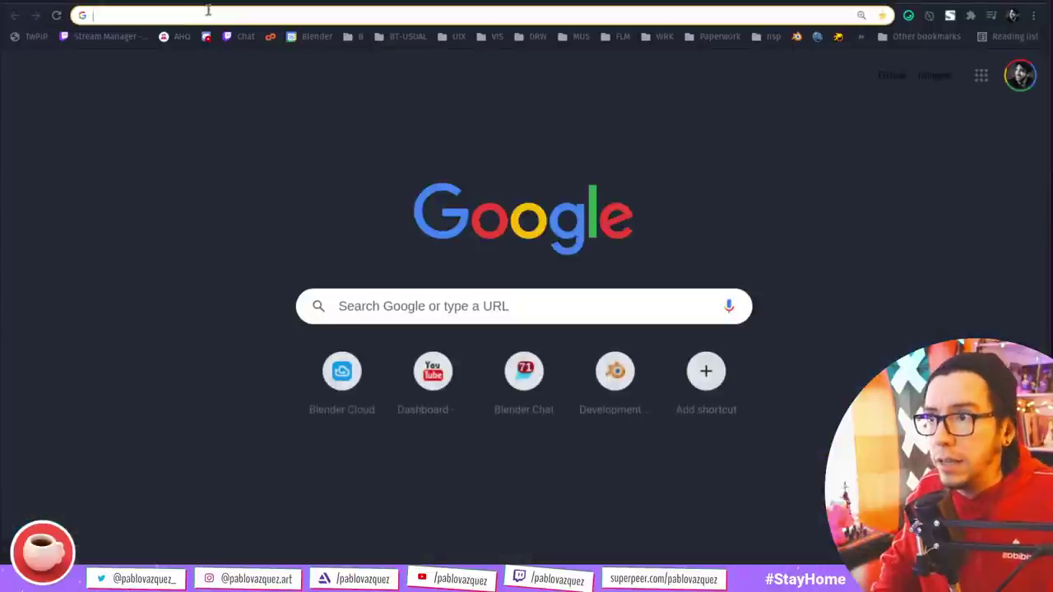
type("blender.org/comm")
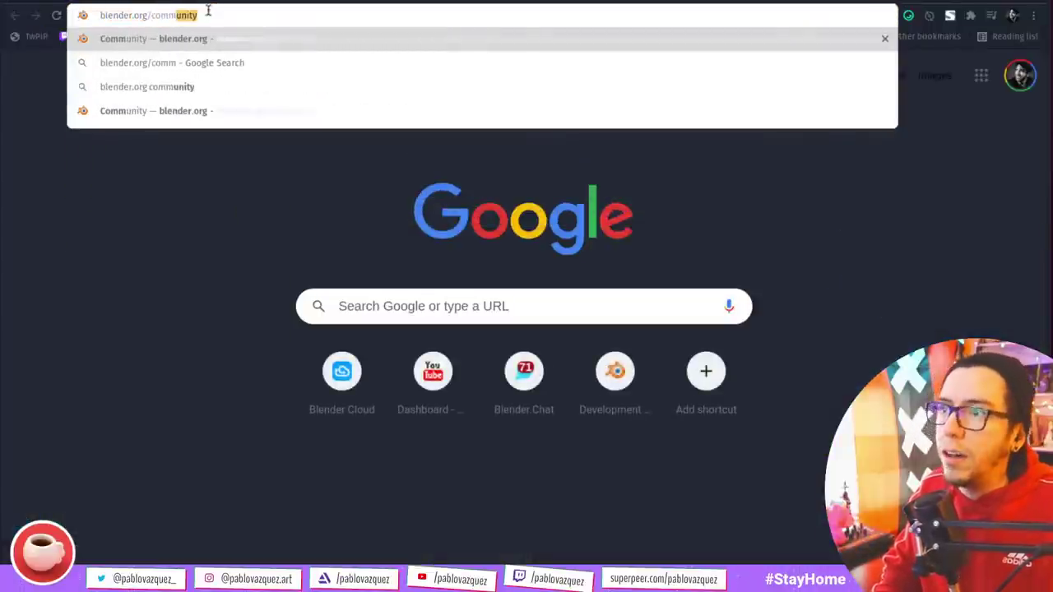
key("Return")
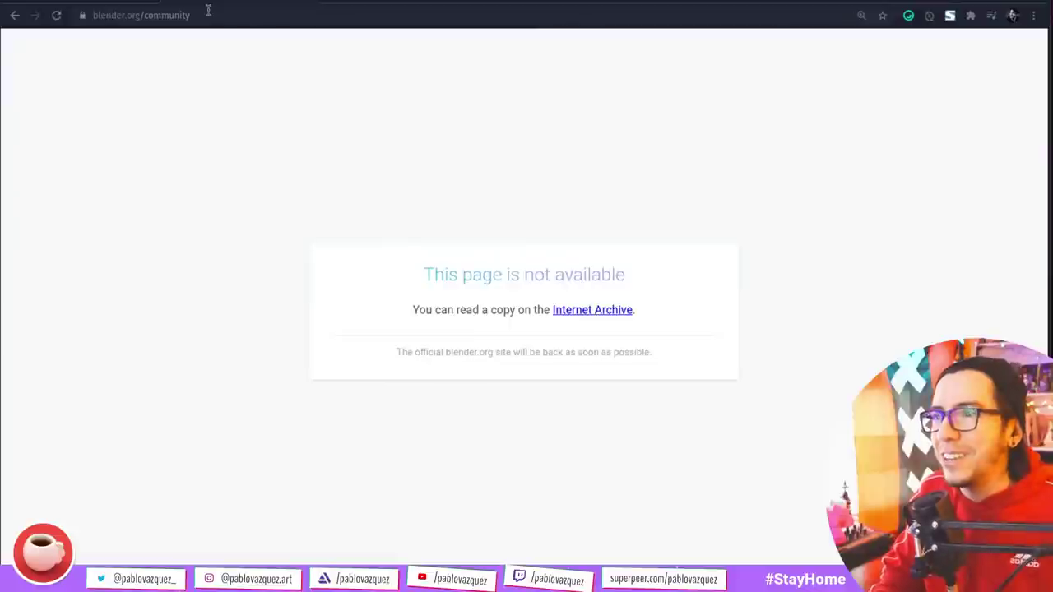
left_click(576, 313)
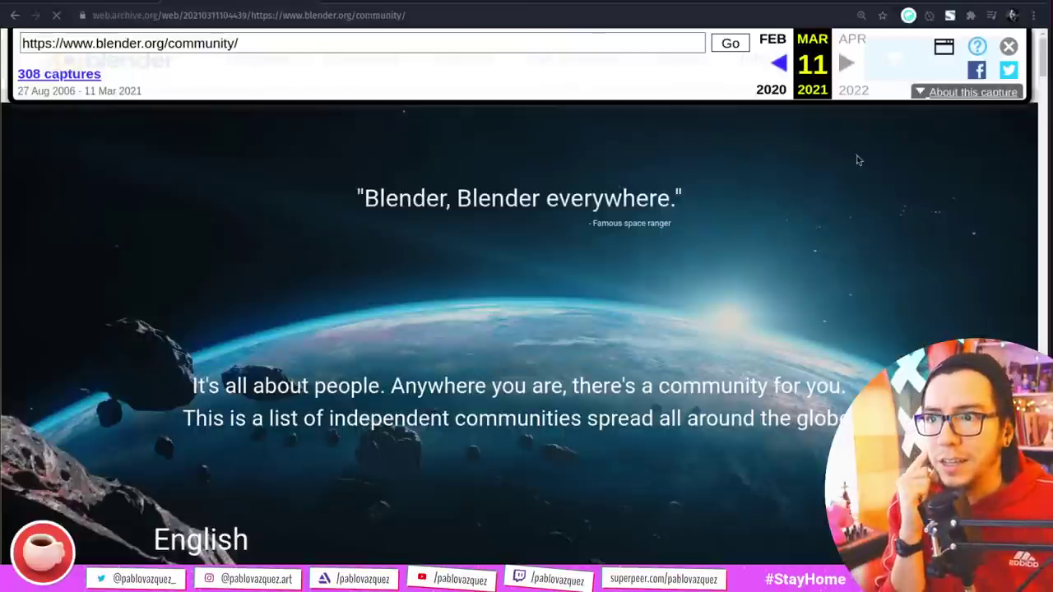
scroll(865, 238, "down", 5)
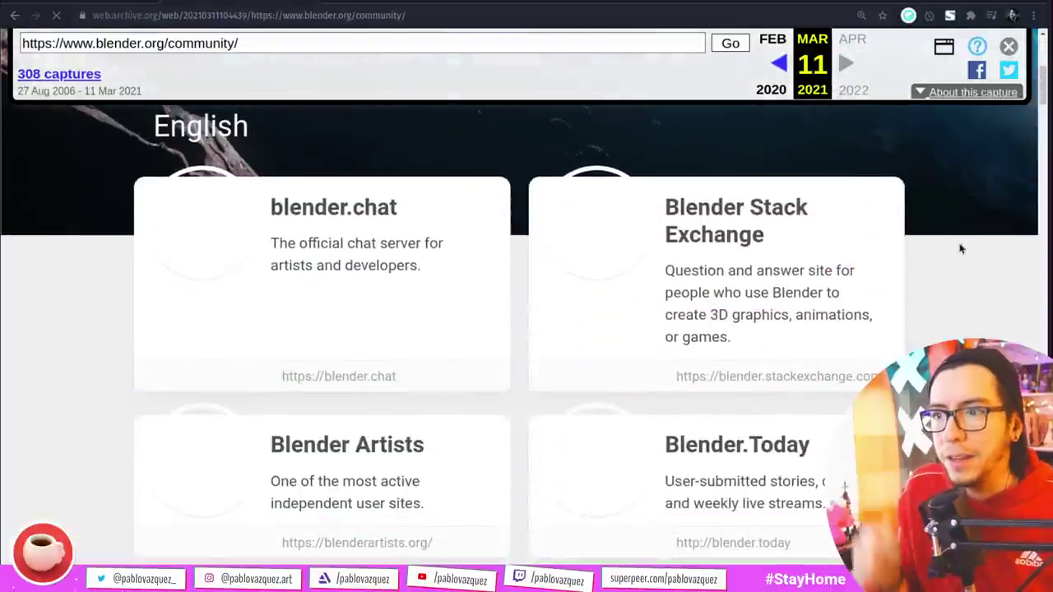
key("ctrl+minus")
key("ctrl+minus")
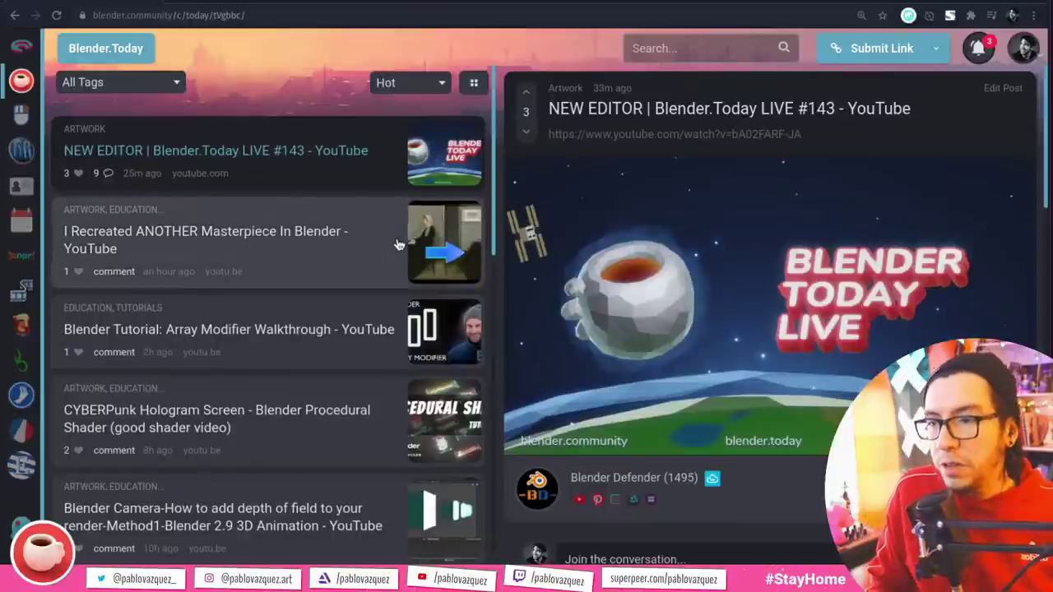
- Load the pasted developer.blender.org/D10608 revision address in a new tab
key("ctrl+t")
type("https://developer.blender.org/D10608")
key("Return")
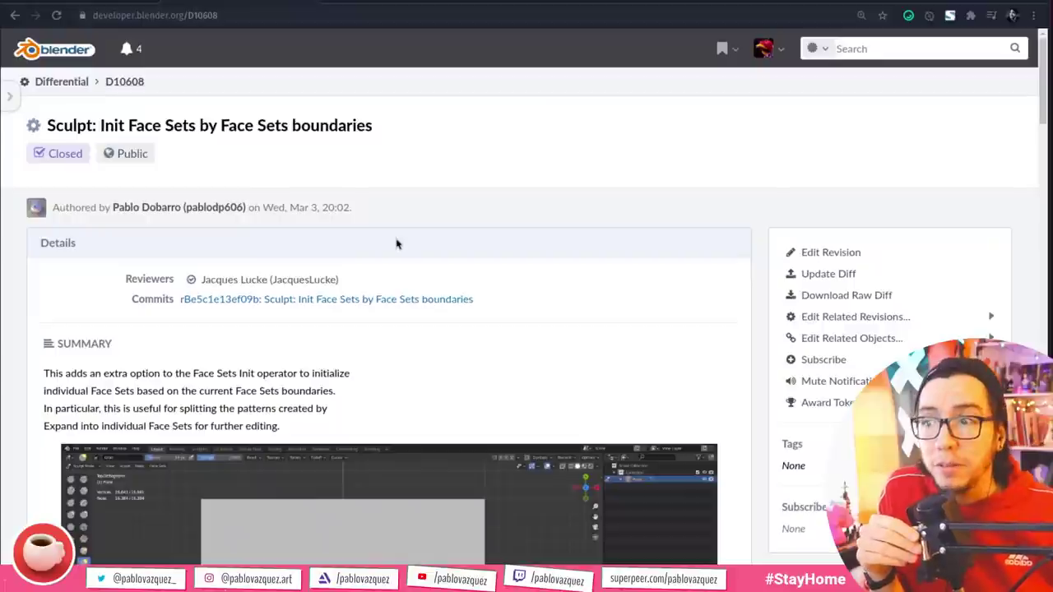
- Play the D10608 demo video with its sound muted
scroll(410, 242, "down", 4)
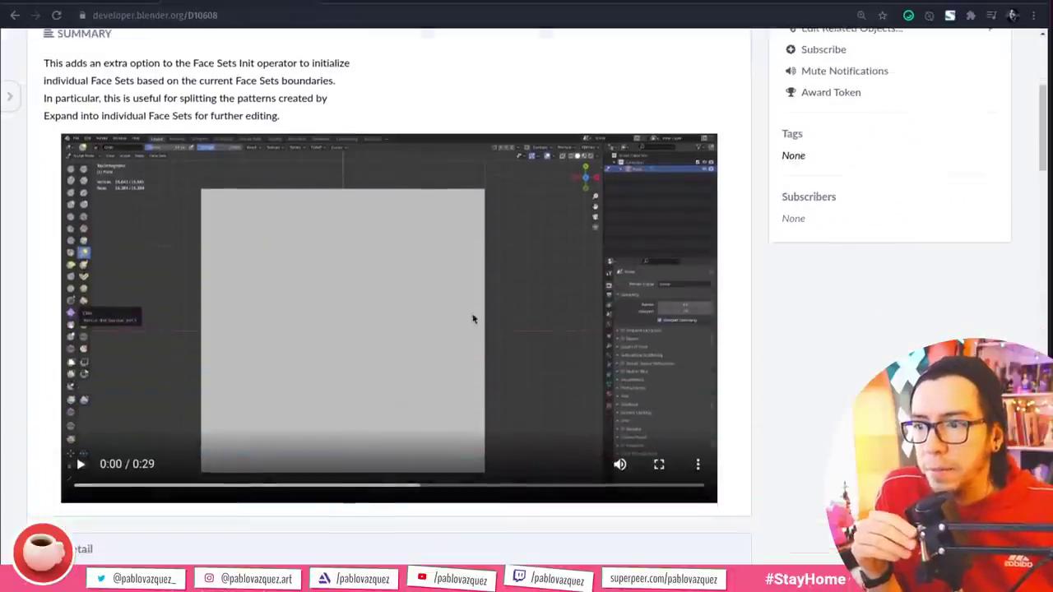
left_click(309, 329)
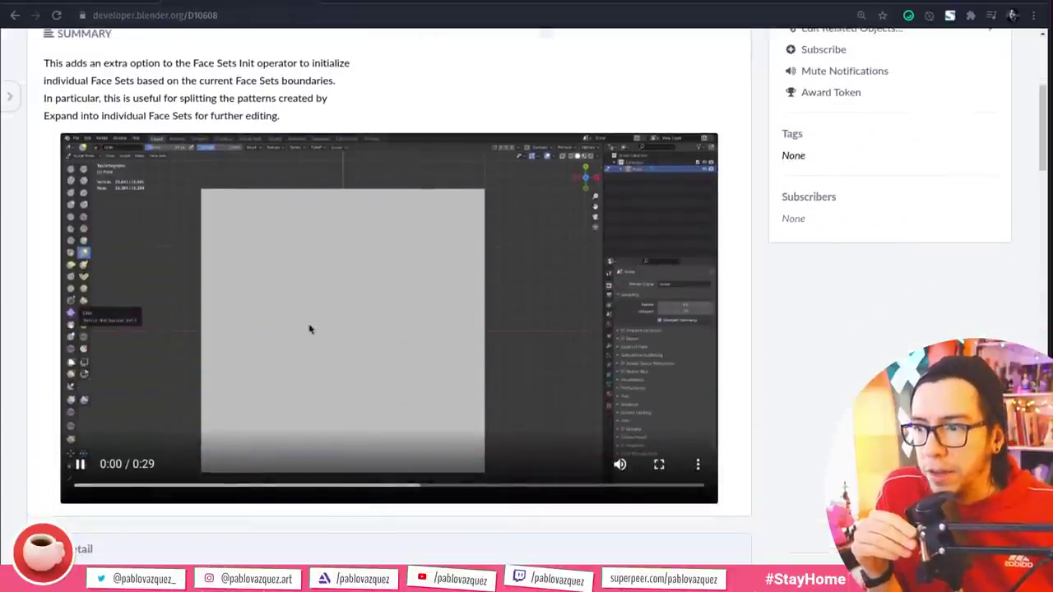
left_click(619, 464)
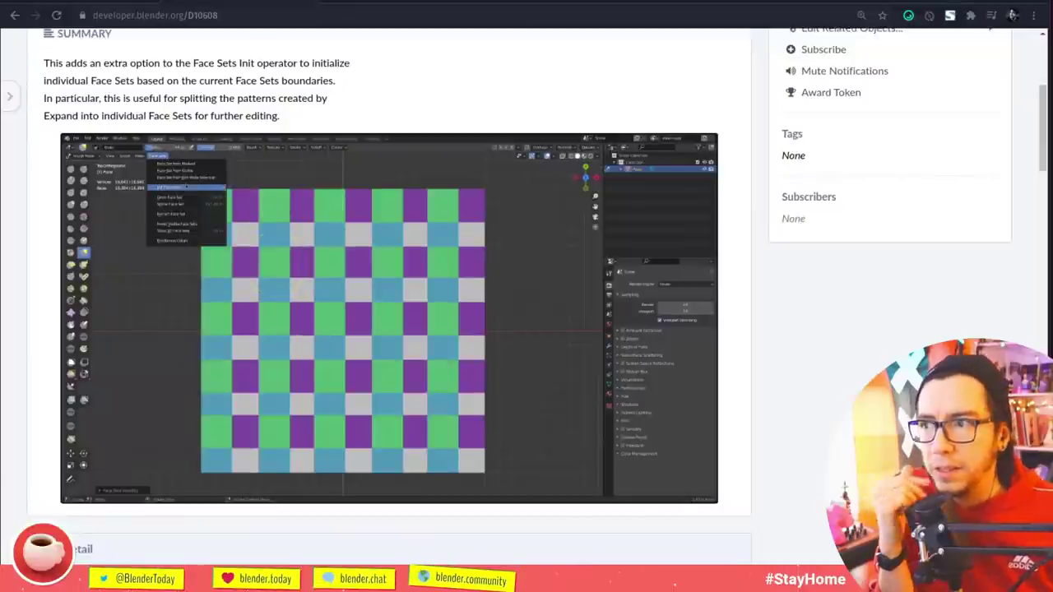
scroll(523, 345, "up", 2)
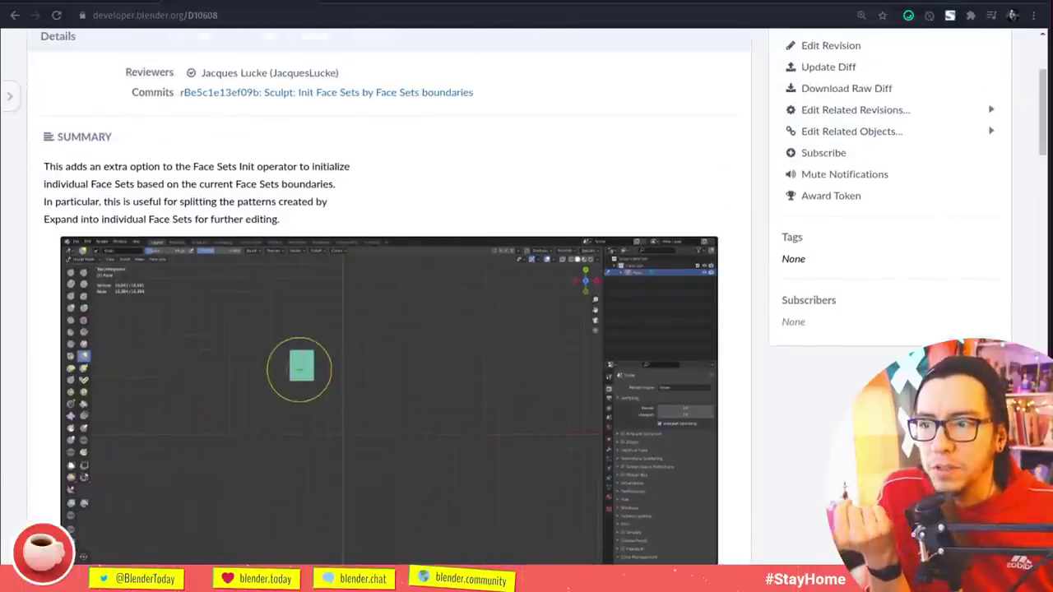
scroll(523, 346, "down", 1)
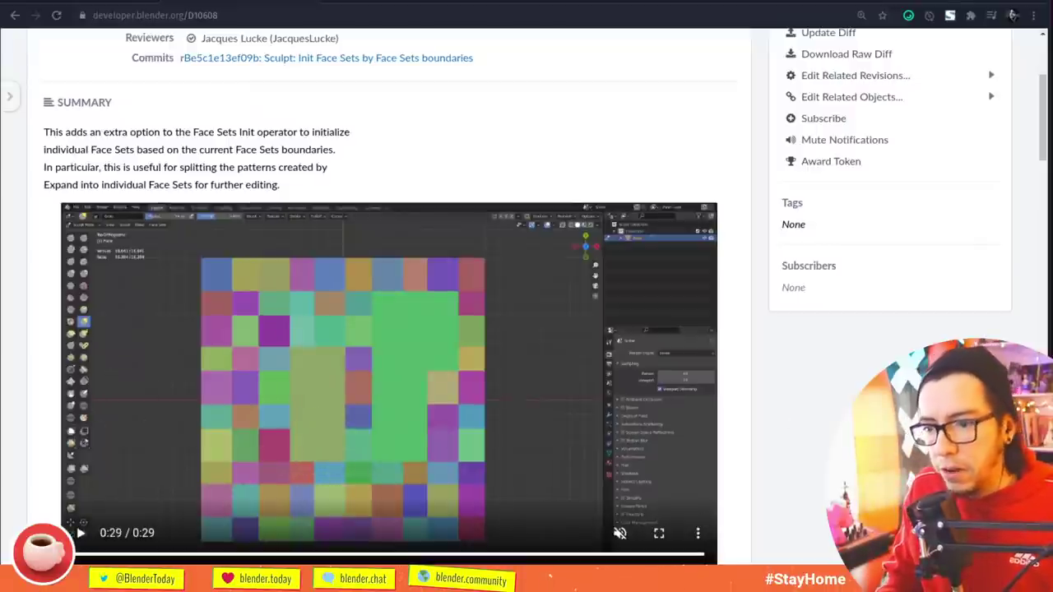
- Change the revision in the address to D10679 and load that page
double_click(236, 14)
type("D10679")
key("Return")
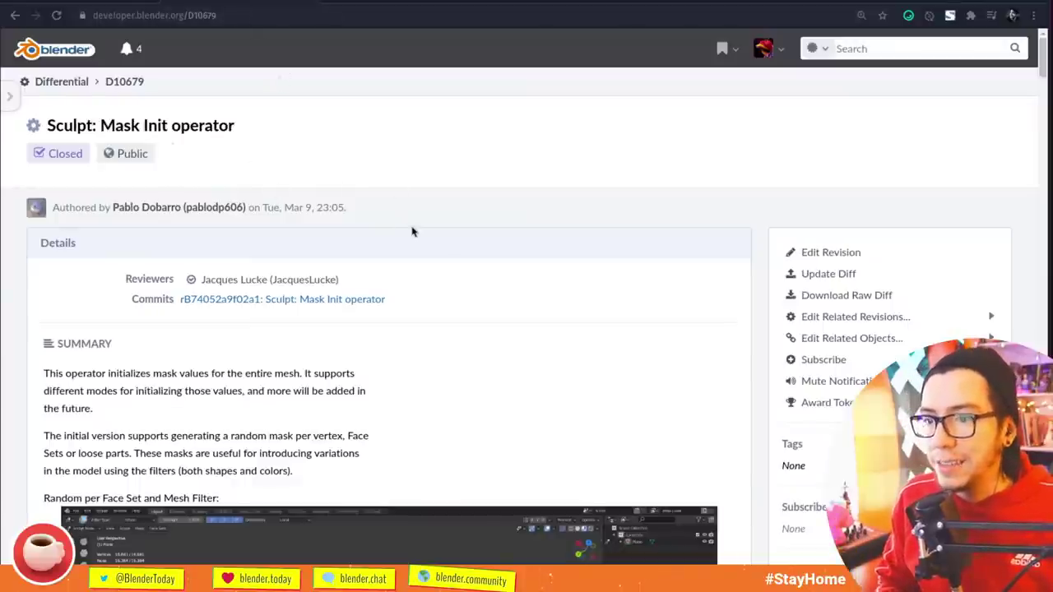
- Scroll to the D10679 demo video, dismiss its context menu, and bring up Activities for a terminal
scroll(413, 231, "down", 4)
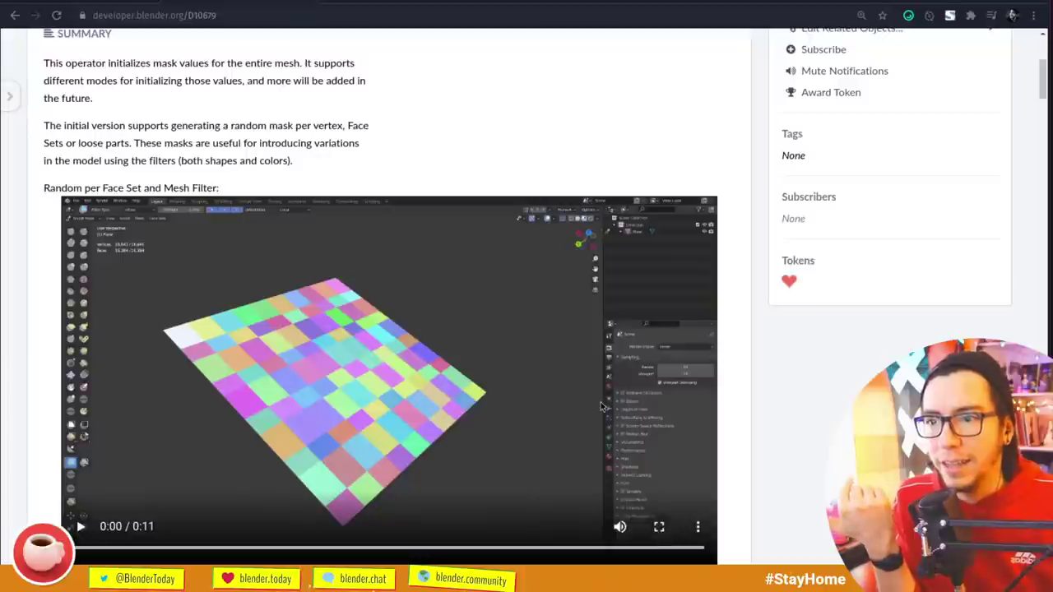
right_click(508, 280)
left_click(562, 331)
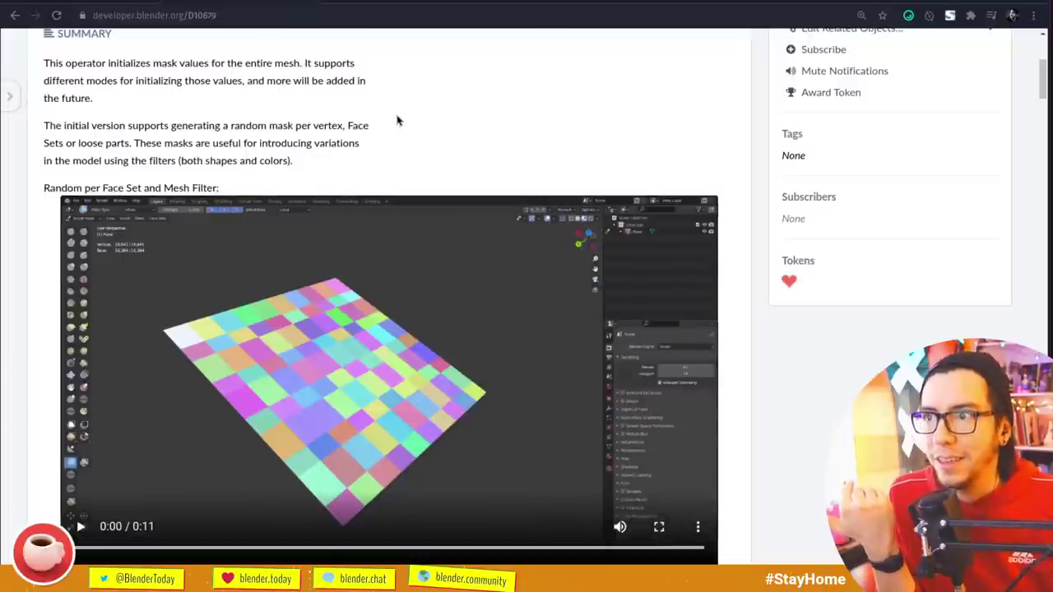
key("super")
key("super")
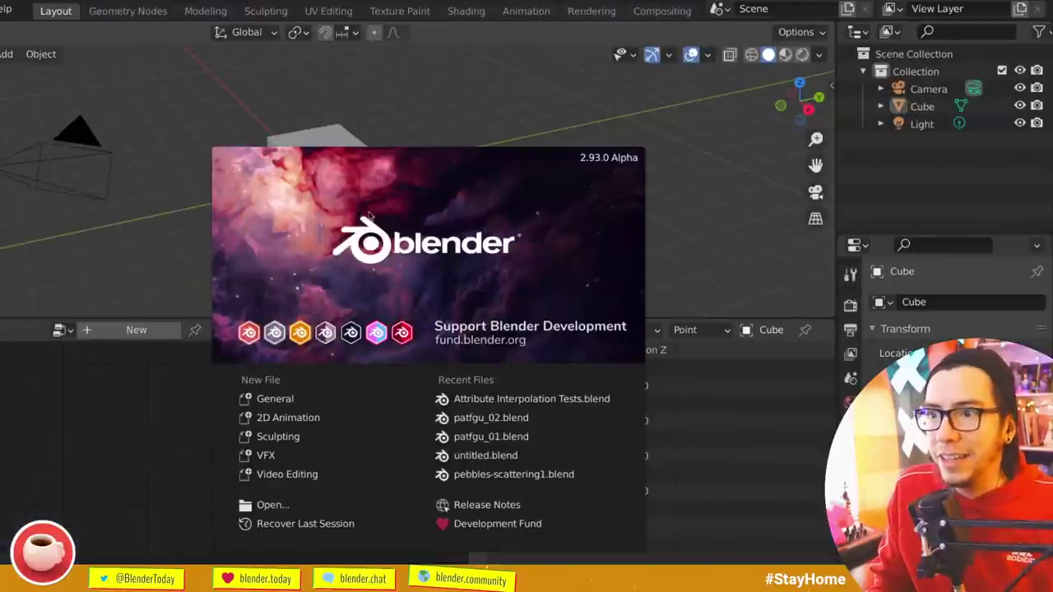
- Close Blender's splash screen and start a new Sculpting file
left_click(475, 255)
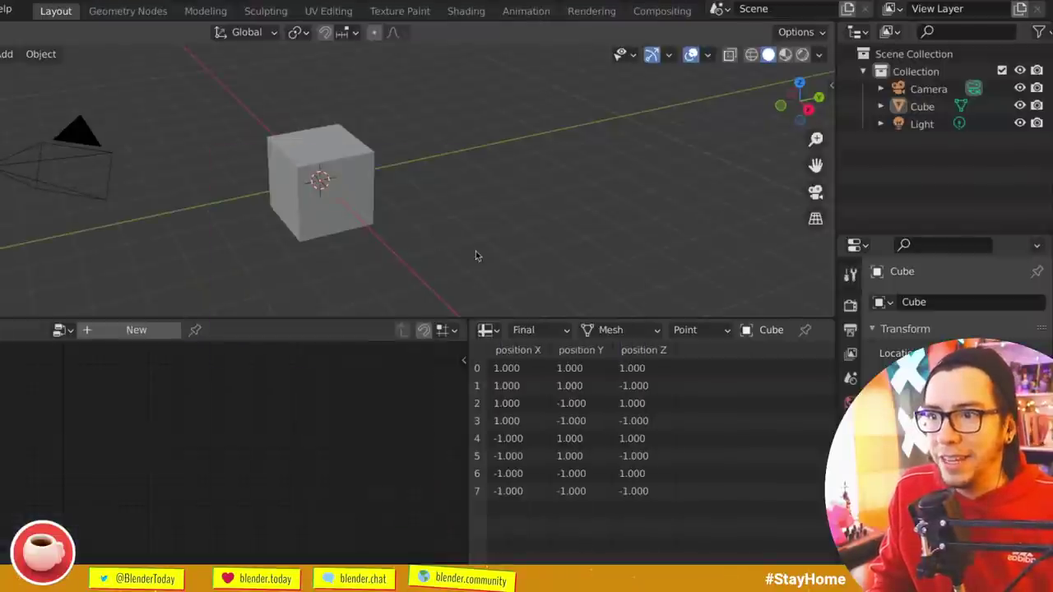
key("ctrl+n")
key("Escape")
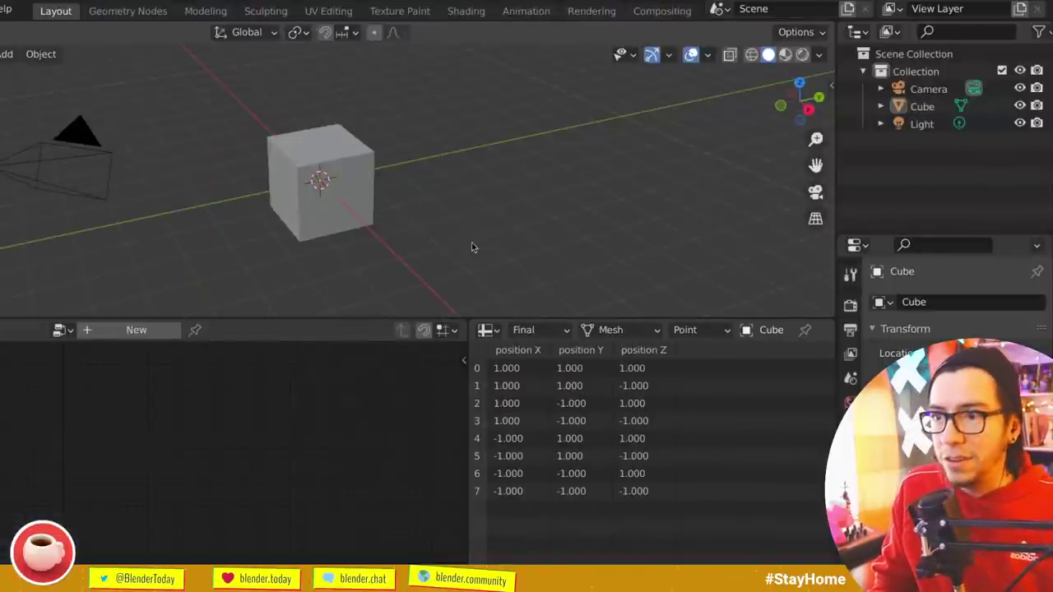
key("ctrl+n")
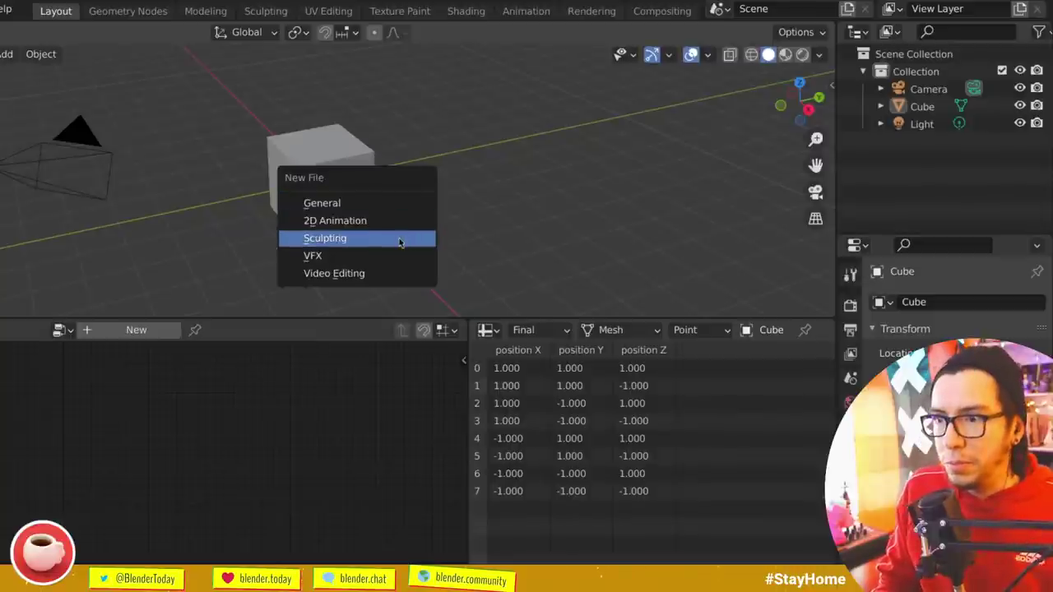
left_click(399, 237)
- Look through the Face Sets menu's Init Face Sets options and close it unchanged
left_click(53, 54)
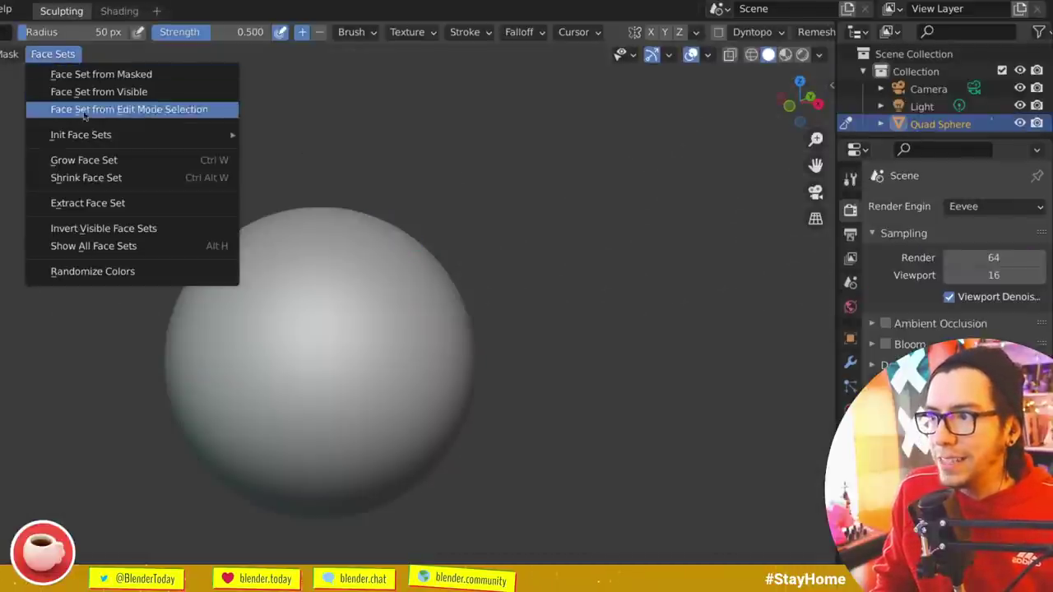
mouse_move(97, 141)
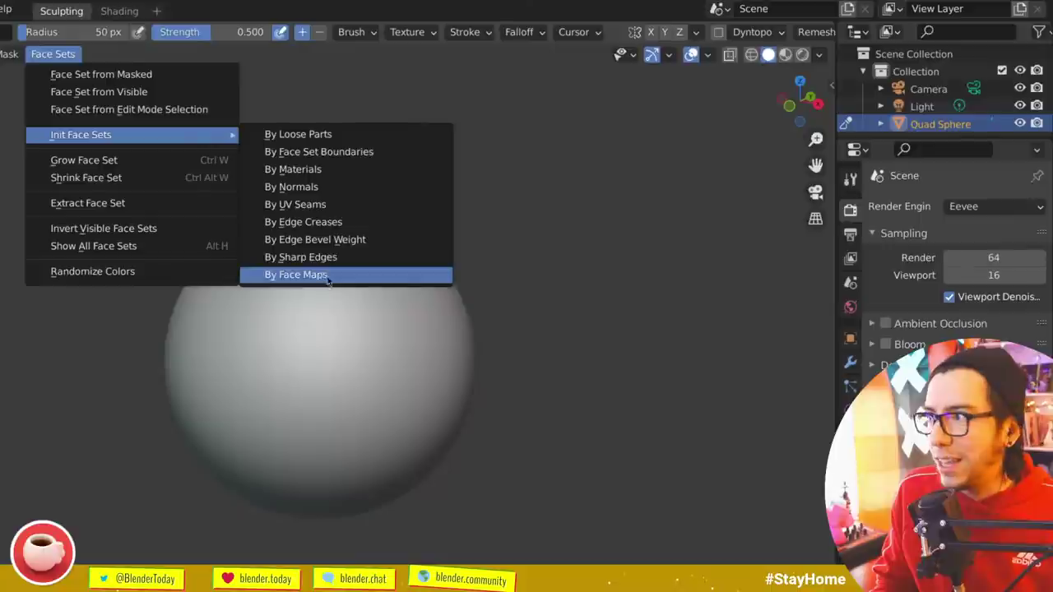
left_click(330, 136)
- Back in Chrome, view the D10679 patch video file alone, then restart the sculpt demo
key("alt+Tab")
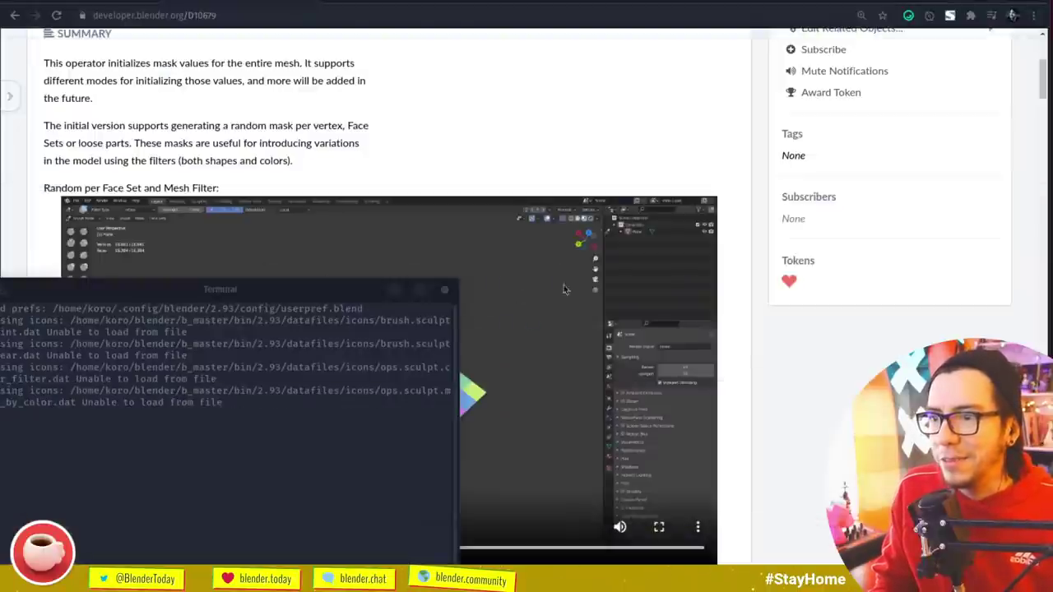
left_click(481, 345)
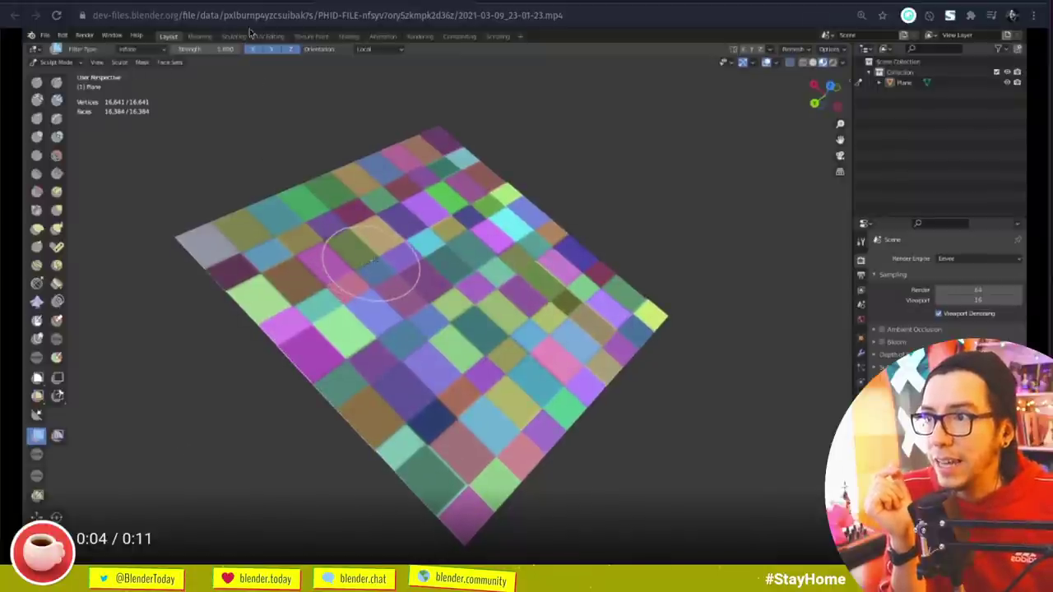
key("alt+Left")
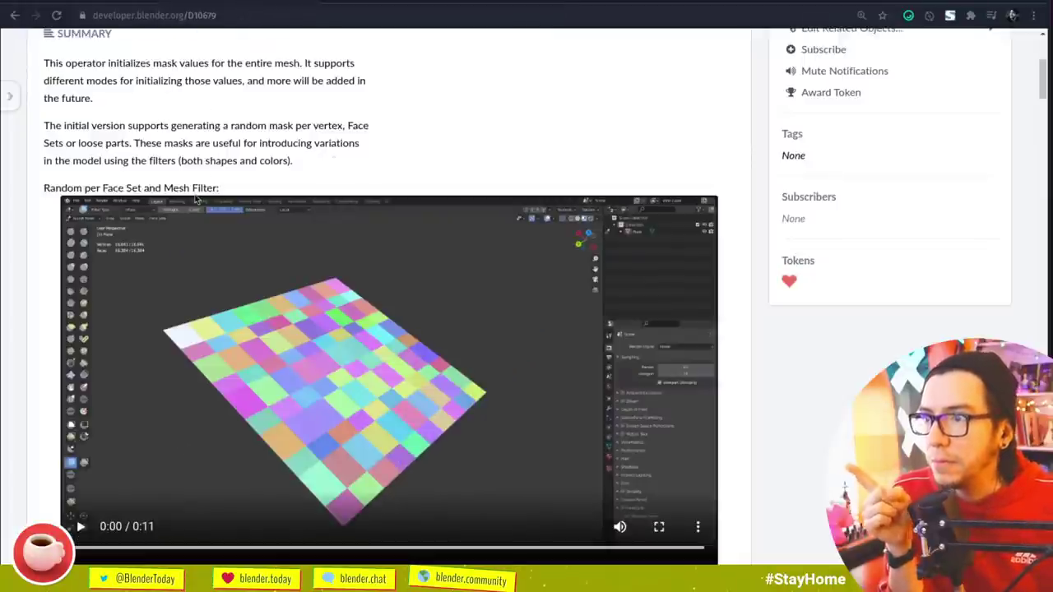
scroll(220, 178, "down", 4)
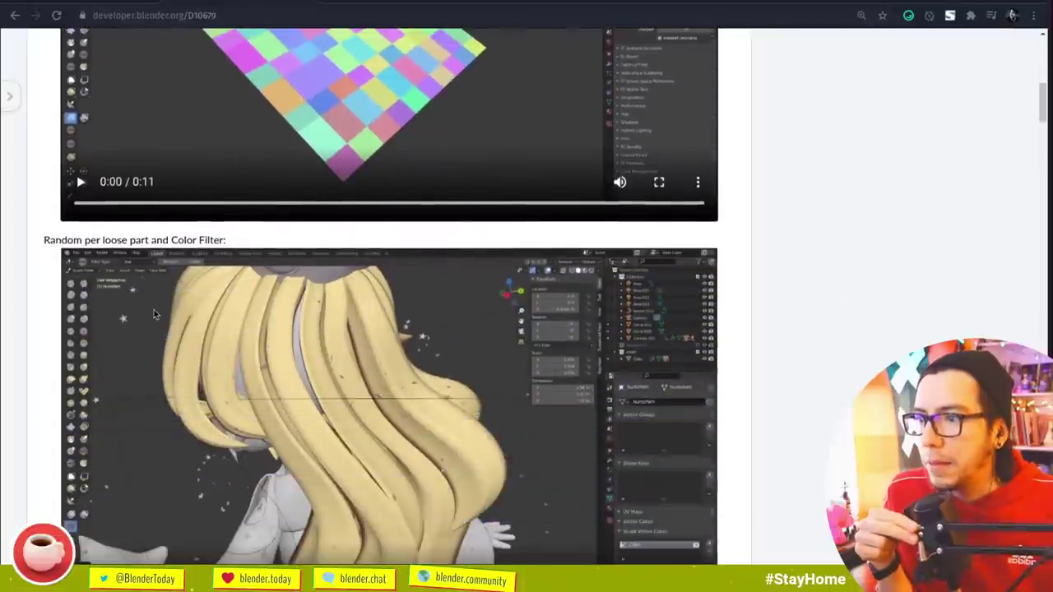
scroll(378, 297, "up", 4)
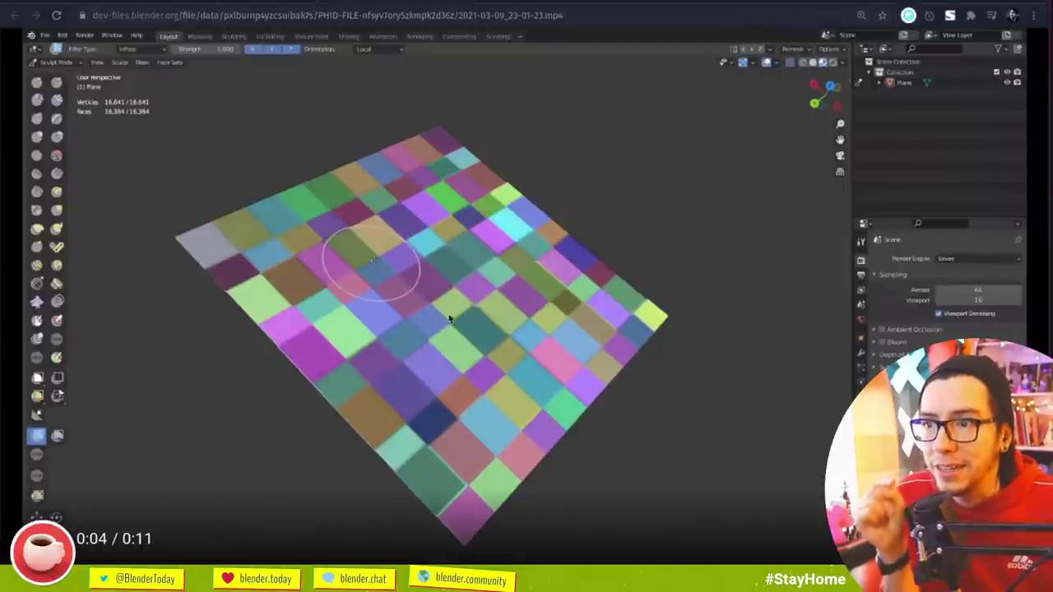
key("Home")
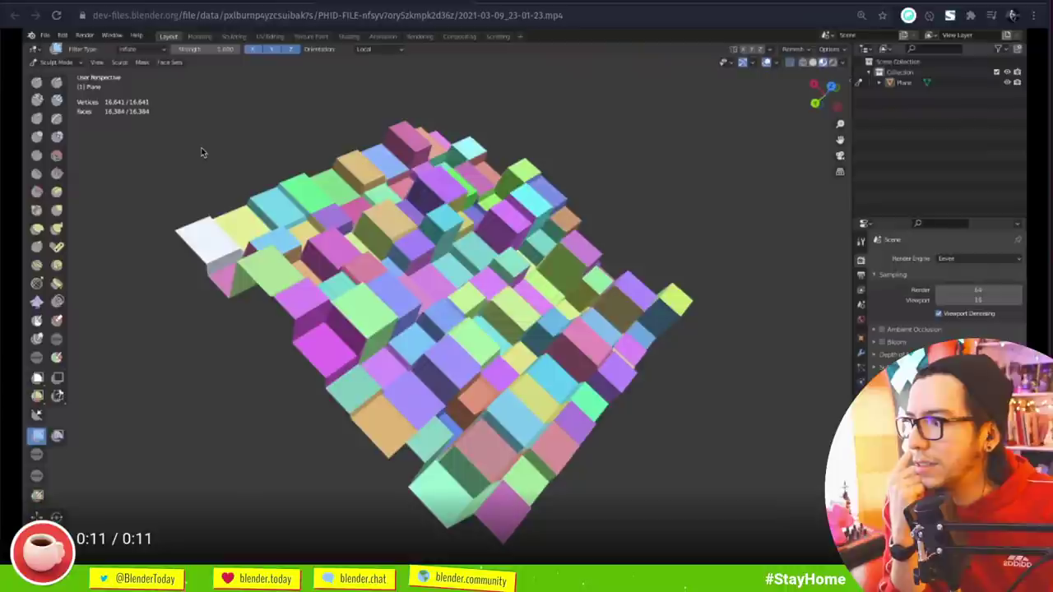
- Cycle through the browser tabs, then scroll D10679 to the 'Random per loose part and Color Filter' video
left_click(121, 2)
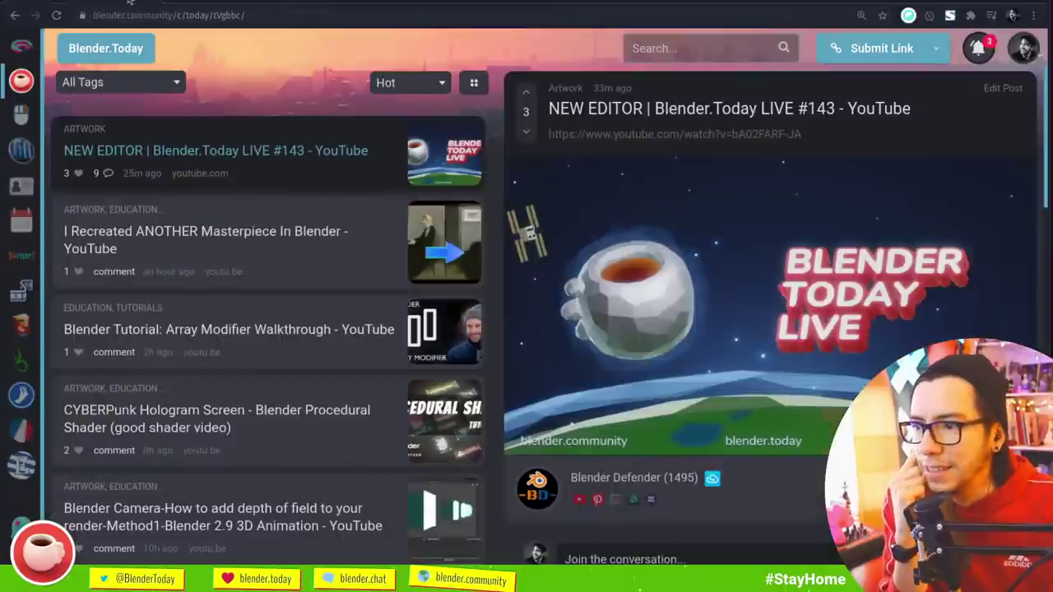
left_click(211, 1)
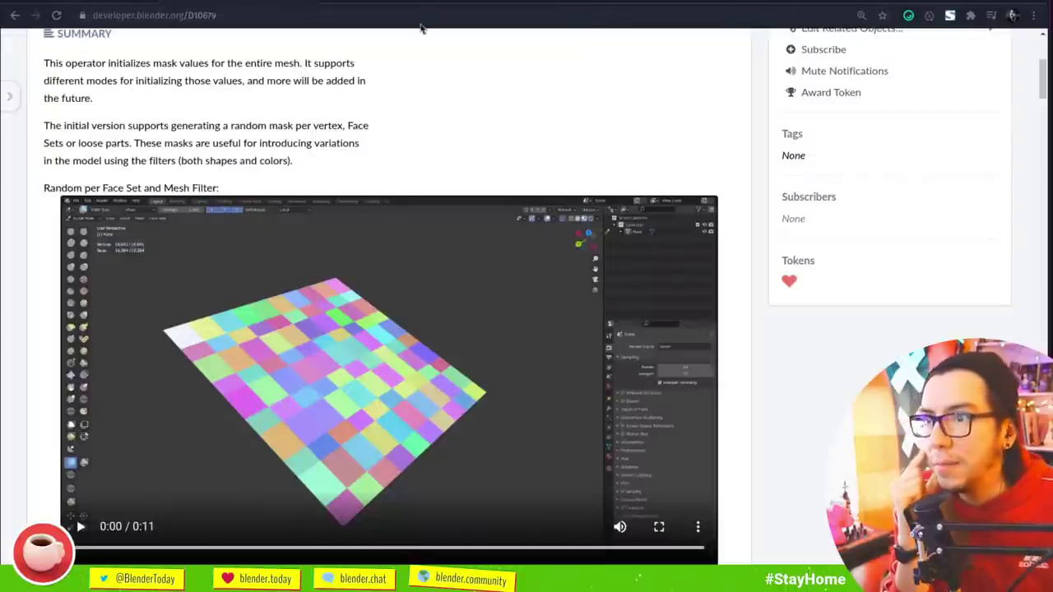
key("ctrl+Tab")
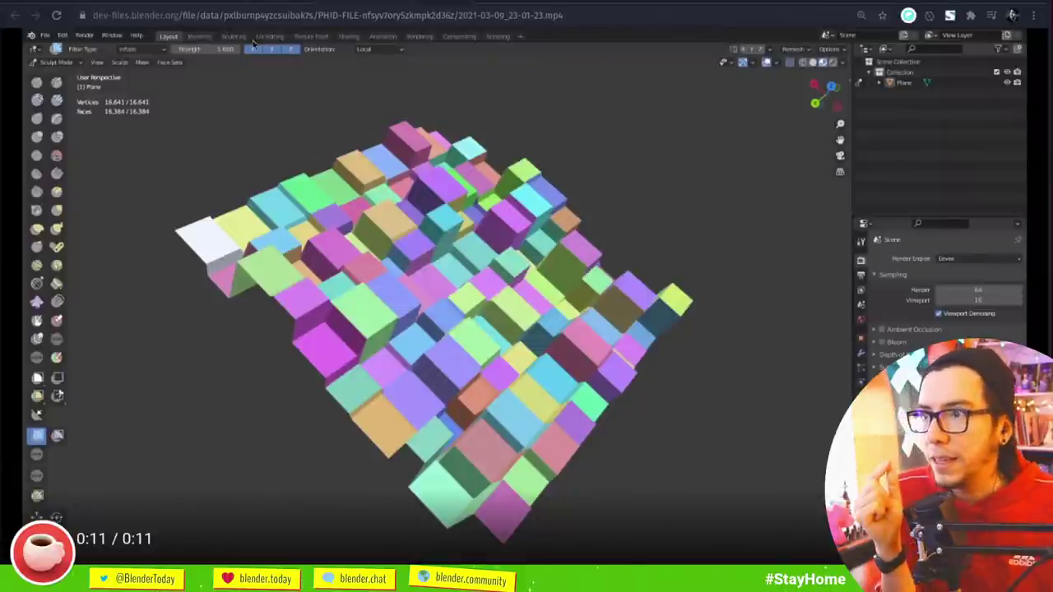
key("ctrl+shift+Tab")
scroll(392, 263, "down", 5)
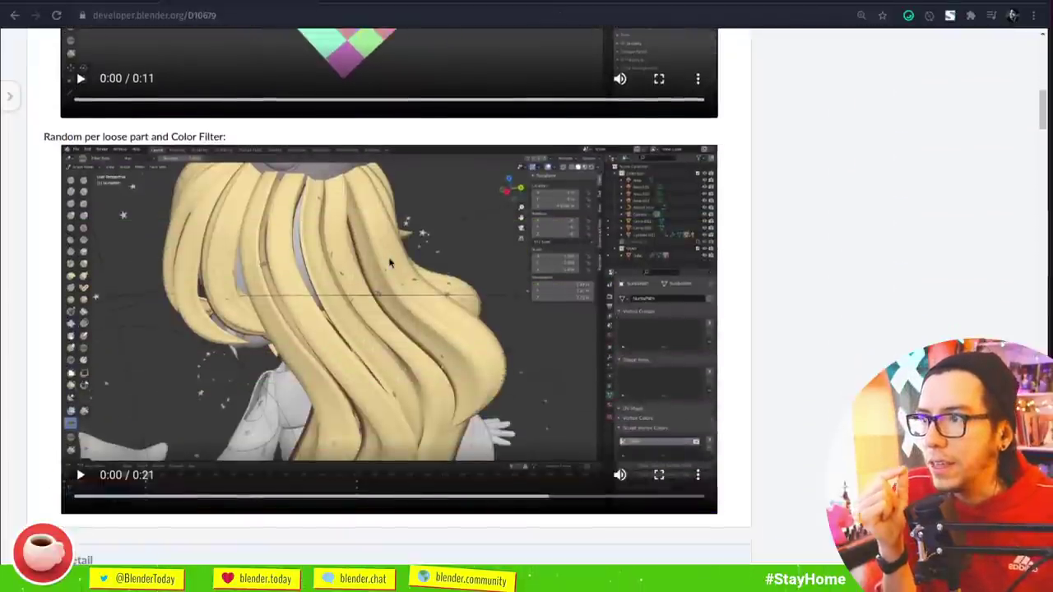
- Watch the hair-sculpt demo video in its own tab, then return to the D10679 patch page
right_click(392, 263)
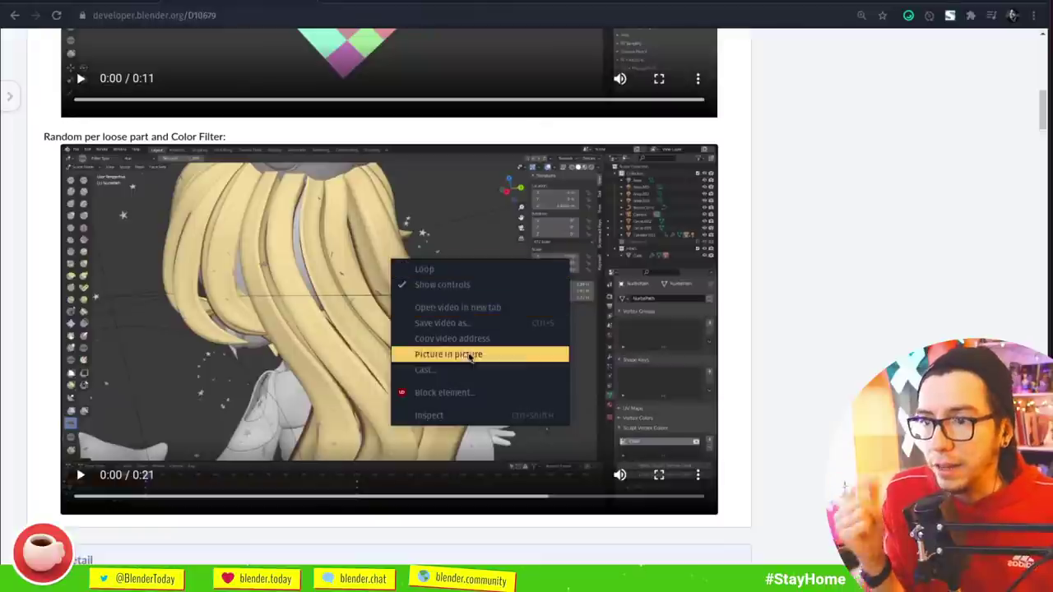
left_click(468, 307)
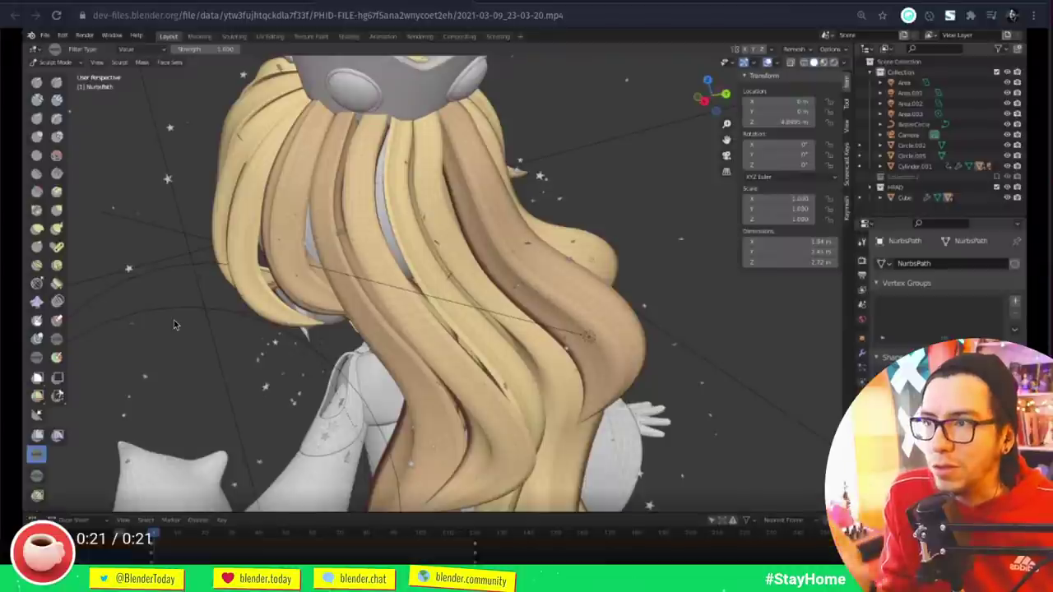
key("alt+Left")
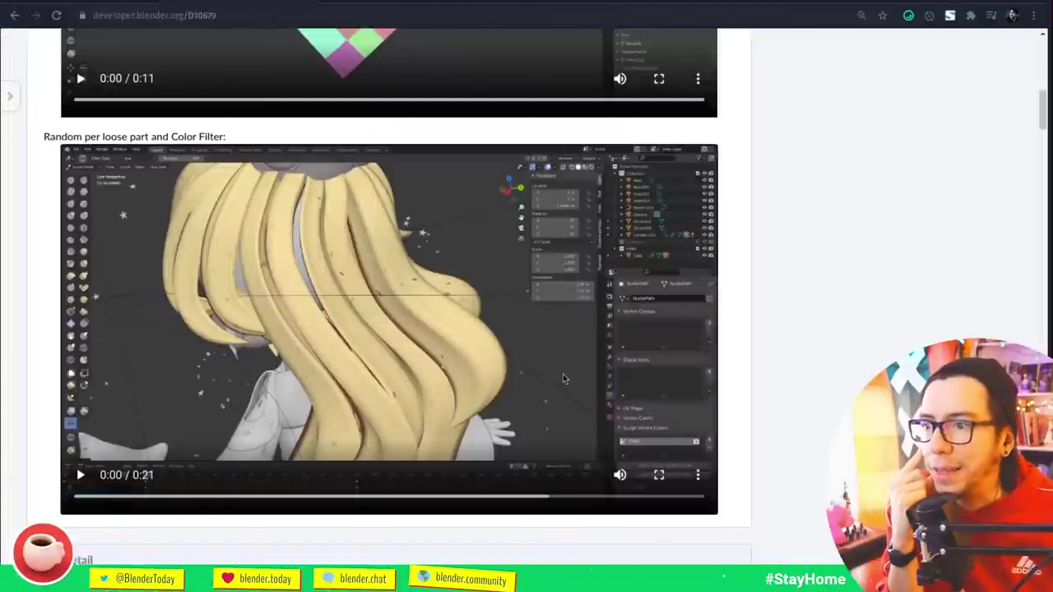
- Switch to the Blender.Today LIVE #143 post on blender.community
scroll(561, 379, "down", 2)
scroll(559, 381, "up", 3)
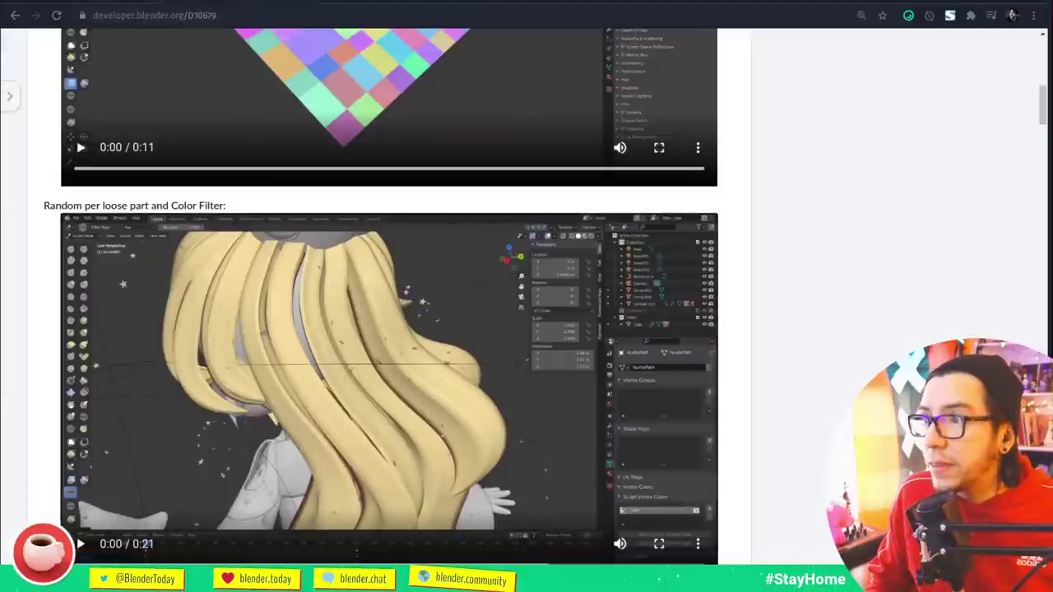
key("ctrl+Tab")
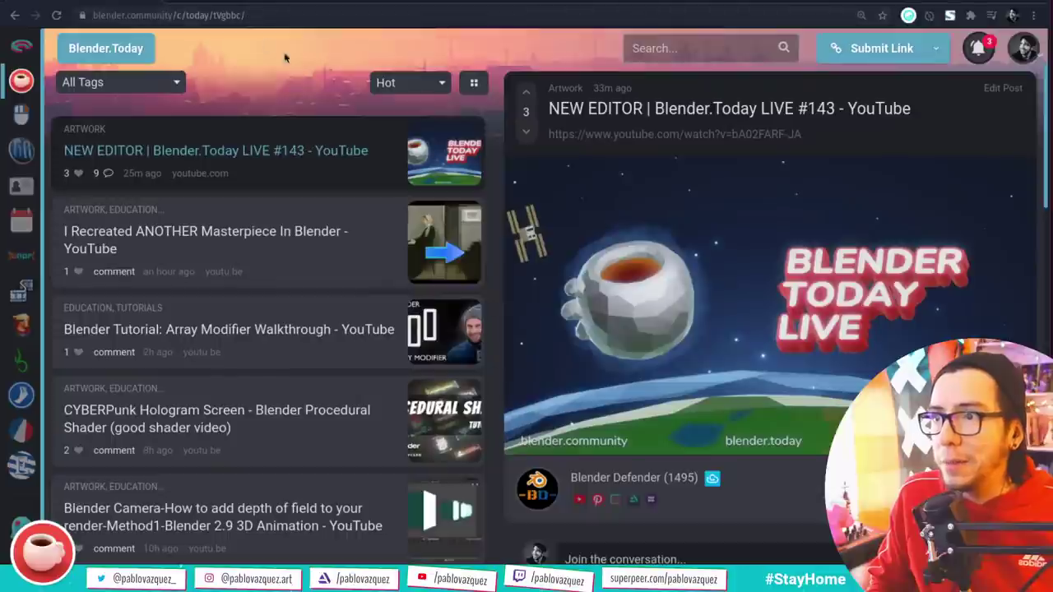
- Open the 'Show Texture in texture tab' commit in a new tab and read it
key("ctrl+Tab")
key("ctrl+t")
type("https://developer.blender.org/rB8df968d69f07d96f097f646a405aa455e6a743f3")
key("Return")
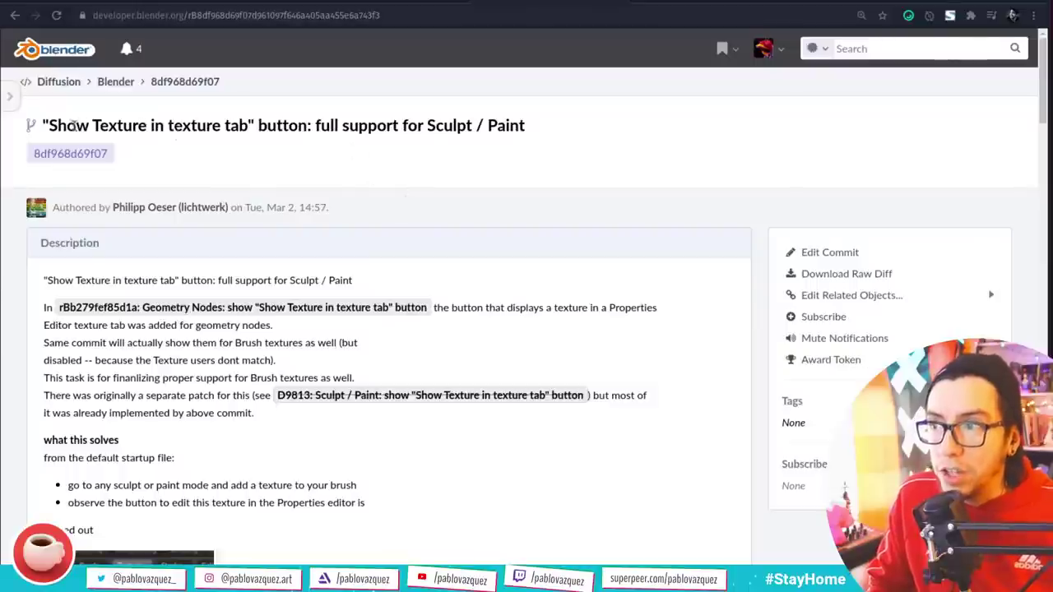
left_click_drag(247, 130, 43, 121)
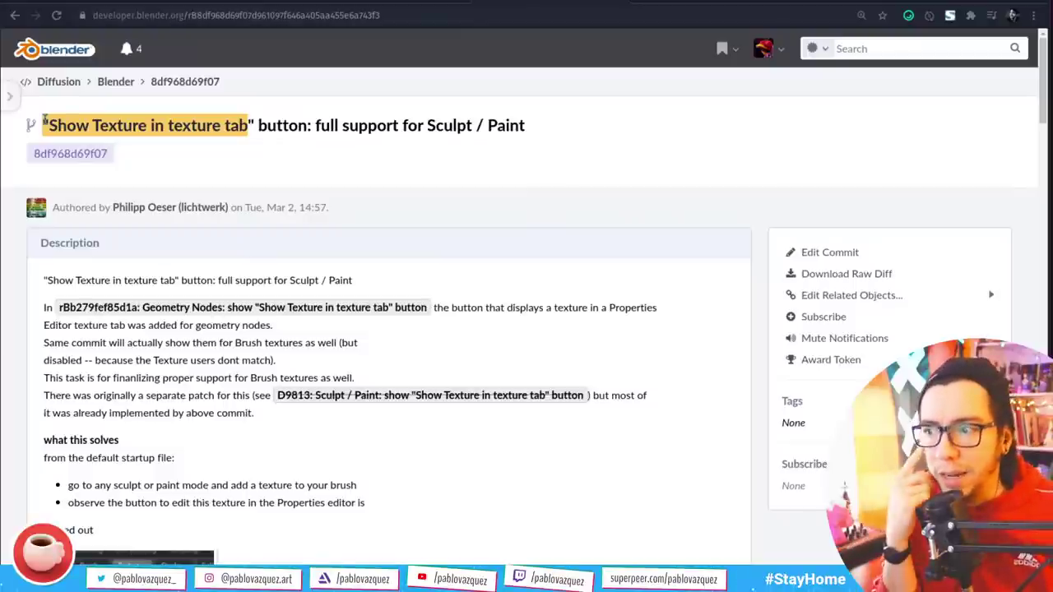
scroll(117, 271, "down", 2)
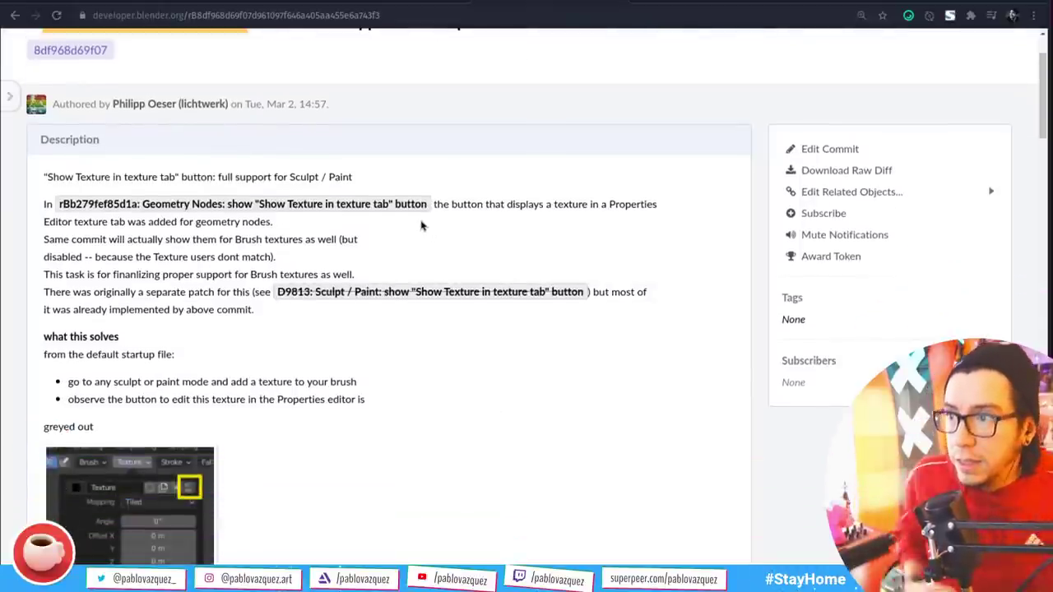
scroll(387, 313, "up", 2)
scroll(357, 404, "down", 4)
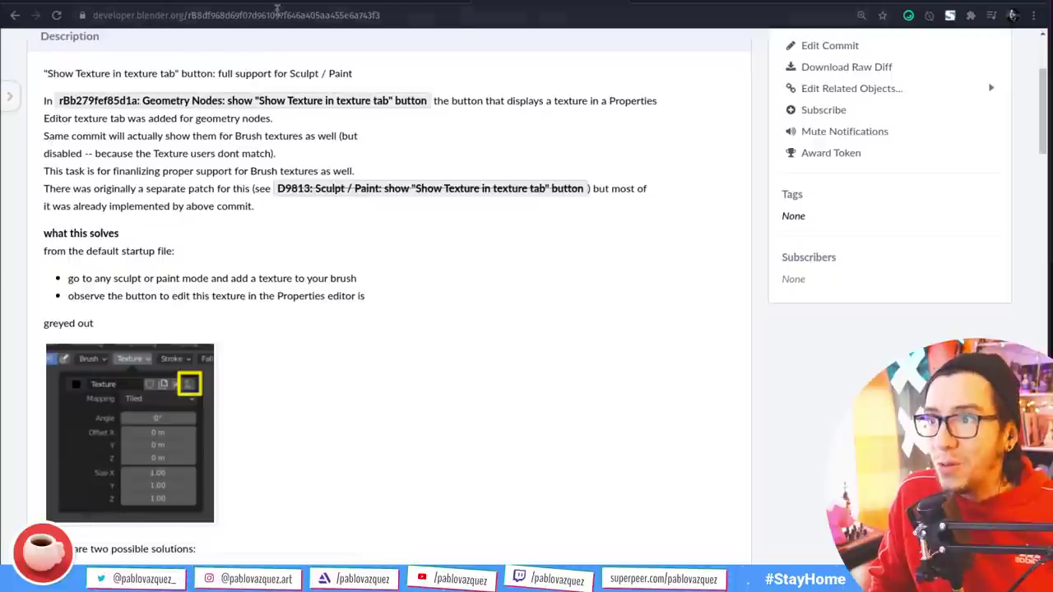
- Load commit 85623f6a5590, 'UI: Add Copy Full Data Path to RMB menu', in the same tab
left_click(284, 17)
type("developer.blender.org/rB85623f6a5590e9c9d821bba53f8b5fe3812a47d")
key("Return")
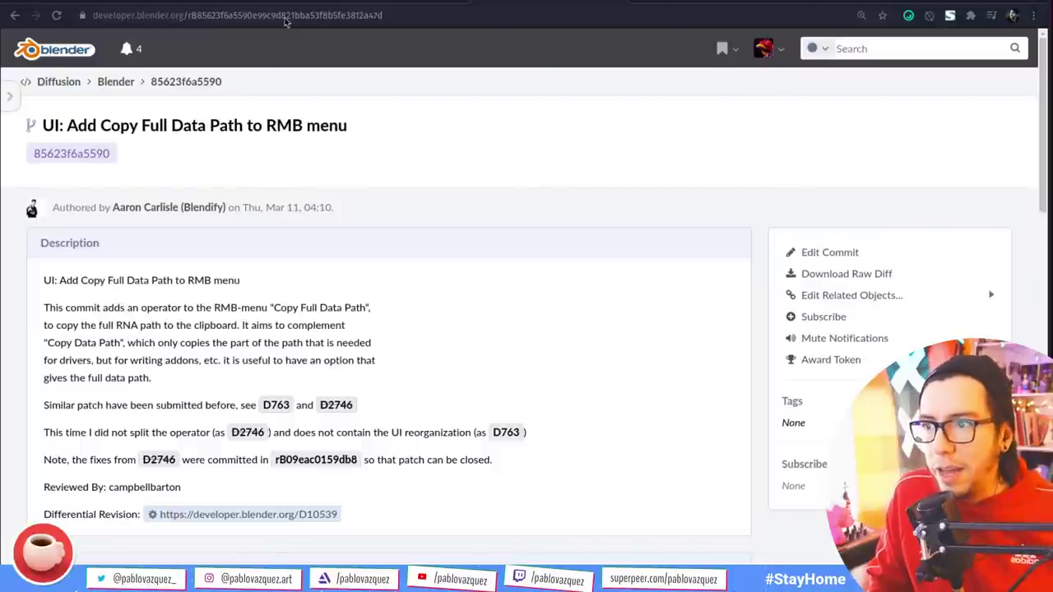
- Open the earlier D763 revision linked in the Copy Full Data Path commit description
left_click_drag(381, 315, 284, 309)
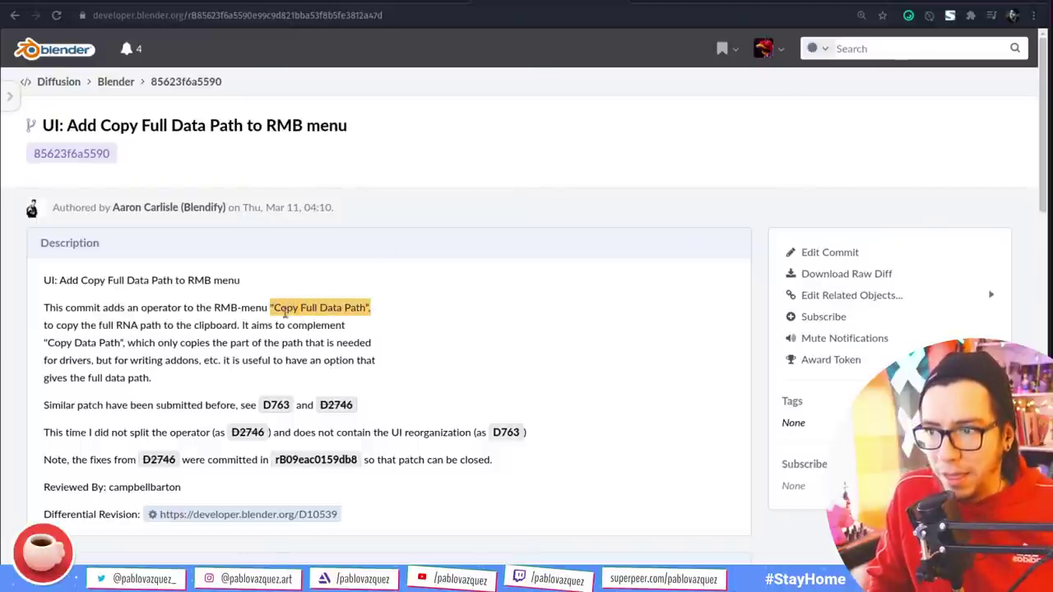
left_click(284, 310)
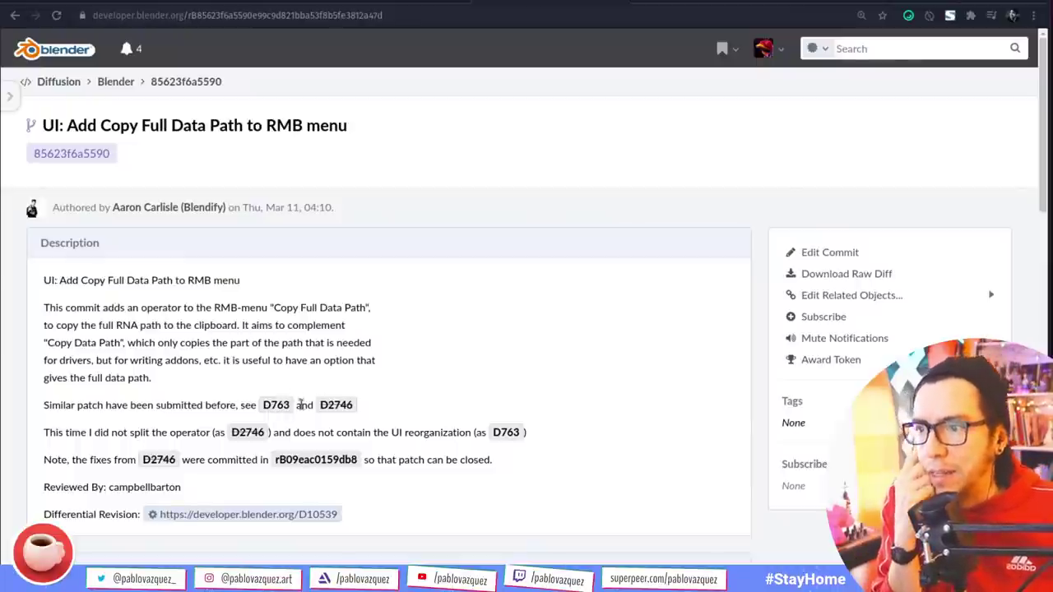
left_click(284, 408)
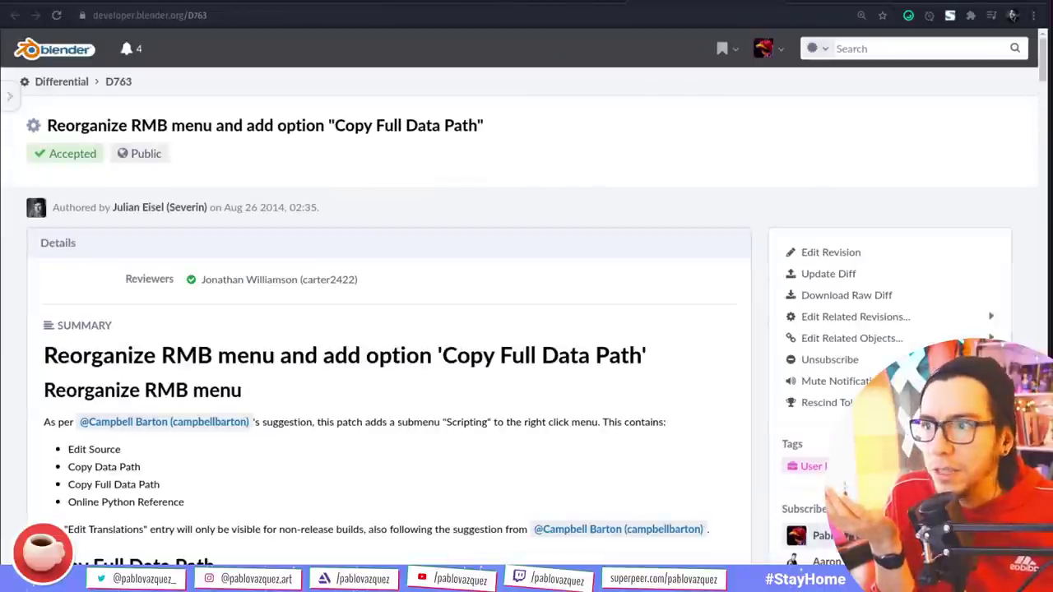
scroll(553, 319, "down", 6)
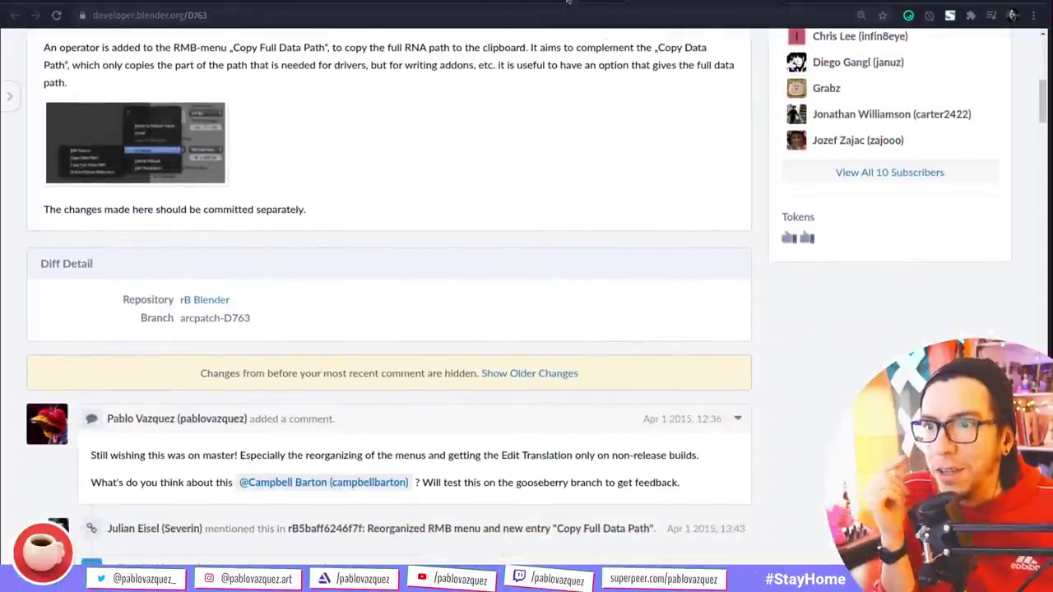
scroll(230, 422, "up", 5)
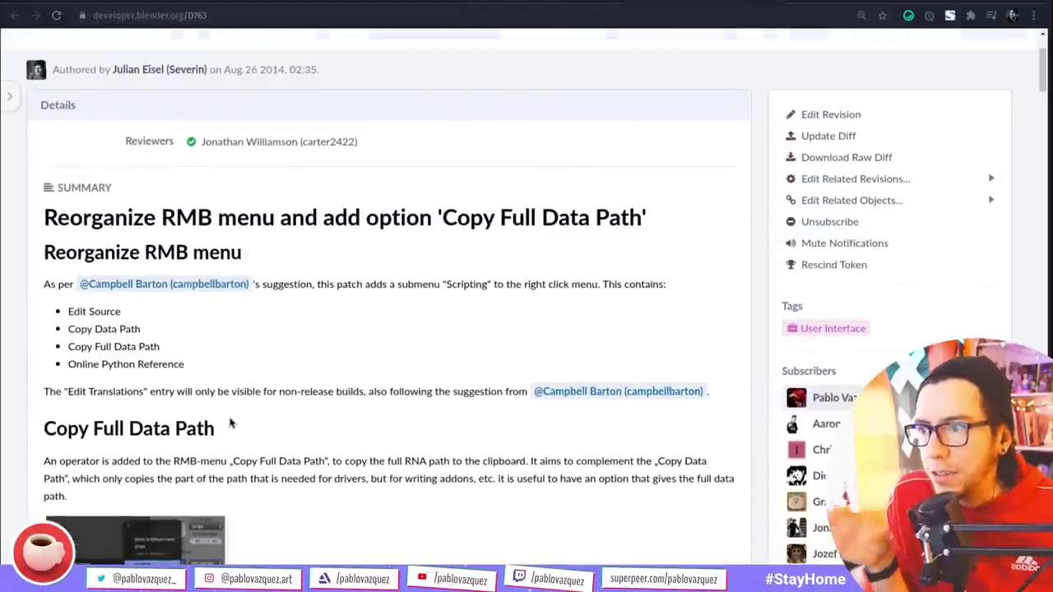
scroll(198, 201, "up", 2)
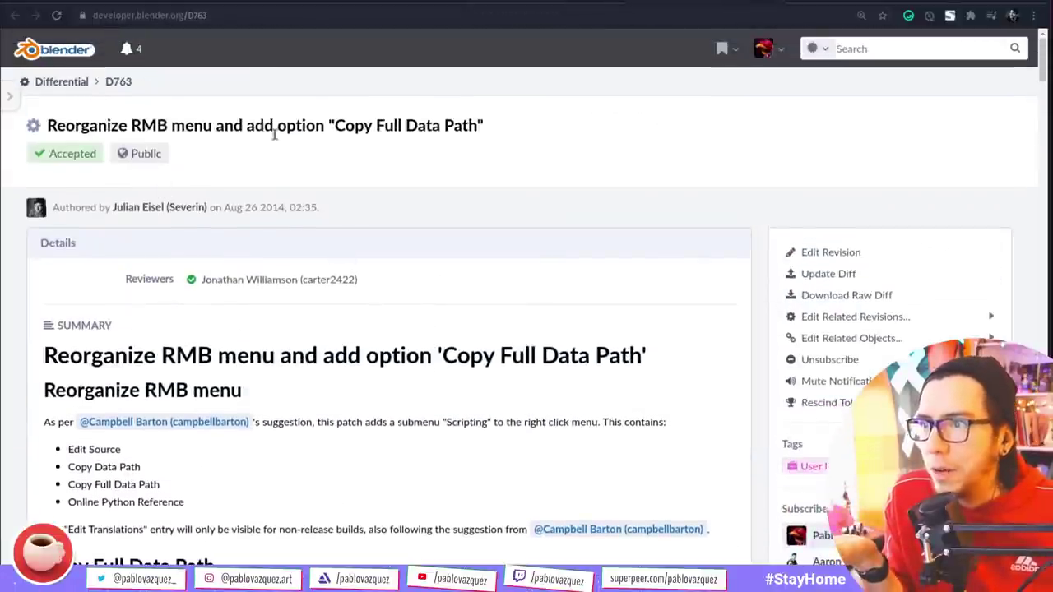
- Read the D763 revision and its Scripting menu screenshot, then return to the commit
triple_click(415, 132)
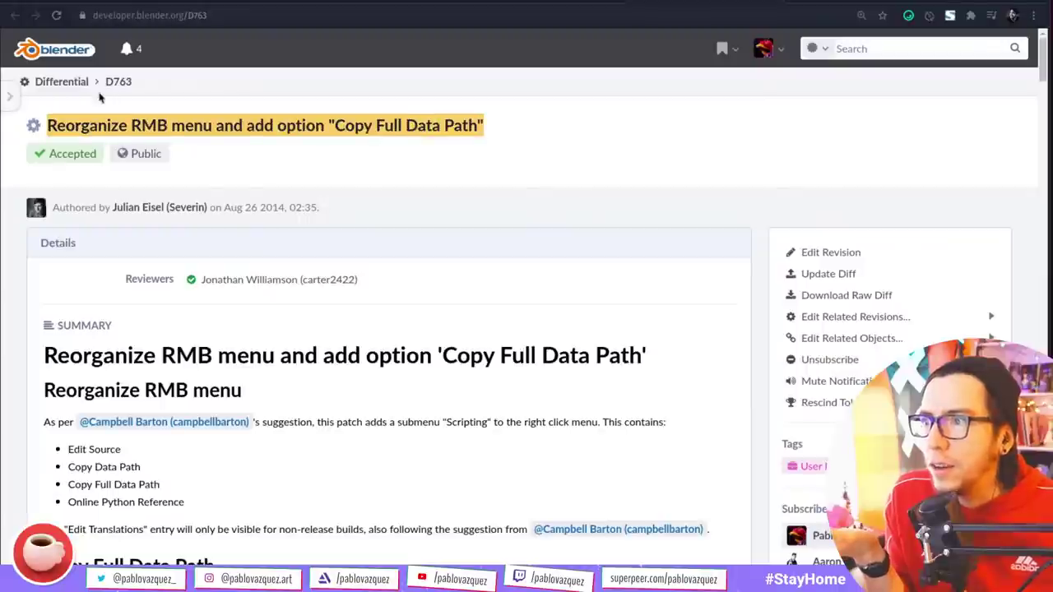
scroll(206, 423, "down", 3)
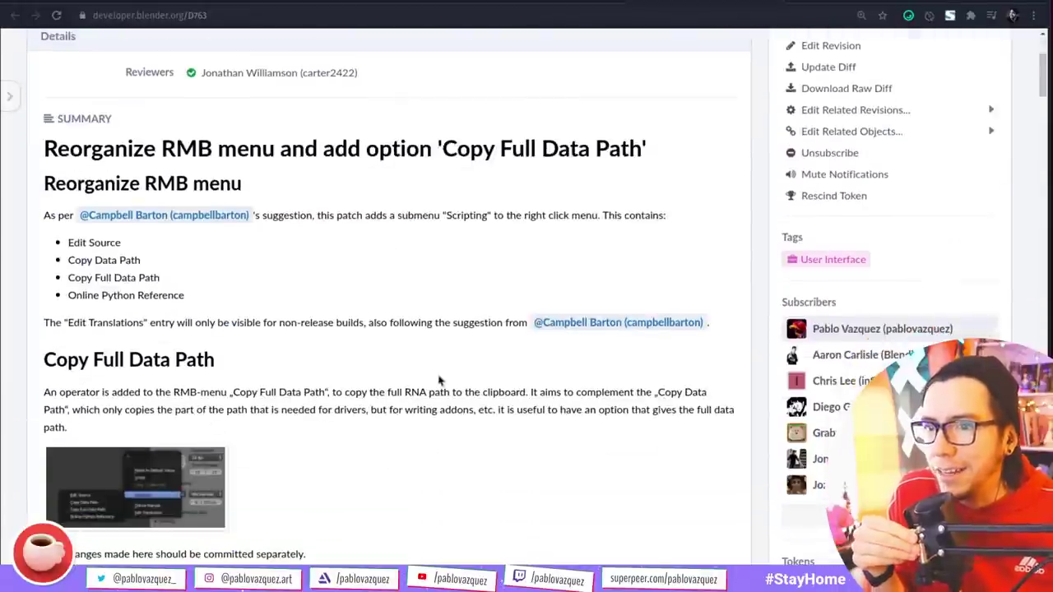
scroll(229, 503, "down", 2)
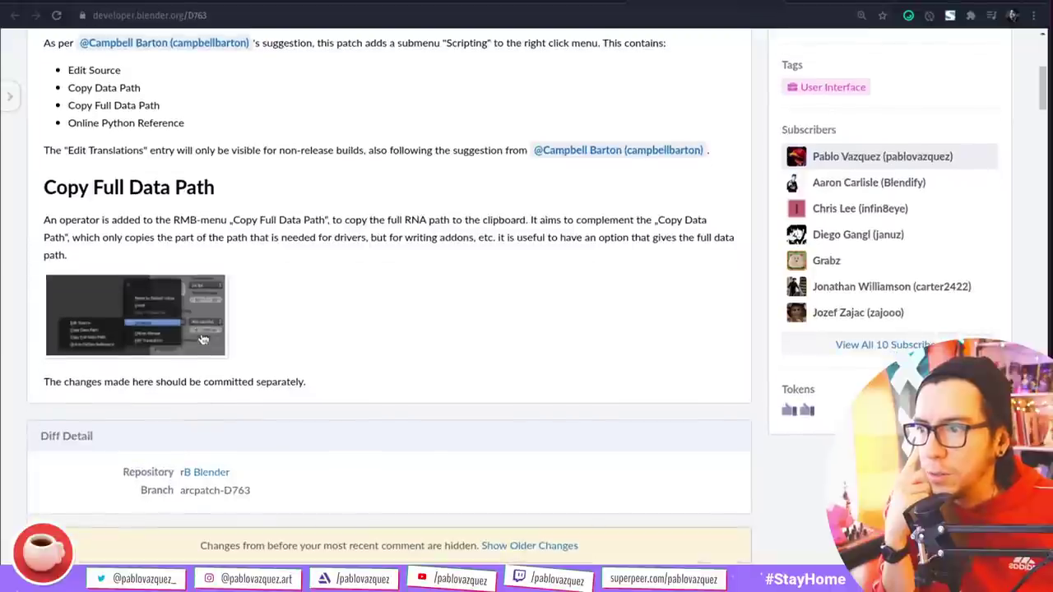
scroll(136, 455, "up", 2)
left_click(136, 455)
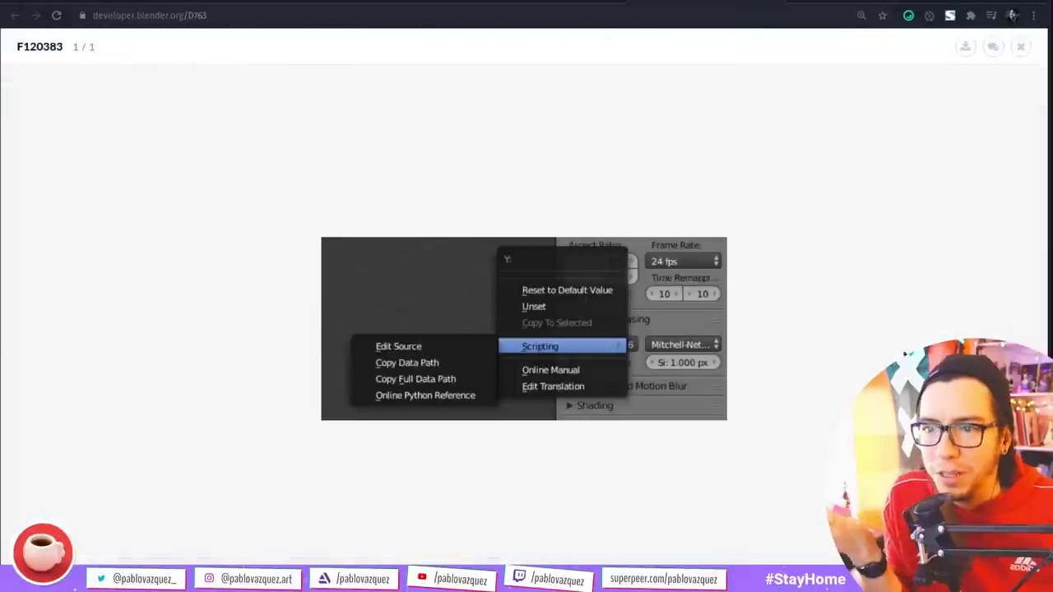
key("Escape")
scroll(498, 235, "up", 3)
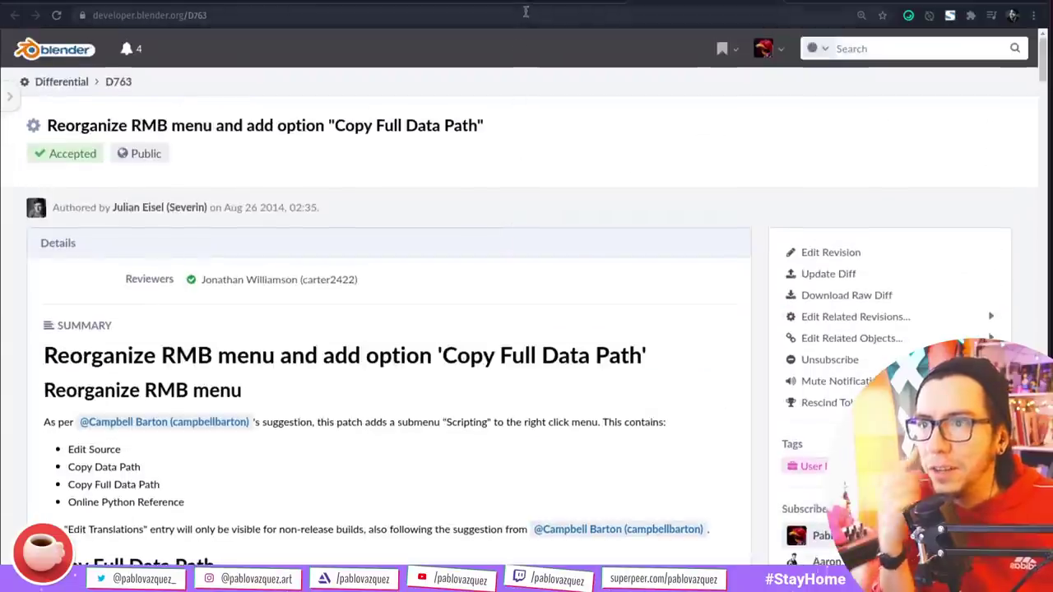
key("alt+Left")
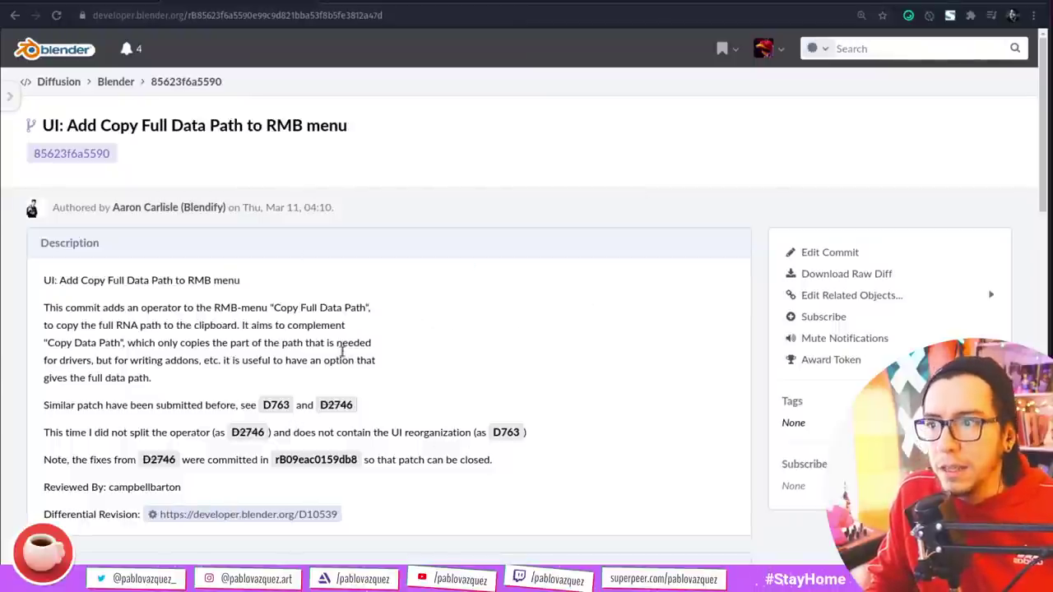
- Highlight 'Copy Full Data Path' and 'Copy Data Path' in the commit description, then clear the highlight
left_click_drag(268, 307, 373, 307)
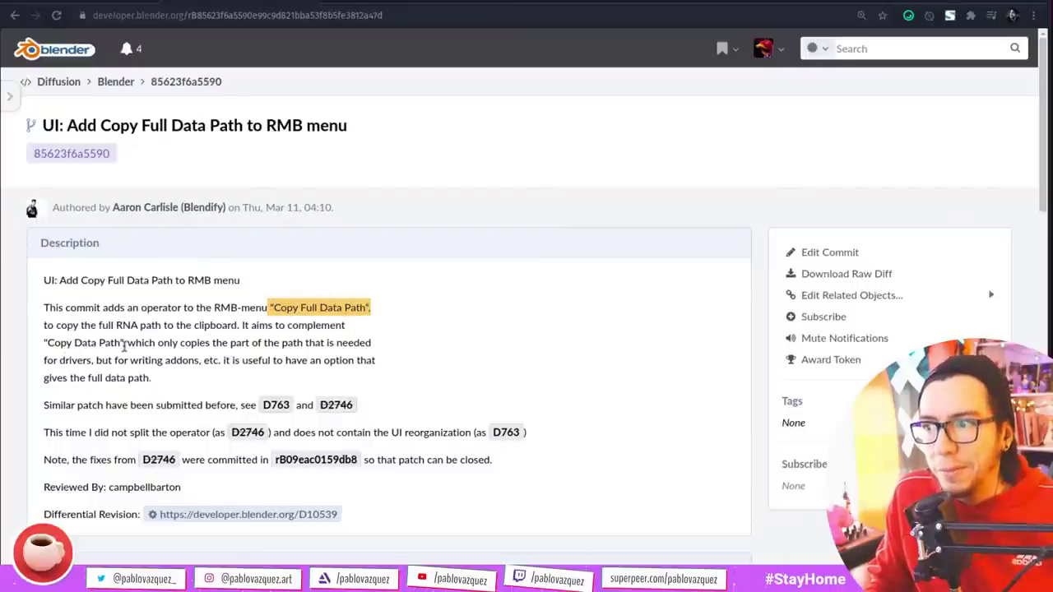
left_click_drag(124, 344, 44, 352)
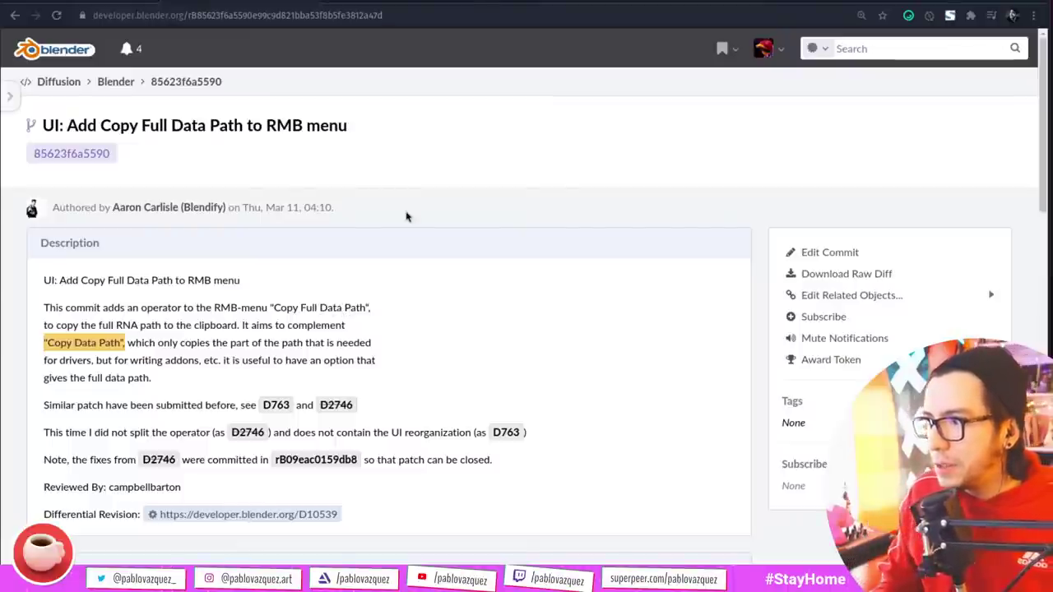
left_click(449, 234)
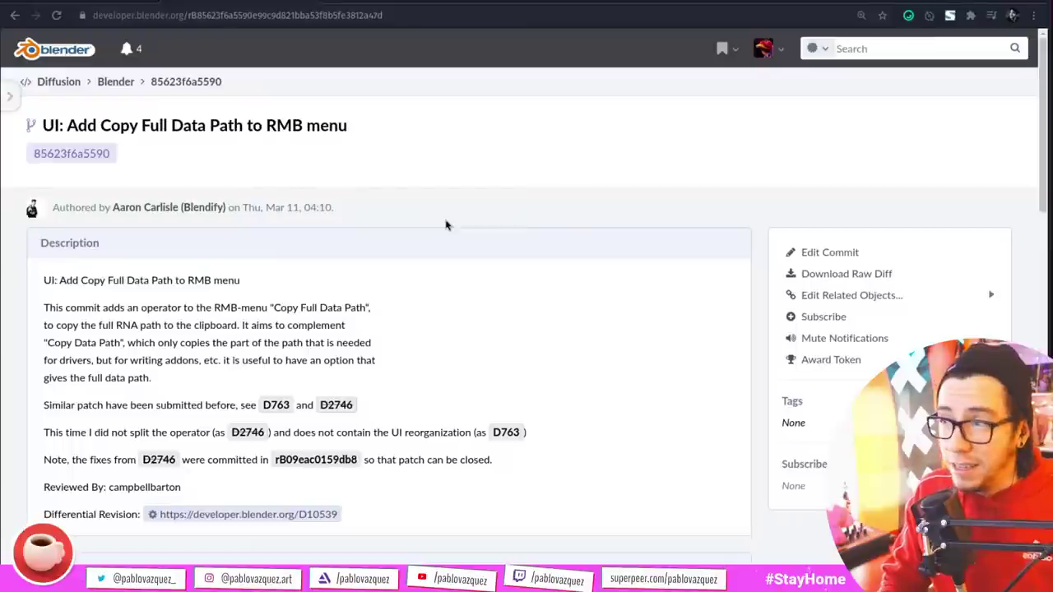
- Check the system's memory, processor and graphics on the GNOME About page, then close Settings
key("super")
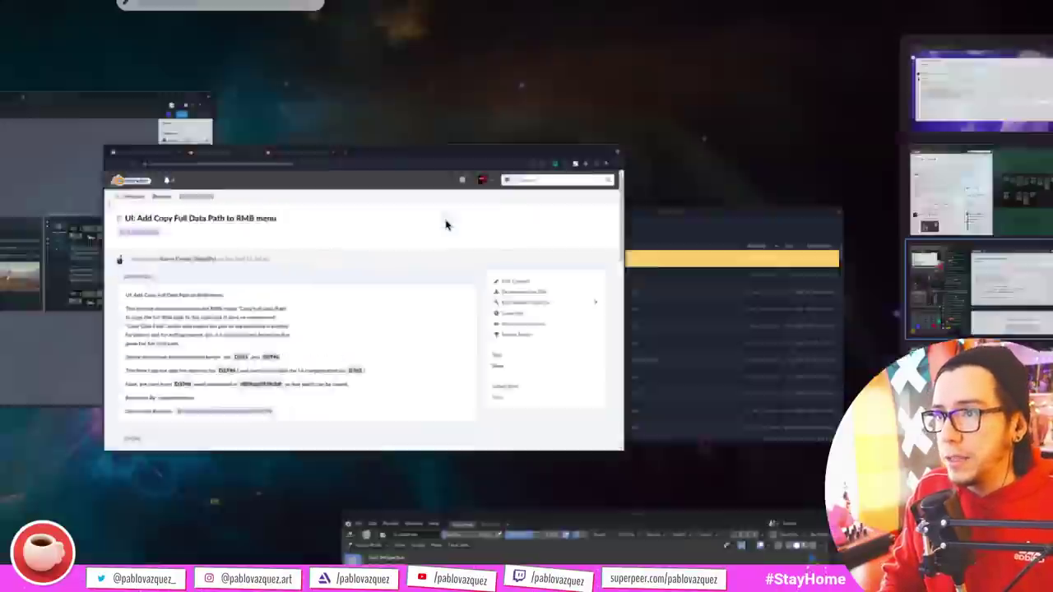
type("about")
key("Escape")
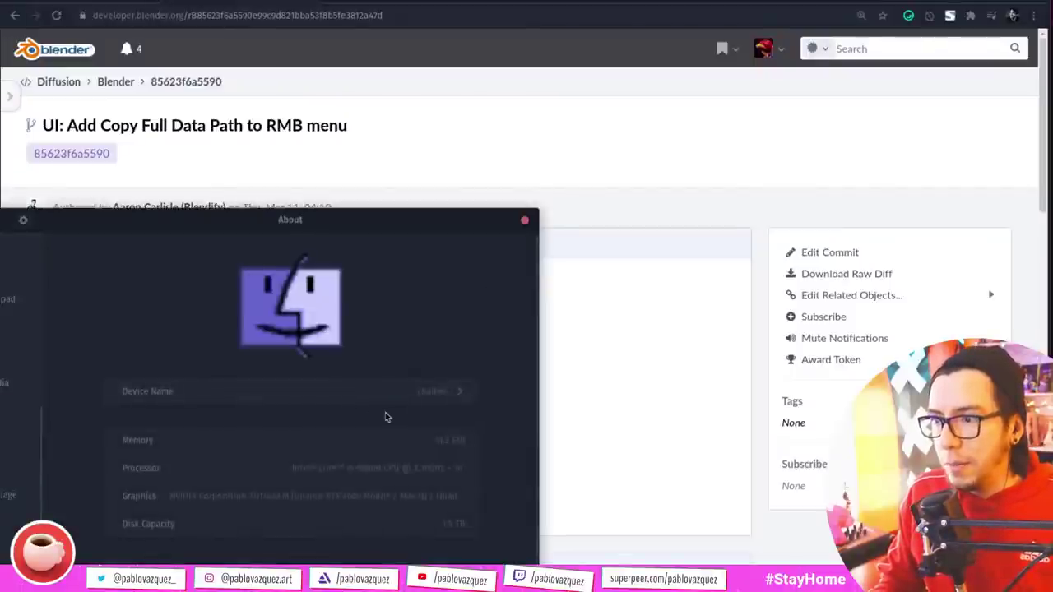
scroll(551, 189, "down", 1)
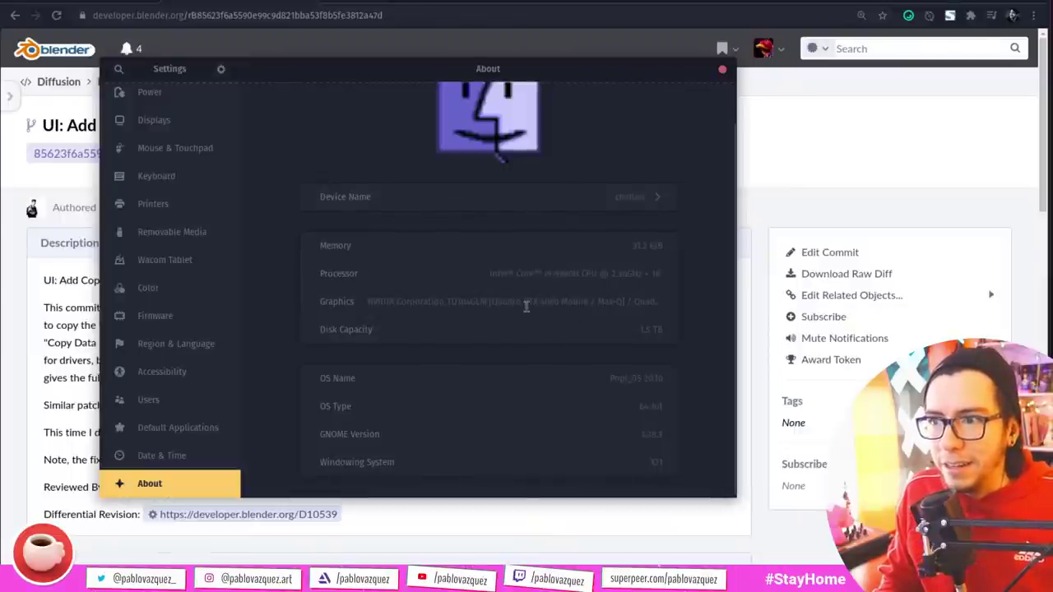
left_click(722, 69)
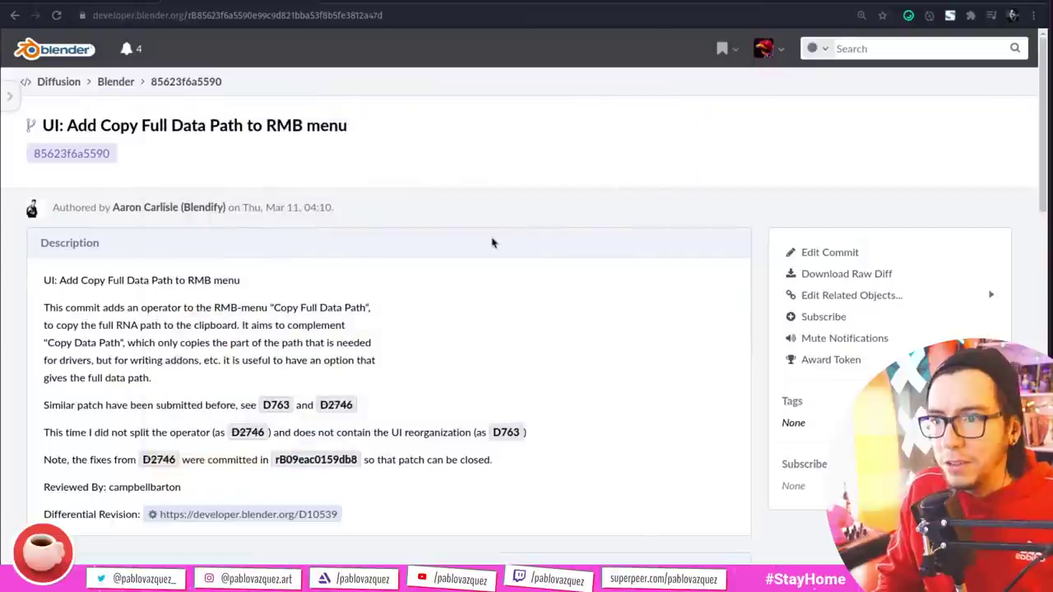
key("ctrl+t")
- Search Google for 'boxx'
type("boxx")
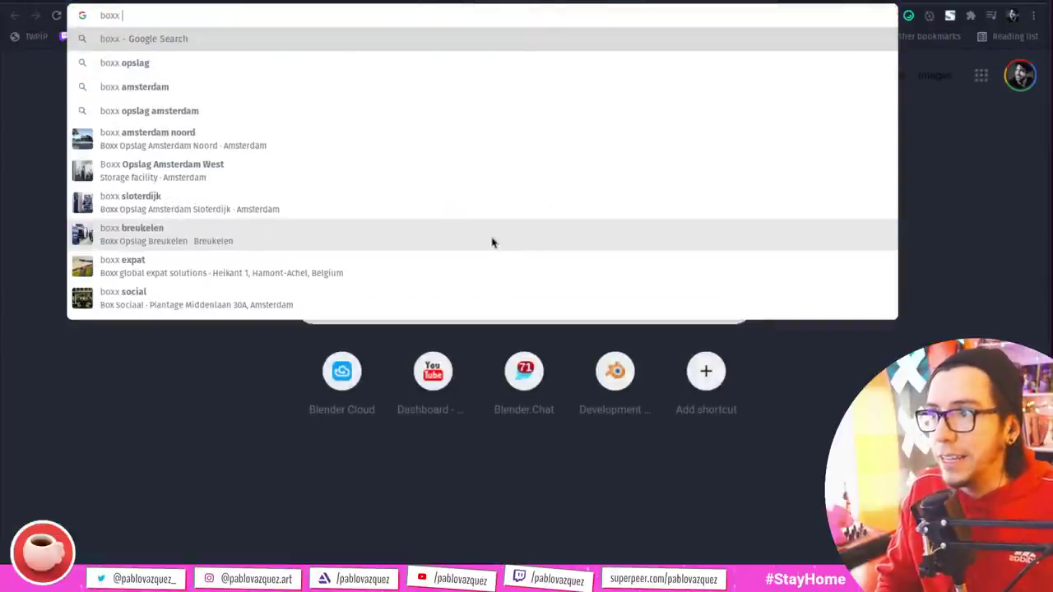
key("Return")
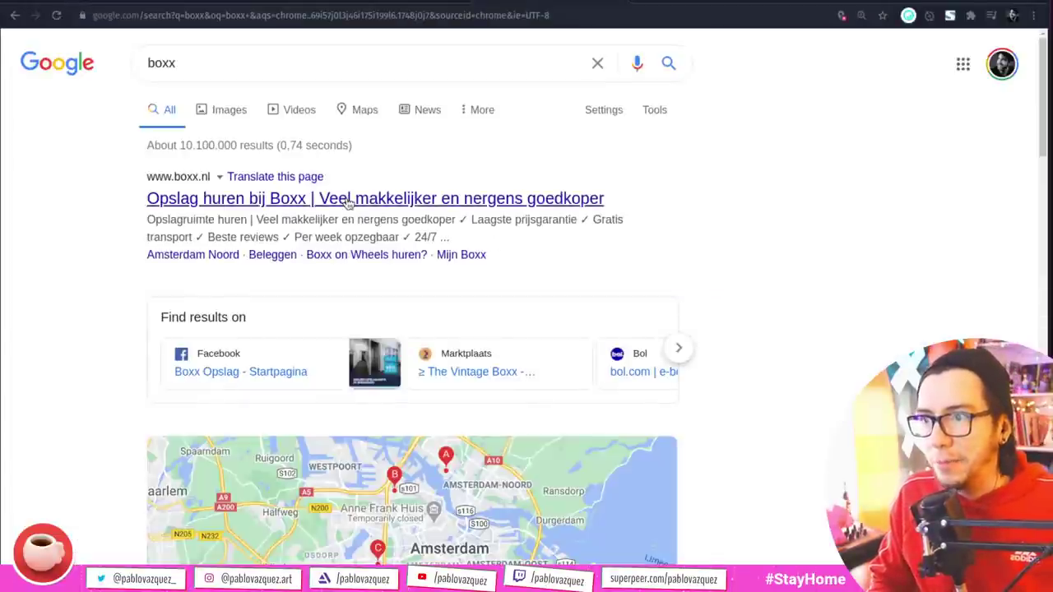
scroll(348, 202, "down", 4)
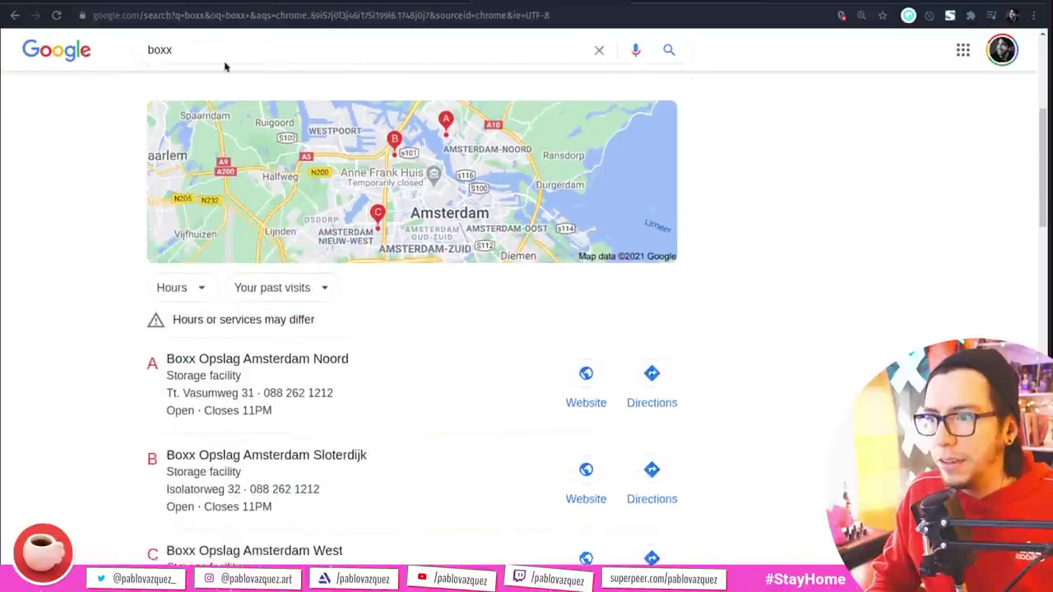
scroll(230, 57, "up", 1)
- Refine the search to 'boxx laptop' and open the BOXX Technologies result
left_click(237, 50)
type("la[ptp")
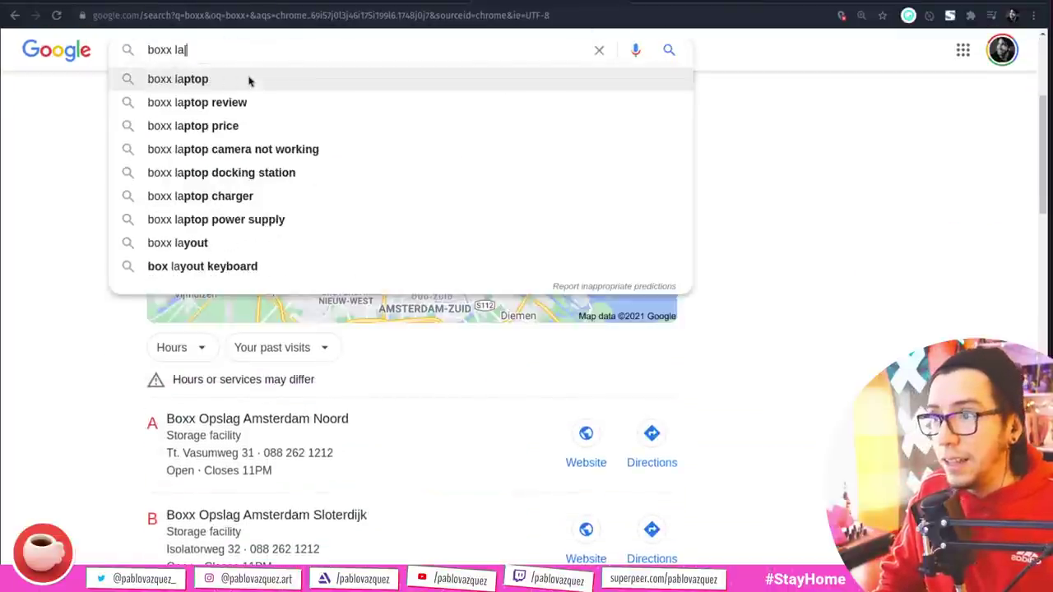
key("BackSpace")
key("BackSpace")
key("BackSpace")
key("BackSpace")
type("[p")
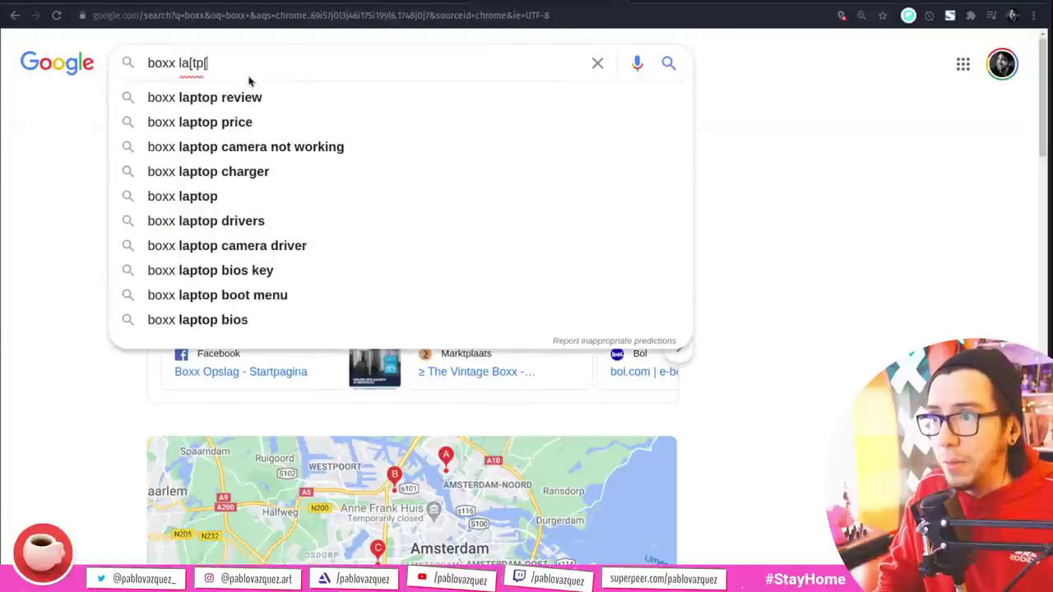
key("BackSpace")
key("BackSpace")
type("ptop")
key("Return")
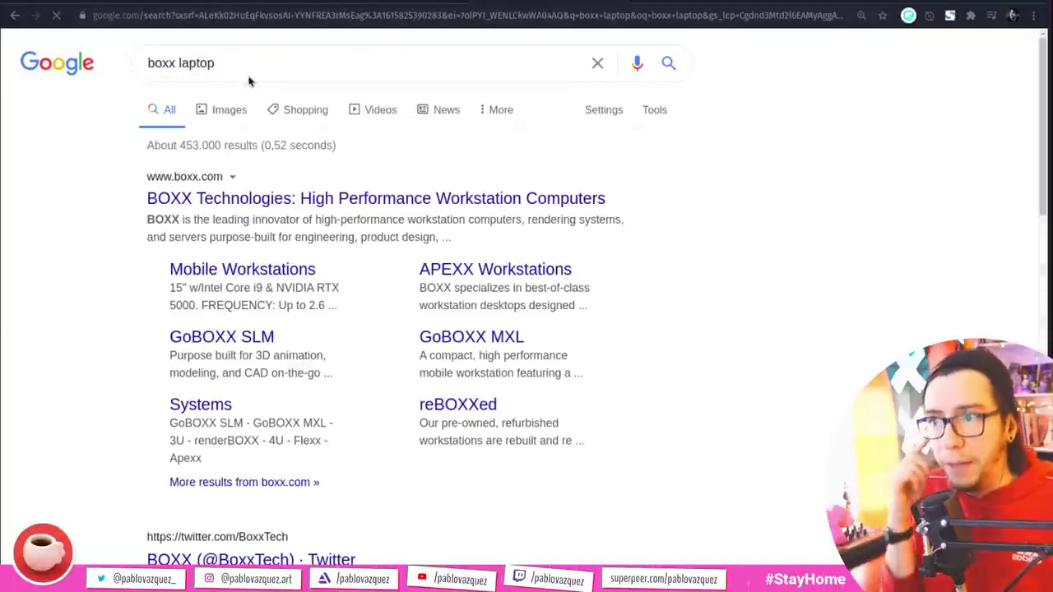
left_click(458, 201)
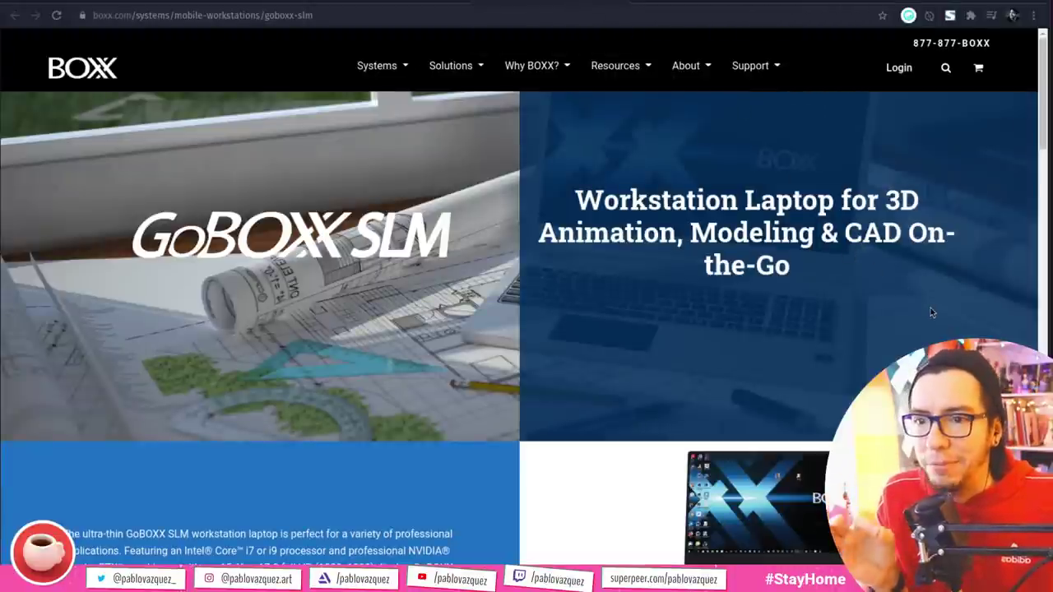
- Scroll through the GoBOXX SLM configuration cards, then return to the D763 revision tab
scroll(930, 300, "down", 5)
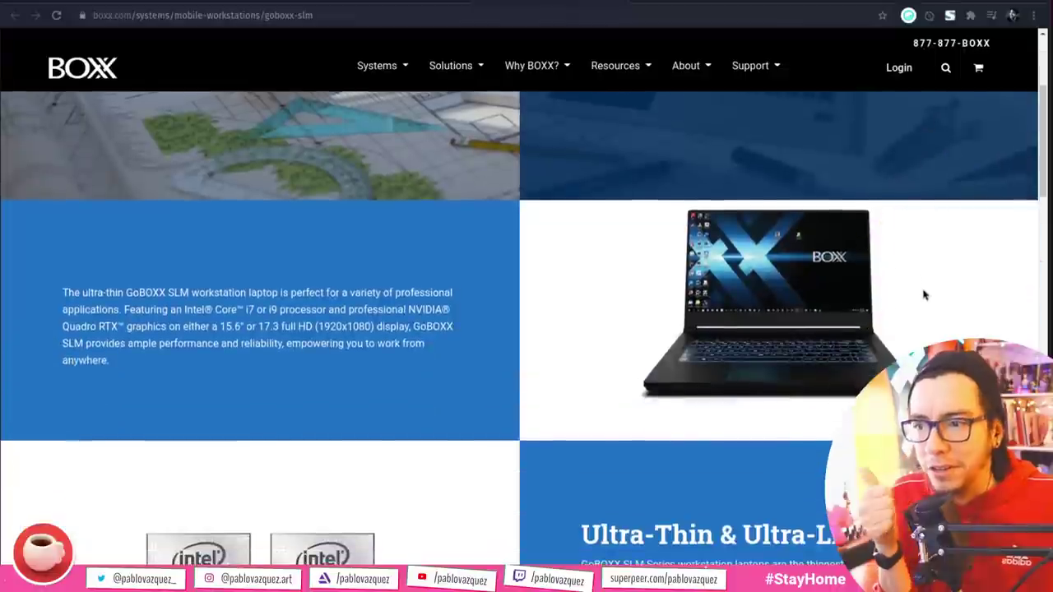
scroll(921, 263, "down", 8)
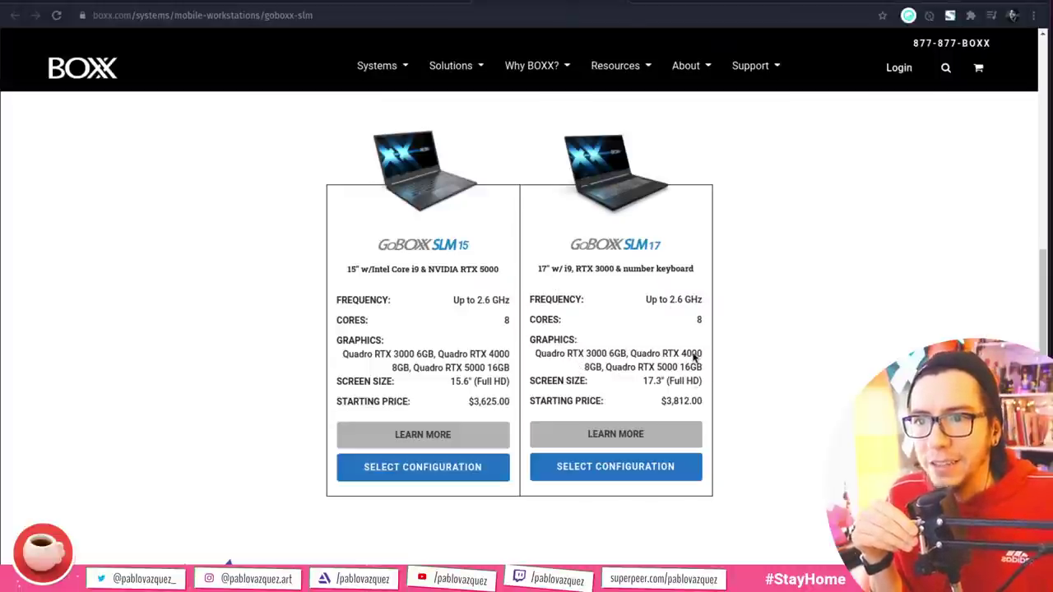
scroll(695, 228, "up", 1)
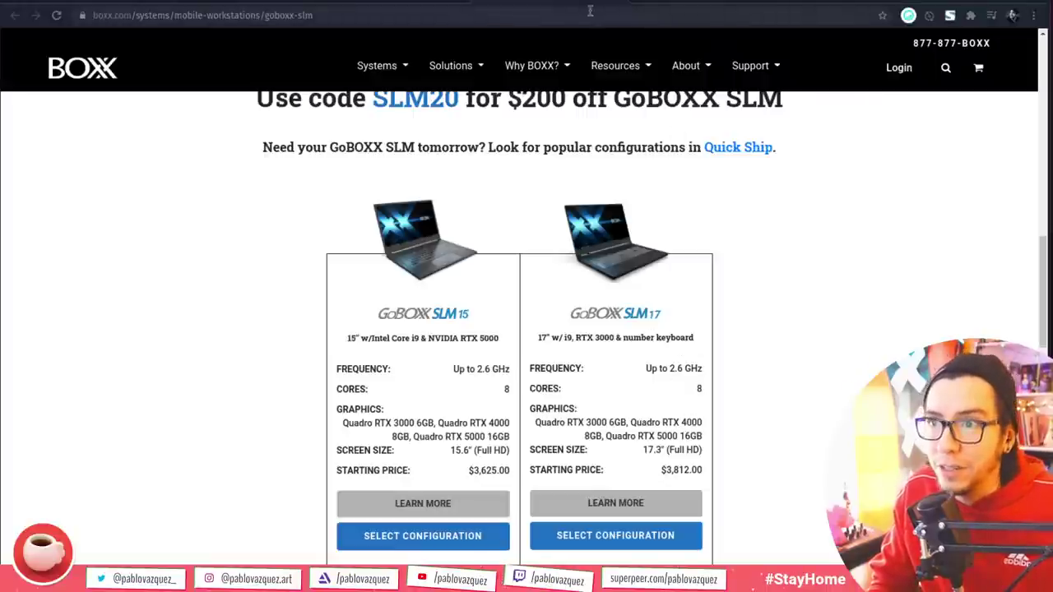
scroll(666, 289, "down", 1)
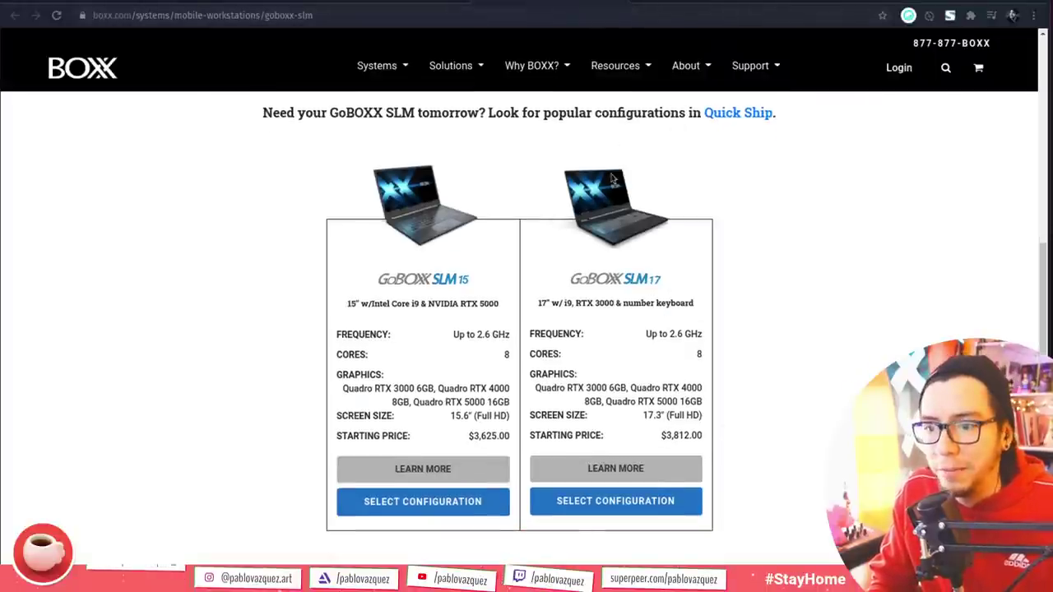
key("ctrl+Tab")
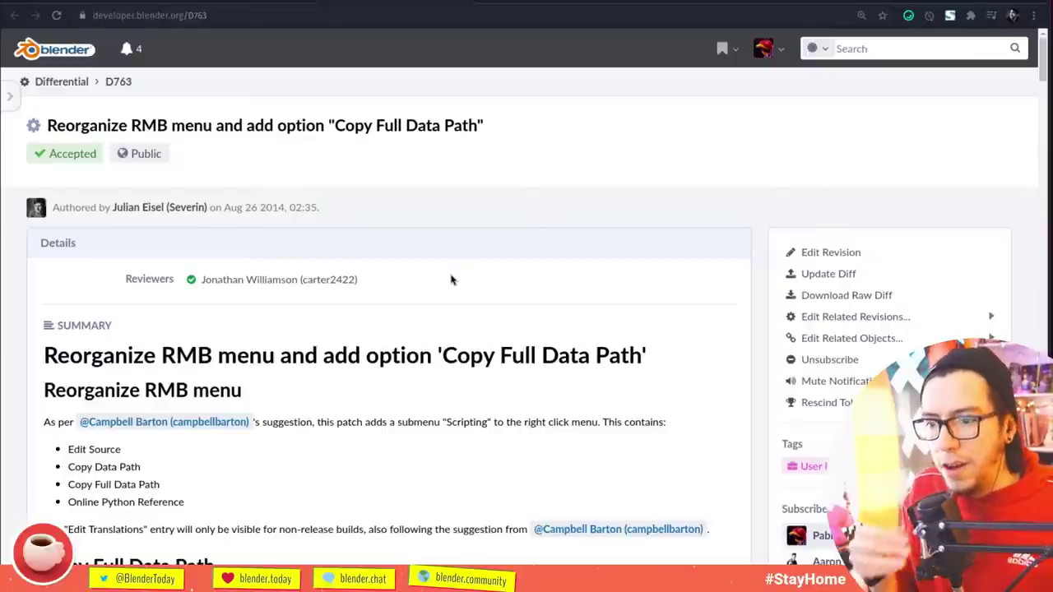
- Load commit 2c216413d5f0, 'Nodes: Move group input and output to a consistent menu location'
left_click(305, 17)
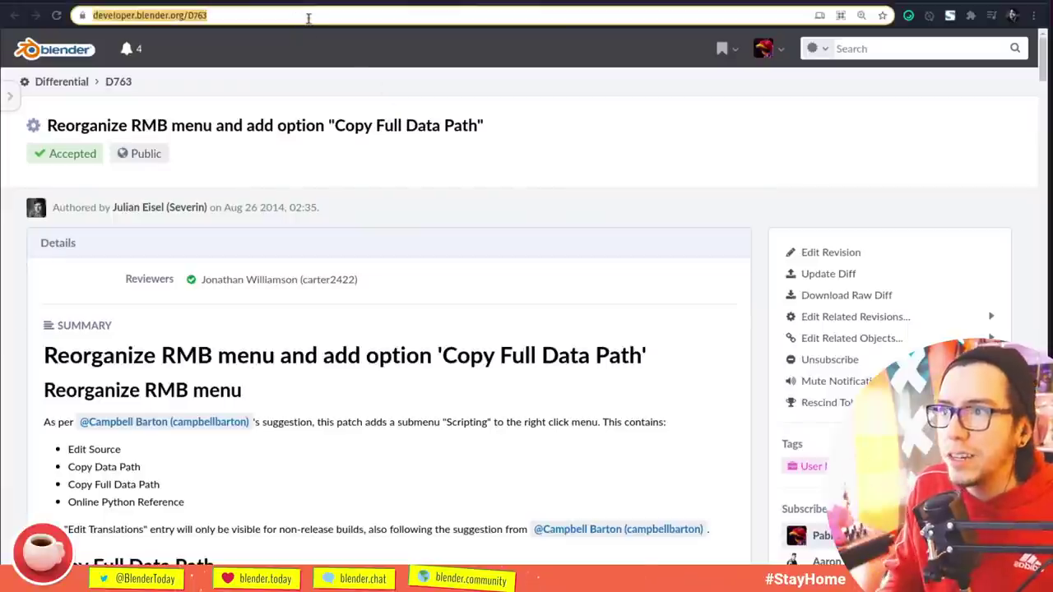
key("ctrl+v")
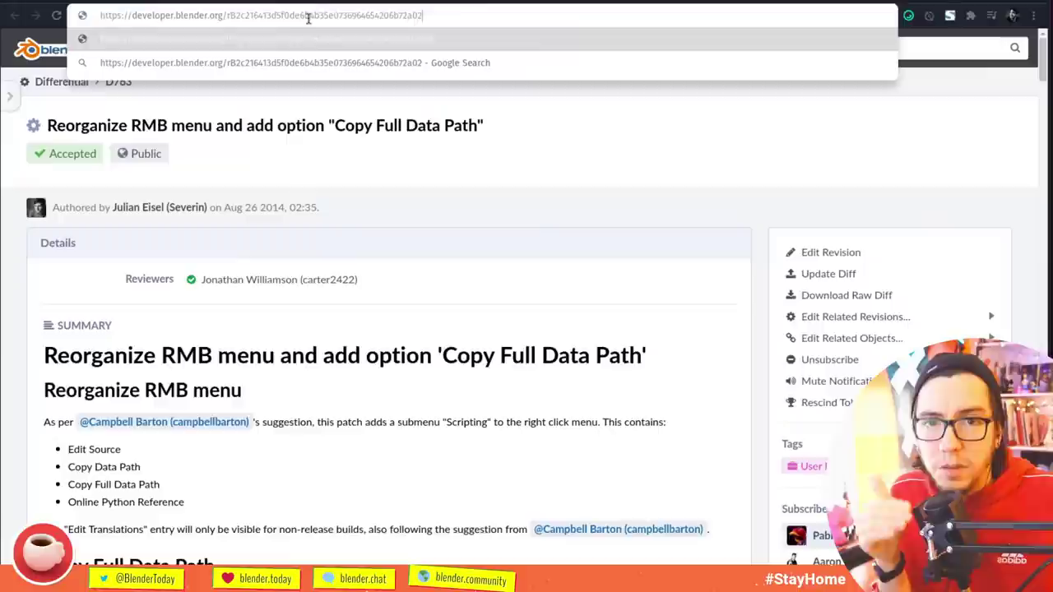
key("Return")
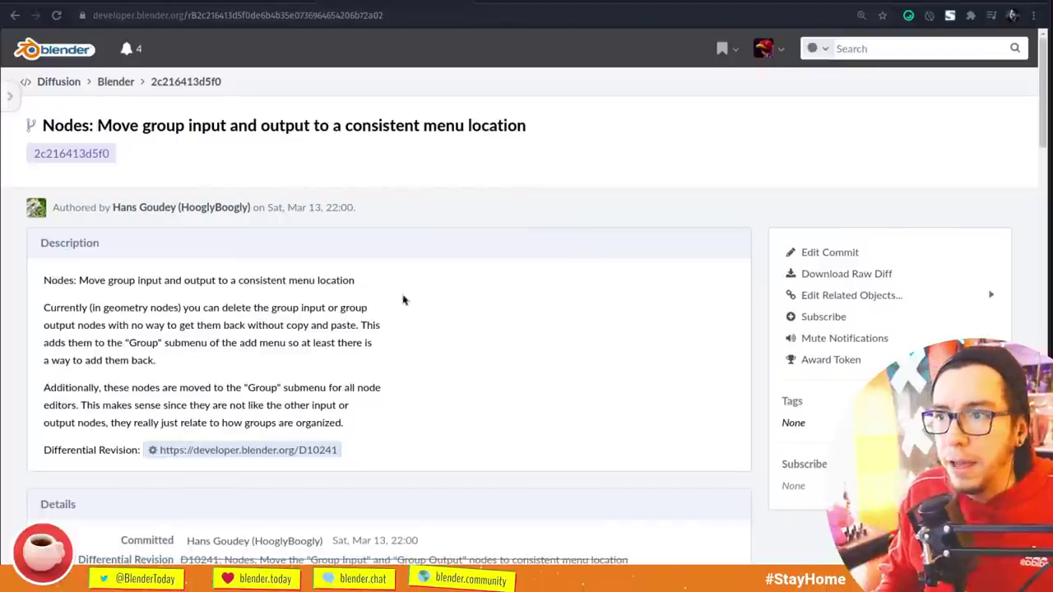
key("super")
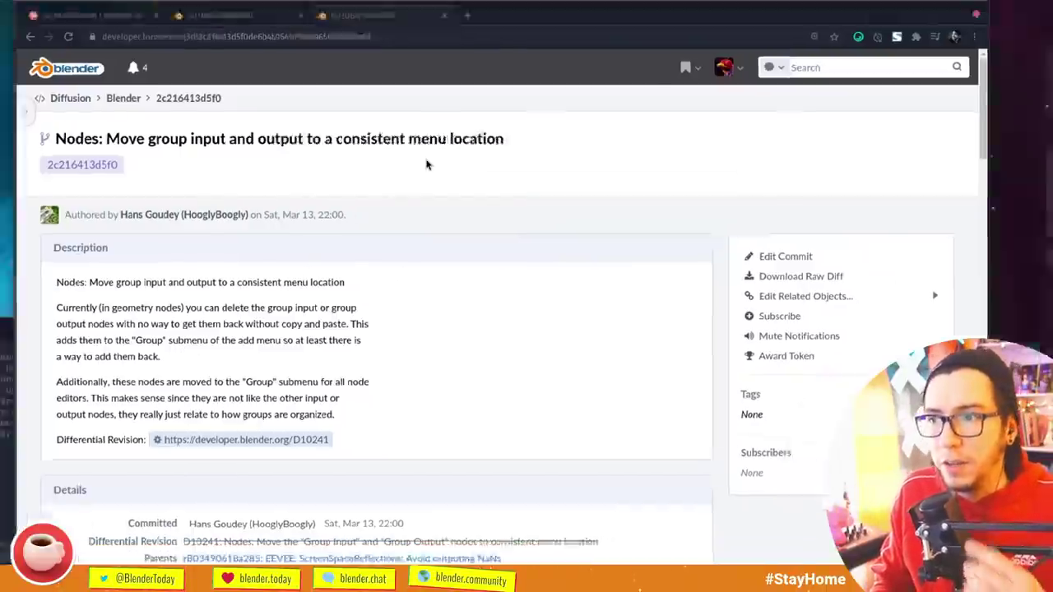
- In Blender's shading layout, group the selected nodes and browse the Add menu
key("super")
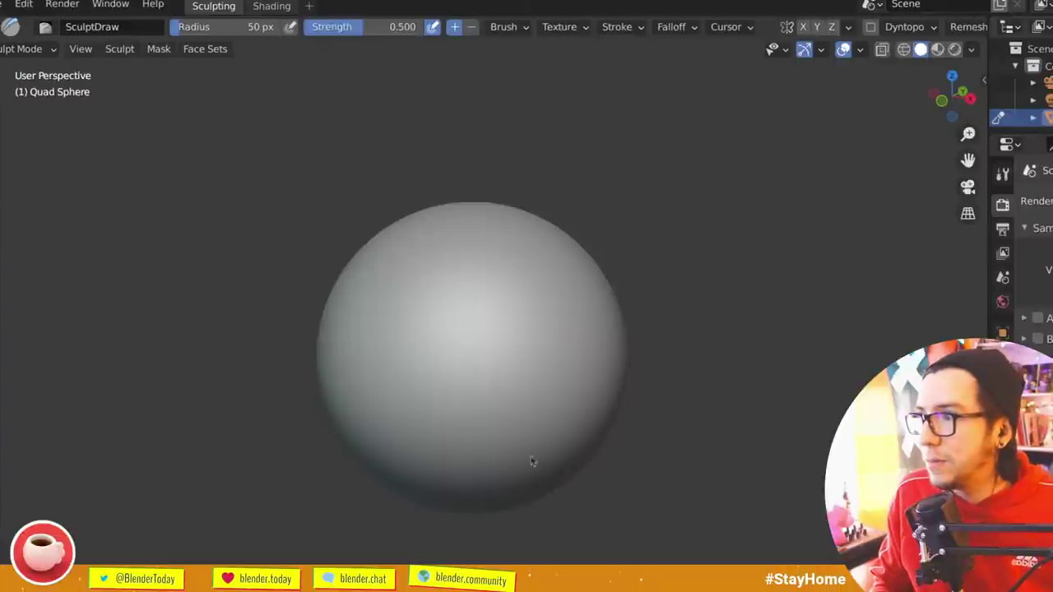
key("ctrl+Page_Down")
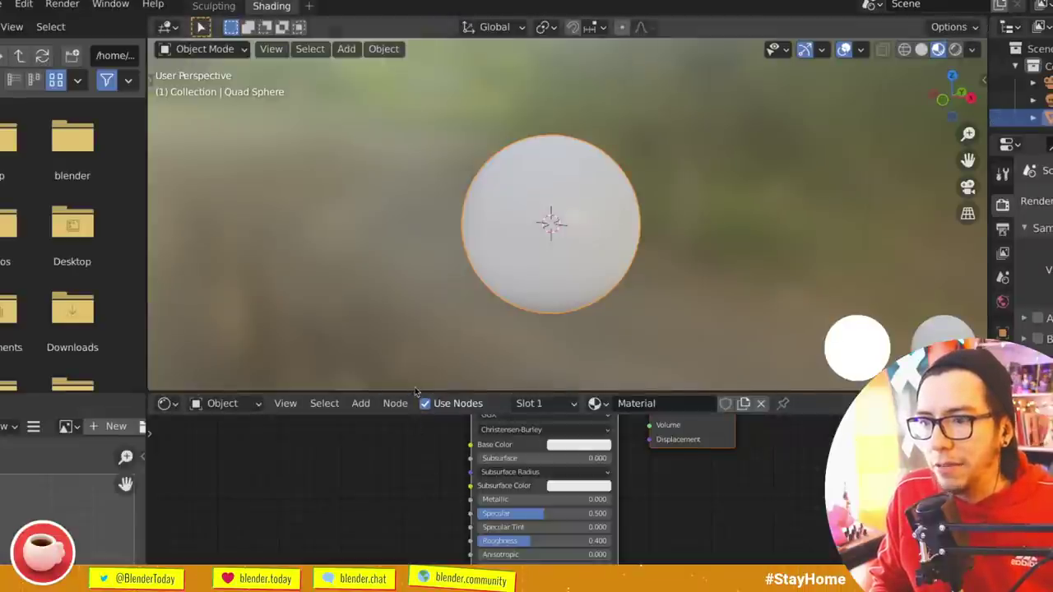
key("ctrl+g")
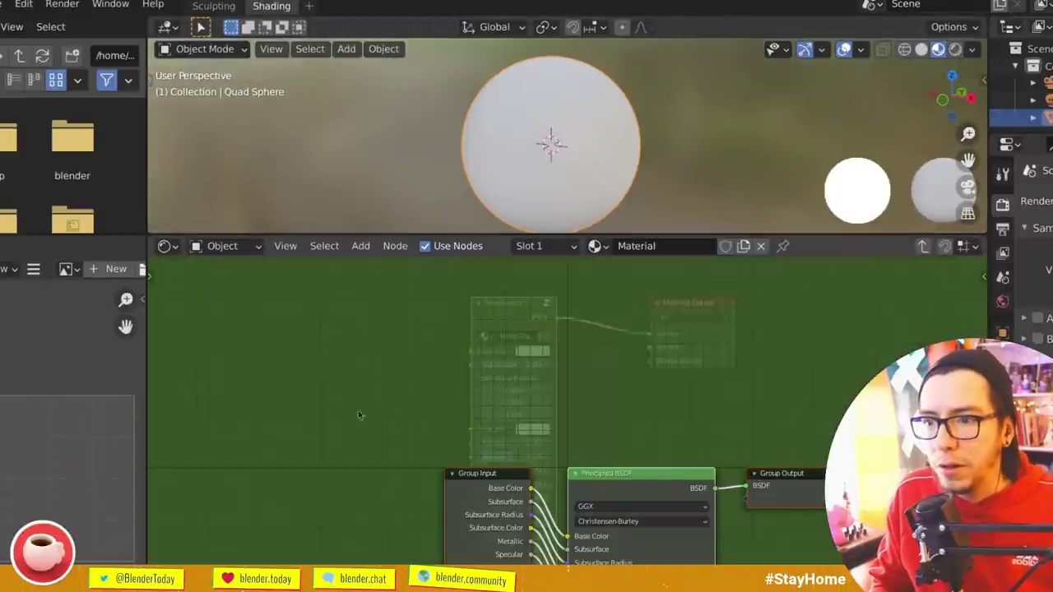
scroll(507, 423, "up", 2)
key("shift+a")
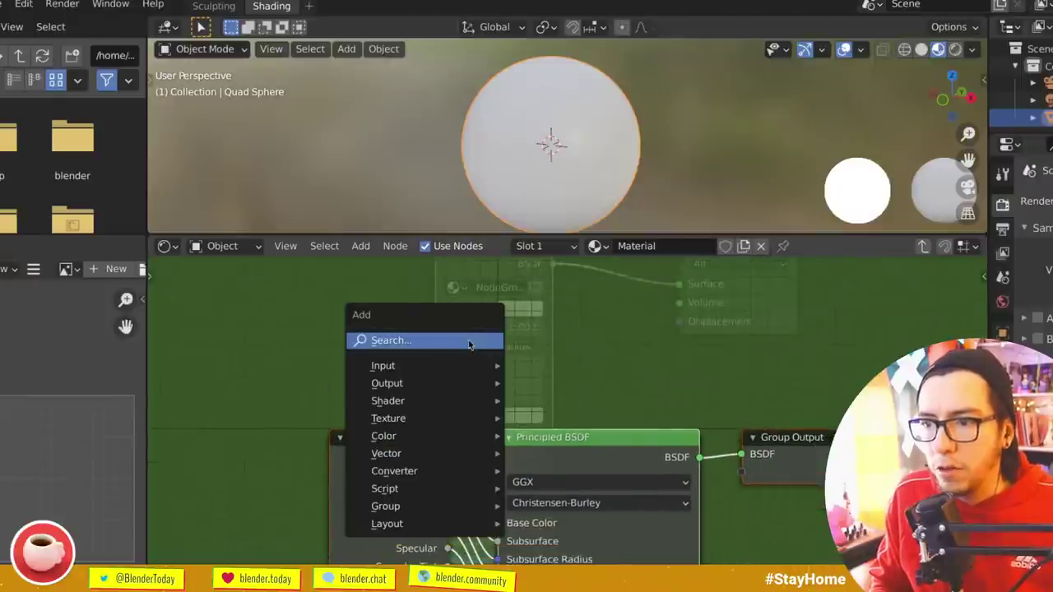
mouse_move(460, 373)
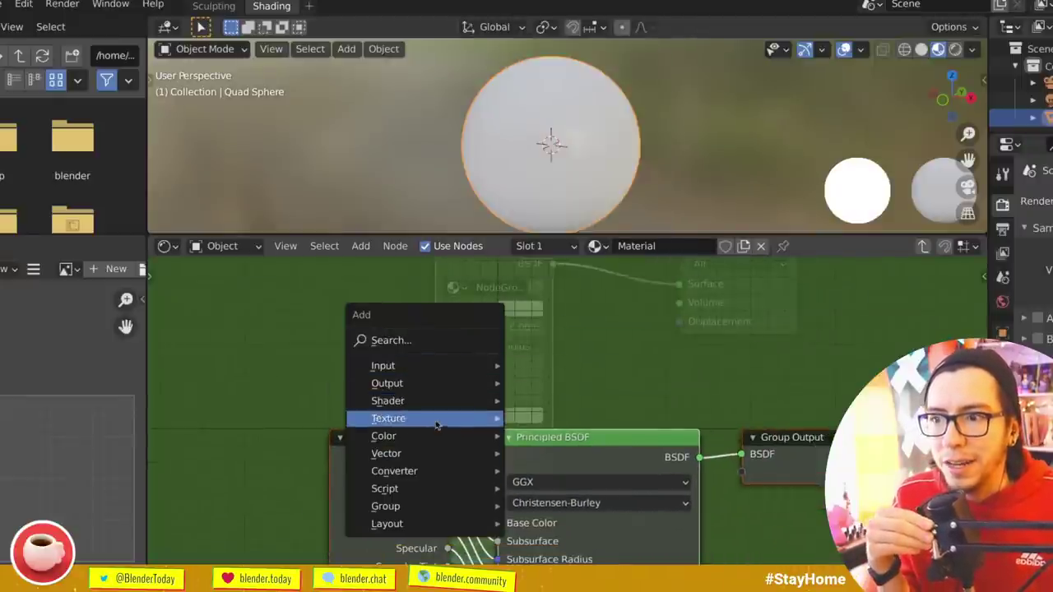
mouse_move(418, 382)
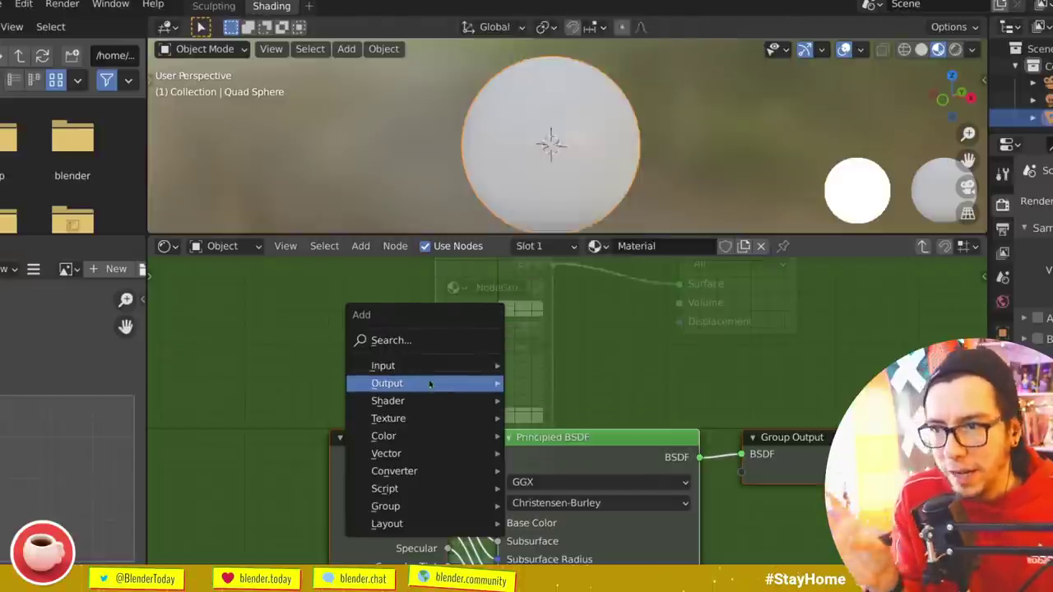
mouse_move(397, 508)
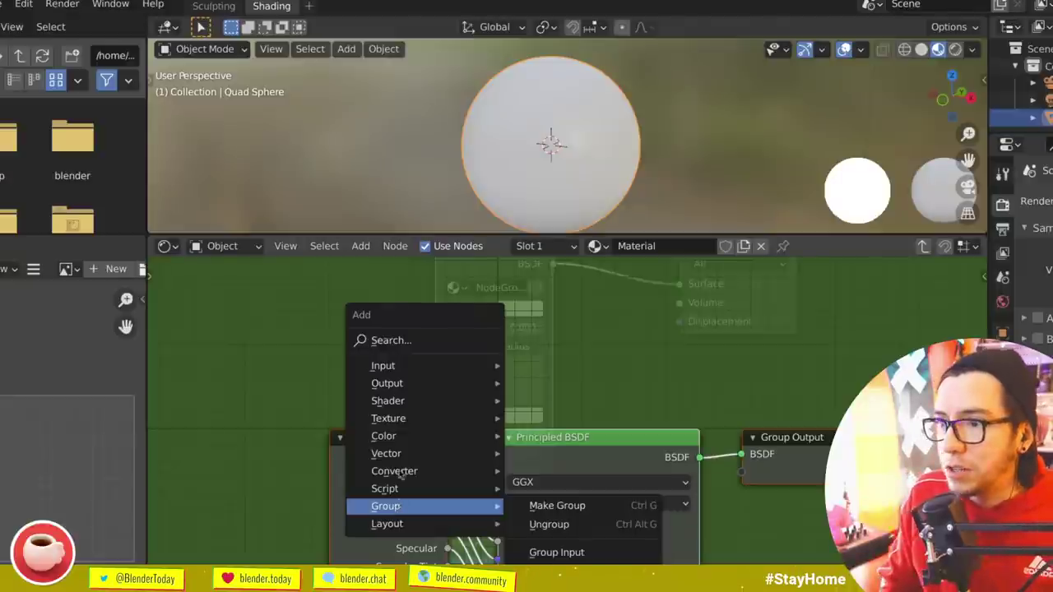
- Enlarge the node editor and browse the Add menu's Output and Group submenus, then return to Chrome
left_click_drag(362, 237, 362, 73)
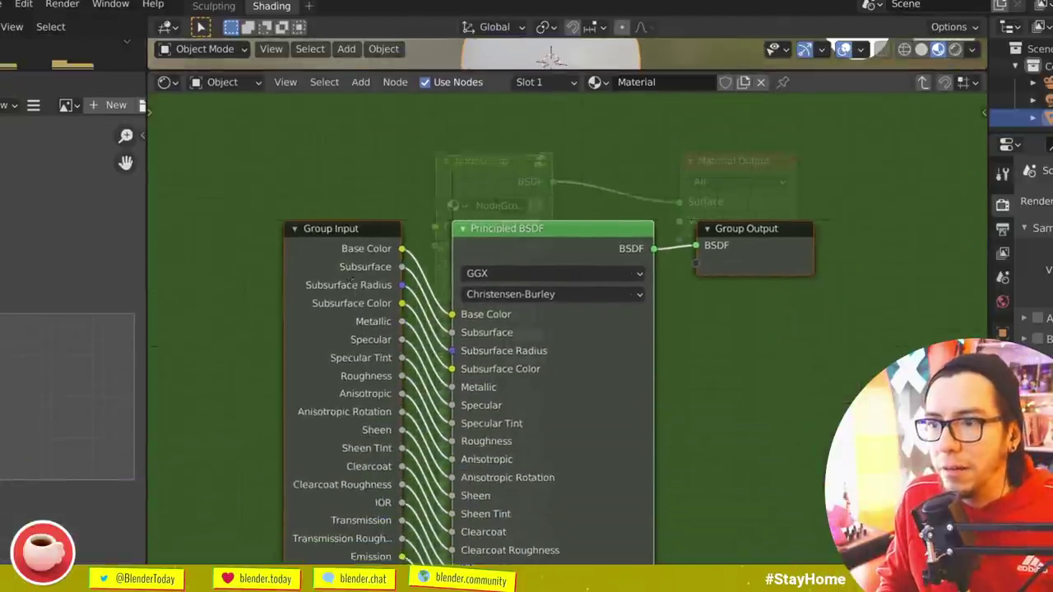
key("shift+a")
mouse_move(290, 188)
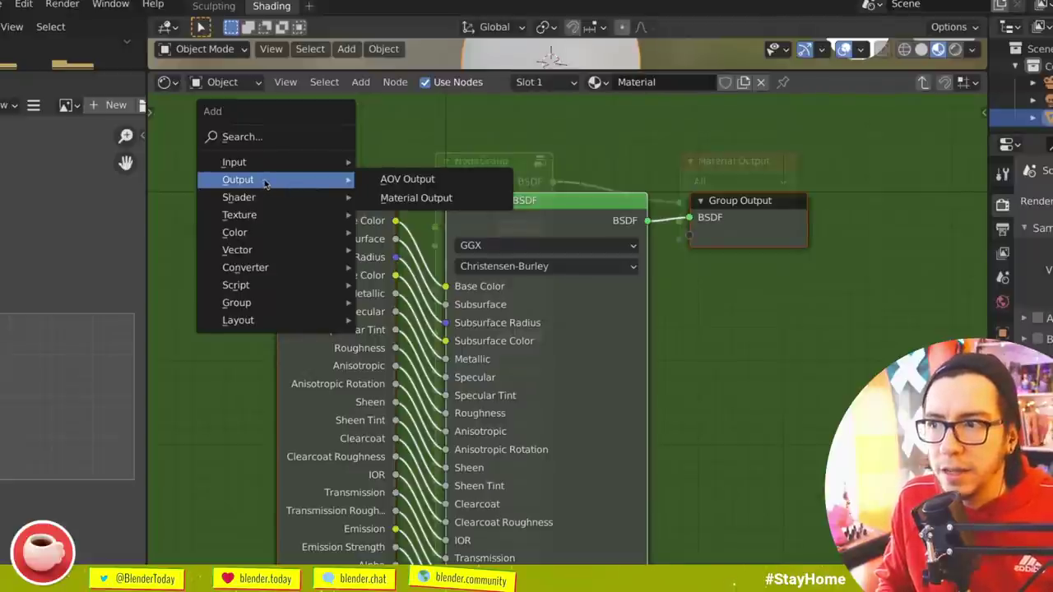
mouse_move(276, 303)
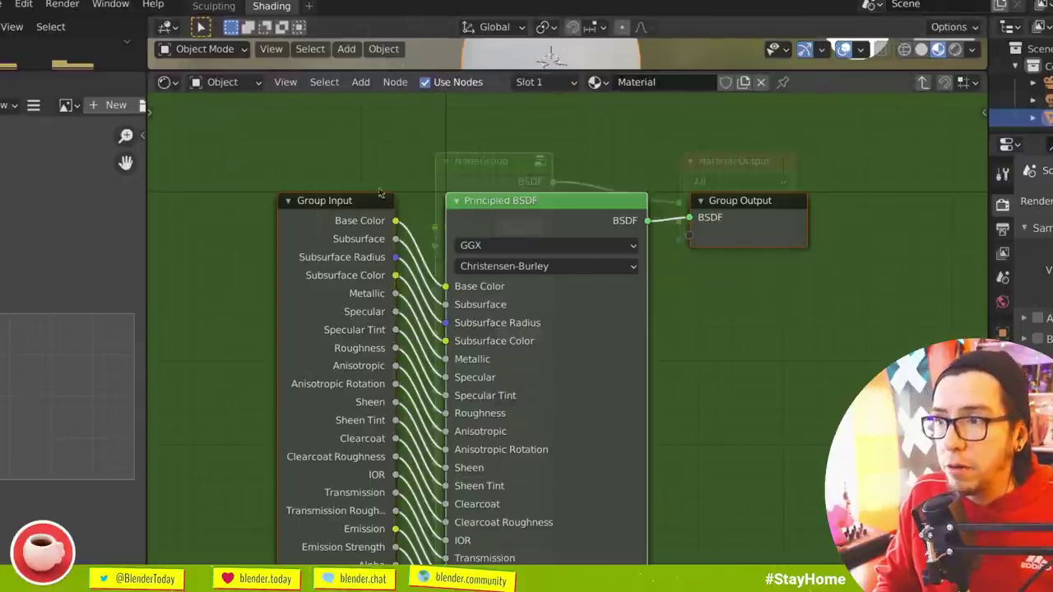
key("alt+Tab")
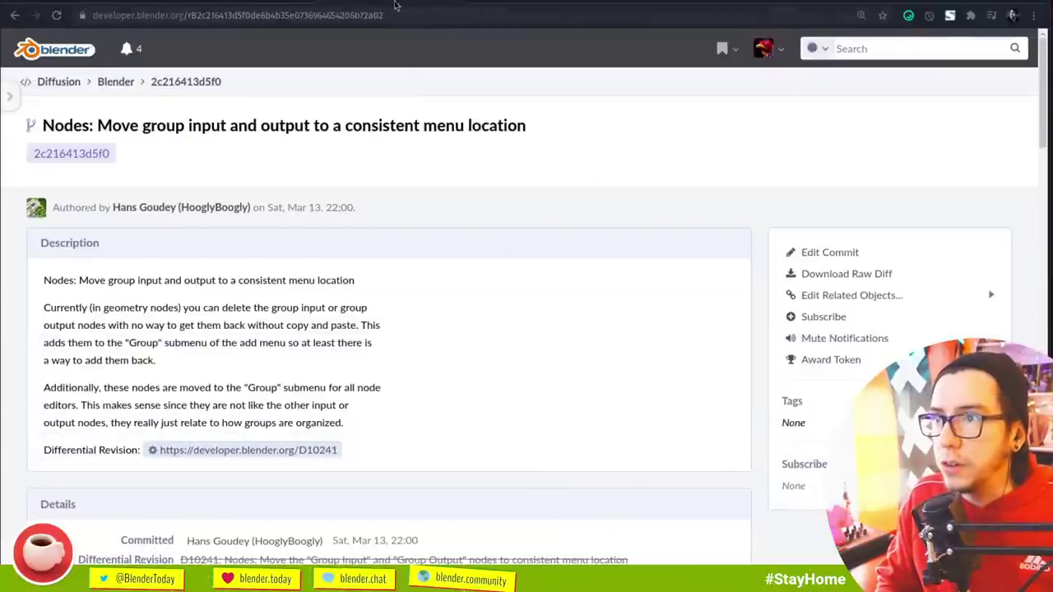
- Return to commit 85623f6a5590's tab and check its D2746 link
key("ctrl+Tab")
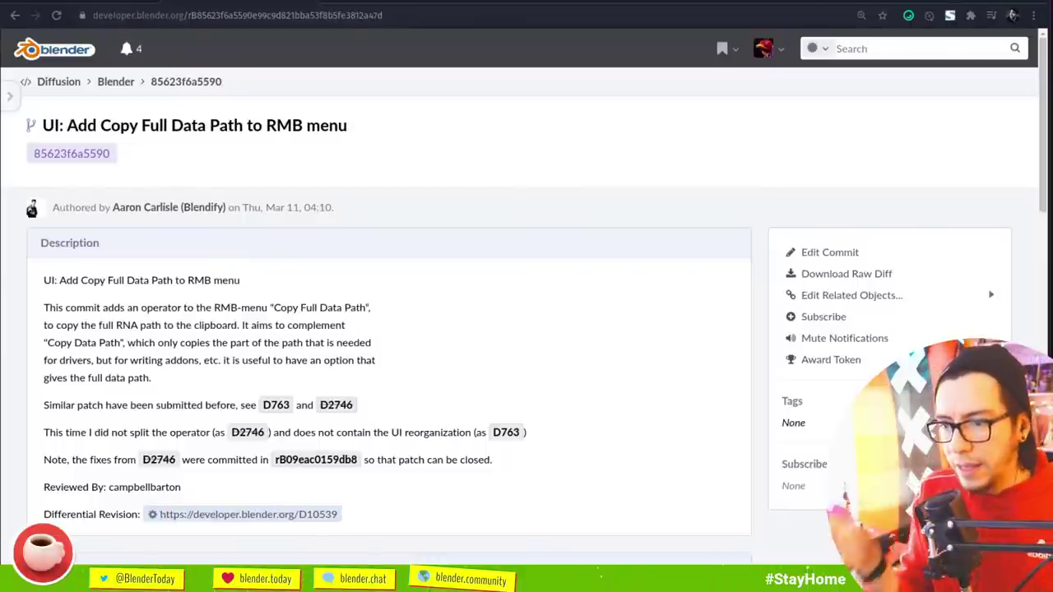
mouse_move(247, 432)
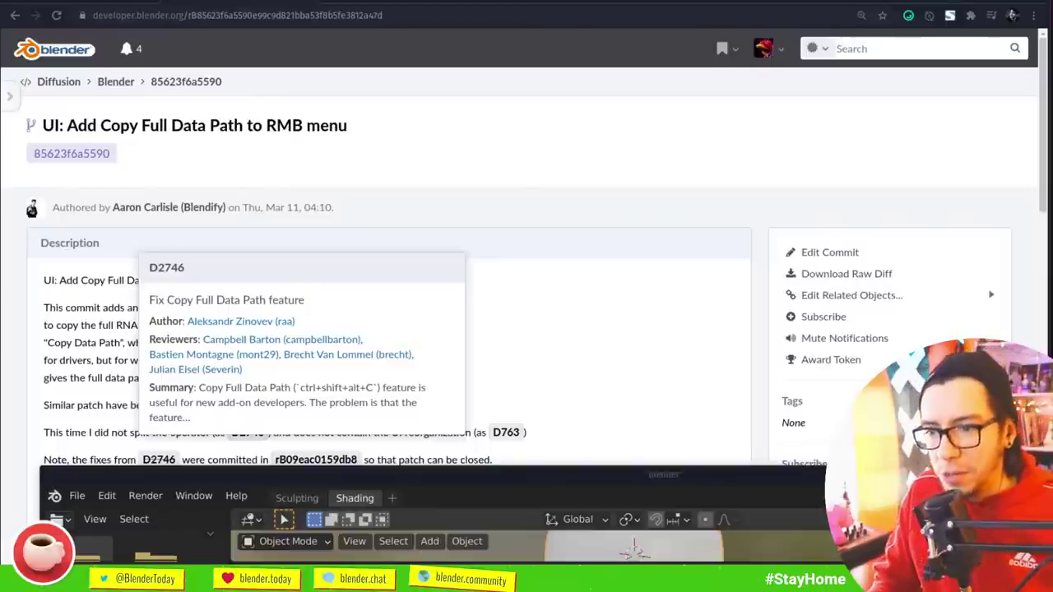
left_click(351, 17)
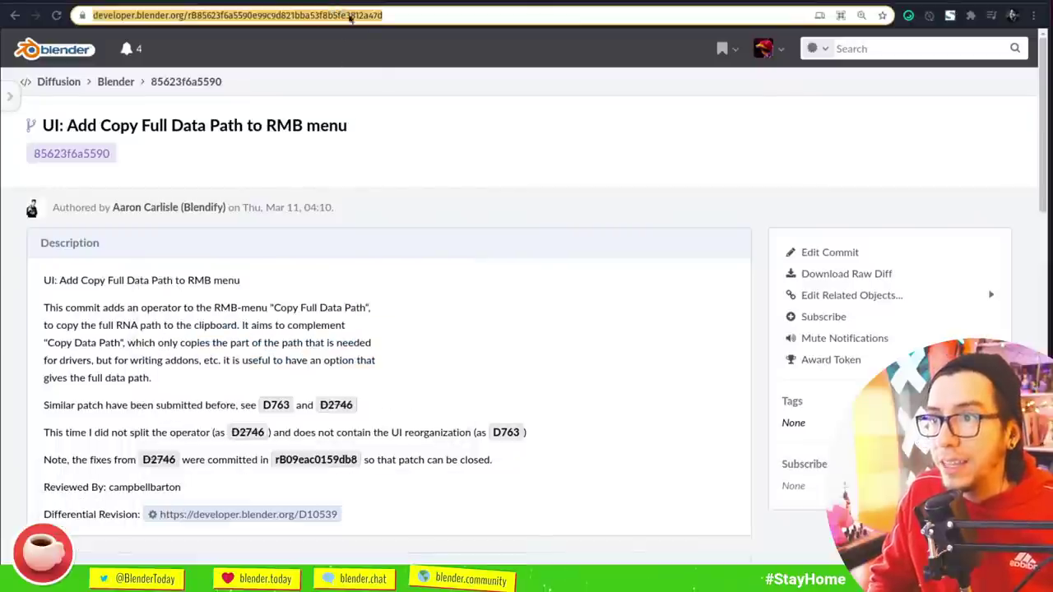
- Load the 'GPencil: Interpolate can use all keyframe types except breakdown' commit page and inspect 'breakdown' in its description
type("developer.blender.org/rB9d08c169d1d540553f879afaecf7f06965a81469")
key("Return")
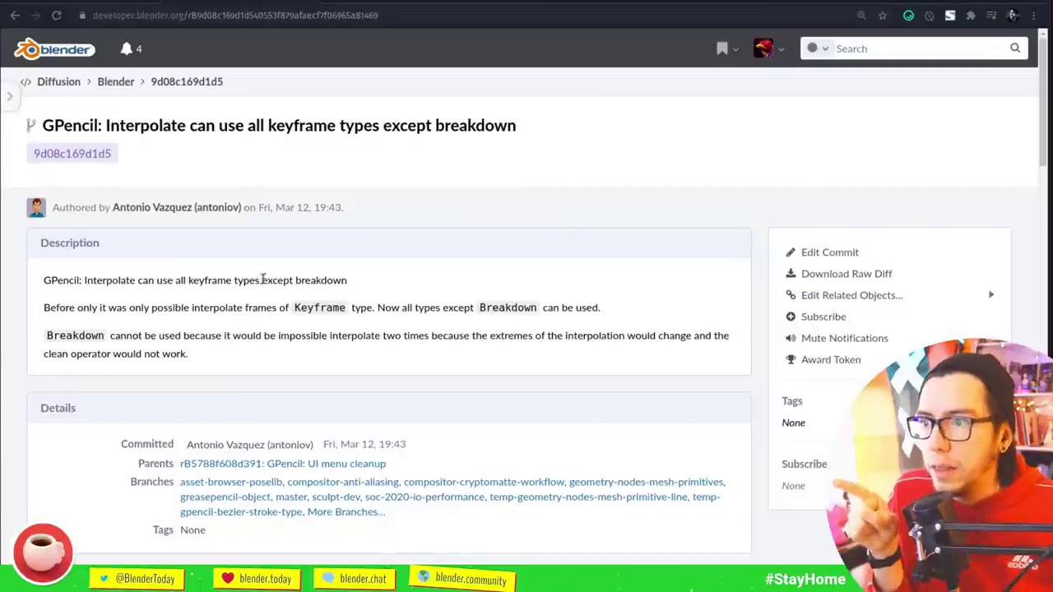
double_click(332, 281)
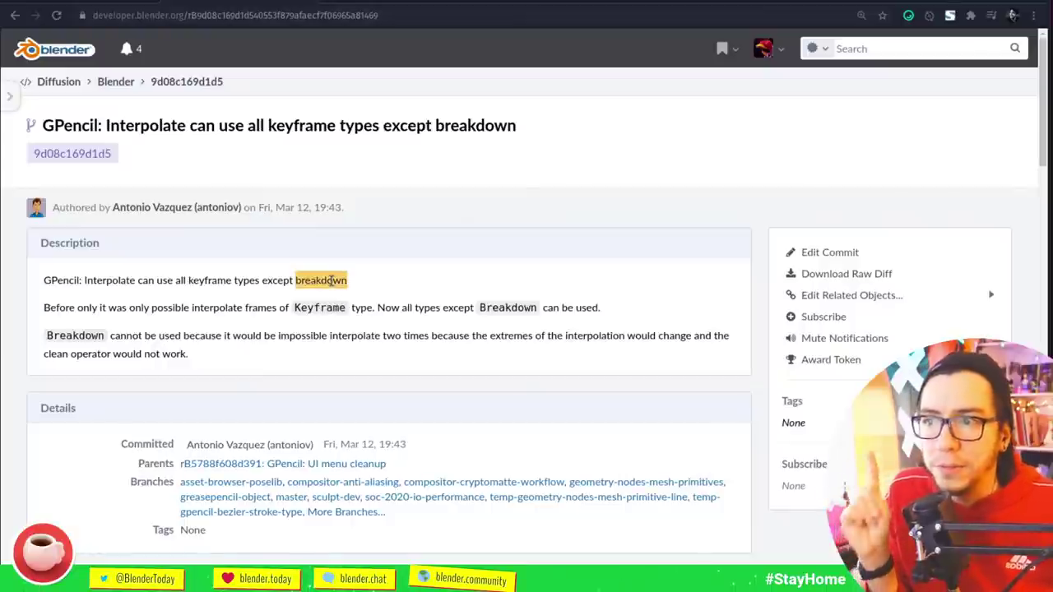
left_click(354, 287)
key("super")
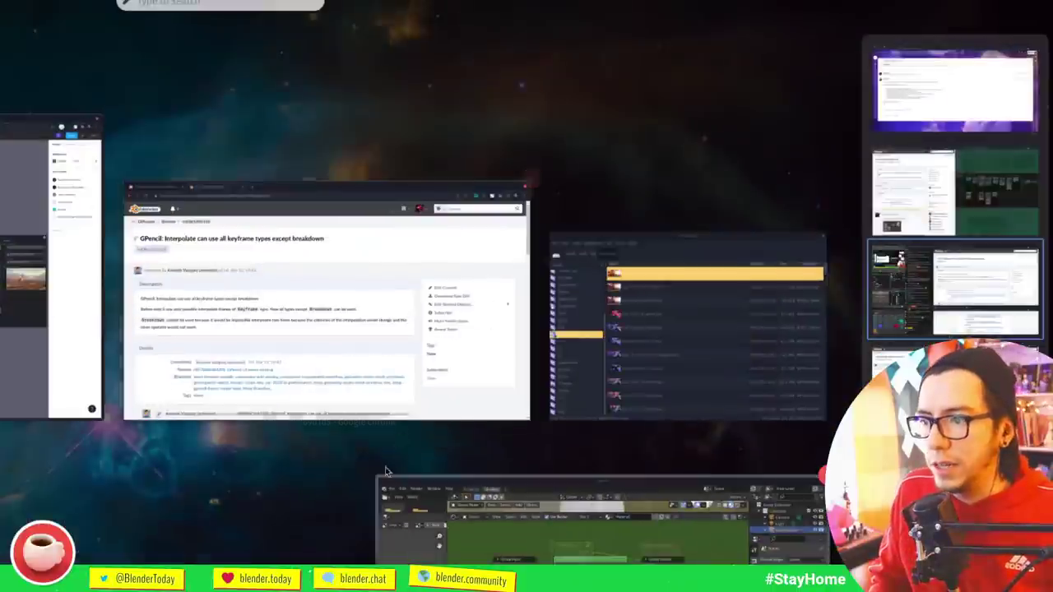
- Bring Blender forward and start a new file from the 2D Animation template
left_click(576, 527)
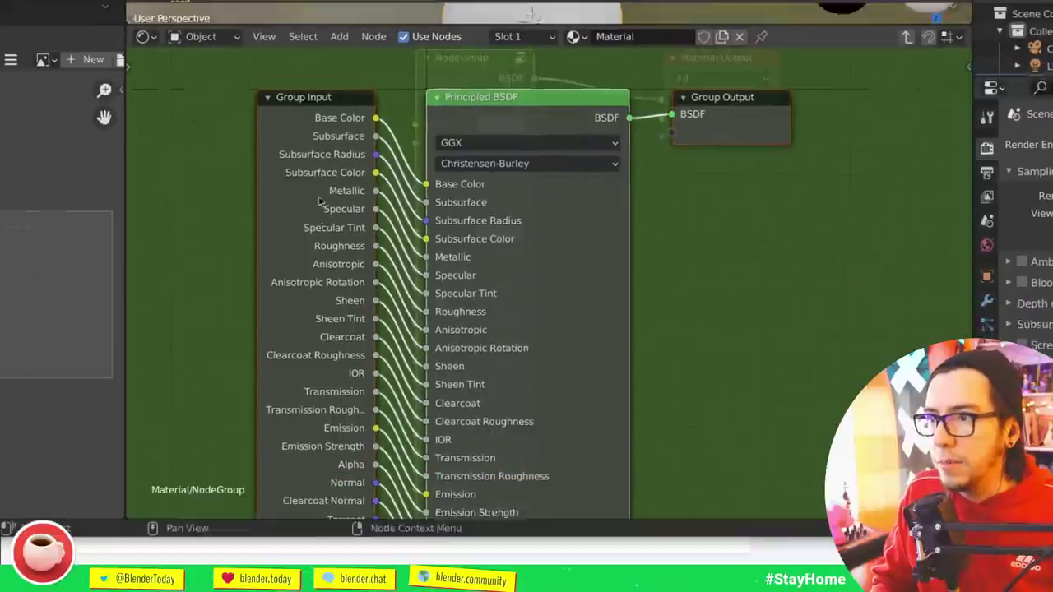
key("ctrl+n")
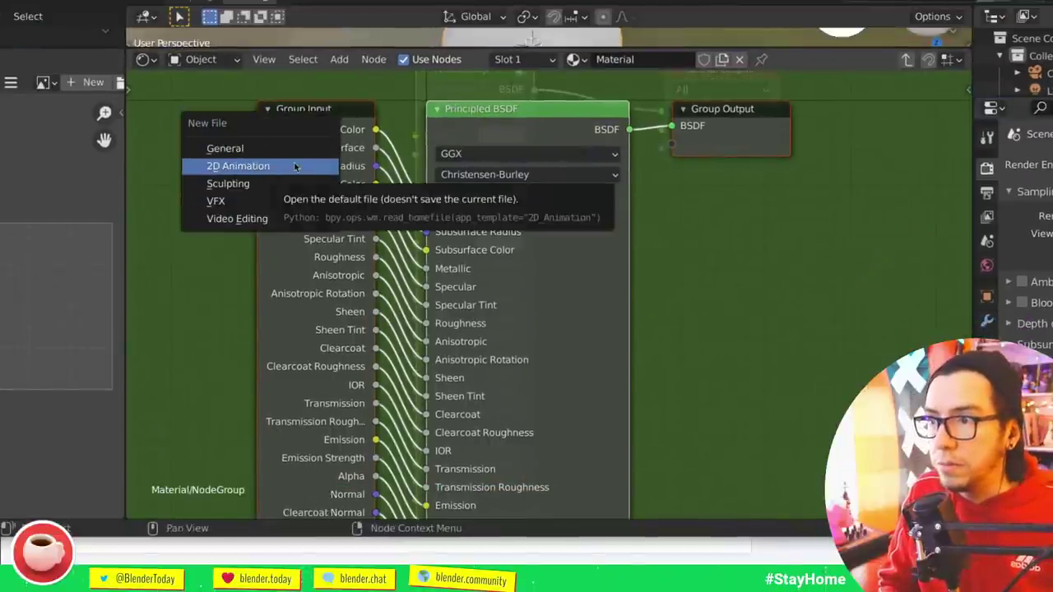
left_click(295, 167)
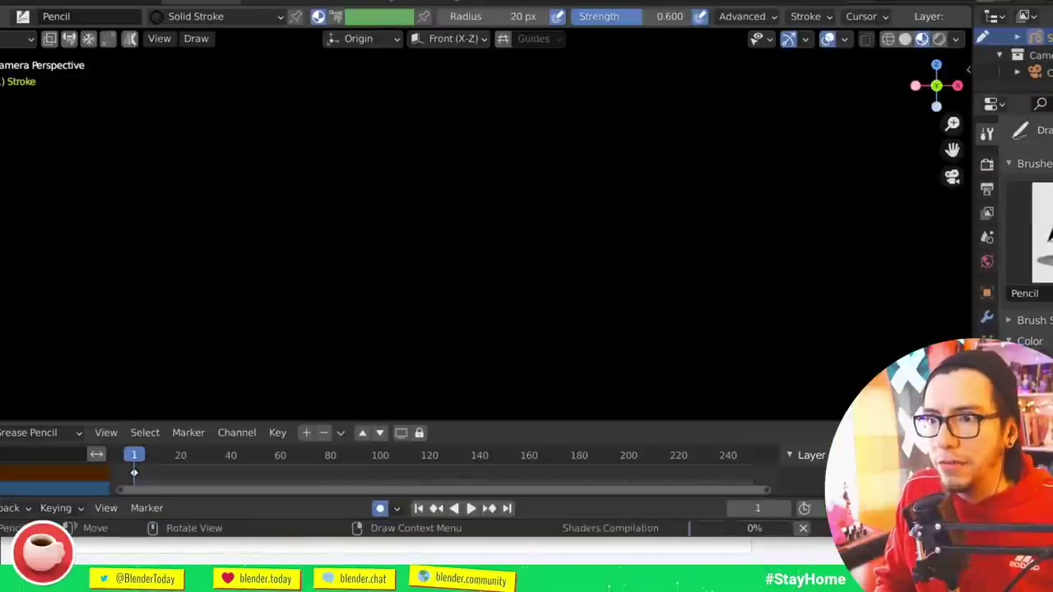
- Discard the old file's changes, then draw one stroke on frame 1 and another on frame 81
left_click(483, 289)
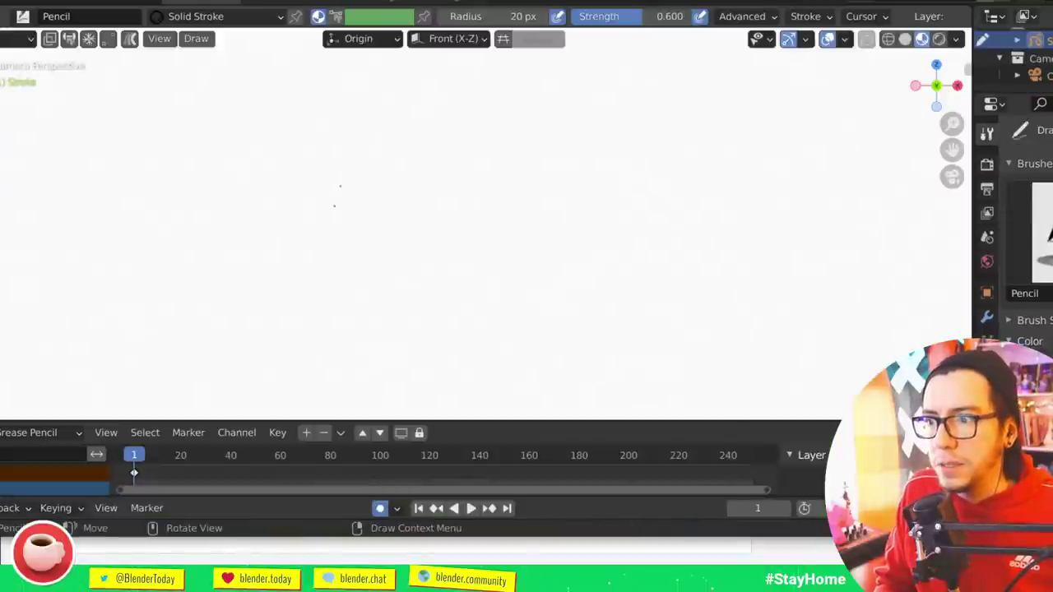
left_click_drag(337, 188, 691, 194)
left_click(333, 456)
left_click_drag(446, 196, 764, 179)
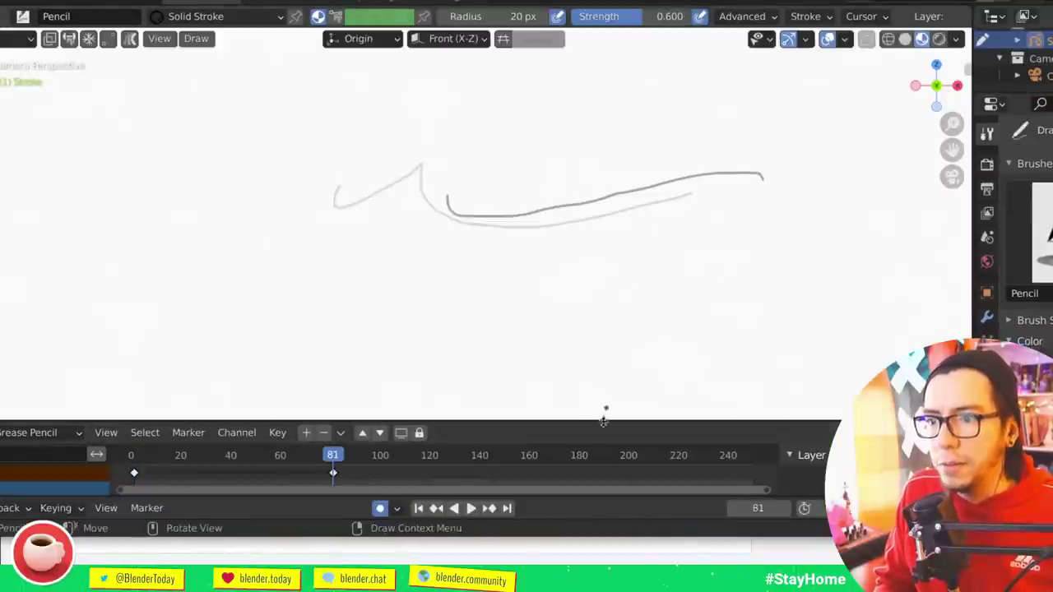
- Enlarge the dope sheet and set the keyframes' interpolation easing to Back
left_click_drag(606, 423, 606, 330)
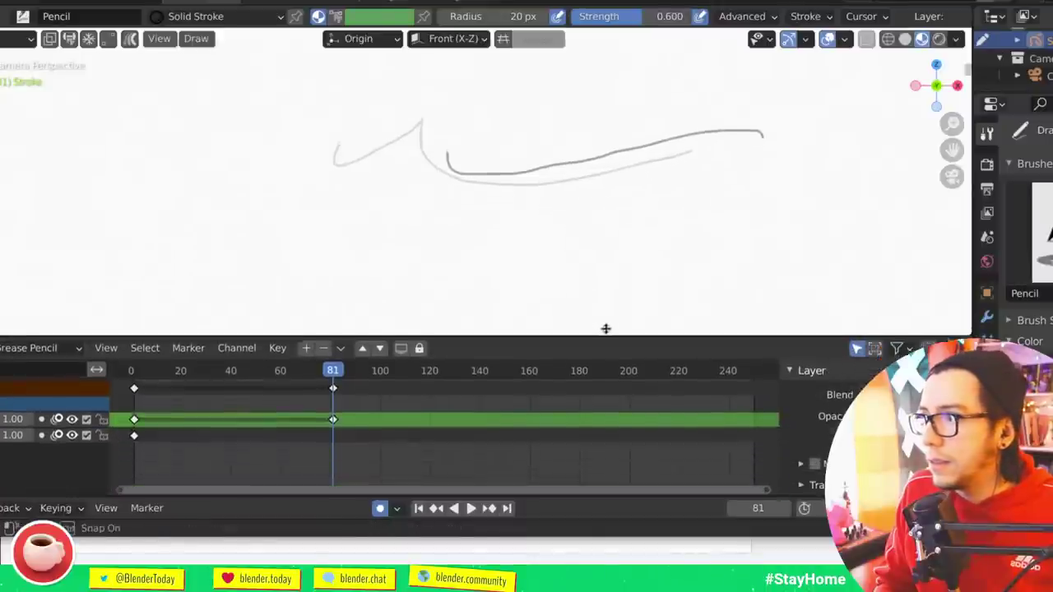
key("t")
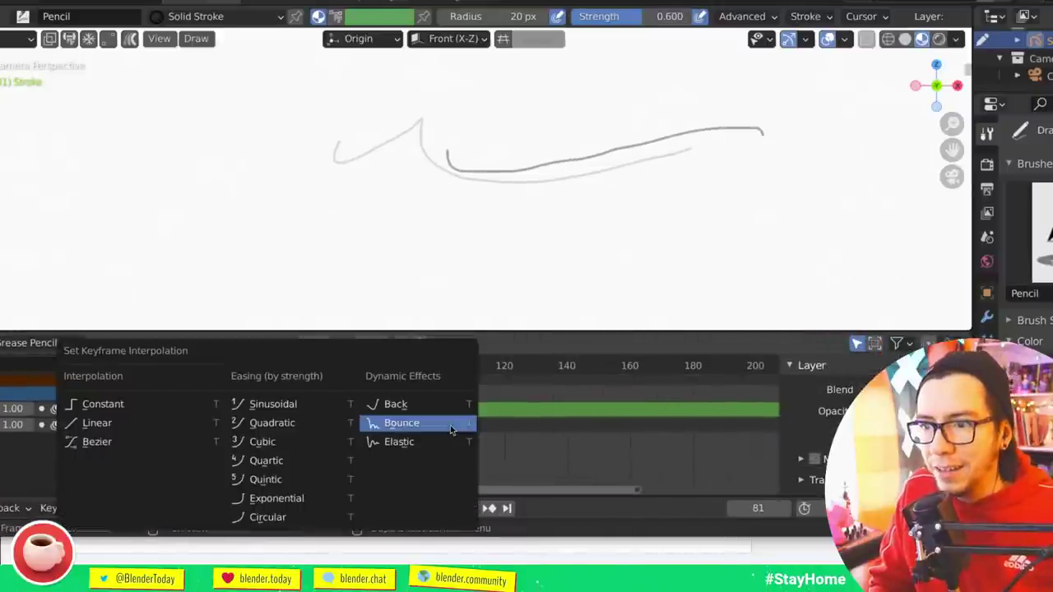
left_click(453, 404)
scroll(329, 425, "left", 3)
- Change the lower editor from Dope Sheet to Timeline
left_click(33, 343)
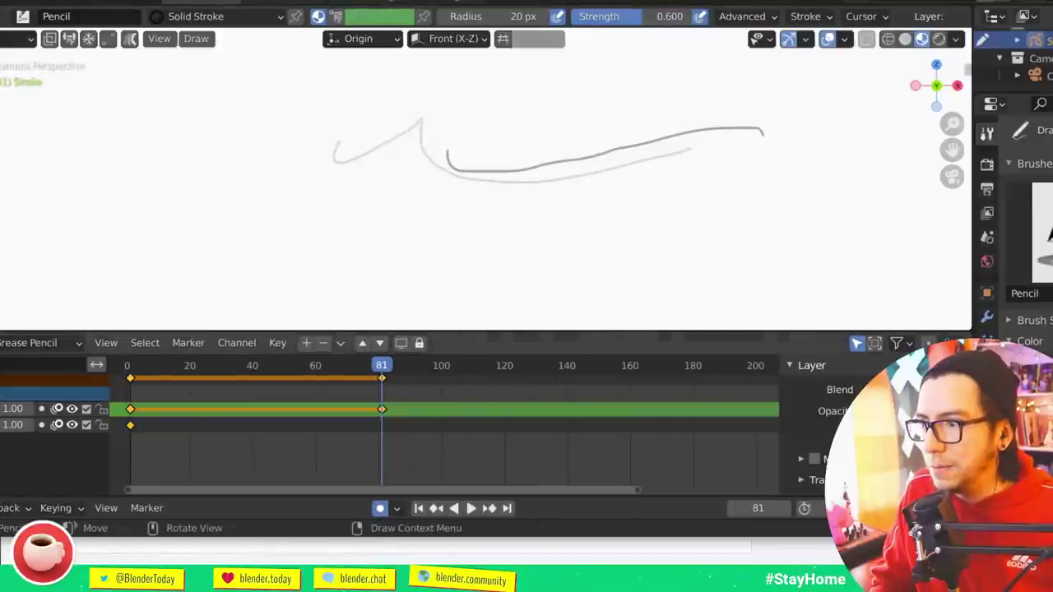
left_click(3, 343)
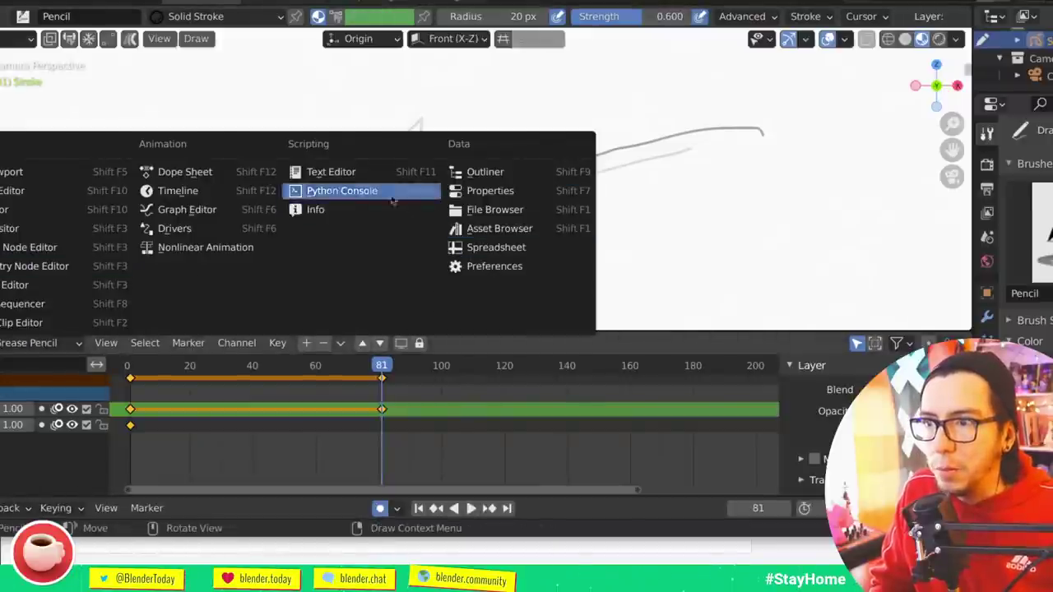
left_click(177, 190)
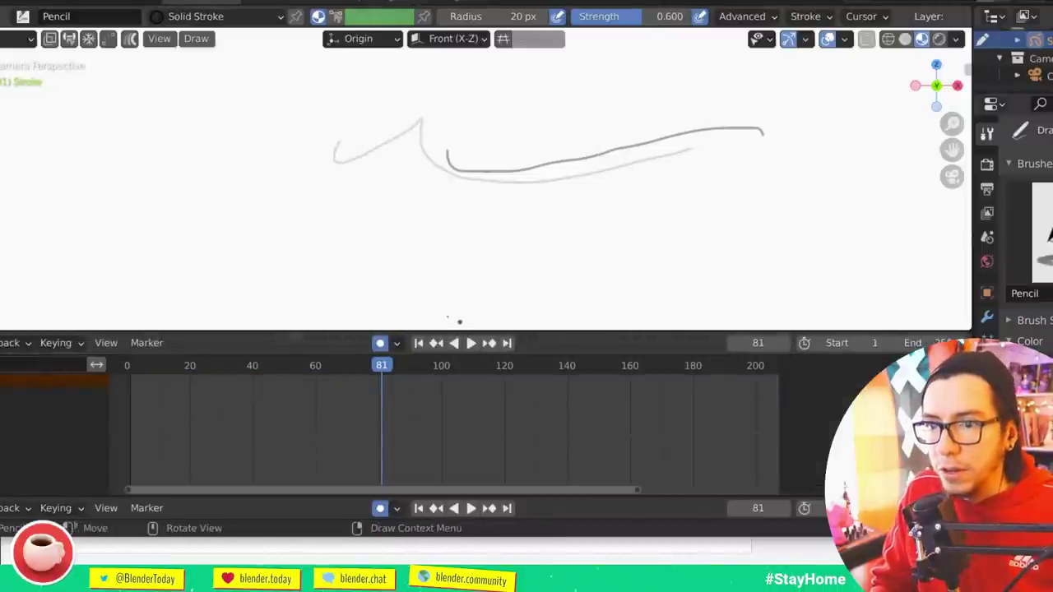
- Try setting the stroke keyframe's type to Breakdown, then return to the browser's commit page
key("t")
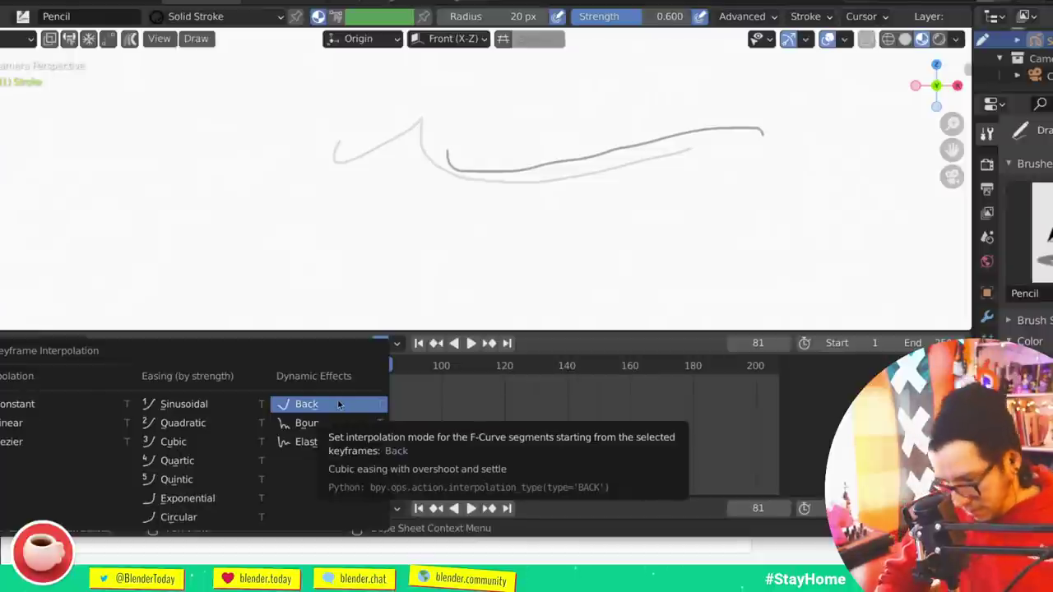
key("r")
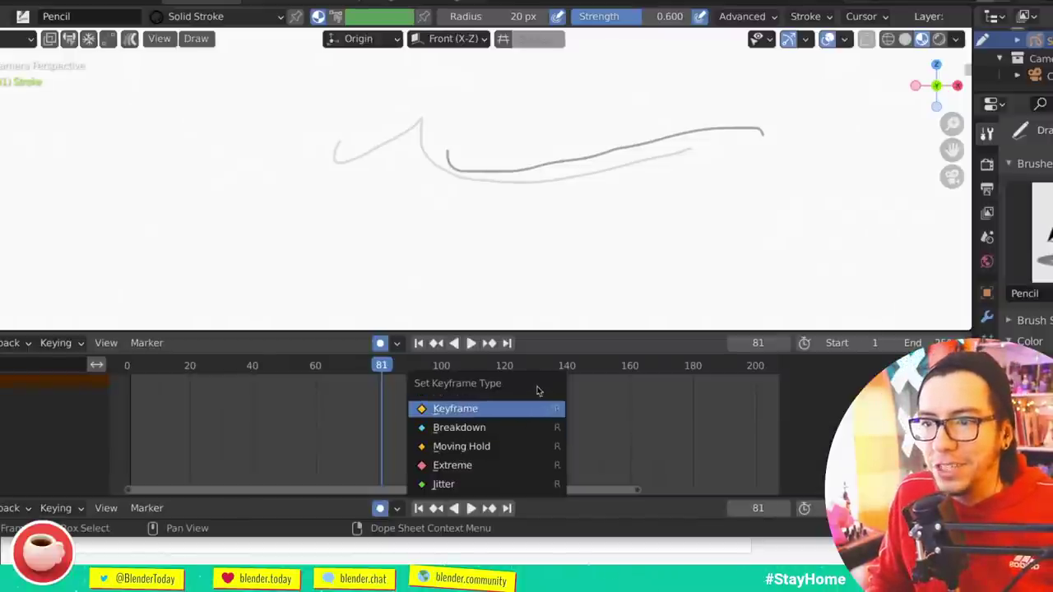
key("r")
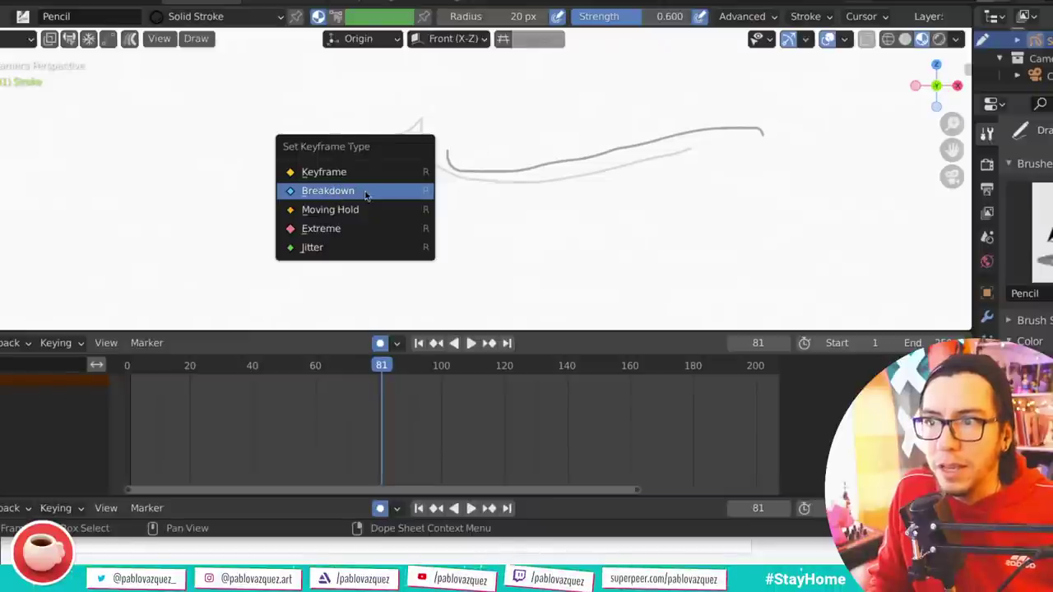
left_click(304, 192)
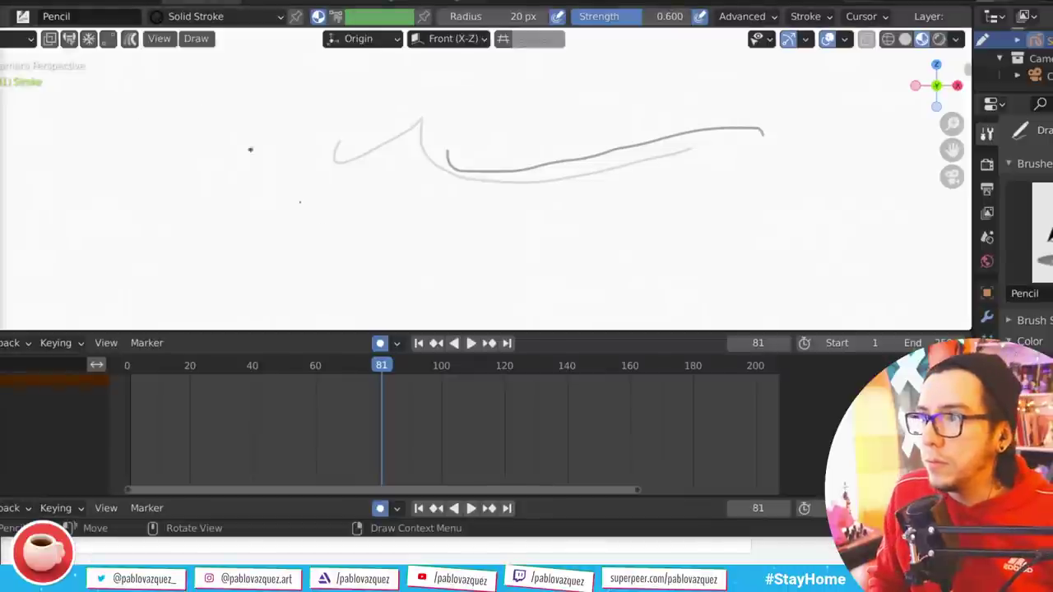
key("alt+Tab")
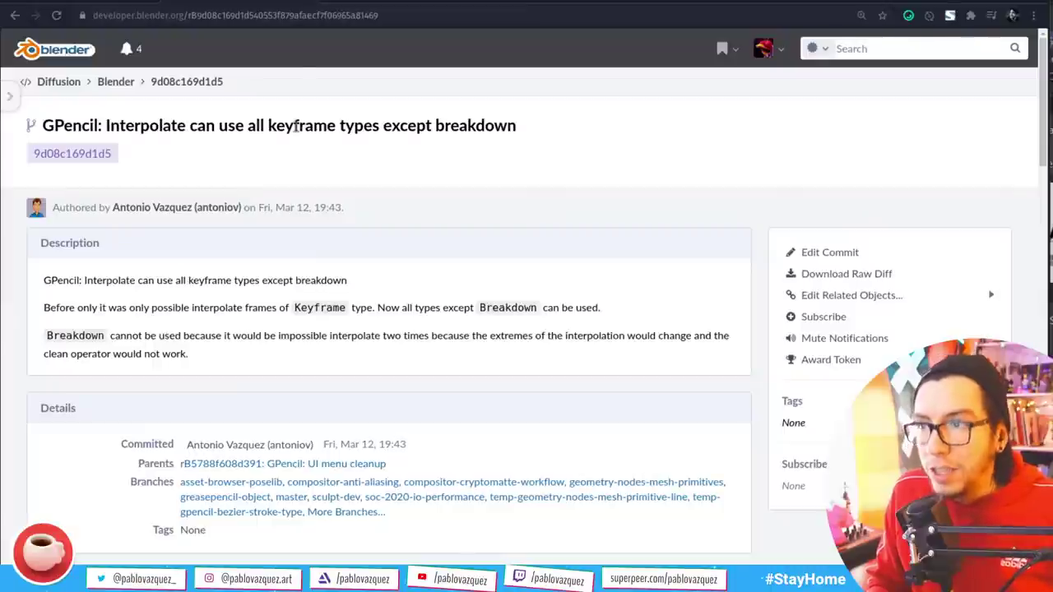
- Open revision D10442 'Graph Editor: FCurve Extrapolation Visibility' in a new tab and scroll through it
key("ctrl+t")
type("https://developer.blender.org/D10442")
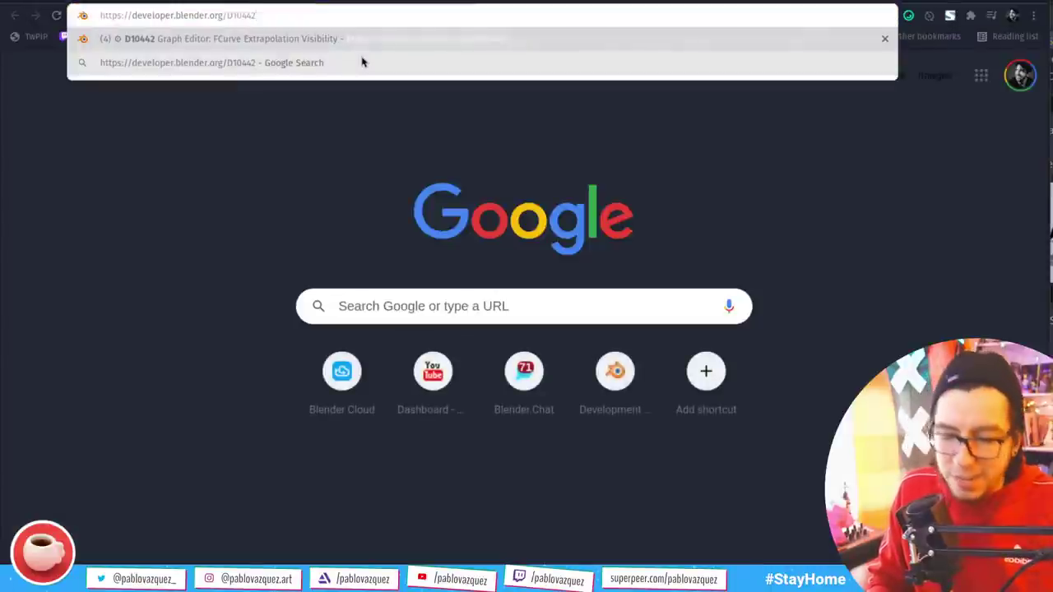
key("Return")
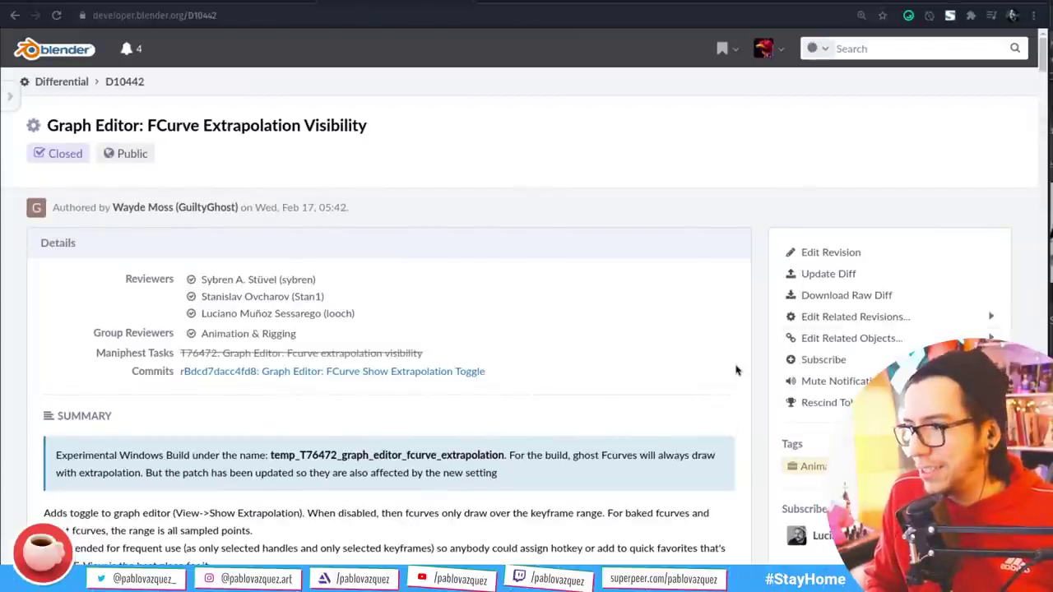
scroll(765, 358, "down", 5)
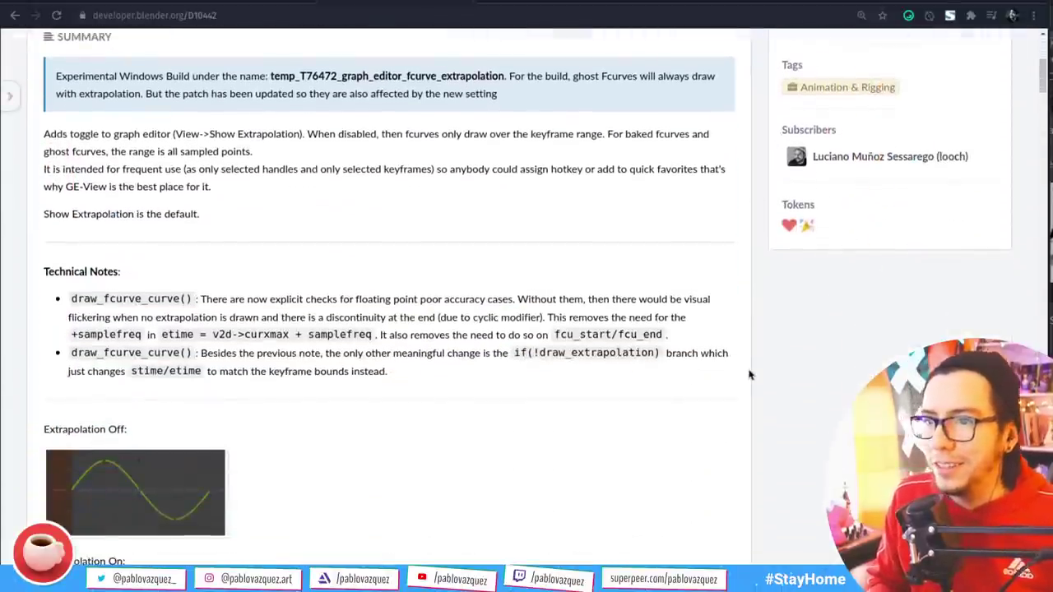
scroll(760, 362, "up", 5)
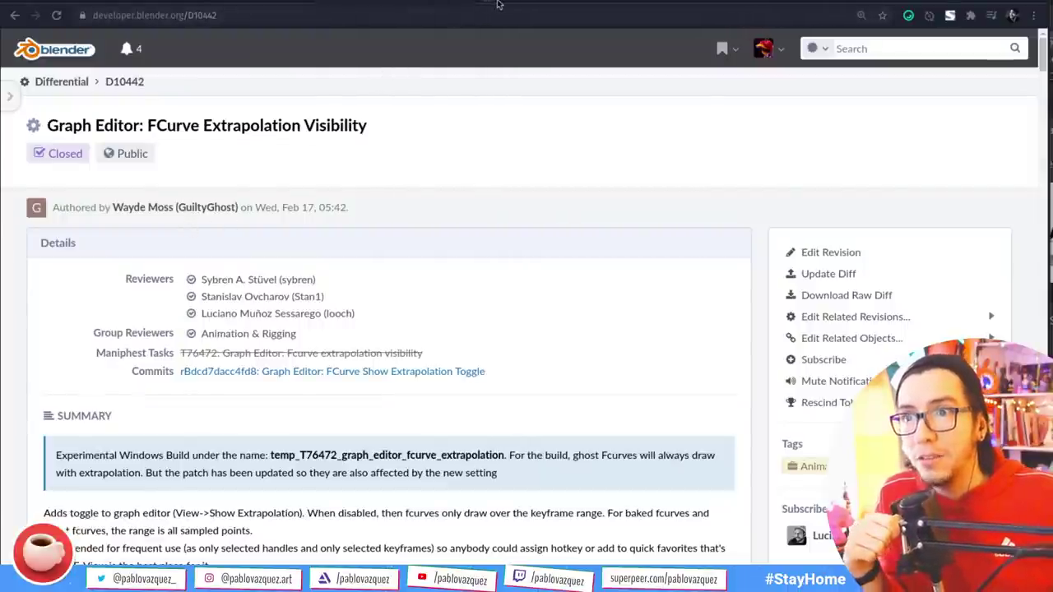
key("ctrl+t")
- Visit fund.blender.org to view the funding totals and sponsors, then return to the D10442 tab
type("fun")
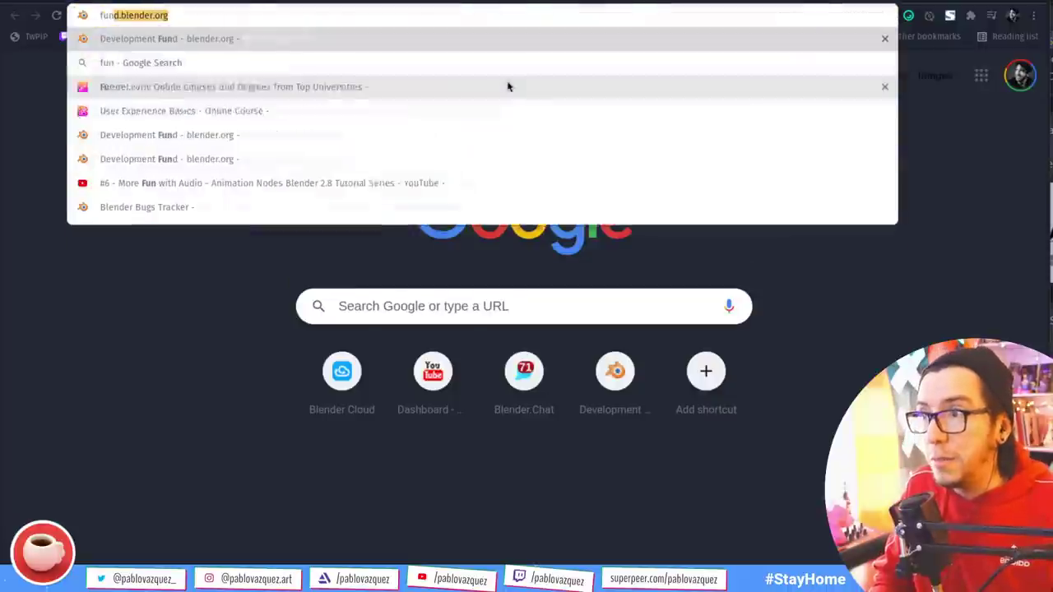
key("Return")
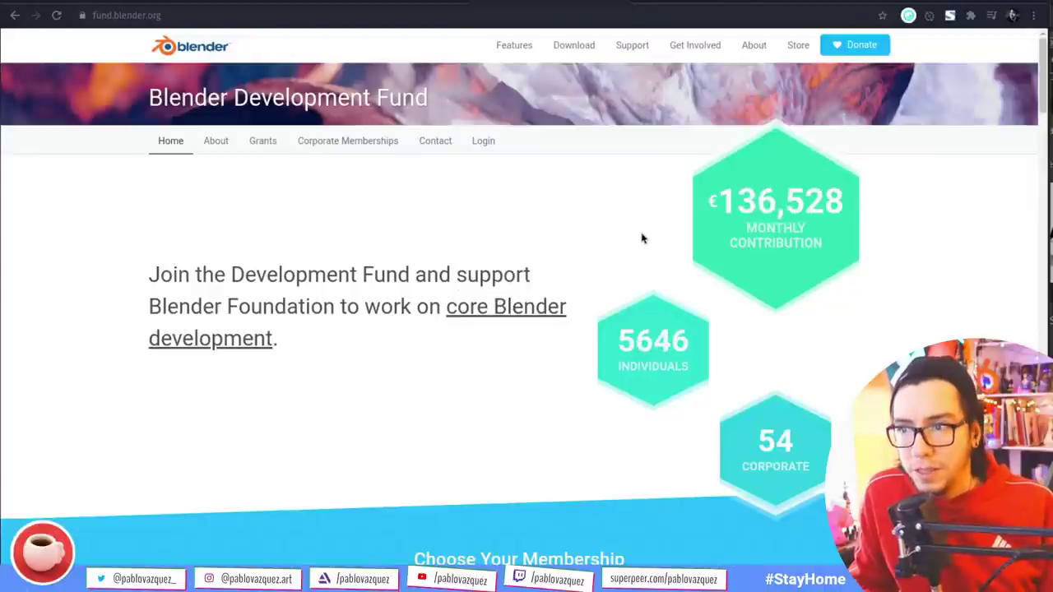
scroll(642, 236, "down", 3)
scroll(640, 239, "down", 15)
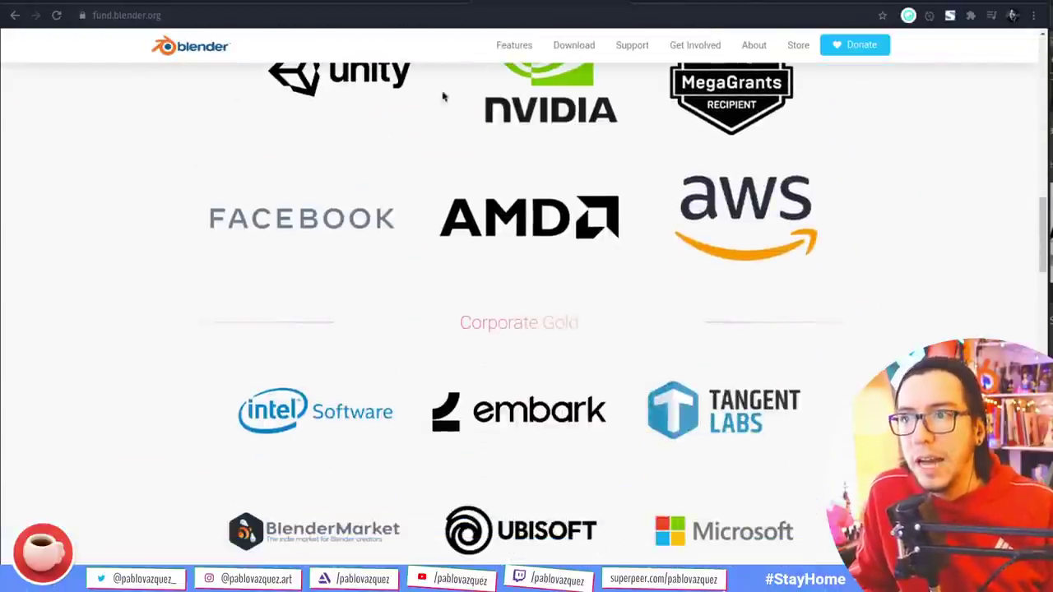
left_click(417, 4)
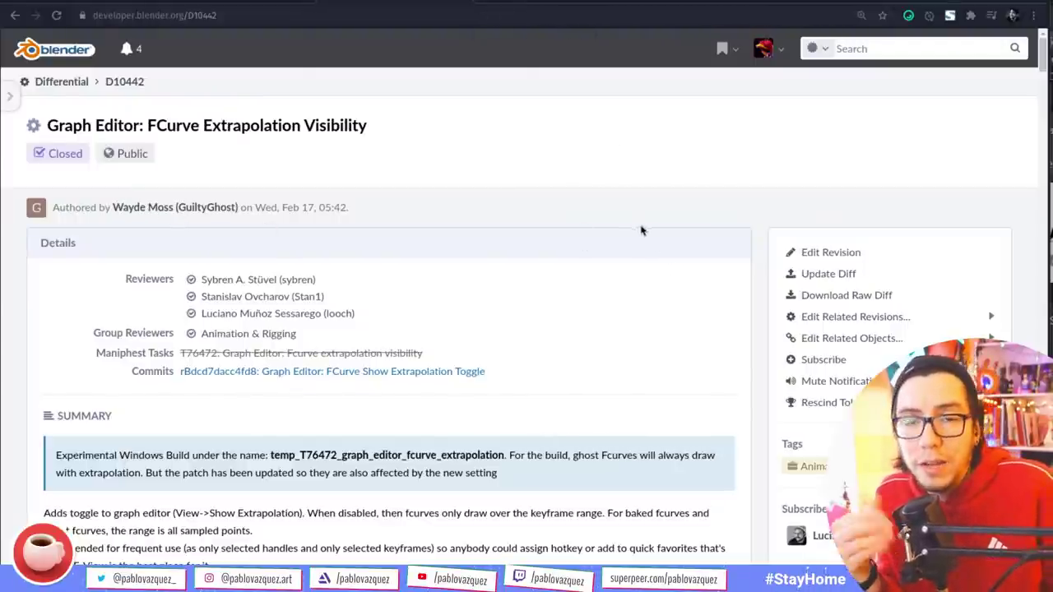
scroll(677, 345, "down", 3)
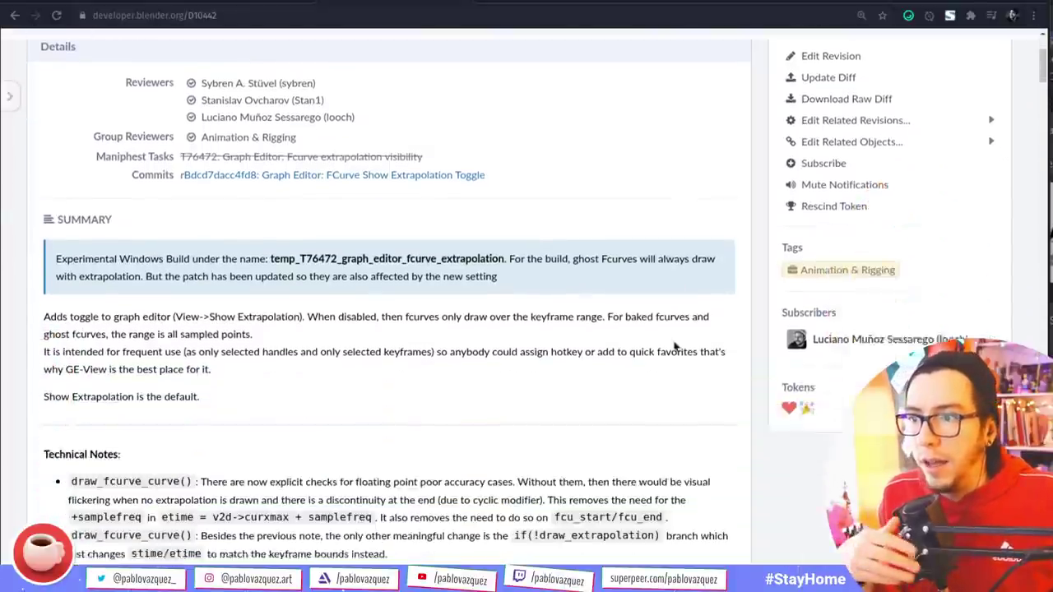
scroll(656, 347, "down", 2)
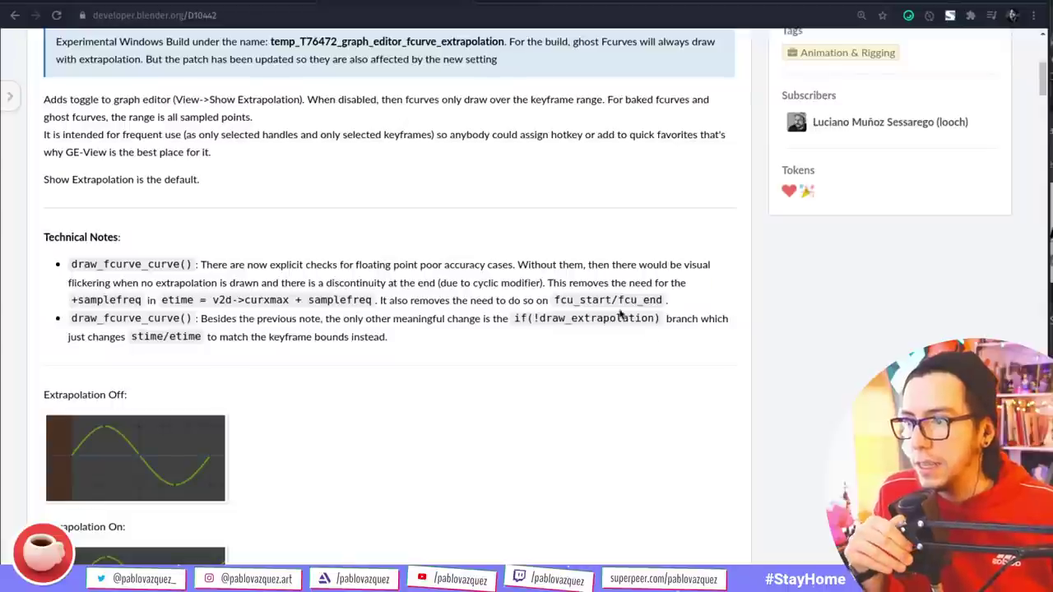
scroll(622, 314, "down", 3)
scroll(206, 393, "up", 1)
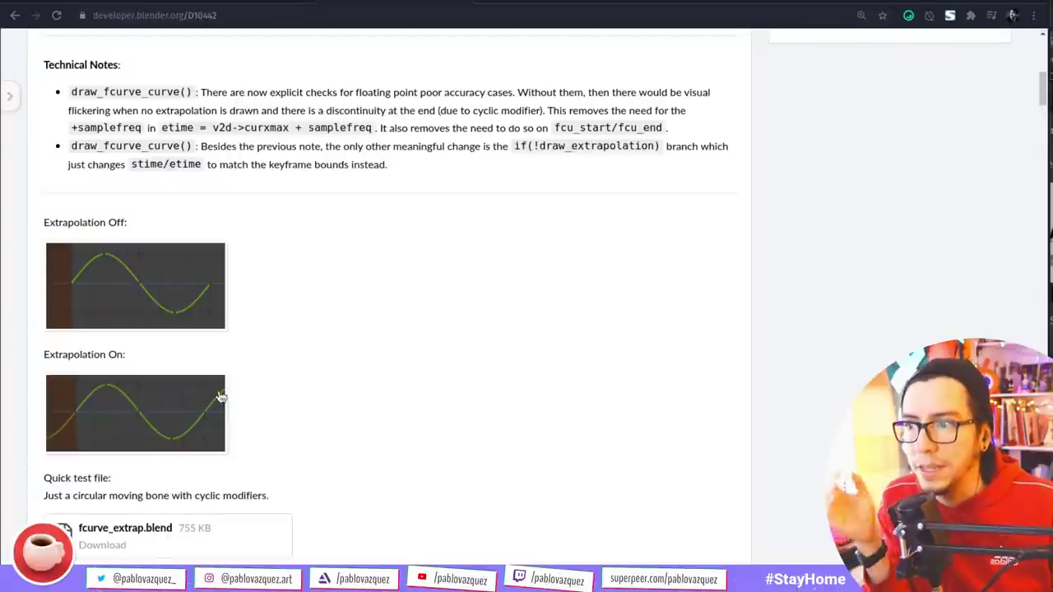
left_click(219, 324)
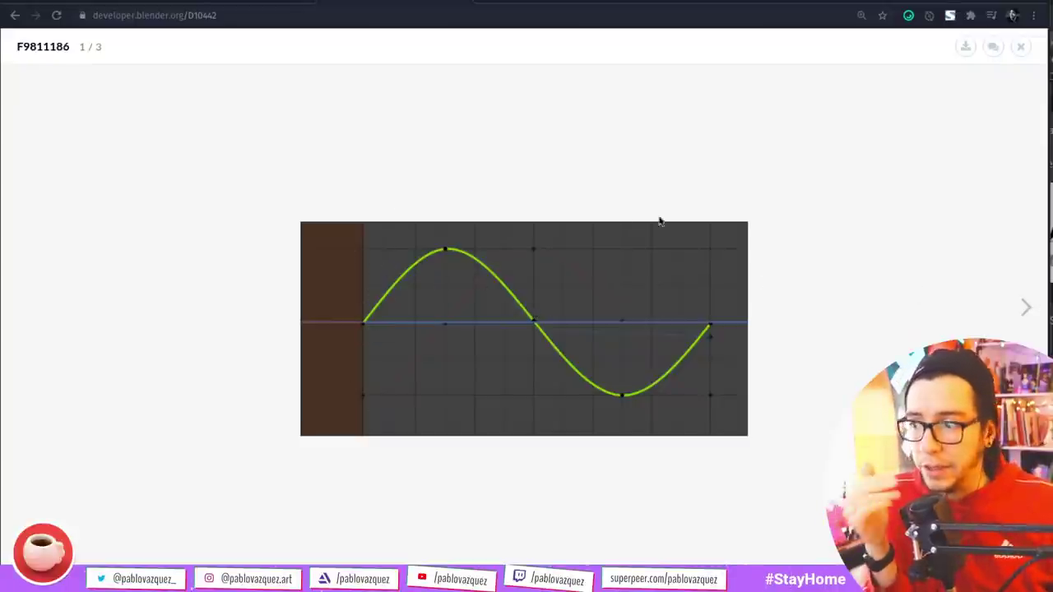
left_click(1028, 308)
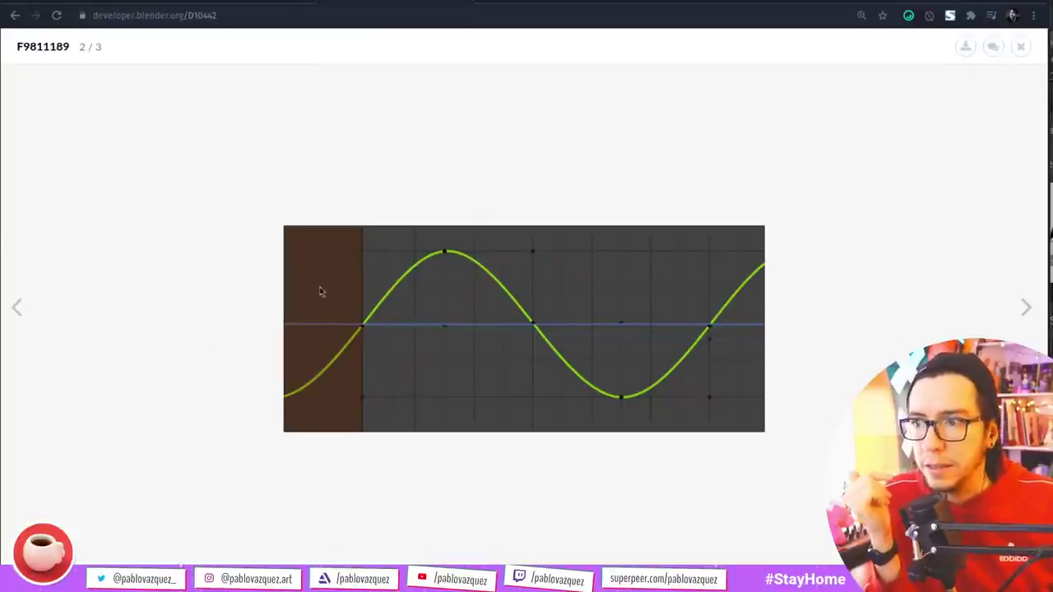
left_click(816, 181)
scroll(244, 258, "up", 5)
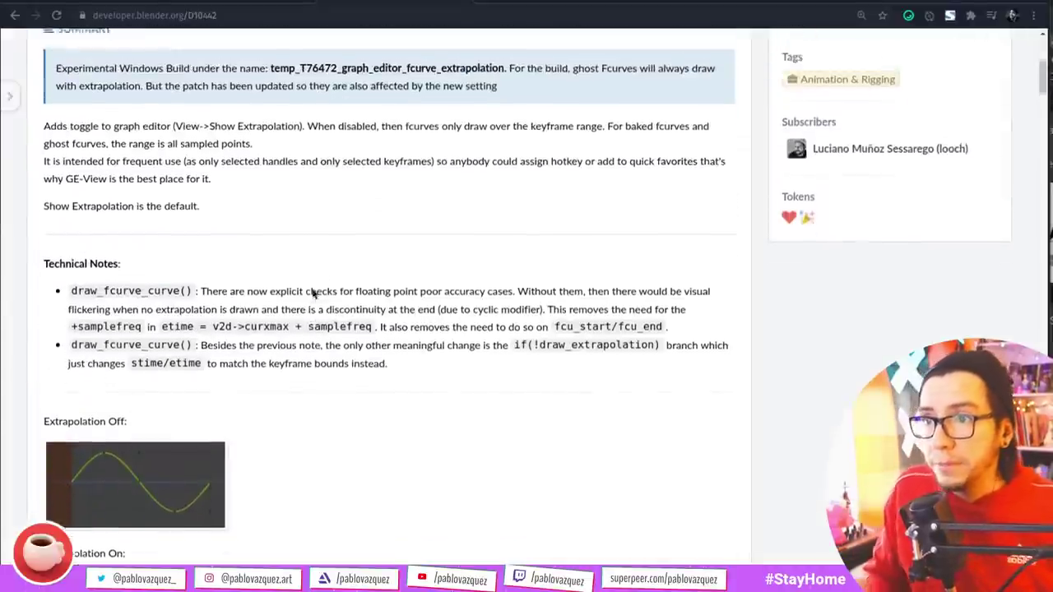
scroll(321, 289, "up", 1)
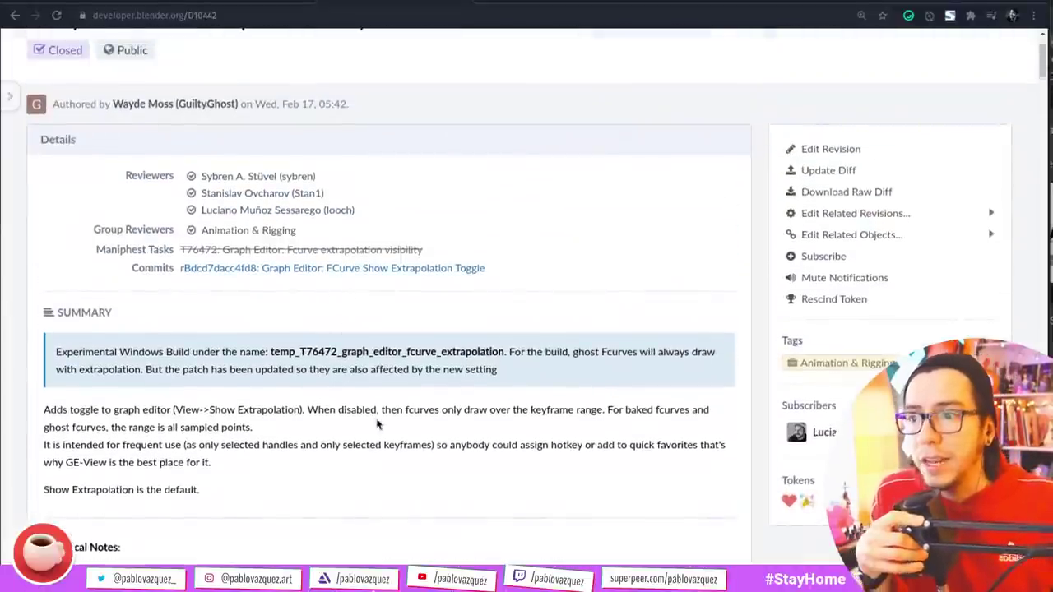
scroll(395, 488, "down", 3)
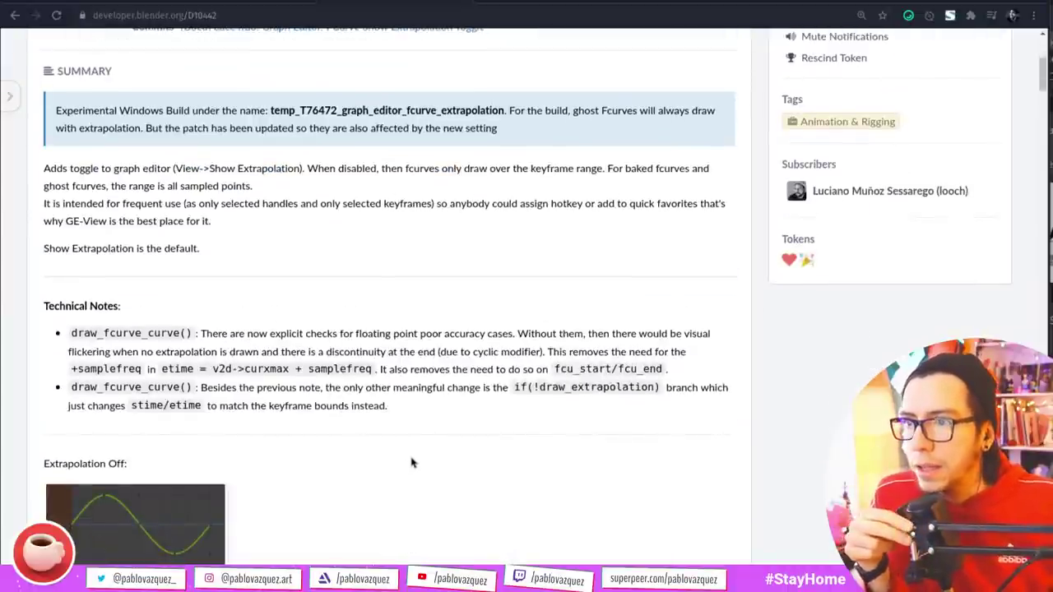
left_click(185, 168)
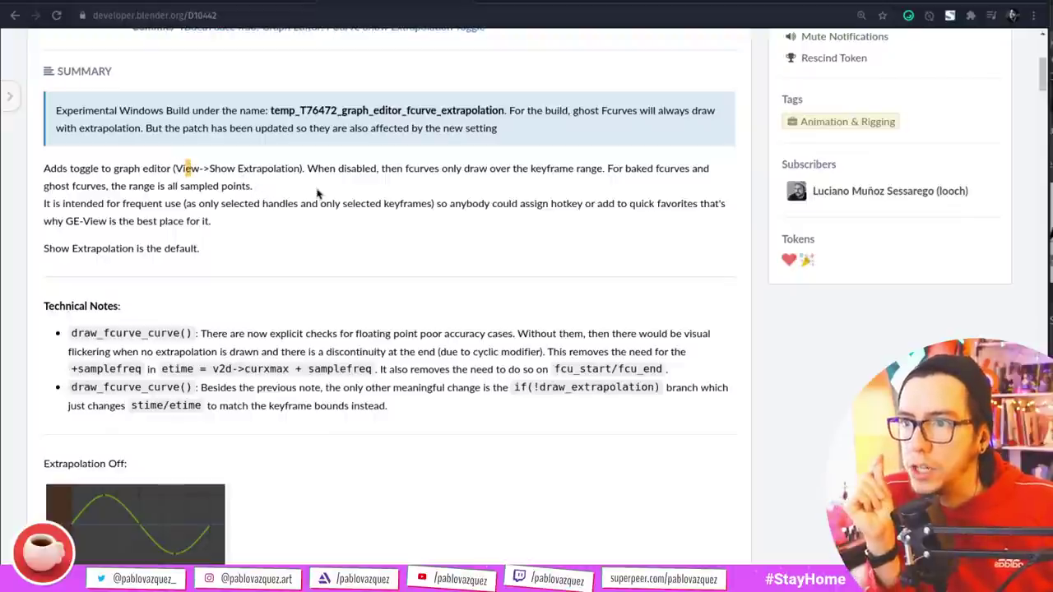
scroll(321, 193, "up", 4)
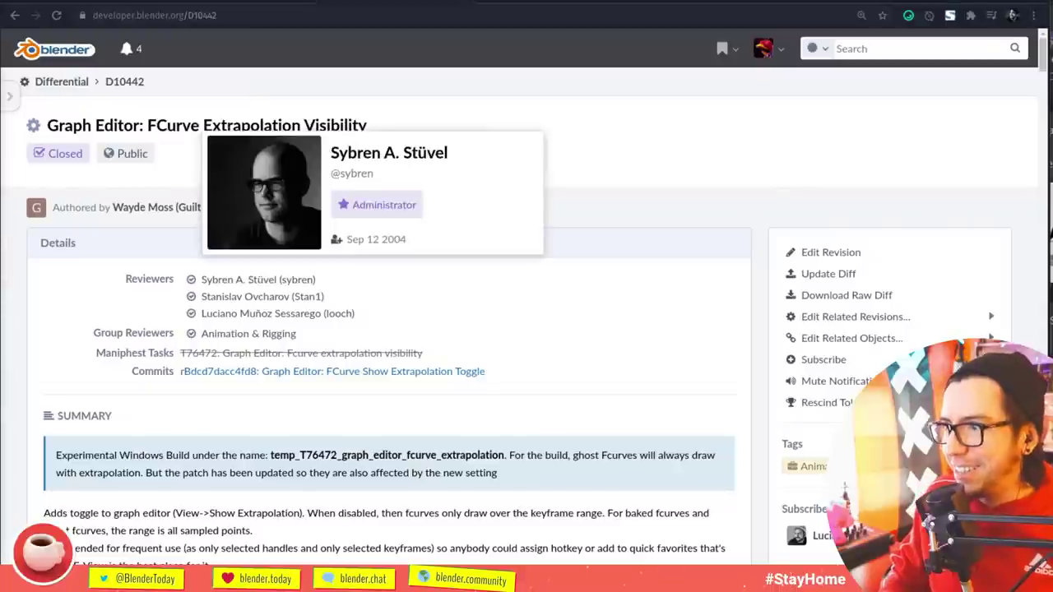
- Bring Blender forward and start a new General file, discarding the previous file's changes
key("super")
left_click(255, 282)
key("ctrl+n")
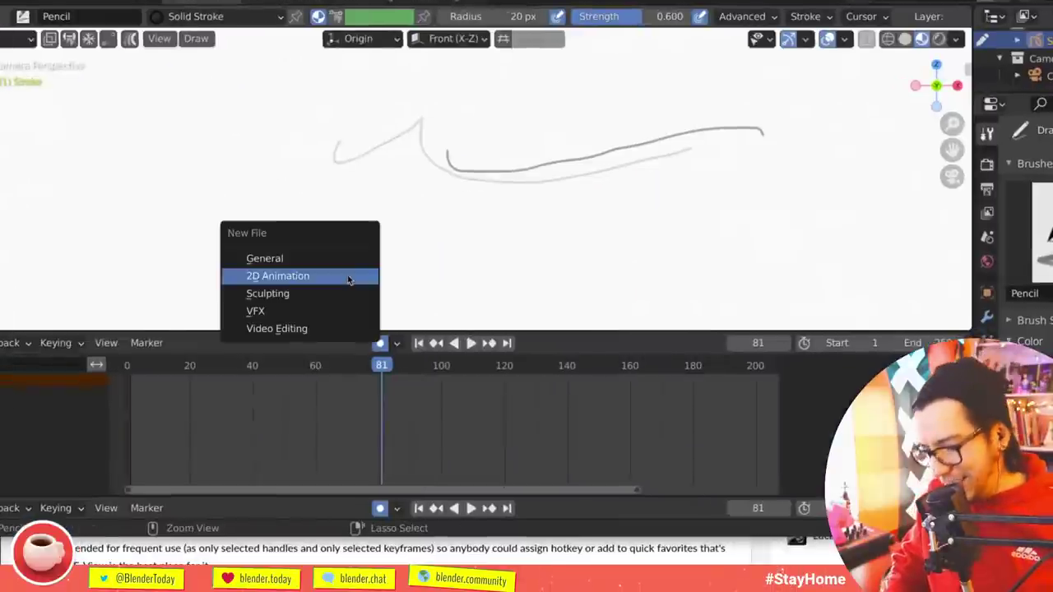
left_click(341, 258)
left_click(482, 289)
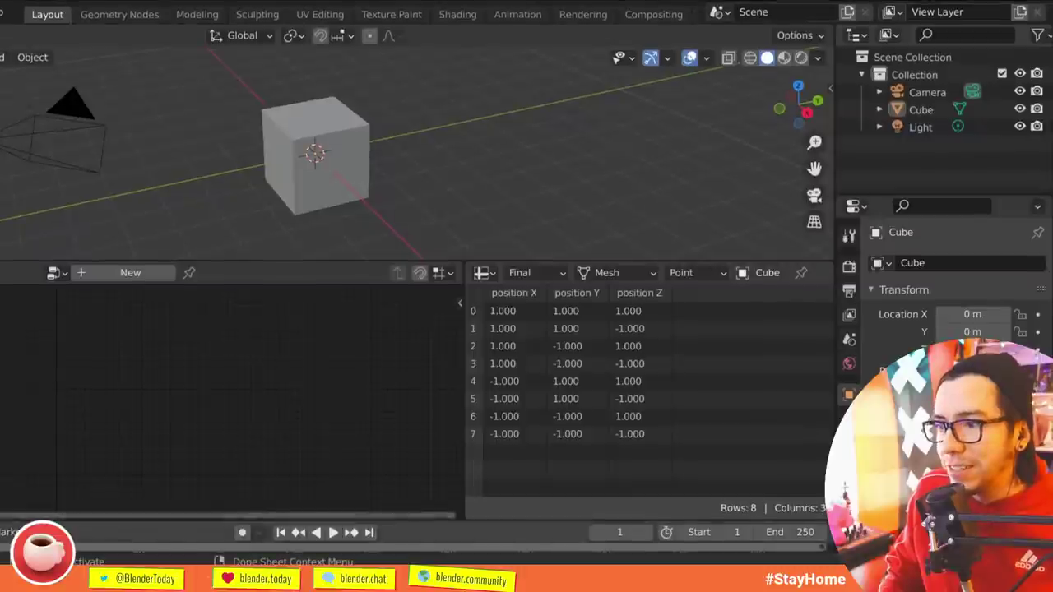
- Make the timeline slightly taller, widen the spreadsheet, and select the cube
left_click_drag(41, 519, 41, 499)
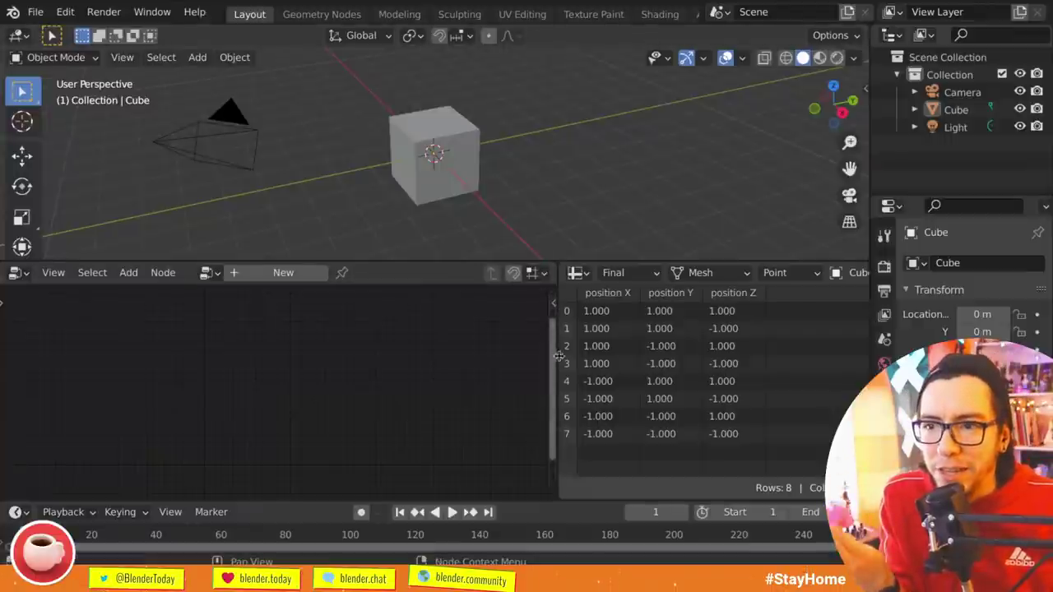
left_click_drag(559, 362, 458, 360)
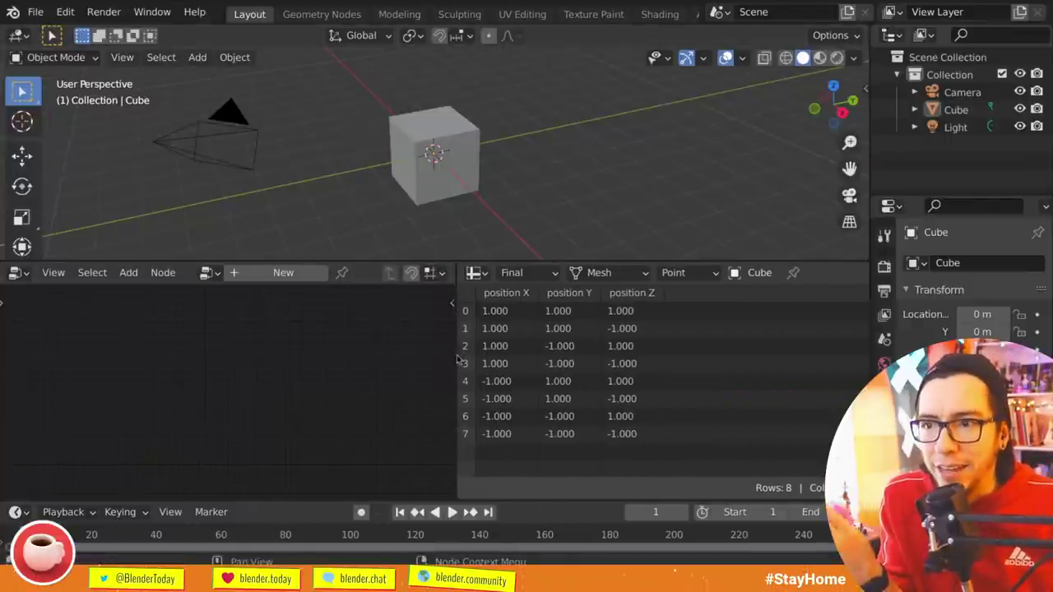
left_click(424, 154)
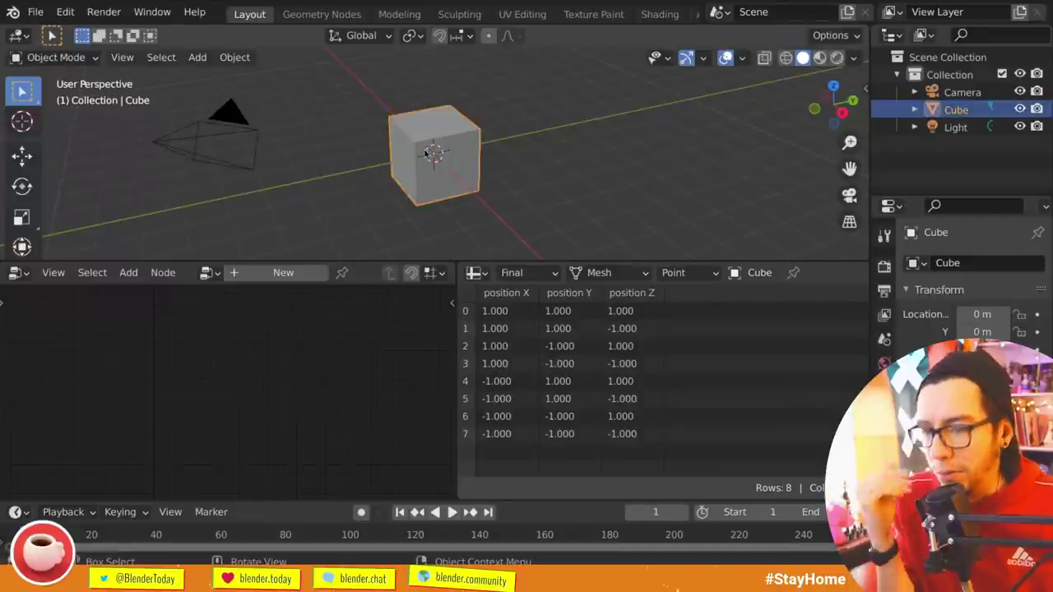
left_click(36, 12)
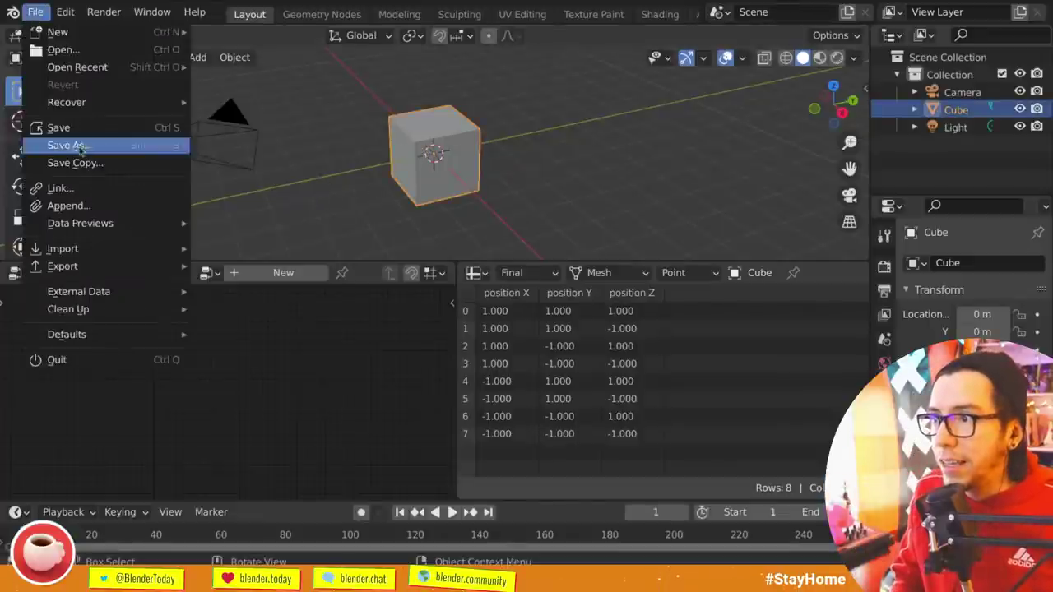
key("Escape")
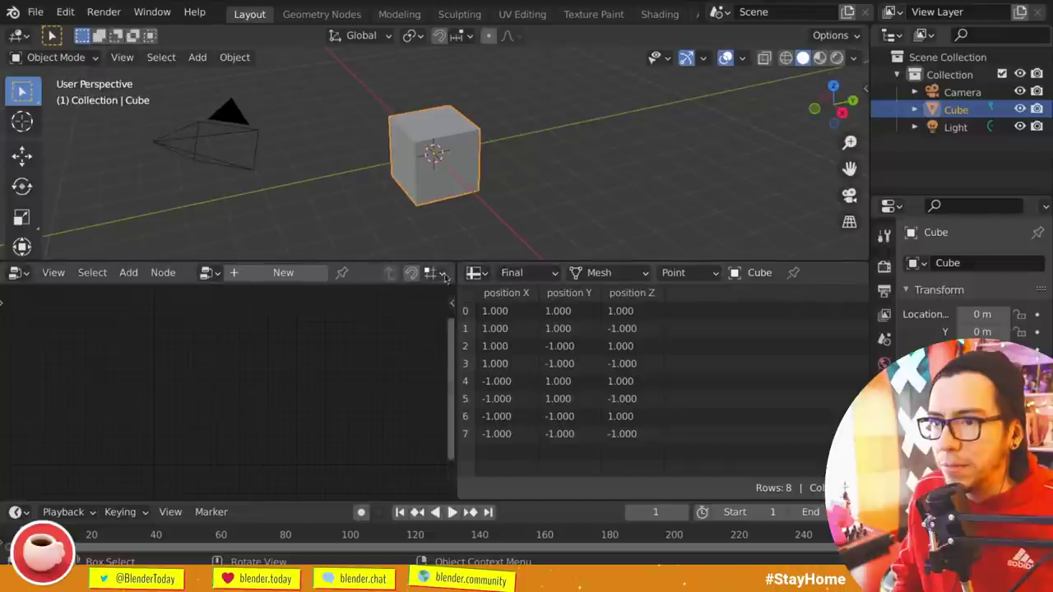
- Merge the node editor and spreadsheet into the viewport, then split the viewport into two stacked views
left_click_drag(5, 265, 247, 370)
left_click_drag(6, 251, 10, 379)
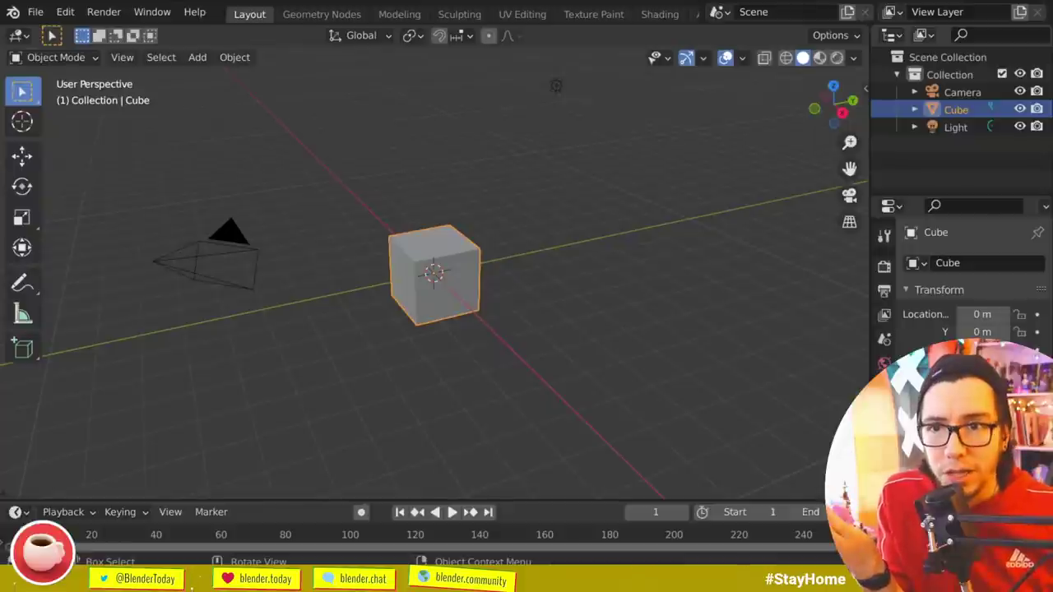
left_click_drag(4, 492, 11, 237)
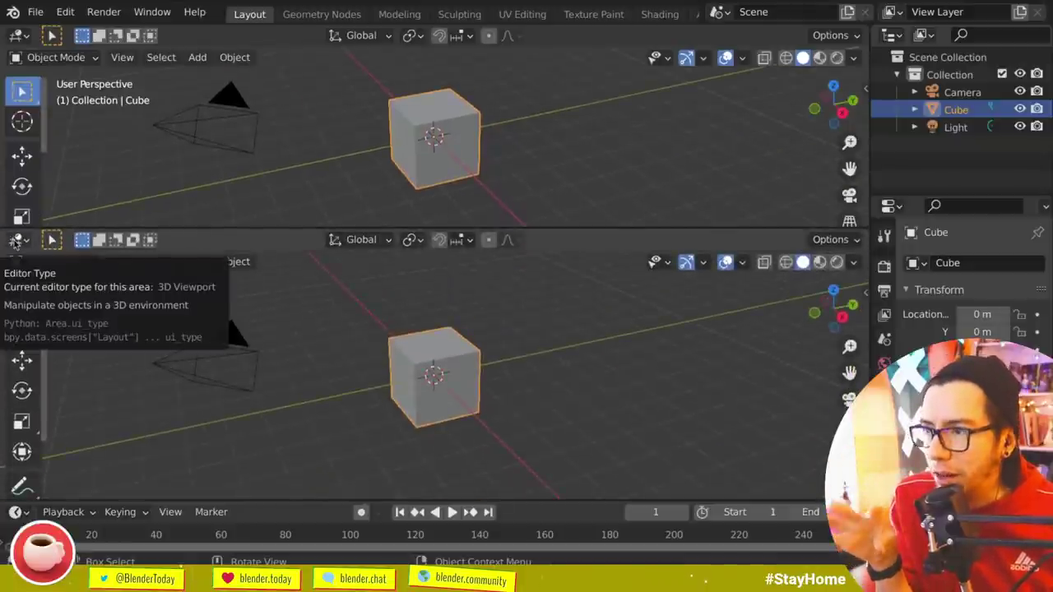
- Turn the lower split area into a Spreadsheet and give the upper 3D viewport more height
left_click(16, 240)
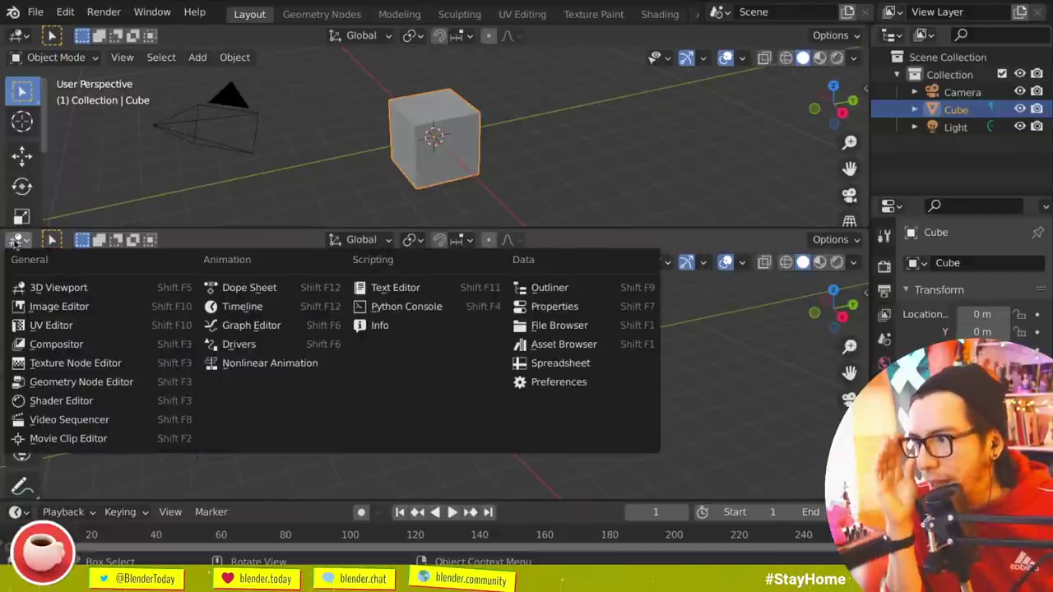
left_click(601, 370)
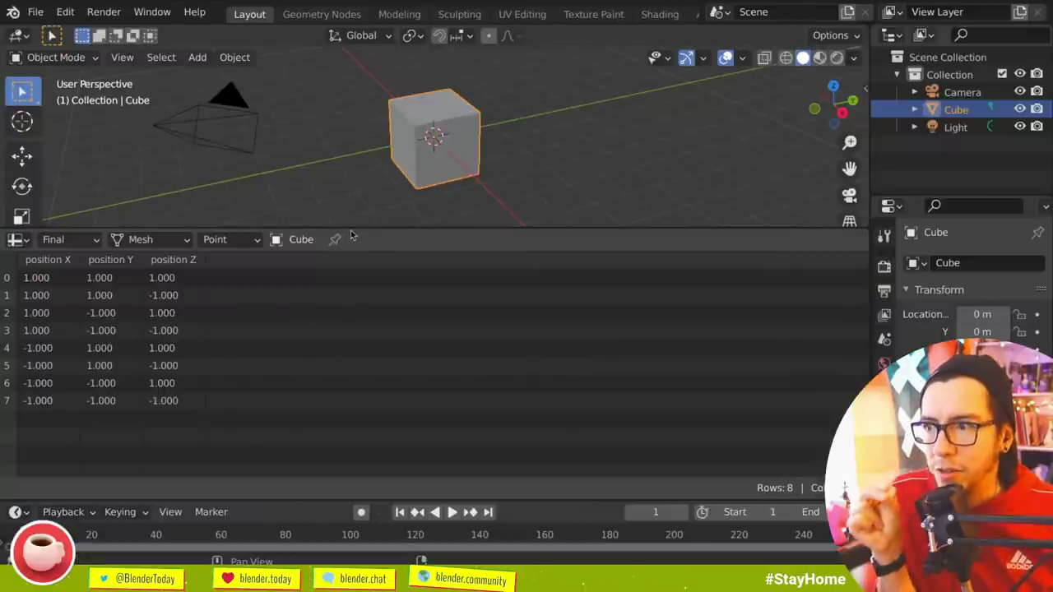
left_click_drag(352, 232, 366, 267)
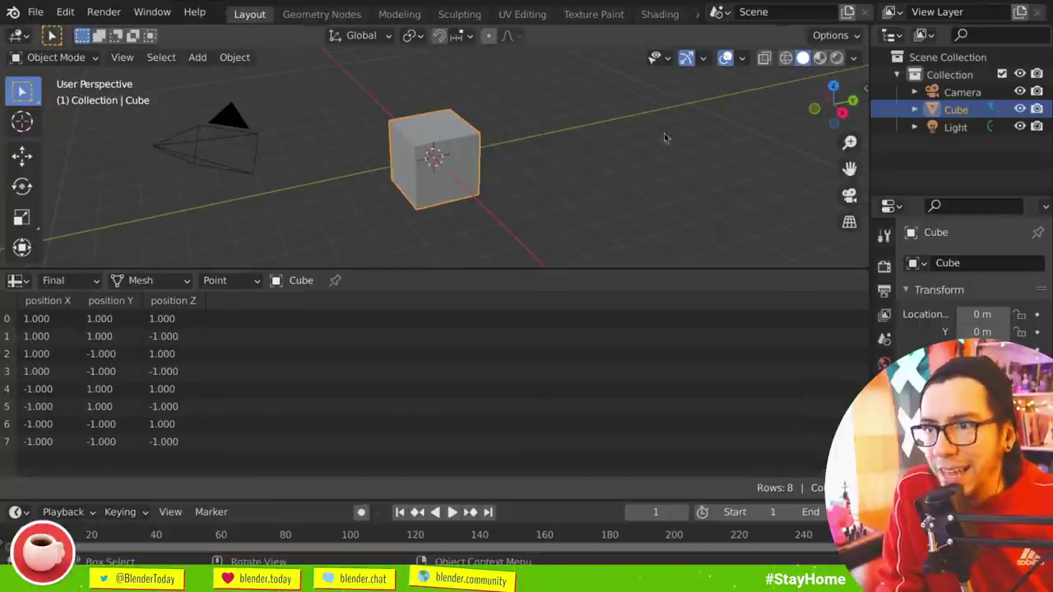
scroll(508, 152, "up", 3)
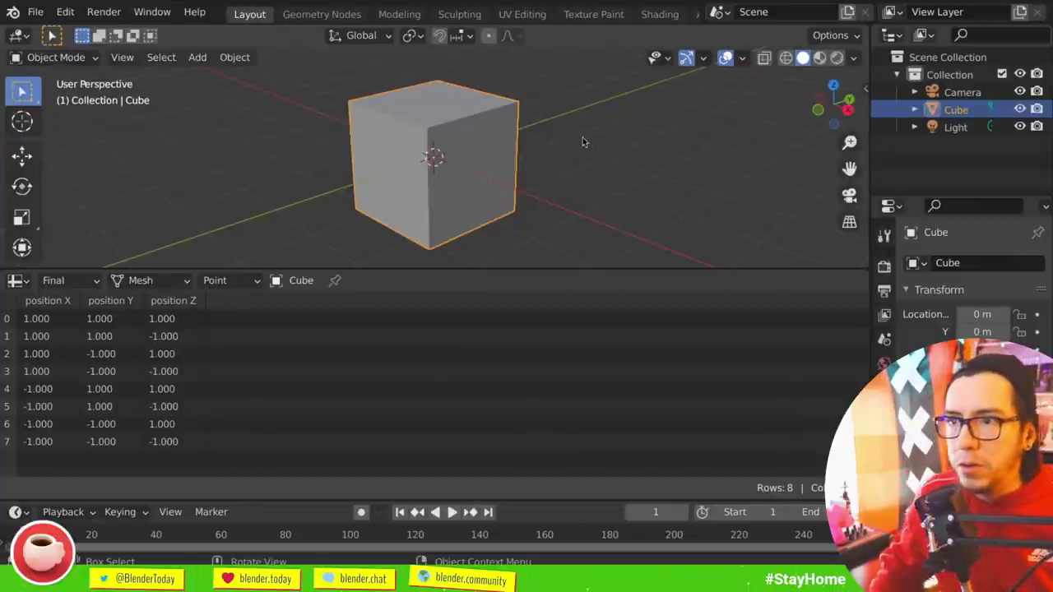
- In Edit Mode, select the cube's four right-face vertices and have the spreadsheet list all eight
key("Tab")
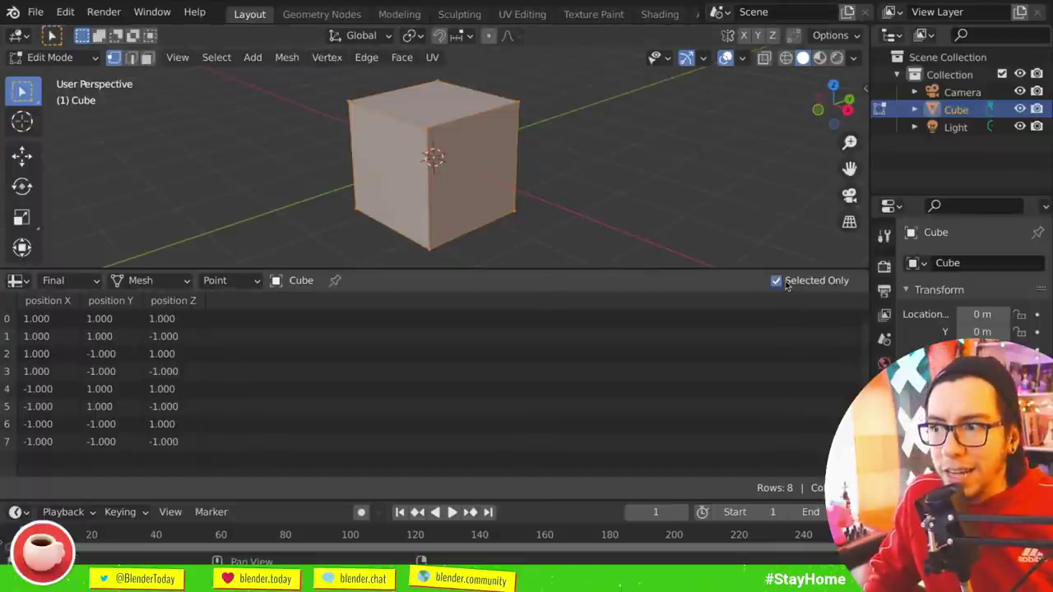
left_click(429, 130)
left_click(517, 103, "shift")
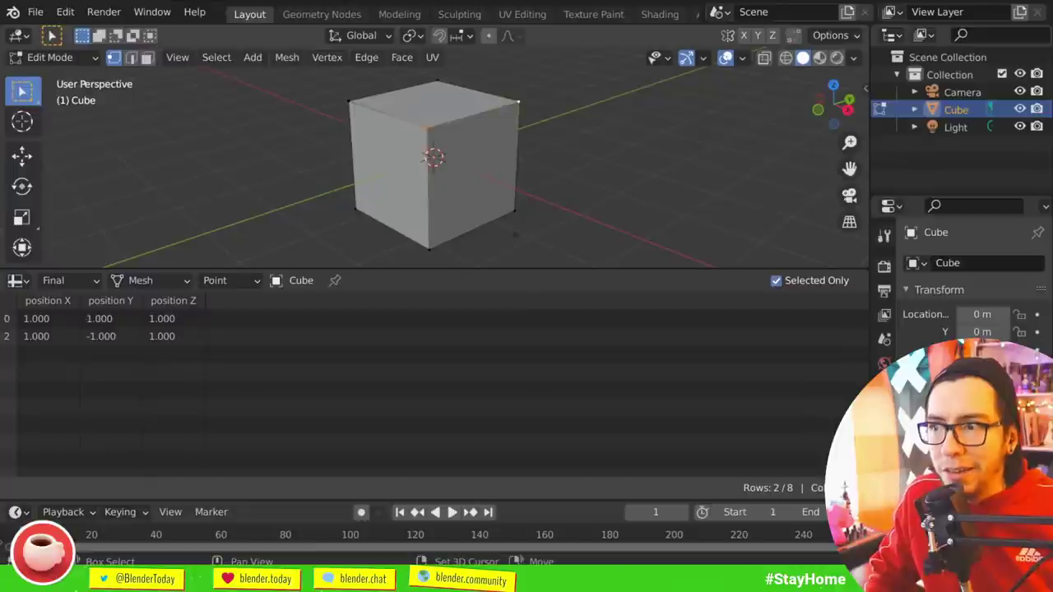
left_click(514, 210, "shift")
left_click(429, 247, "shift")
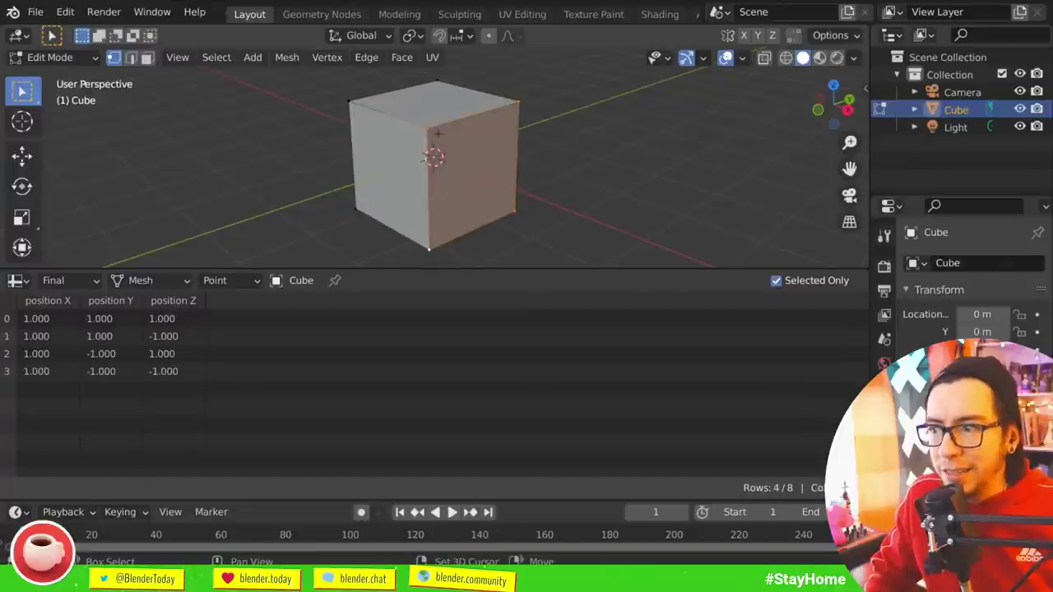
left_click(819, 281)
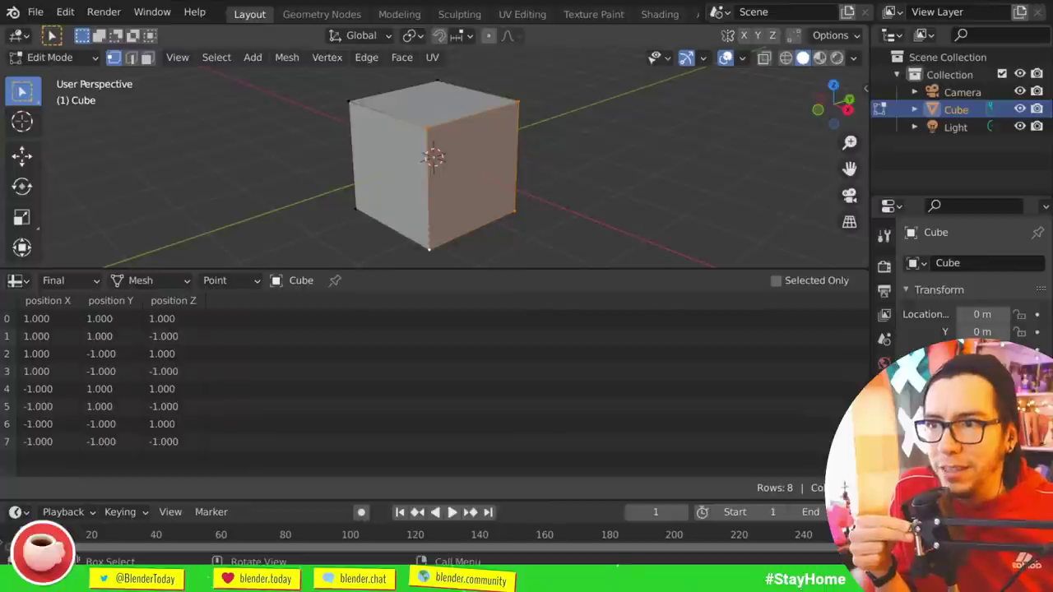
scroll(442, 174, "down", 2)
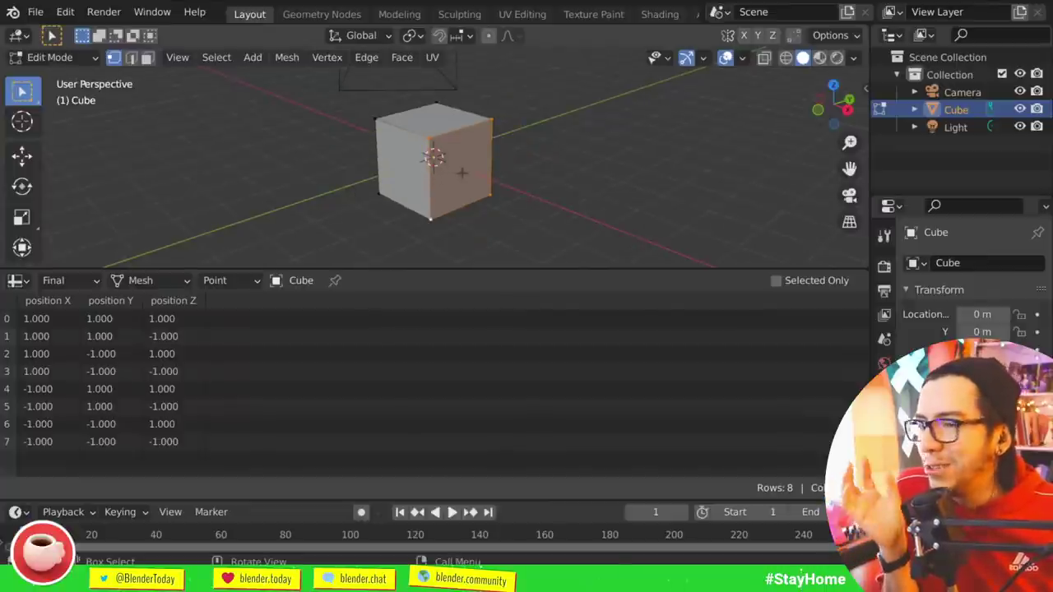
- Keep the spreadsheet on Final evaluated data and return the cube to Object Mode
left_click_drag(507, 177, 506, 165)
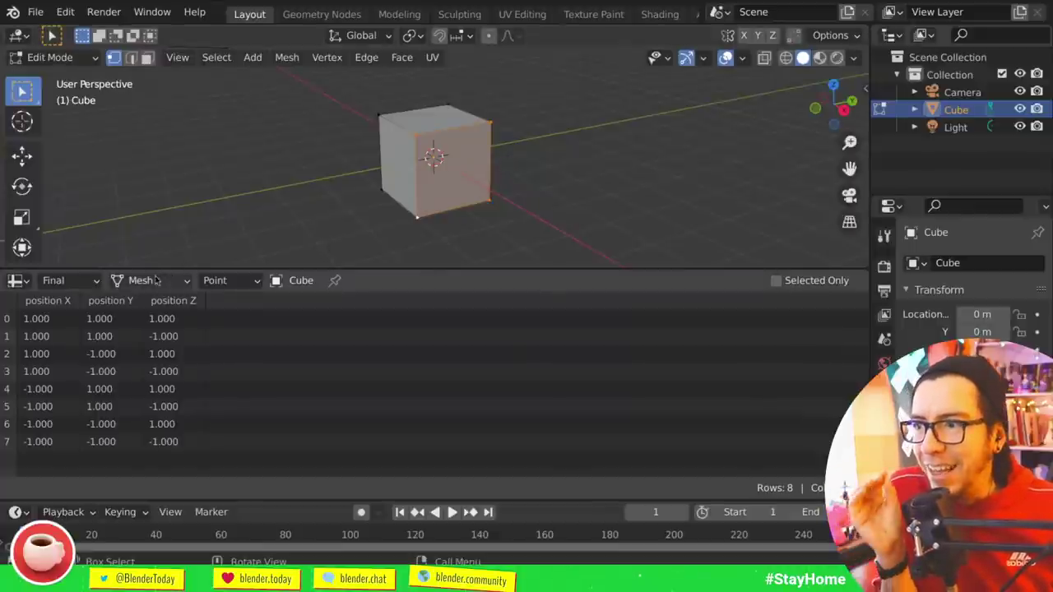
left_click(99, 284)
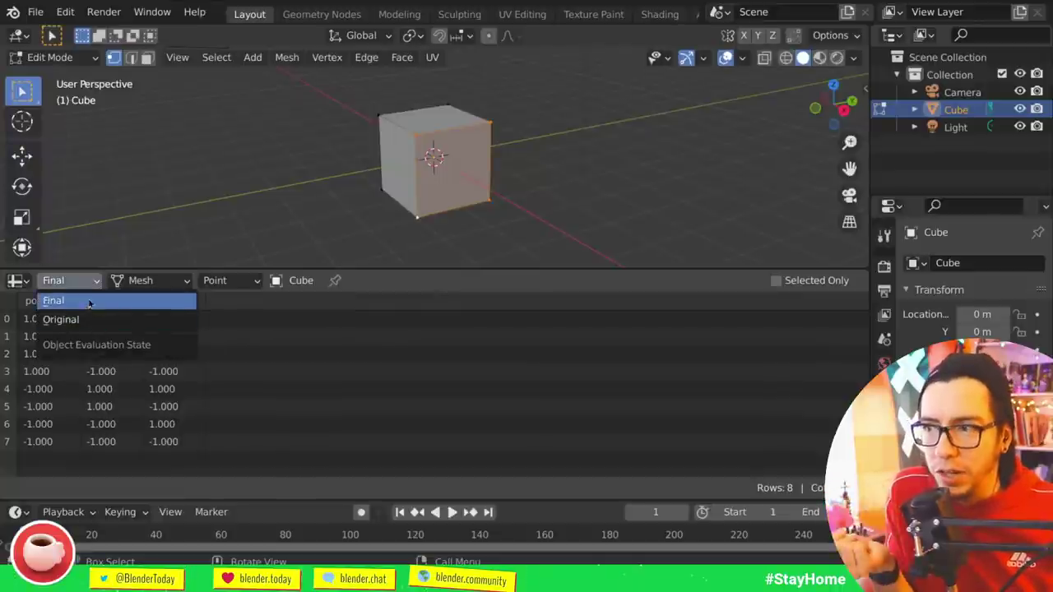
left_click(87, 302)
key("Tab")
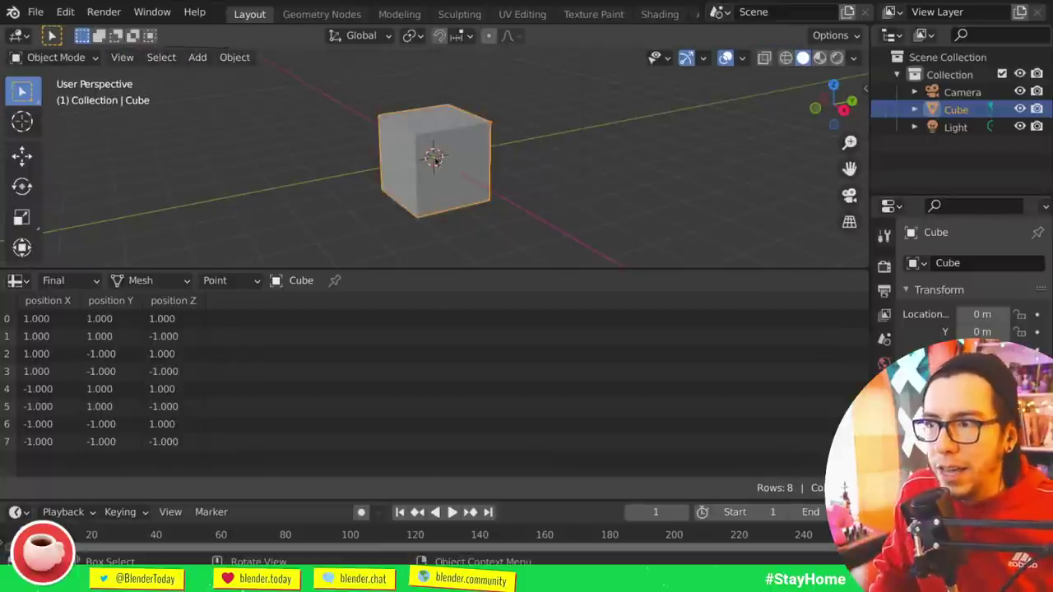
- Add a level-1 Subdivision modifier with Ctrl+1, enlarge the properties editor, and raise Levels Viewport to 2
key("ctrl+1")
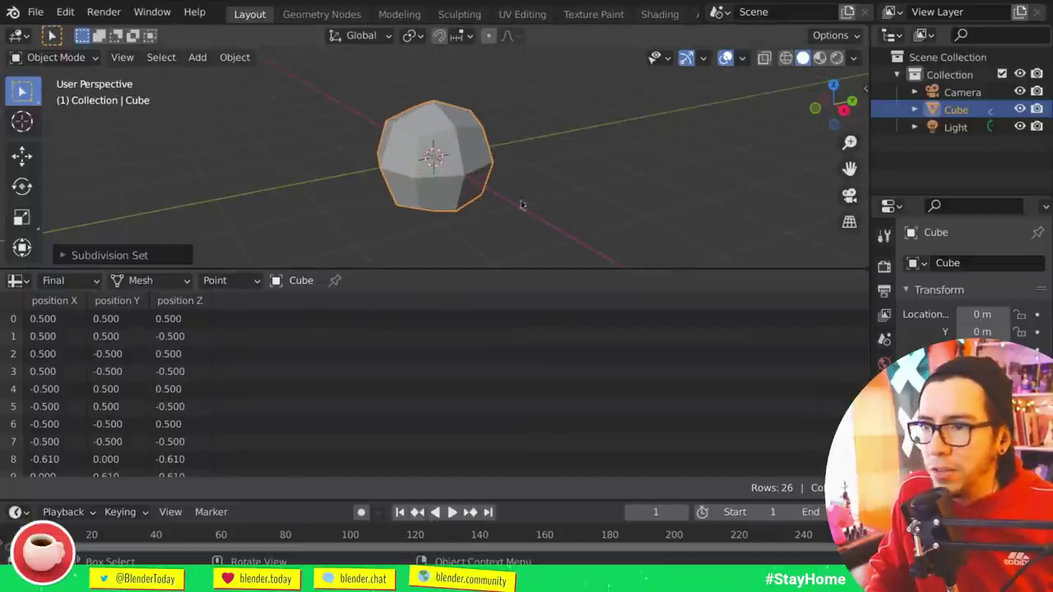
scroll(122, 376, "down", 8)
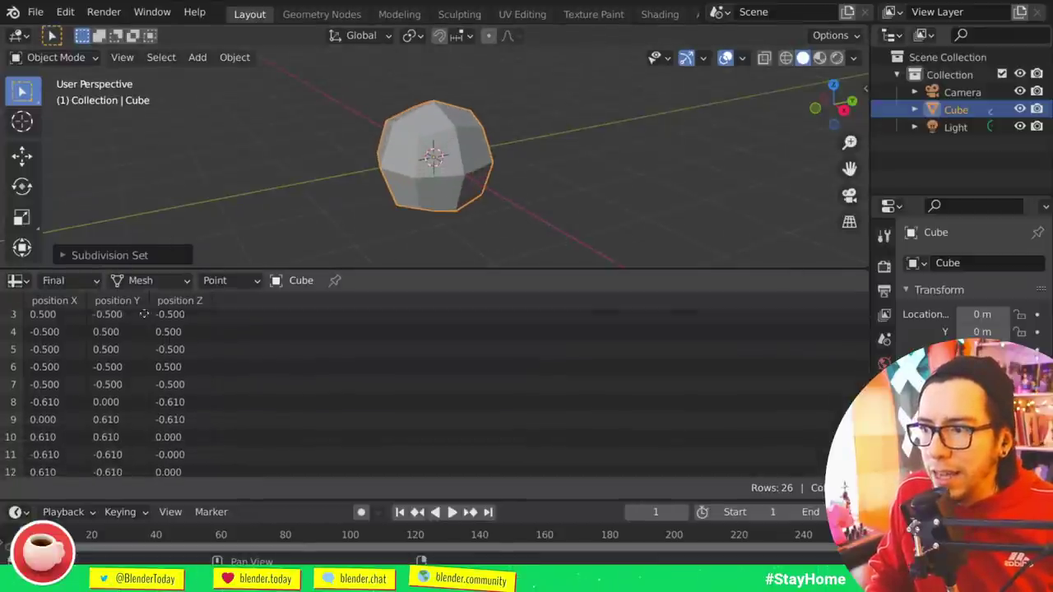
scroll(161, 453, "down", 2)
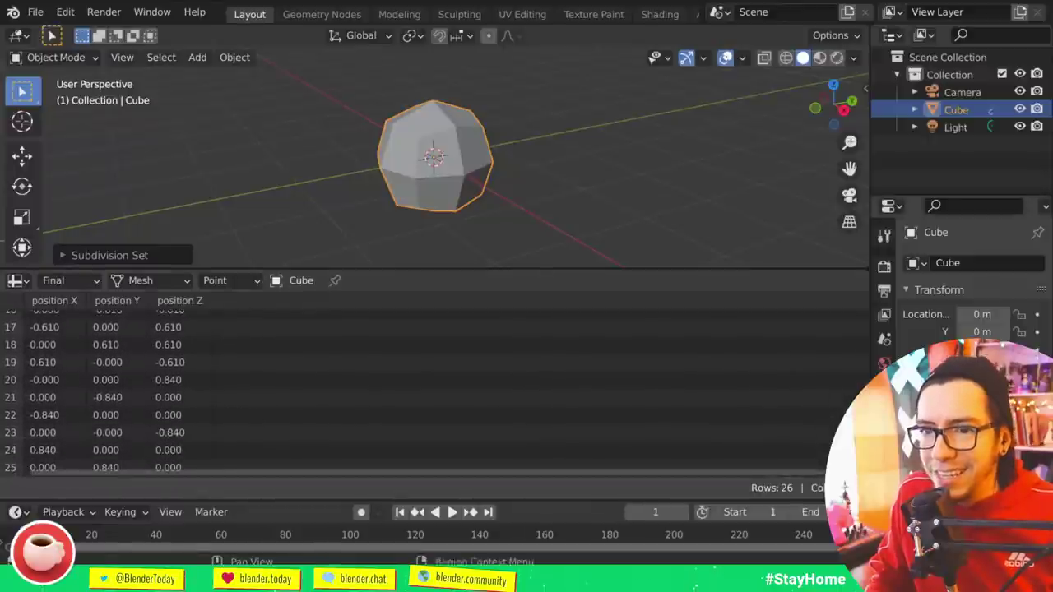
left_click(884, 436)
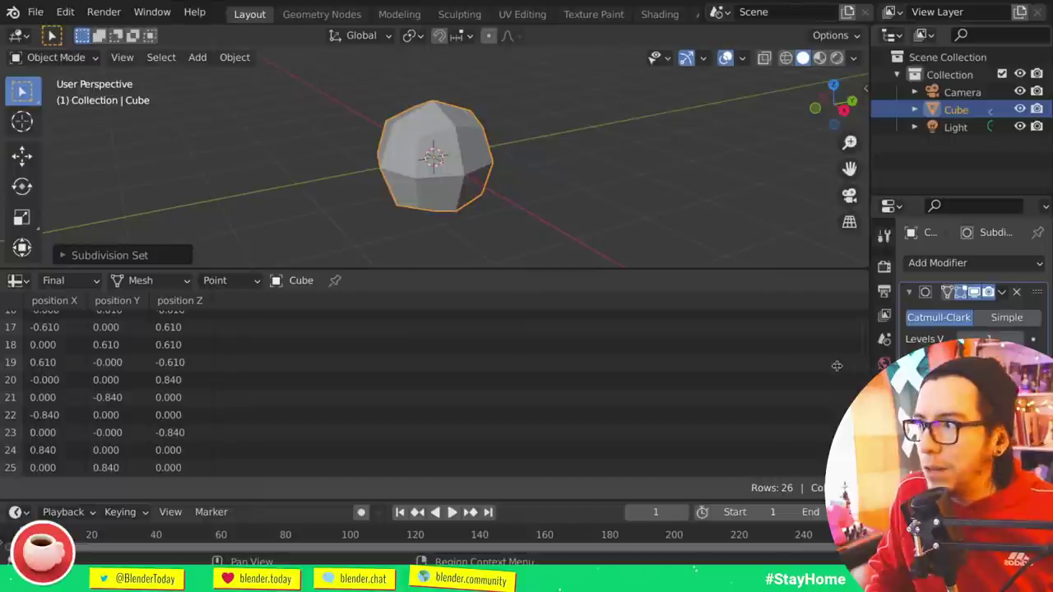
scroll(809, 365, "up", 4)
left_click_drag(870, 316, 786, 319)
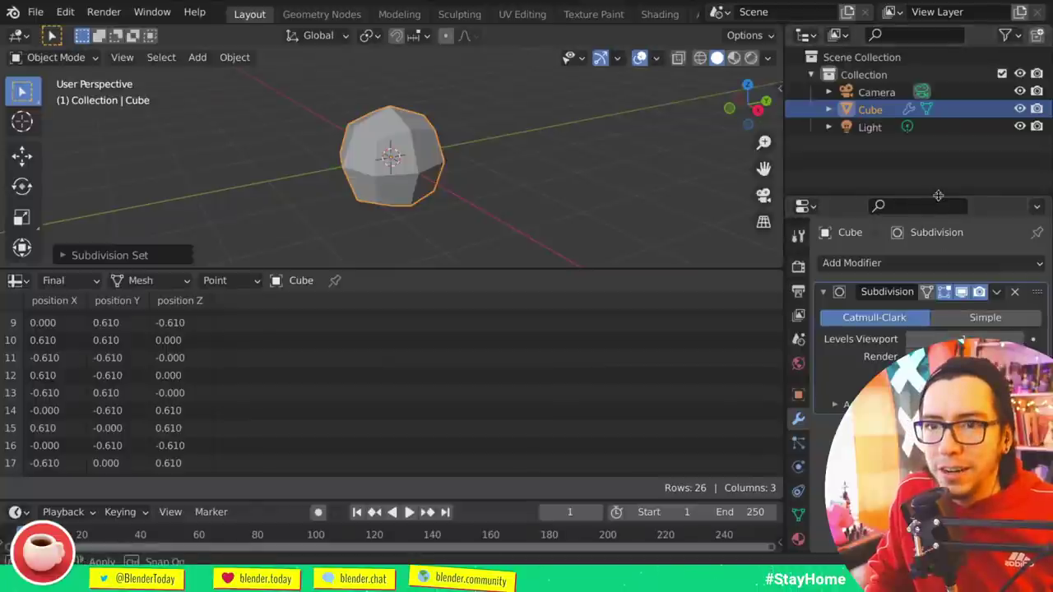
left_click_drag(935, 198, 934, 146)
left_click(1018, 285)
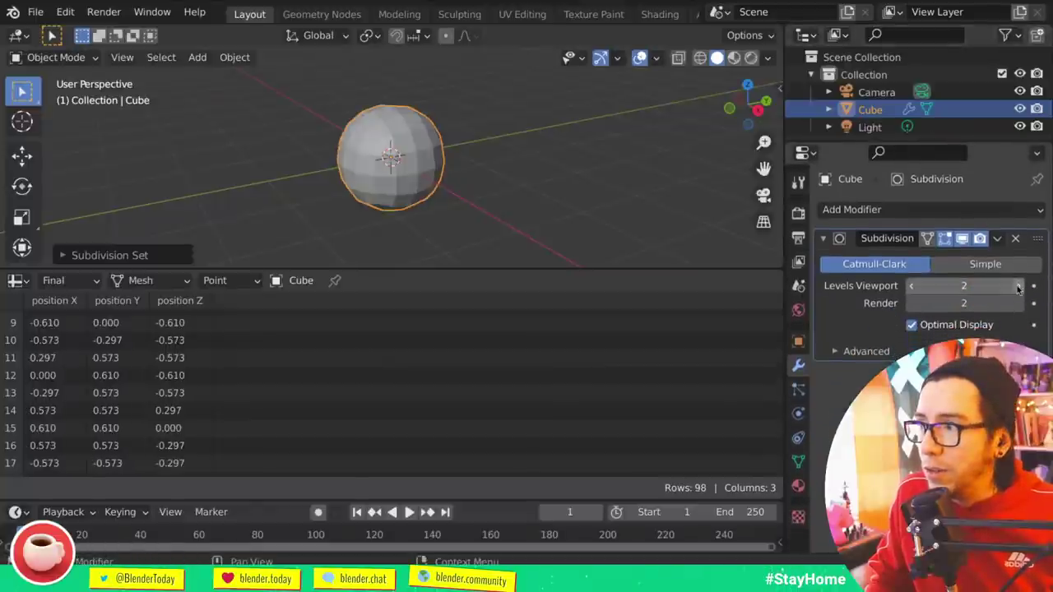
scroll(324, 386, "down", 5)
scroll(353, 320, "down", 2)
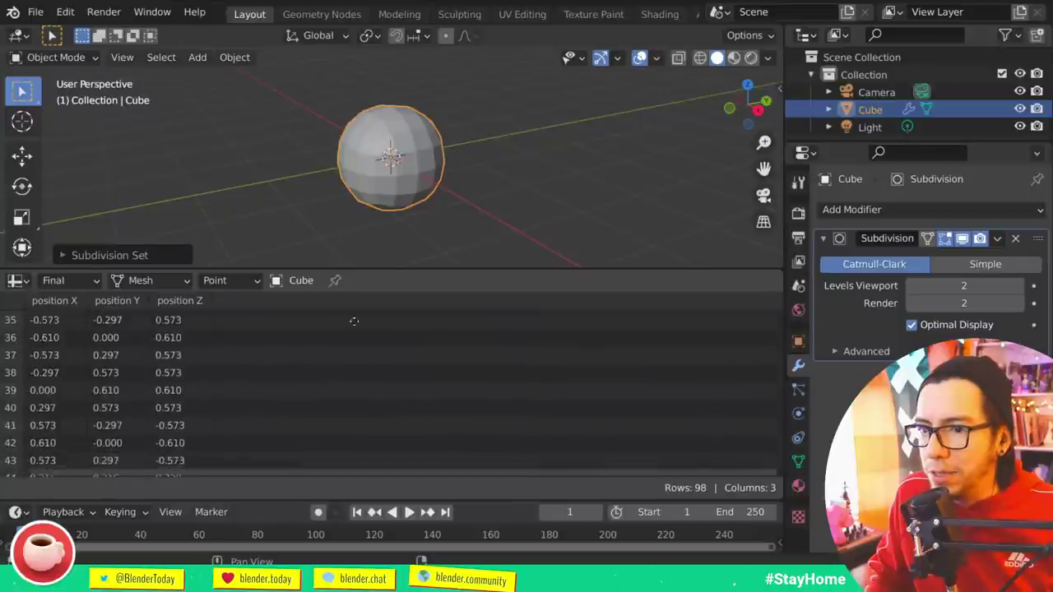
scroll(433, 447, "up", 8)
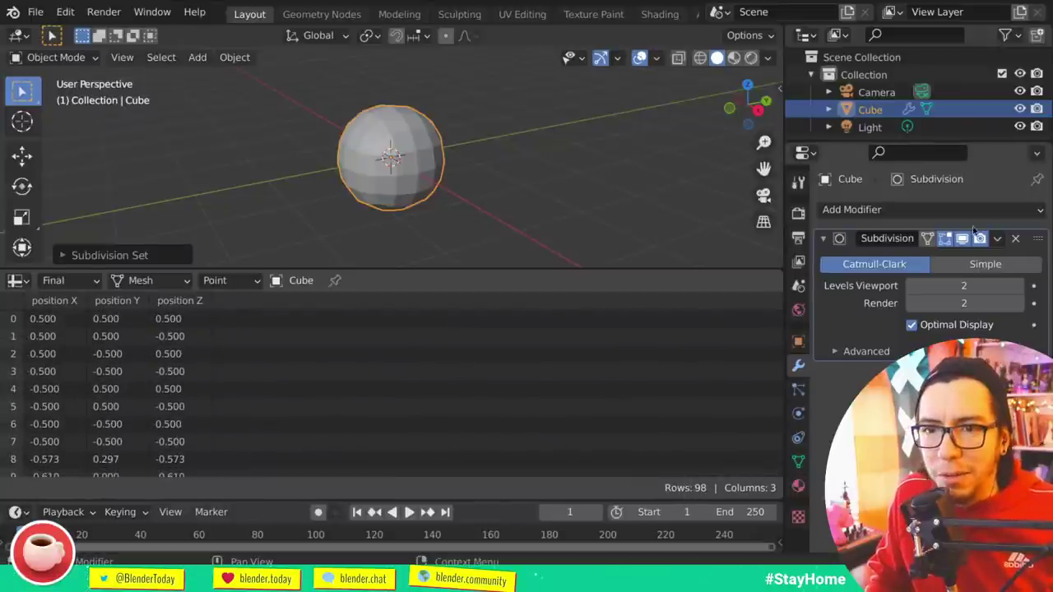
- Merge the timeline into the spreadsheet, return subdivision to level 1, and show Original data
left_click_drag(3, 499, 247, 531)
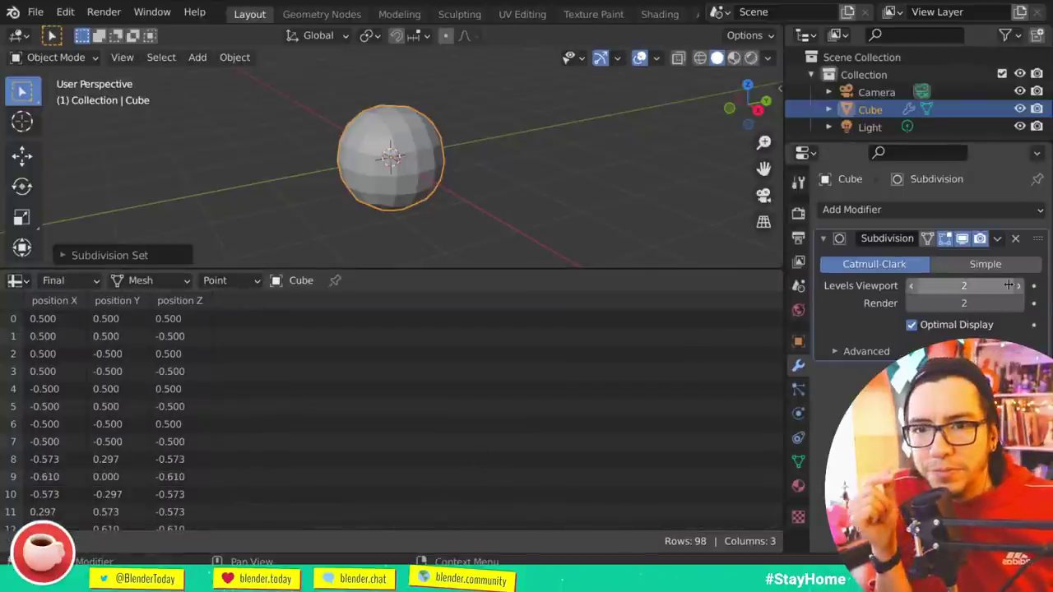
key("ctrl+1")
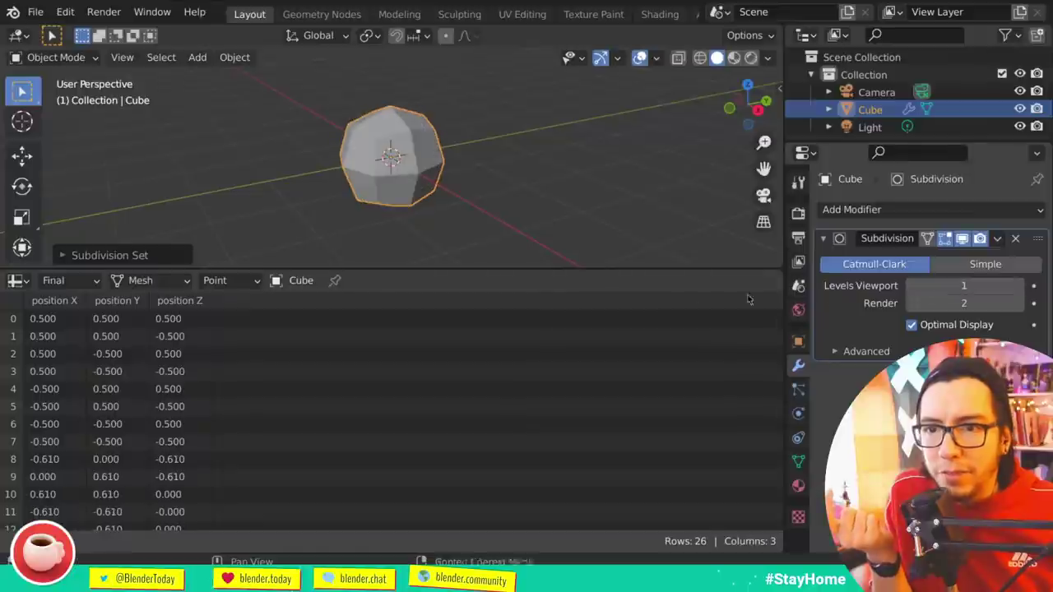
left_click(81, 284)
left_click(84, 284)
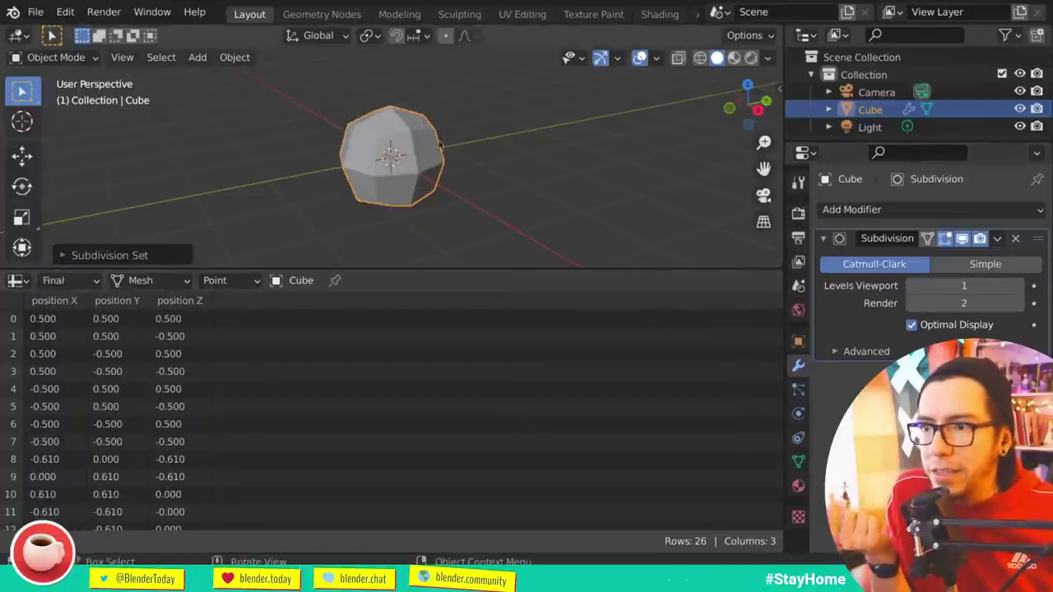
left_click(69, 283)
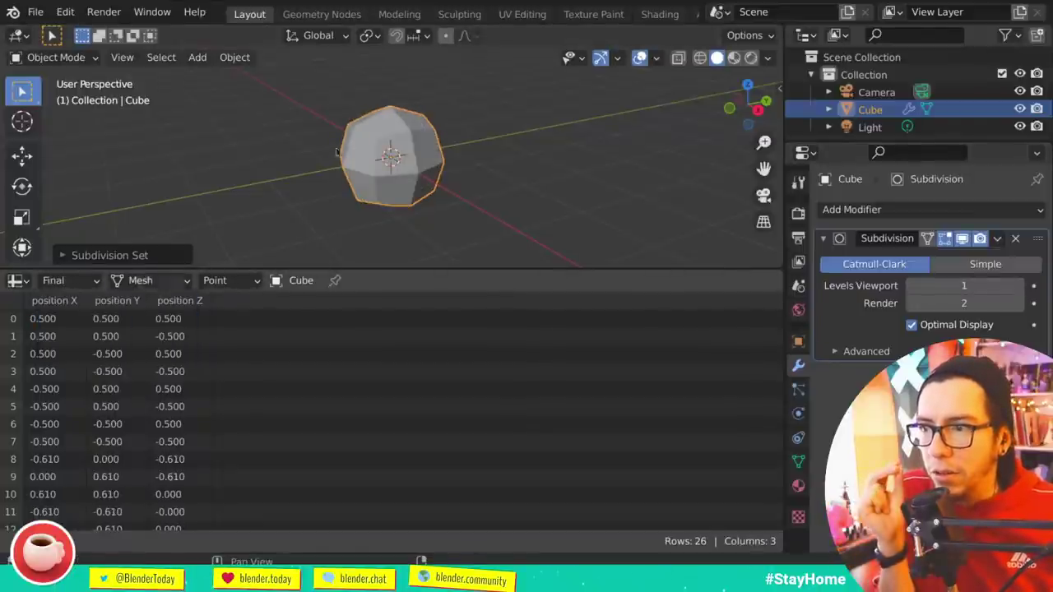
left_click(70, 280)
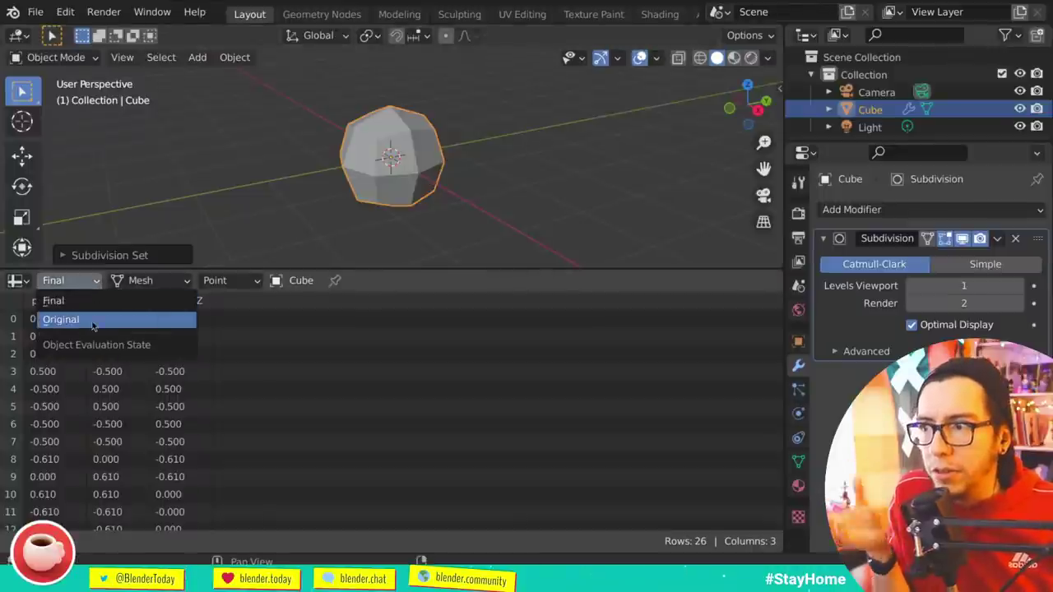
left_click(96, 327)
- Compare the cage in Edit Mode, switch the spreadsheet back to Final, and delete the Subdivision modifier
key("Tab")
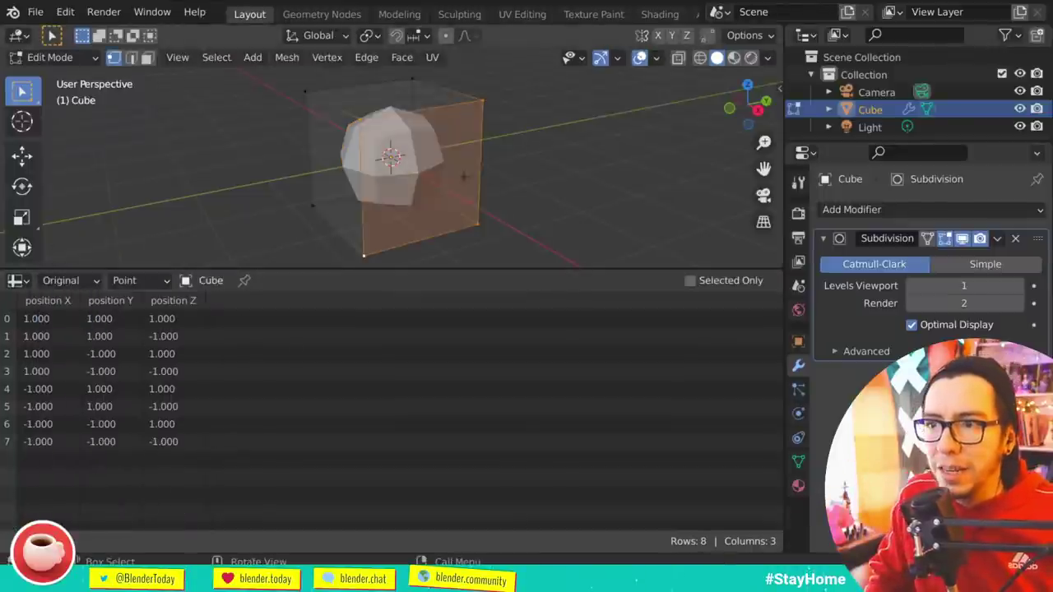
left_click_drag(747, 102, 740, 115)
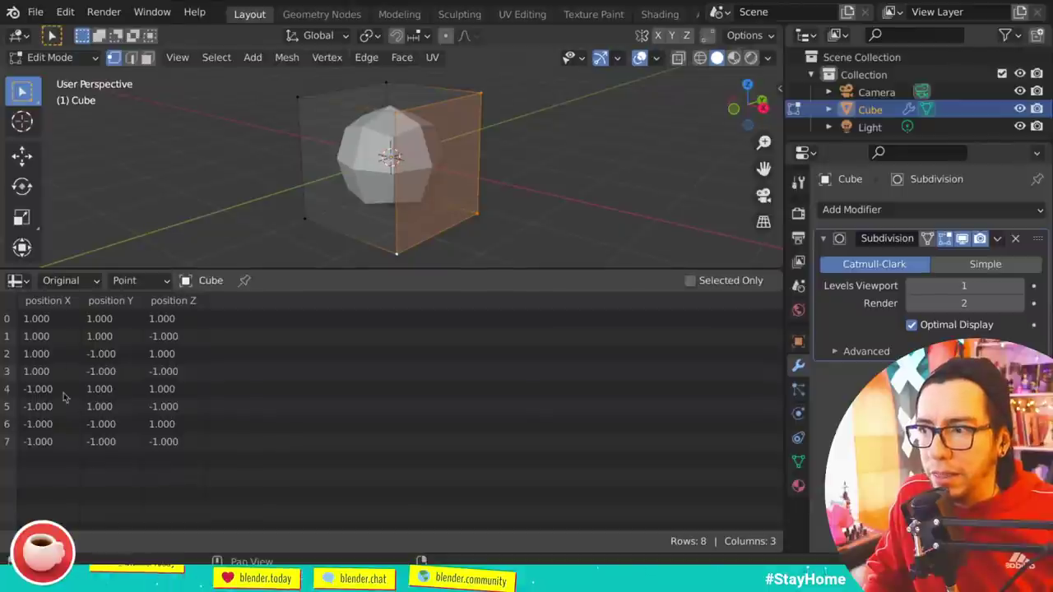
key("Tab")
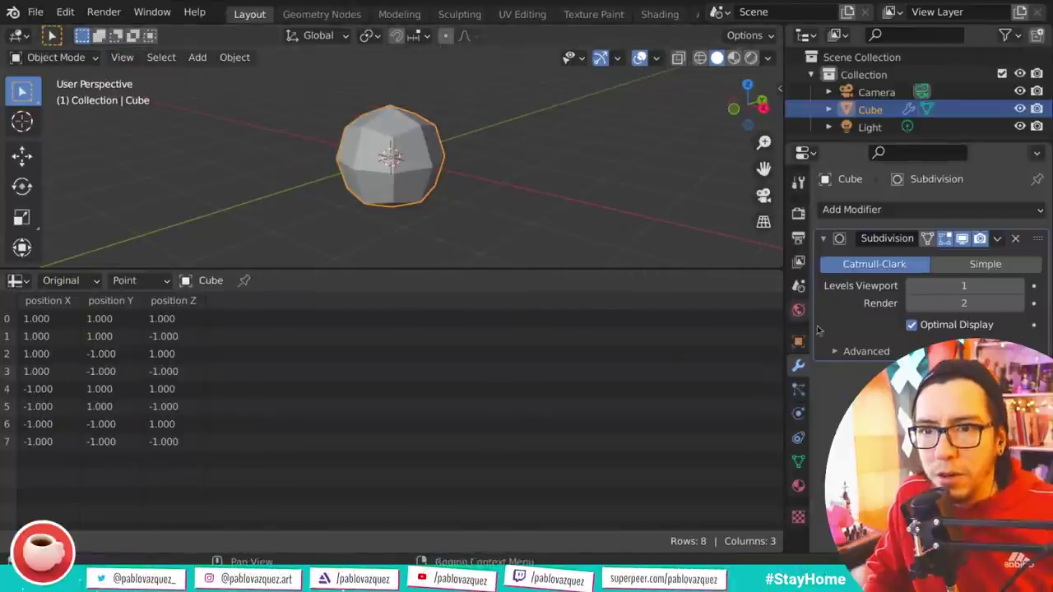
left_click(97, 282)
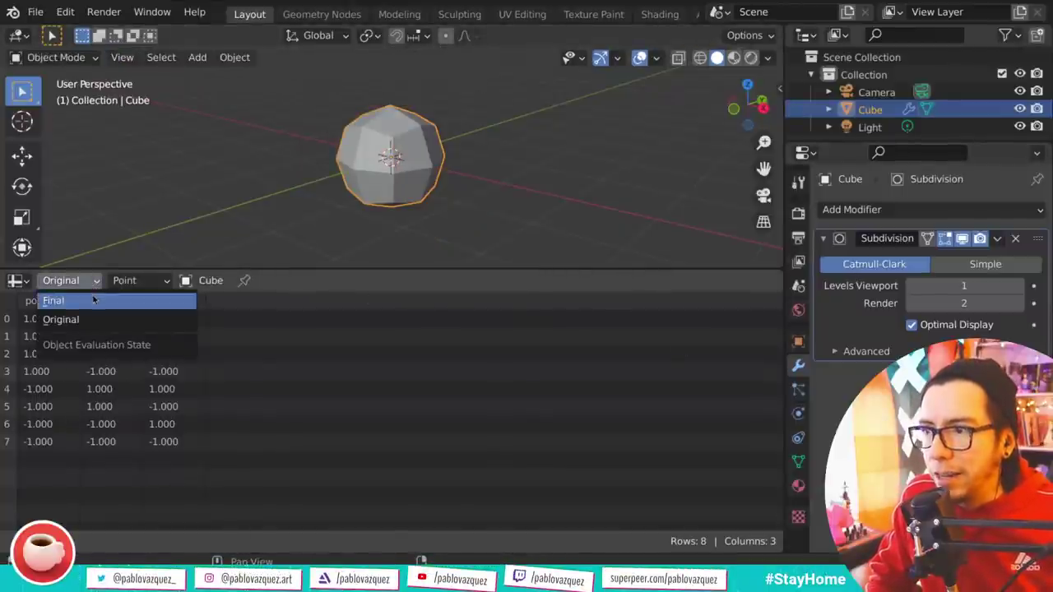
left_click(97, 297)
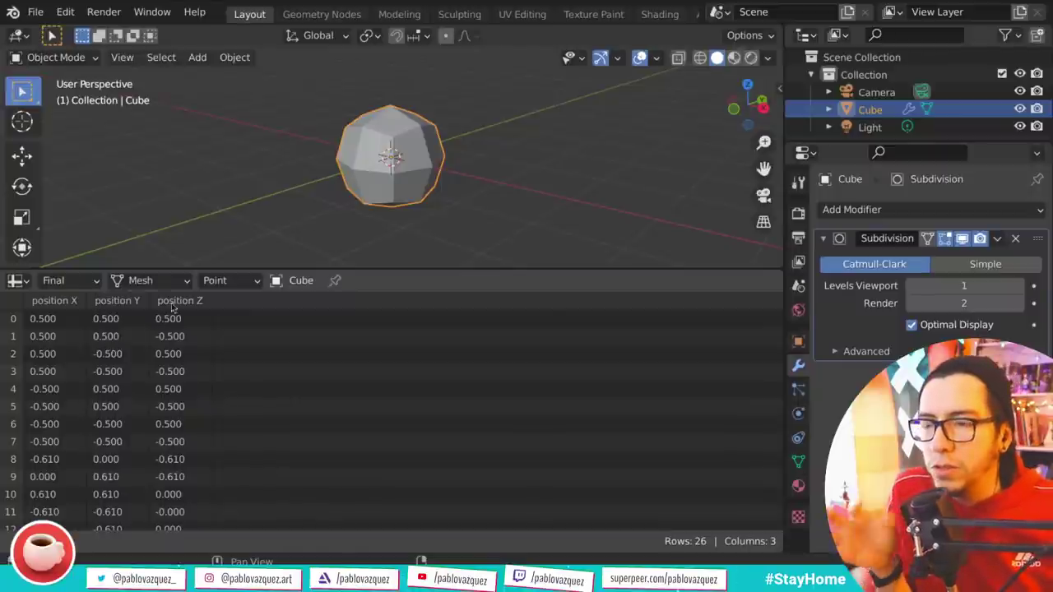
left_click(1015, 237)
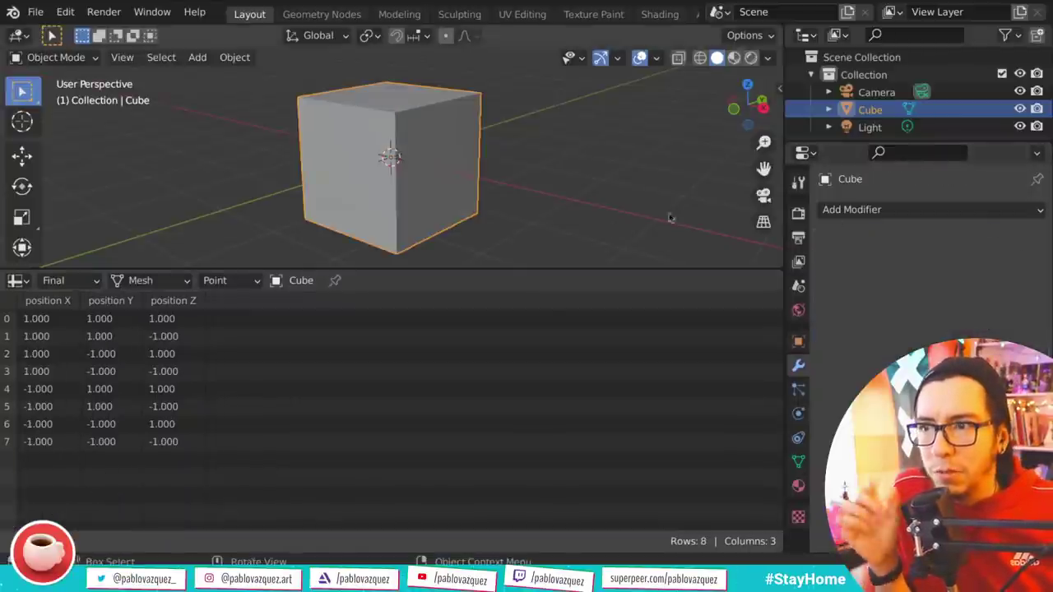
- Preview the Point Cloud component in the spreadsheet, then switch back to Mesh data
scroll(670, 218, "down", 3)
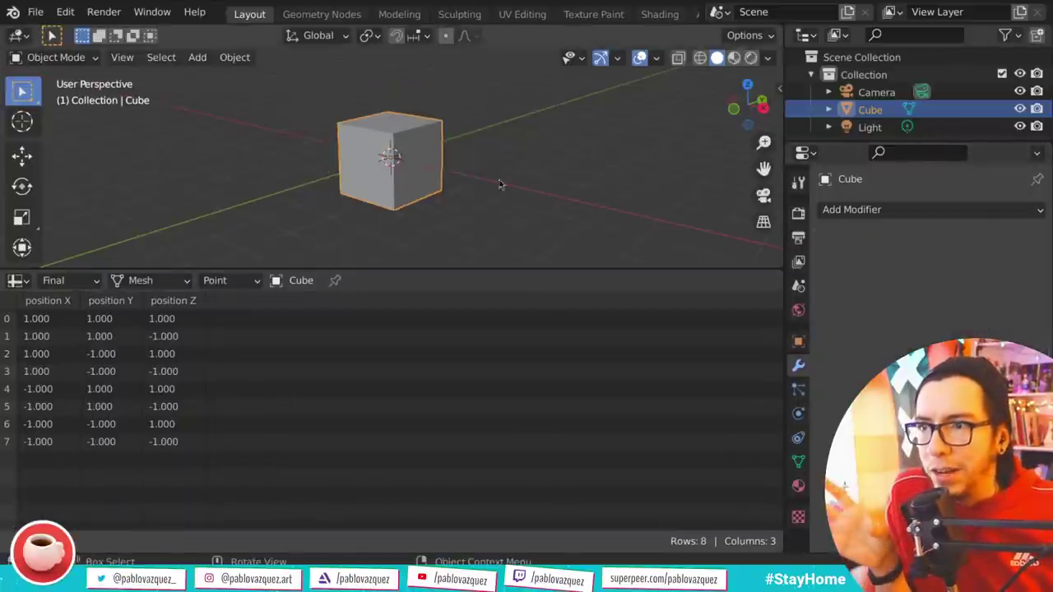
left_click(167, 285)
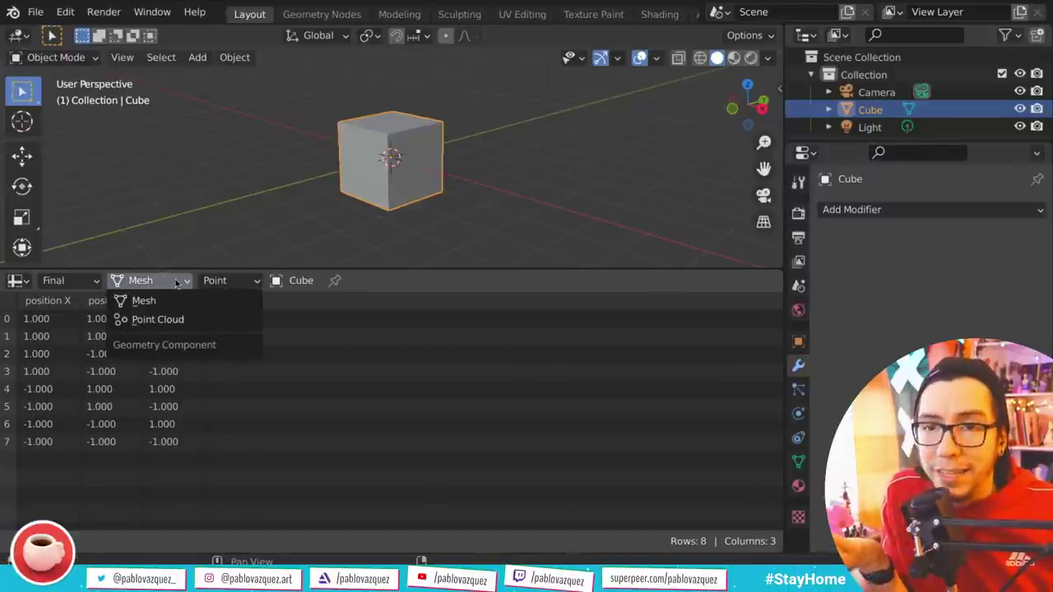
left_click(175, 282)
left_click(175, 284)
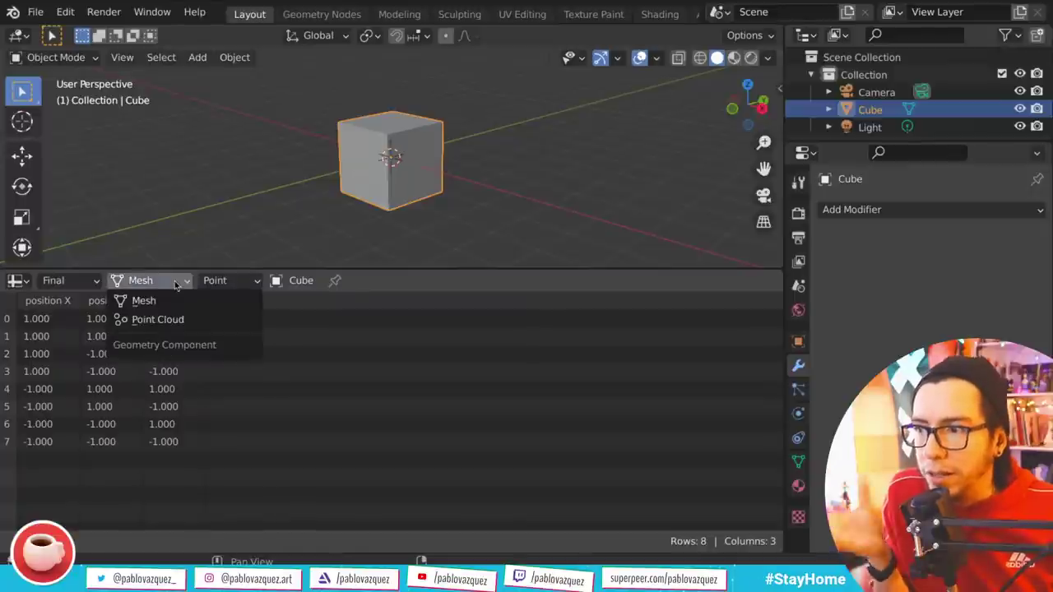
left_click(183, 320)
left_click(175, 285)
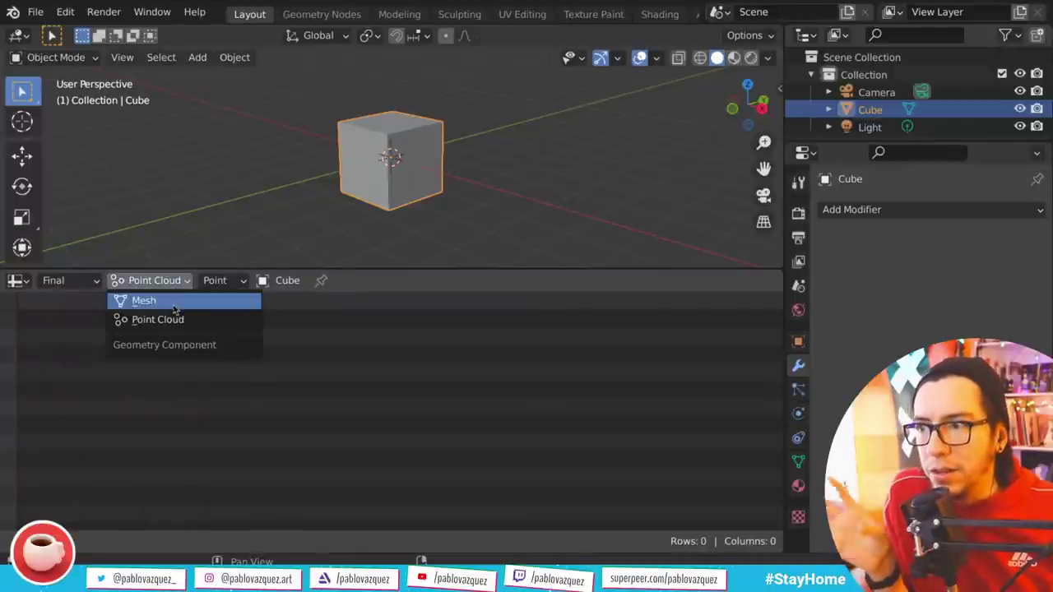
left_click(175, 301)
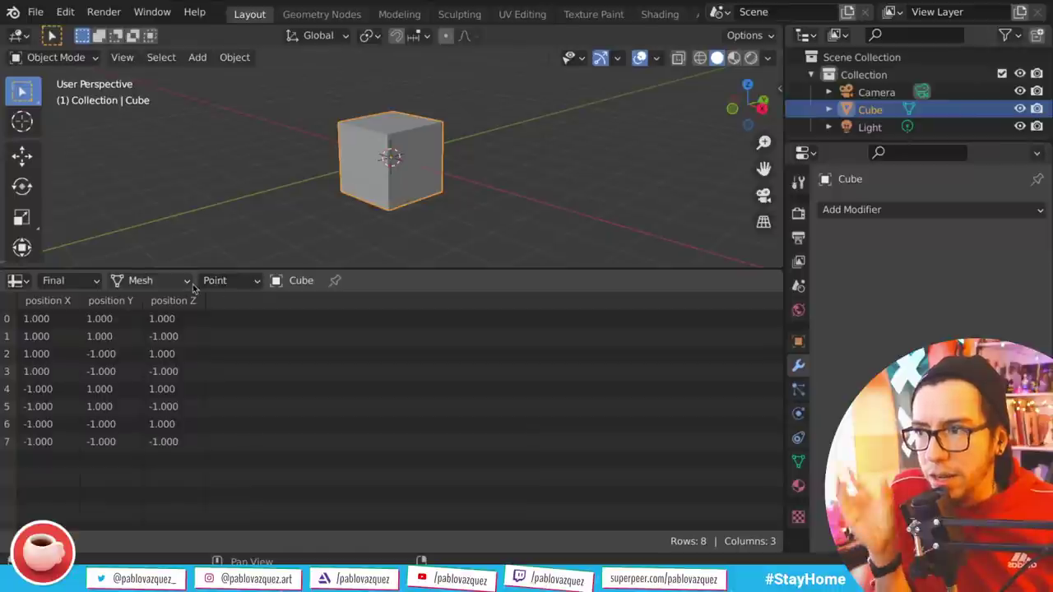
- Set the spreadsheet domain to Edge, put the cube in Edit Mode, and orbit around it
left_click(241, 282)
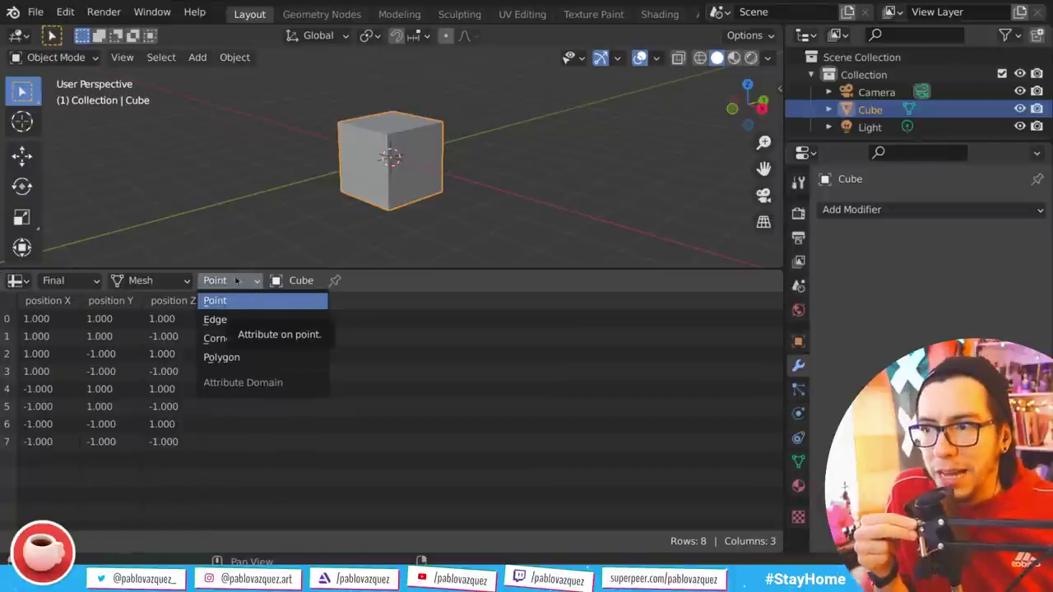
left_click(240, 282)
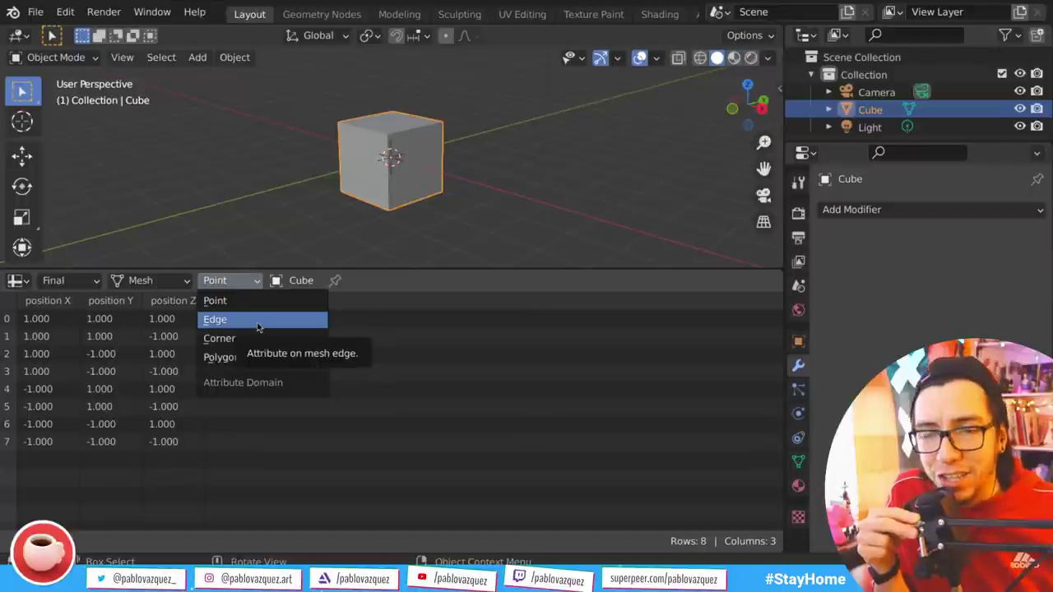
left_click(257, 325)
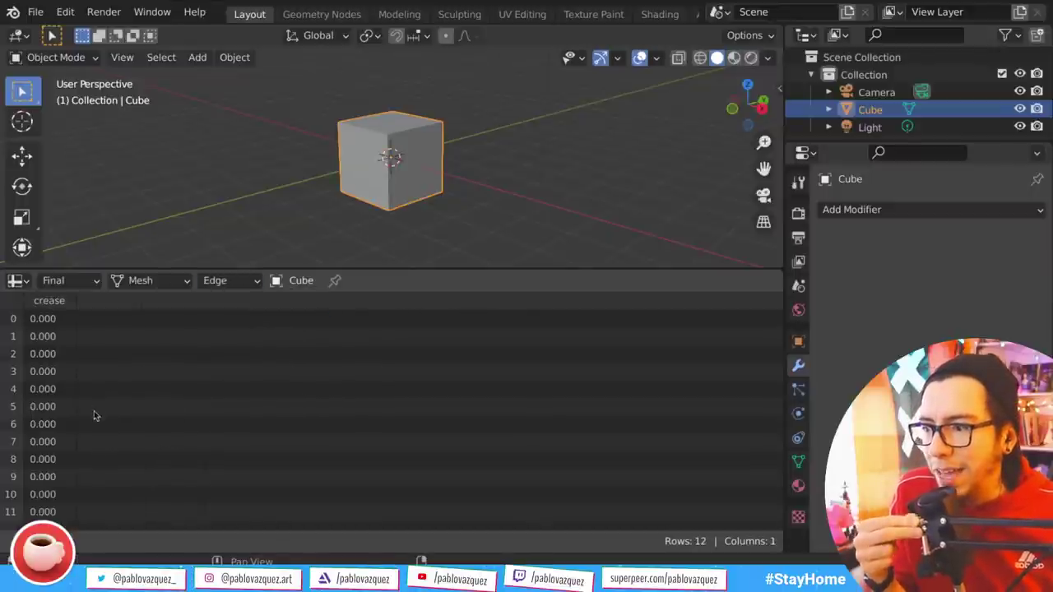
key("Tab")
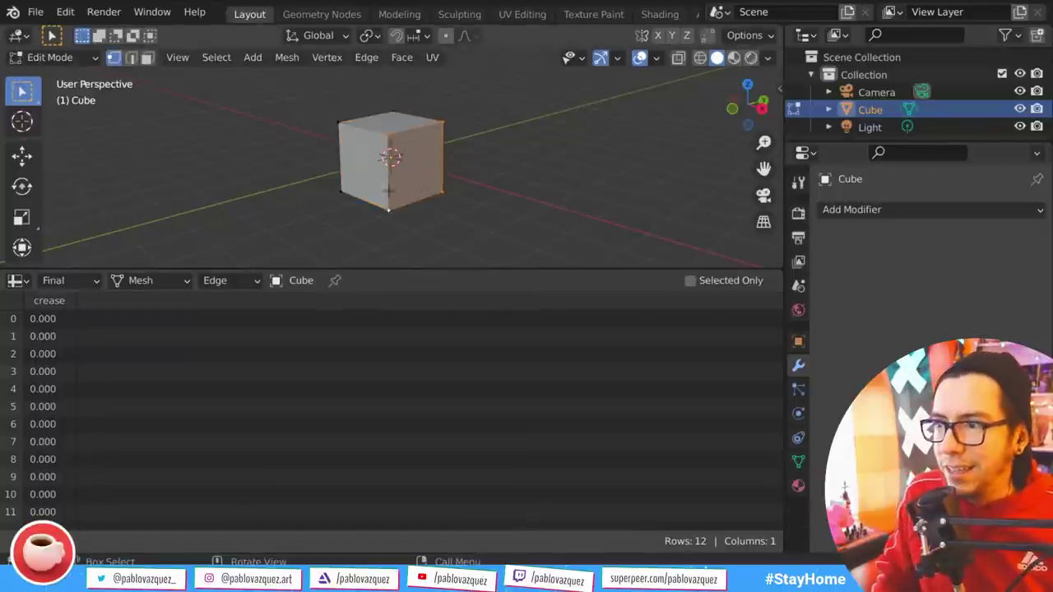
scroll(394, 187, "up", 2)
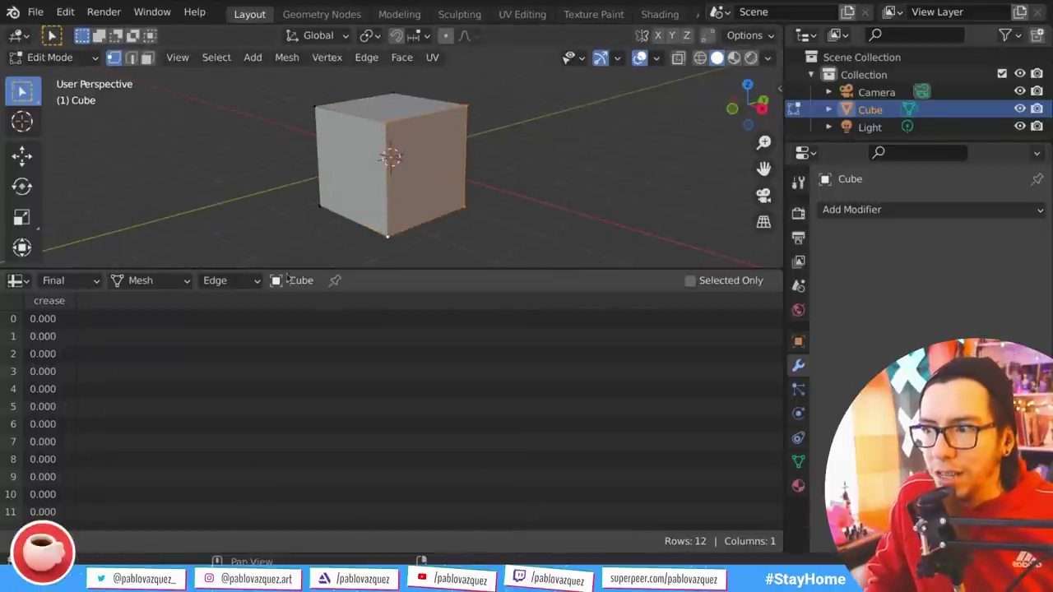
left_click_drag(345, 239, 512, 147)
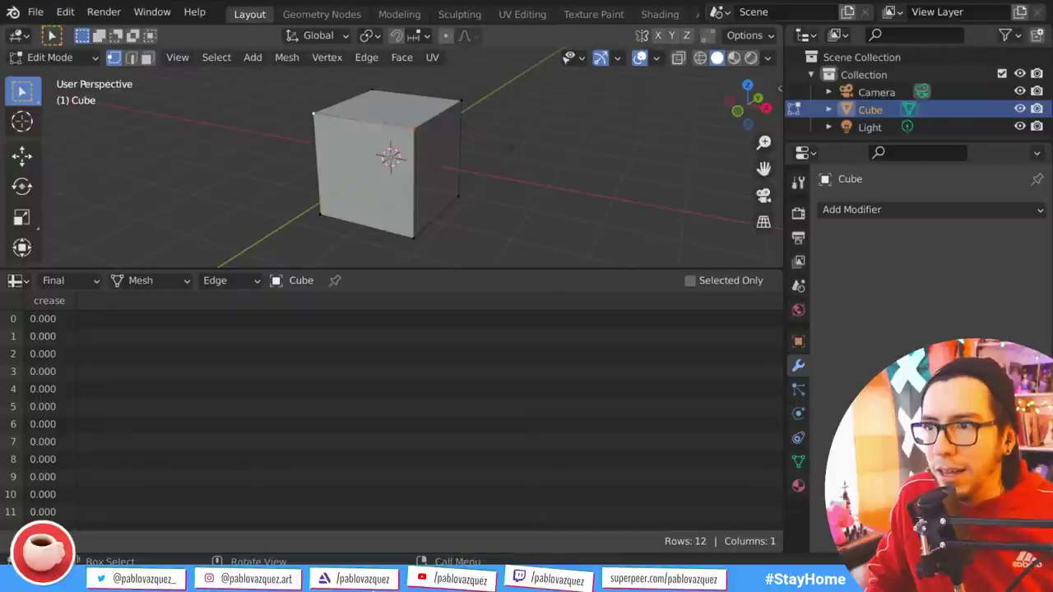
right_click(512, 148)
- Mark the top edge sharp from the Edge menu, then undo it
key("u")
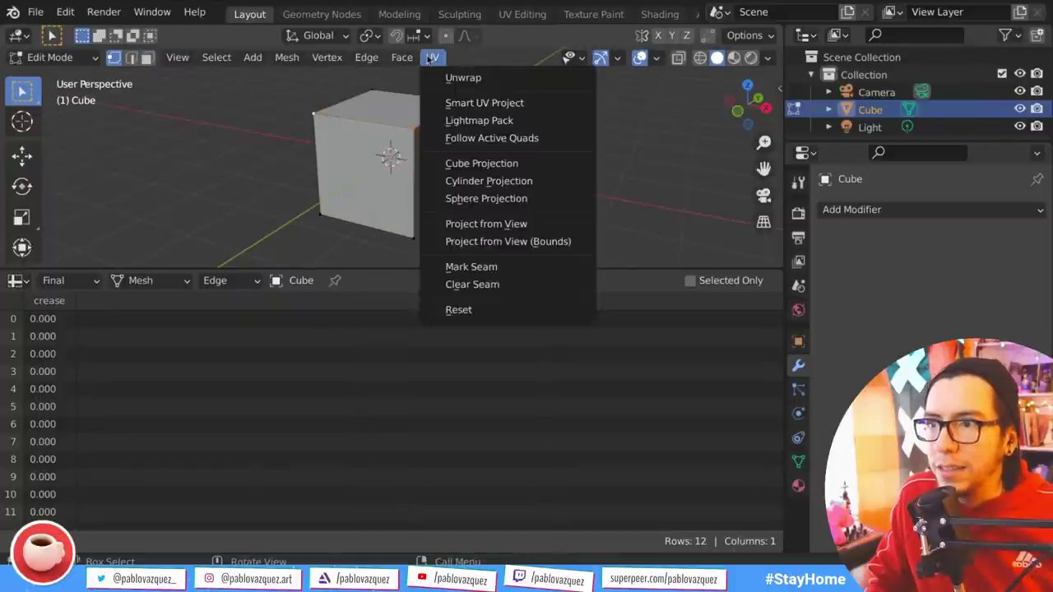
left_click(366, 56)
left_click(439, 408)
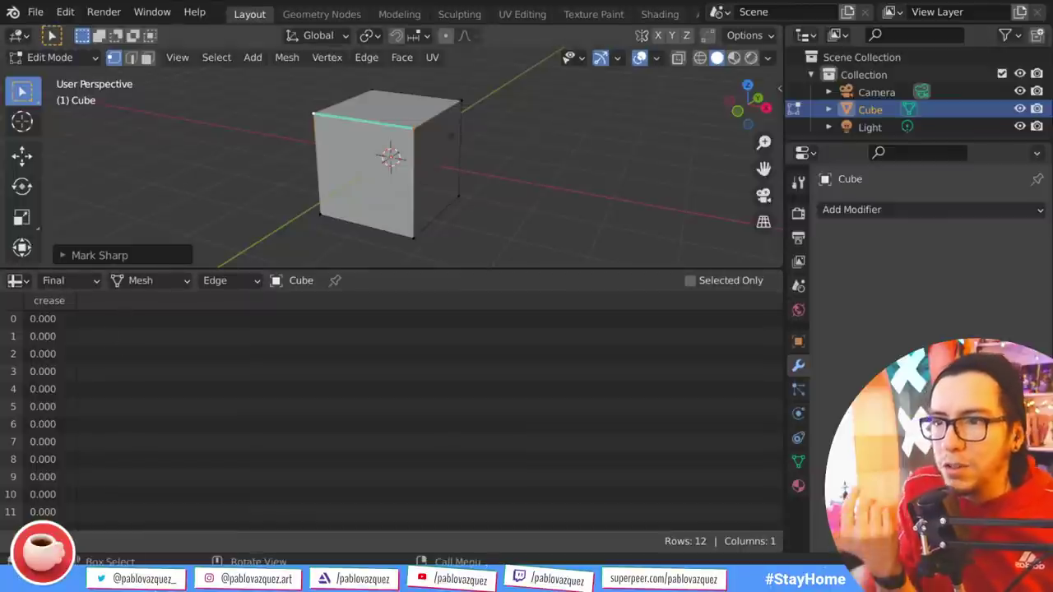
left_click(390, 157)
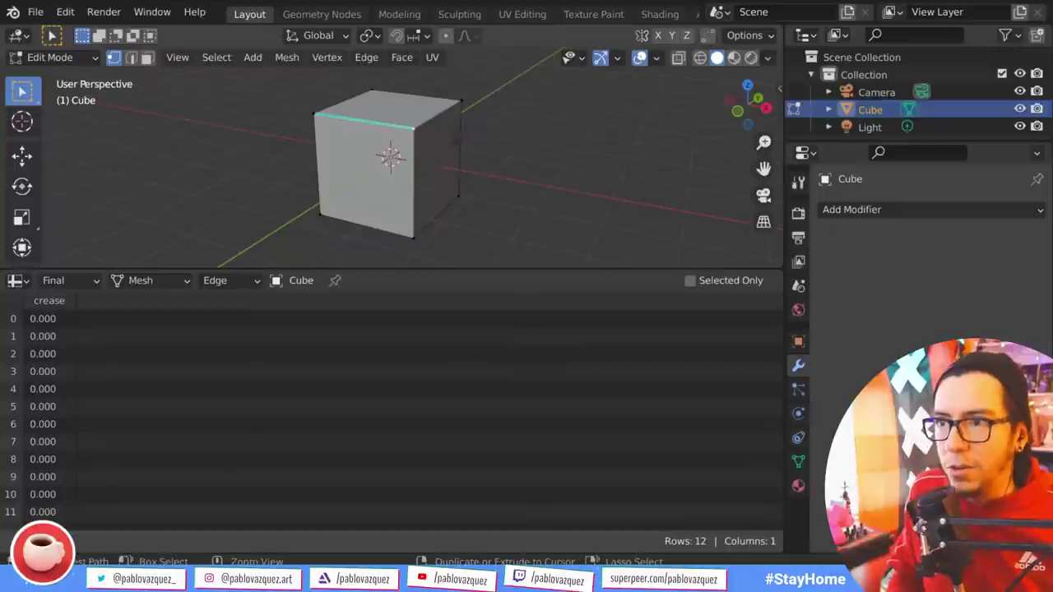
key("ctrl+z")
left_click_drag(436, 141, 469, 159)
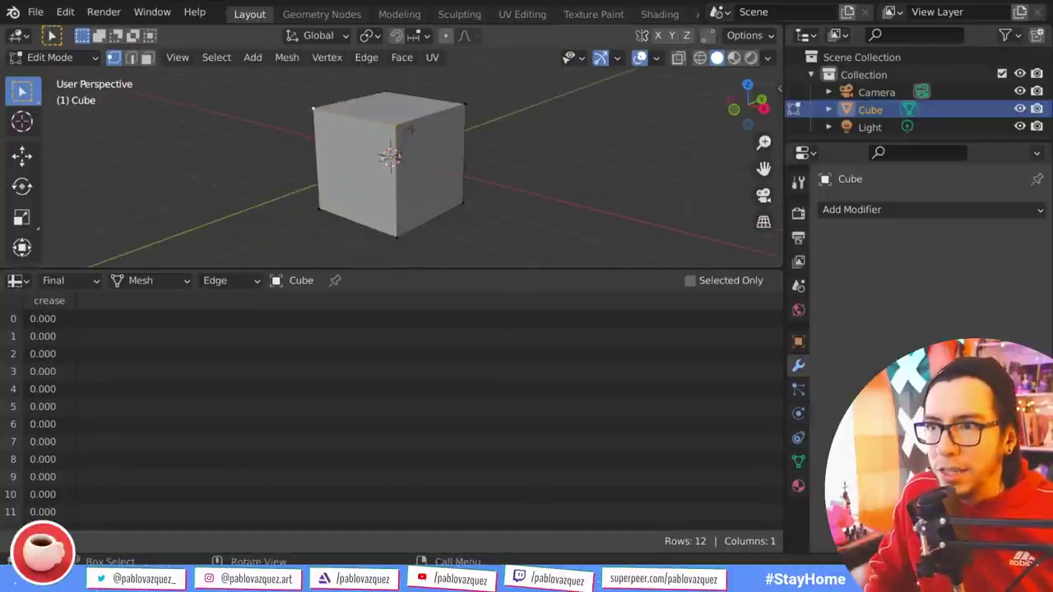
- Crease the two top edges to 0.875 and the front vertical edge to 1.000
key("shift+e")
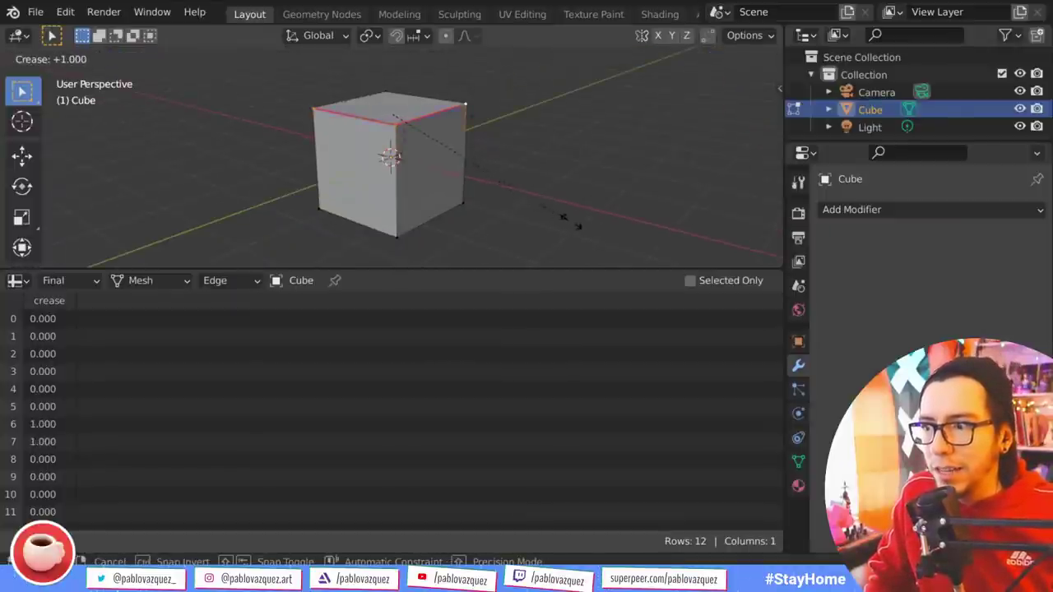
left_click(504, 205)
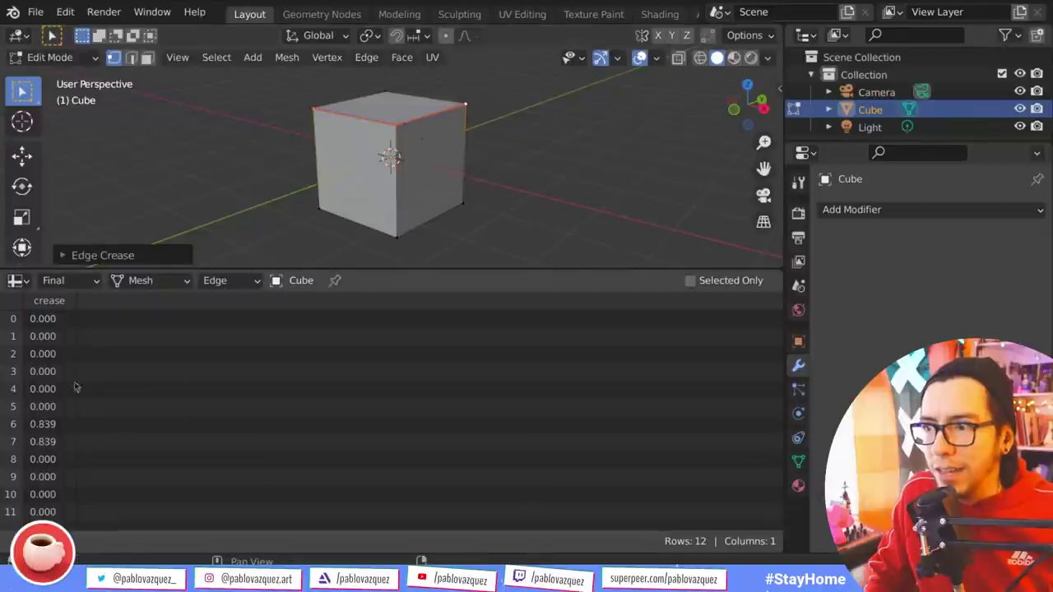
key("shift+e")
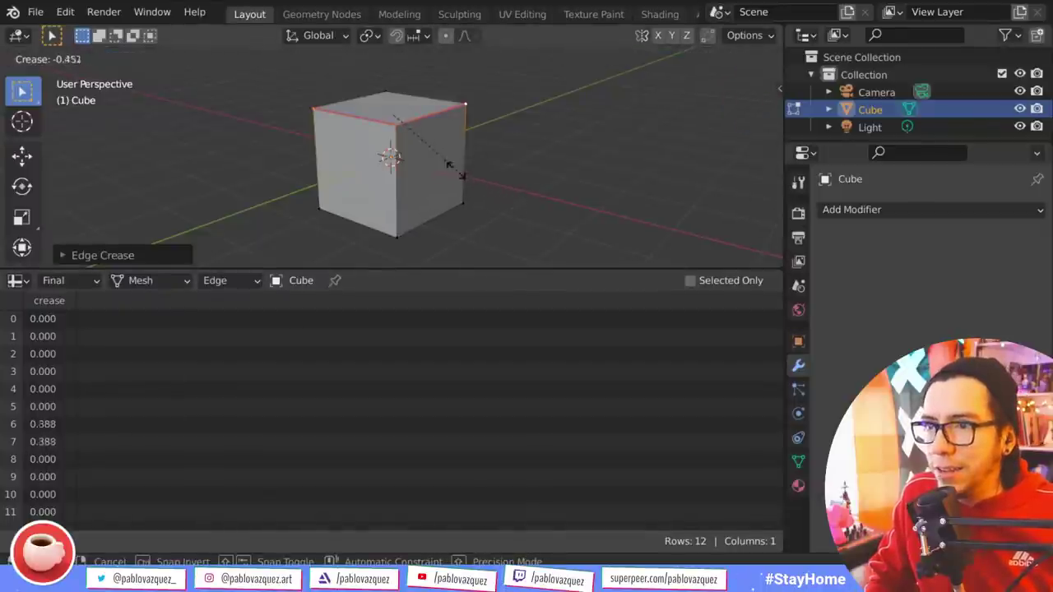
left_click(450, 166)
left_click(399, 205, "shift")
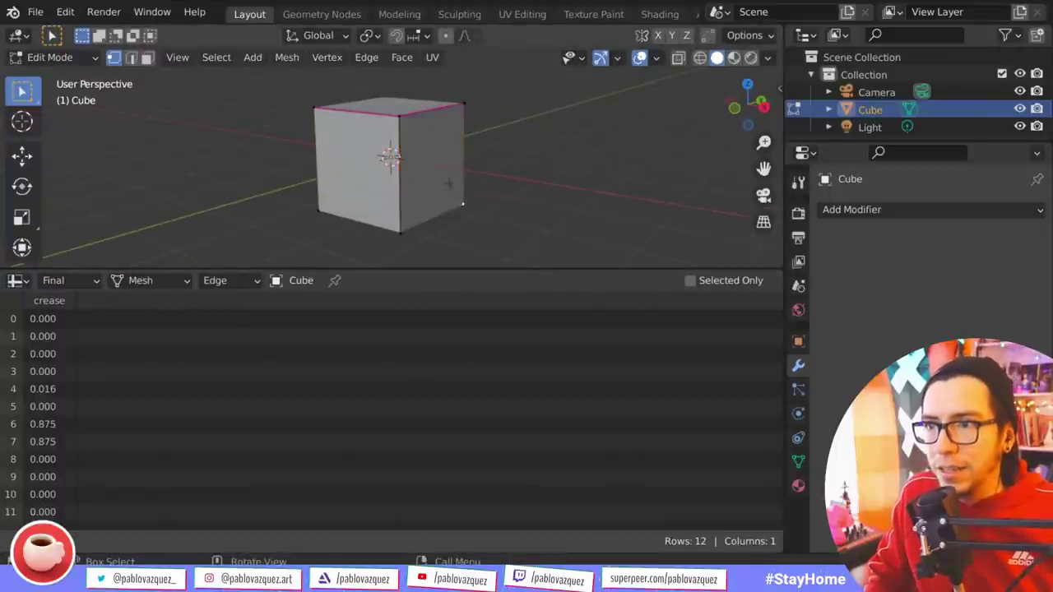
key("shift+e")
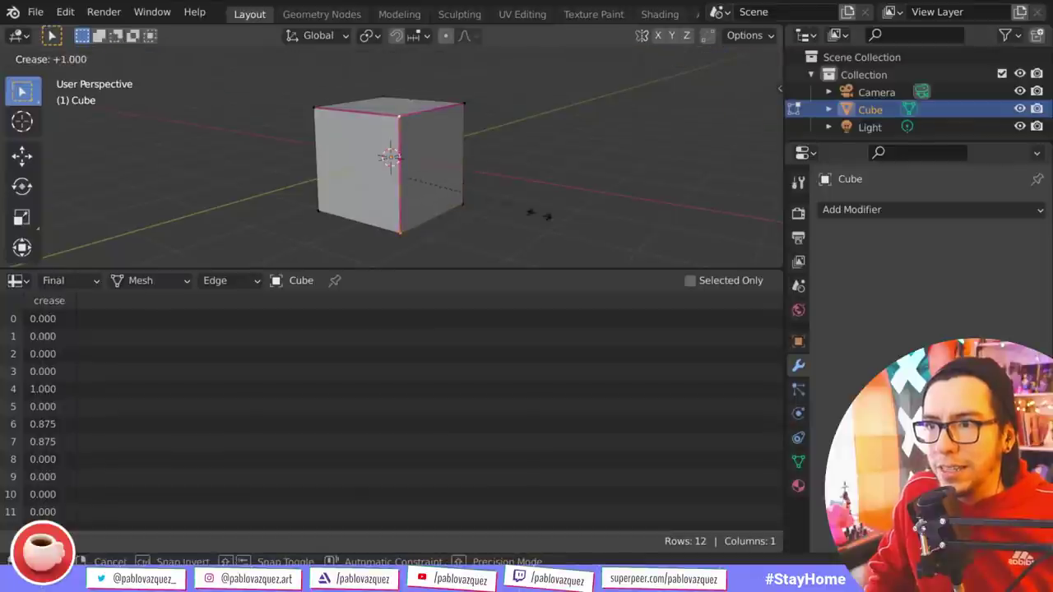
key("Escape")
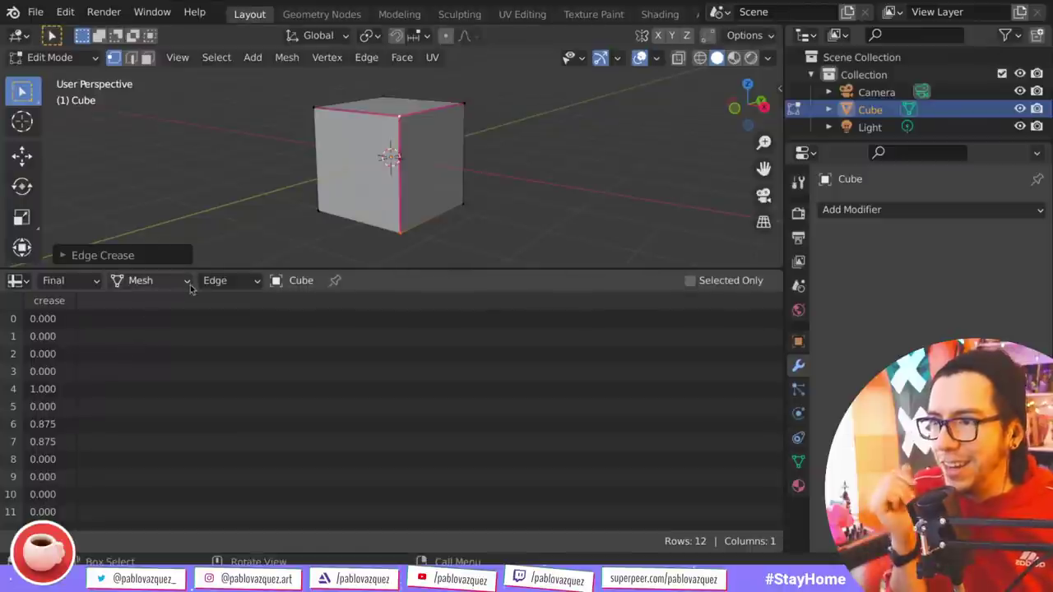
- Inspect the per-corner UVMap values, then switch the spreadsheet domain to Face
left_click(236, 280)
left_click(245, 343)
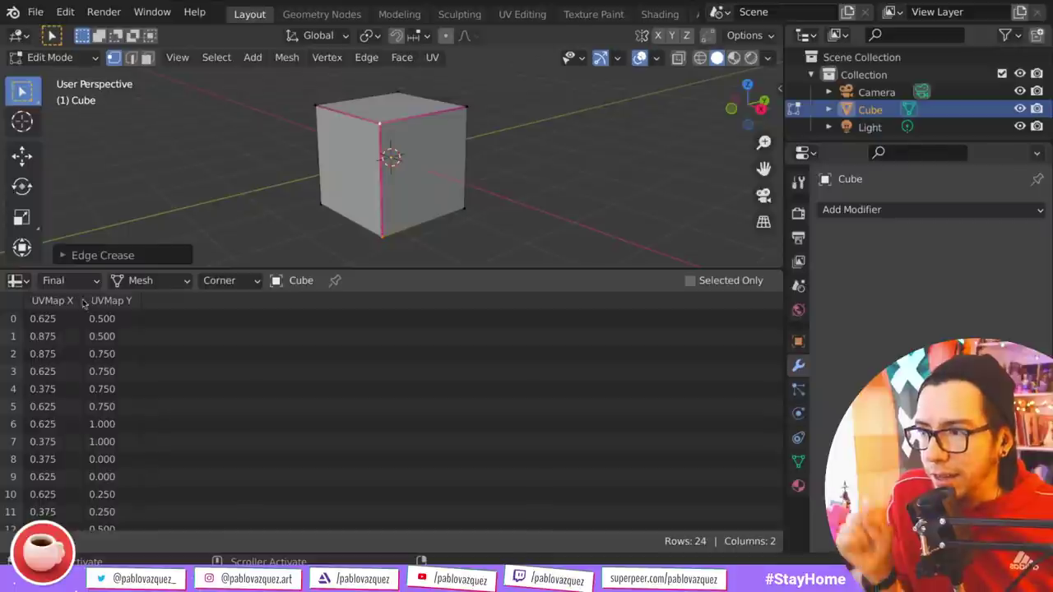
scroll(122, 440, "down", 3)
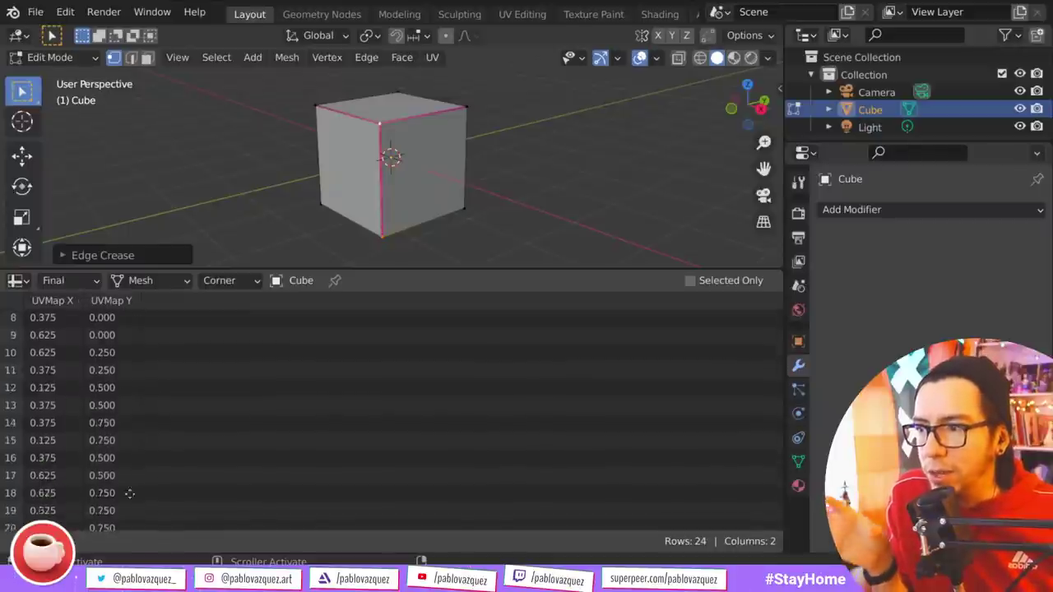
scroll(157, 439, "up", 3)
left_click(226, 281)
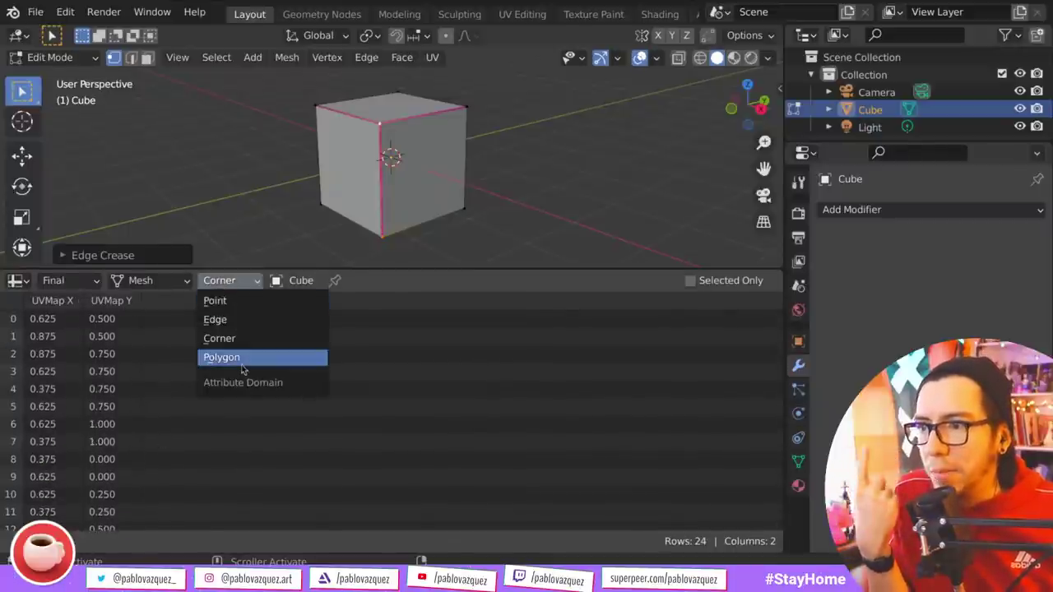
left_click(243, 363)
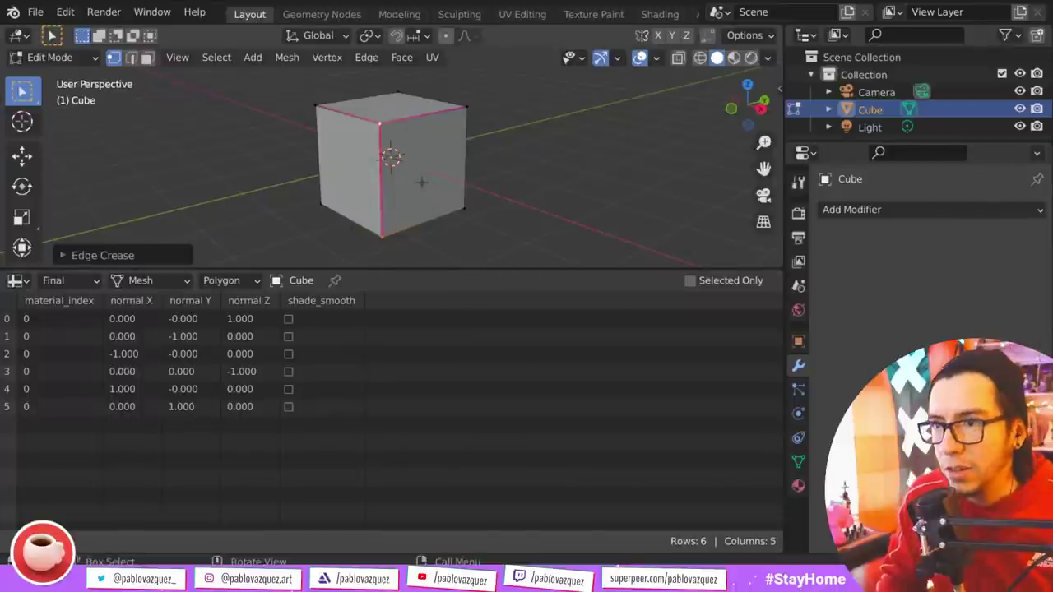
- Turn on face normals display in the Viewport Overlays
mouse_move(421, 183)
left_mouse_down()
mouse_move(455, 175)
mouse_move(409, 177)
left_mouse_up()
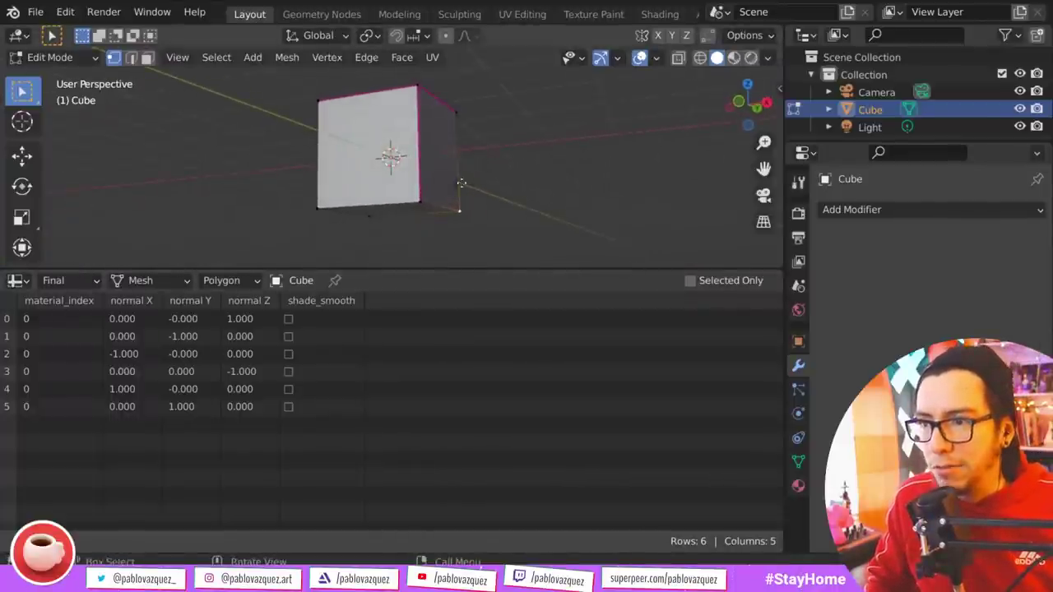
key("g")
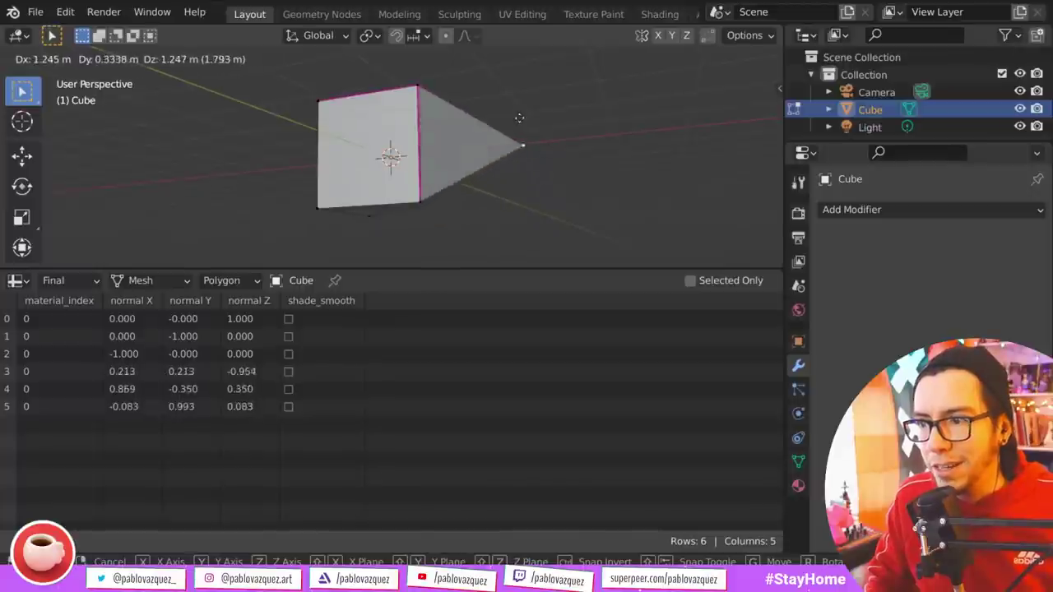
key("Escape")
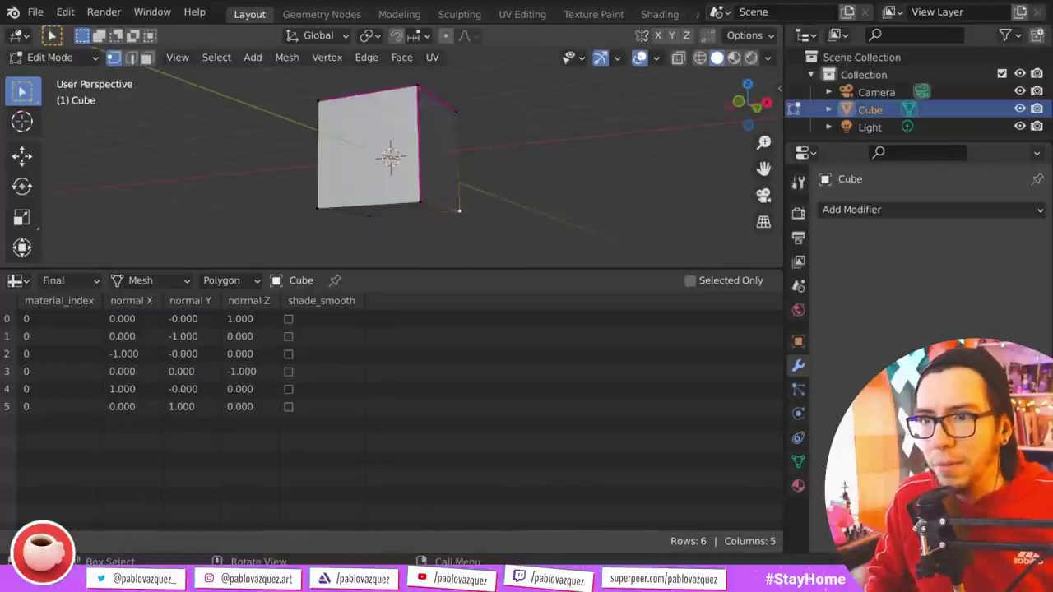
left_click(657, 58)
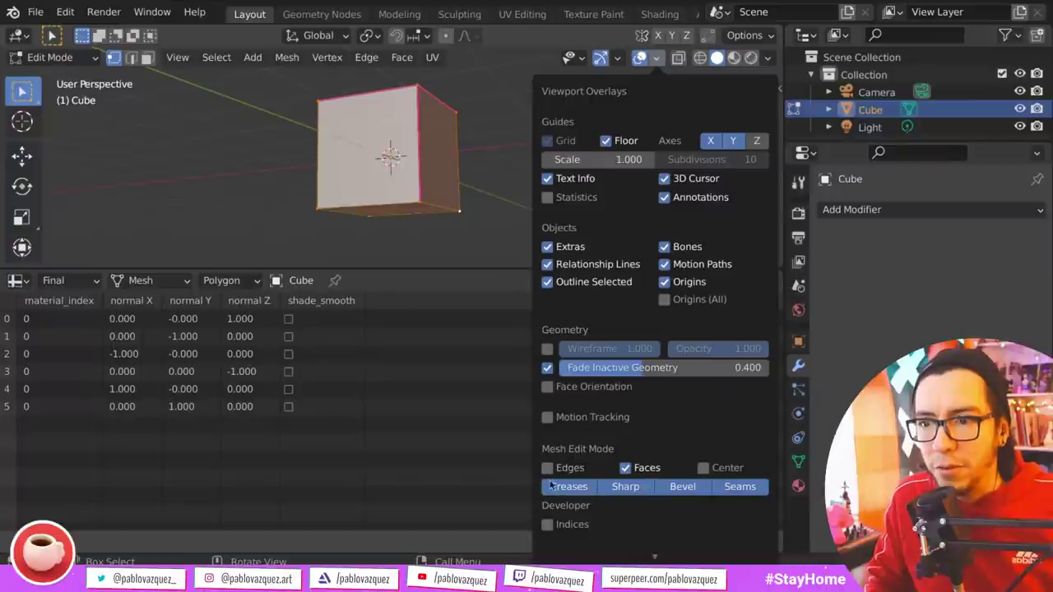
scroll(555, 486, "down", 5)
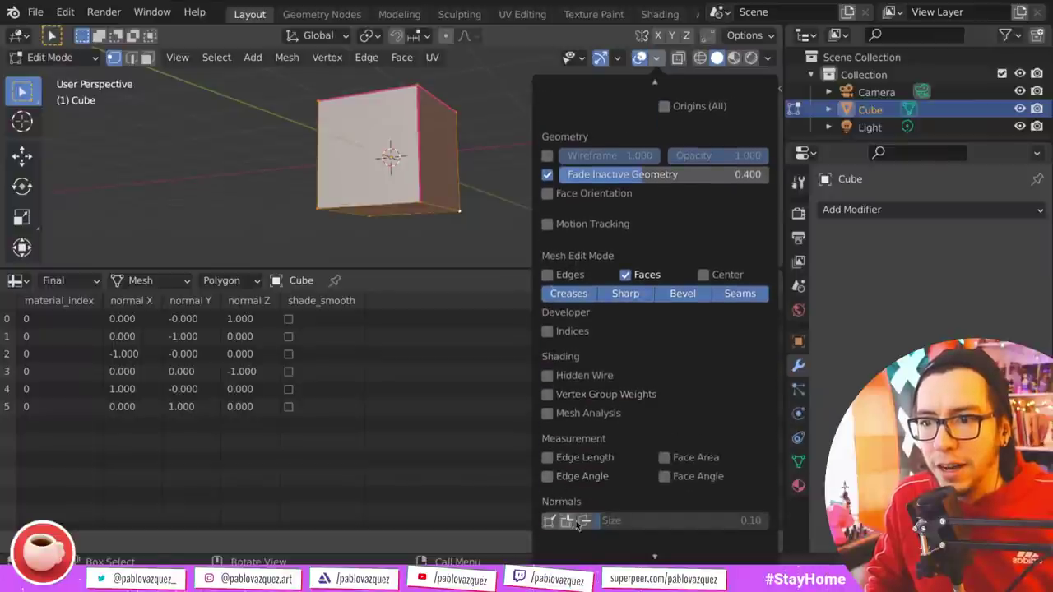
left_click(656, 58)
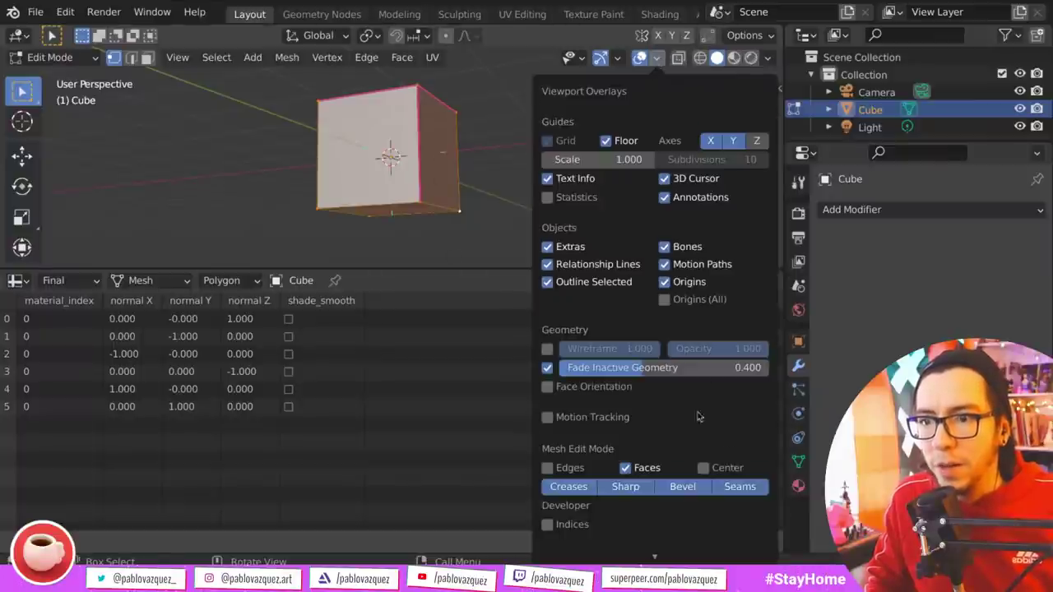
scroll(700, 417, "down", 5)
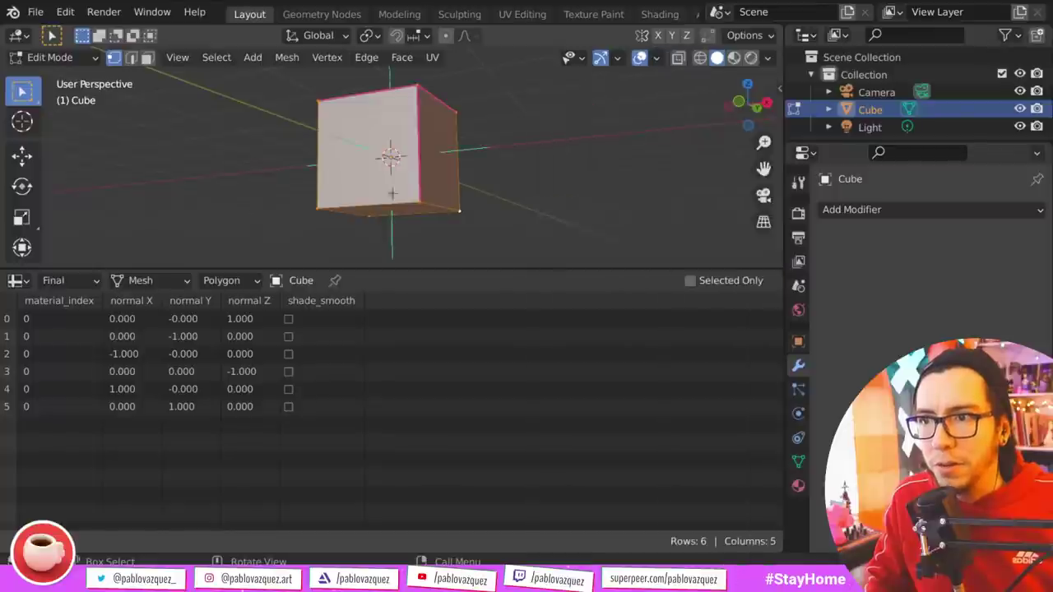
- Pull a corner vertex outward so the adjacent face normals tilt
key("g")
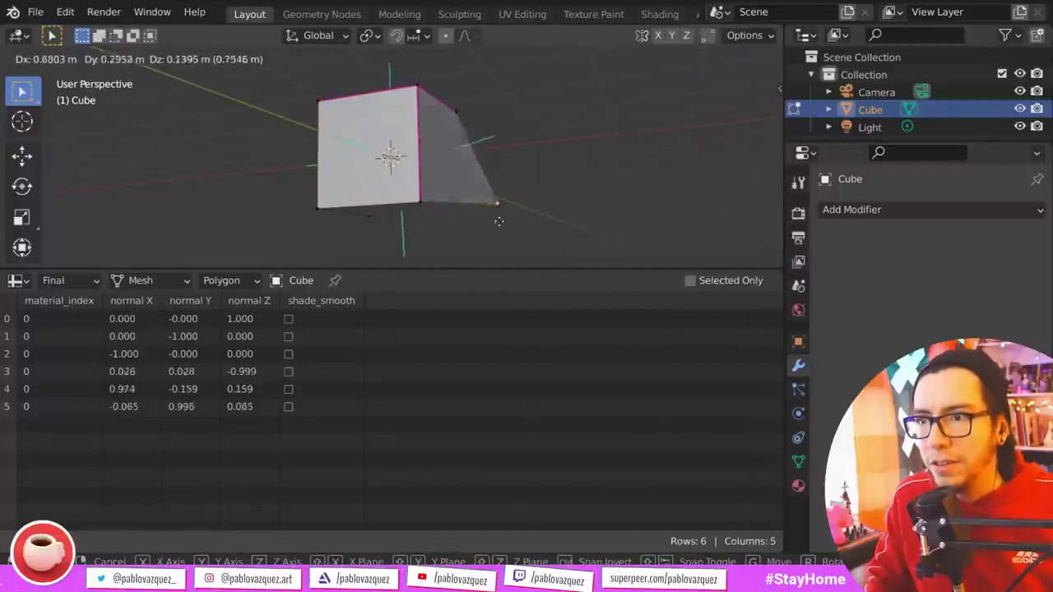
left_click(537, 162)
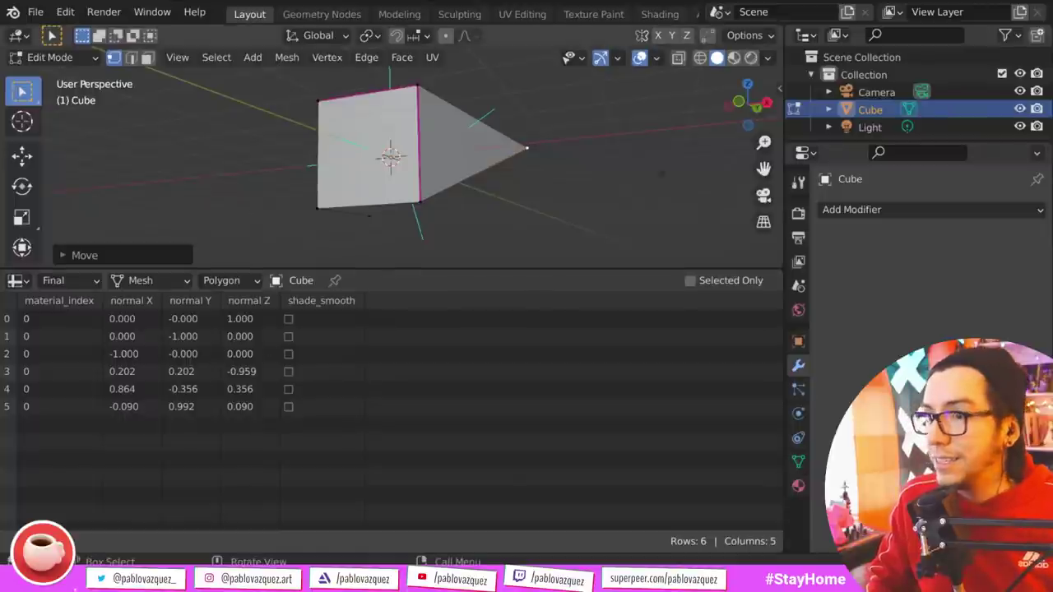
key("g")
left_click(619, 181)
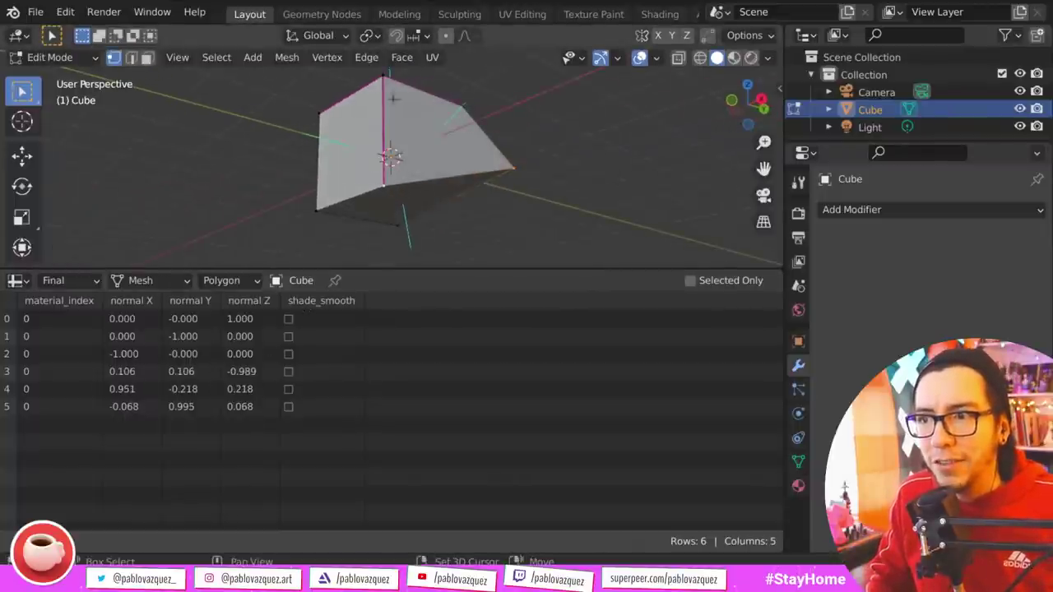
- Switch to face select mode and select the top and front faces
left_click(383, 76, "shift")
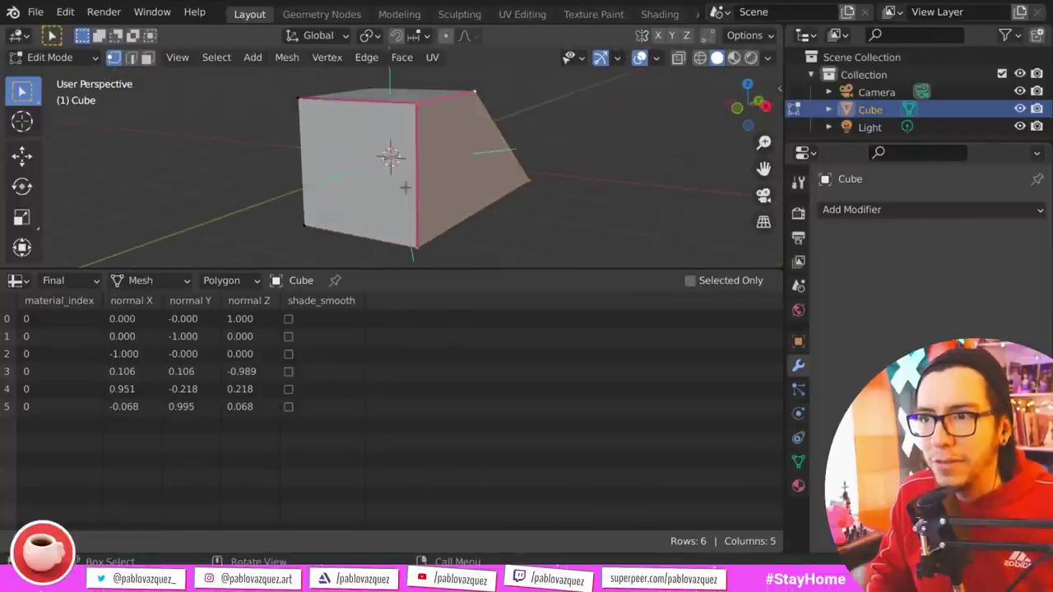
key("3")
left_click(373, 192, "shift")
- Shade the two selected faces smooth and show the cube's Material properties
right_click(387, 168)
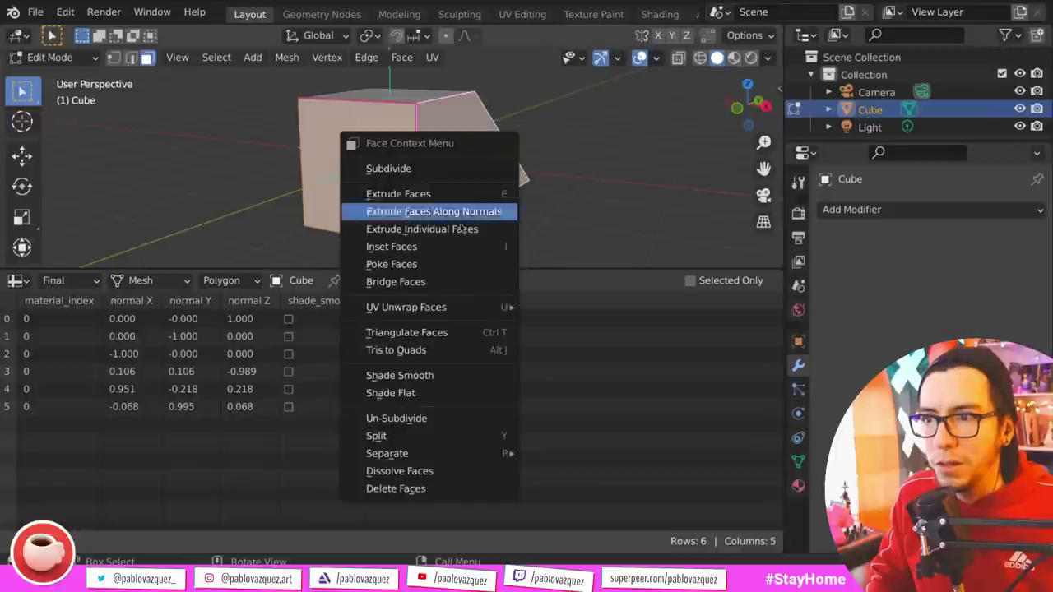
left_click(400, 375)
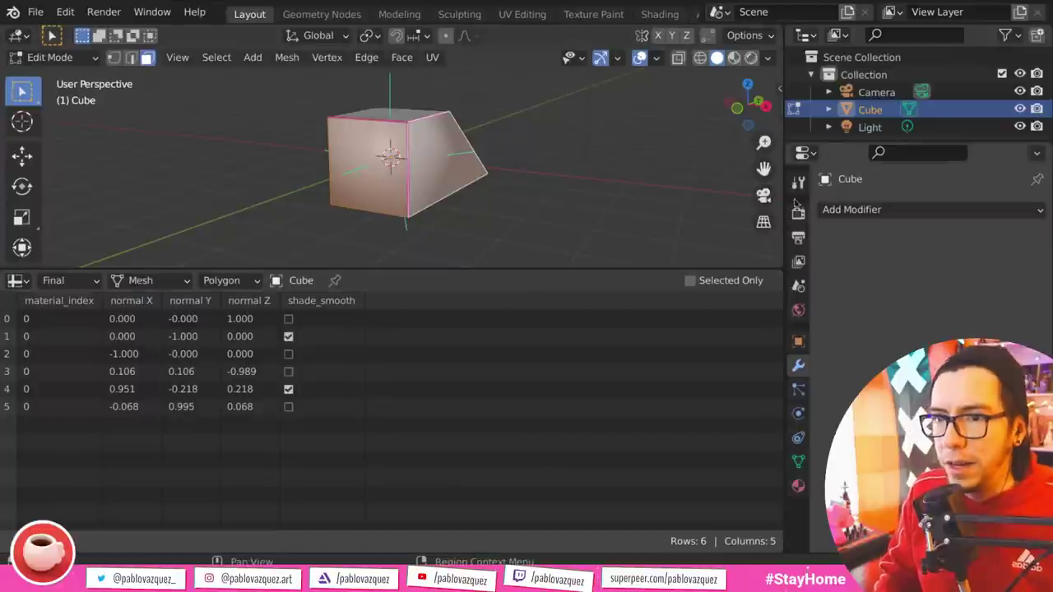
left_click(798, 484)
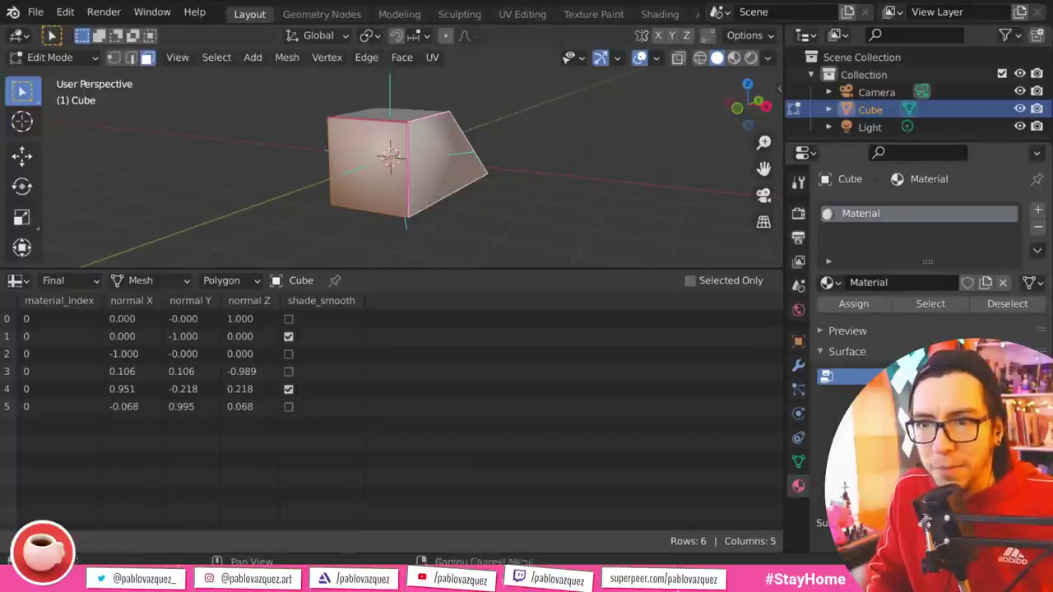
- Add a second slot with a new Material.001 and assign it to the selected faces
left_click_drag(753, 101, 740, 108)
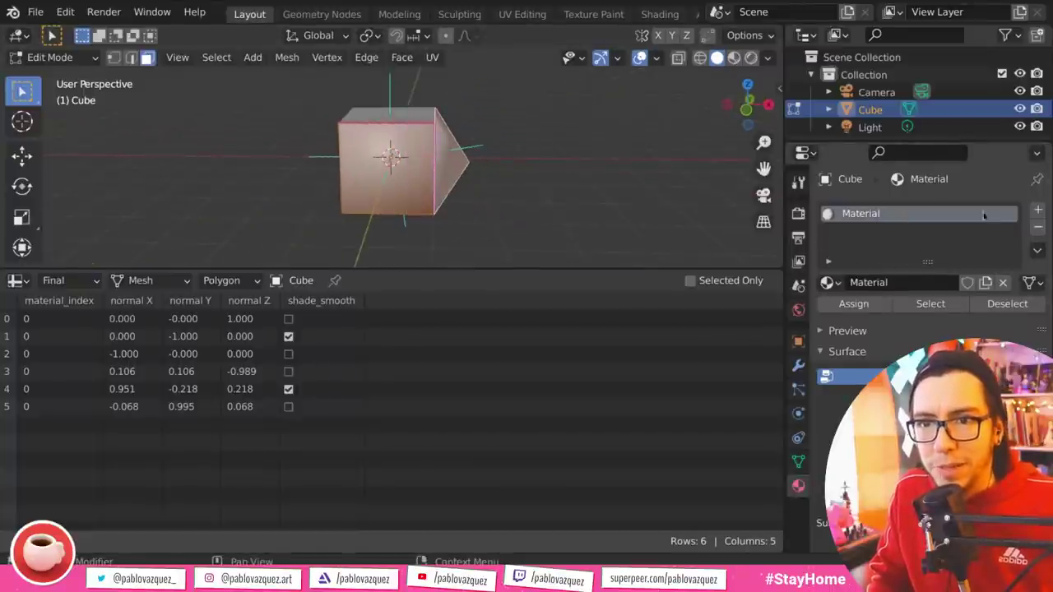
left_click(1038, 210)
left_click(931, 319)
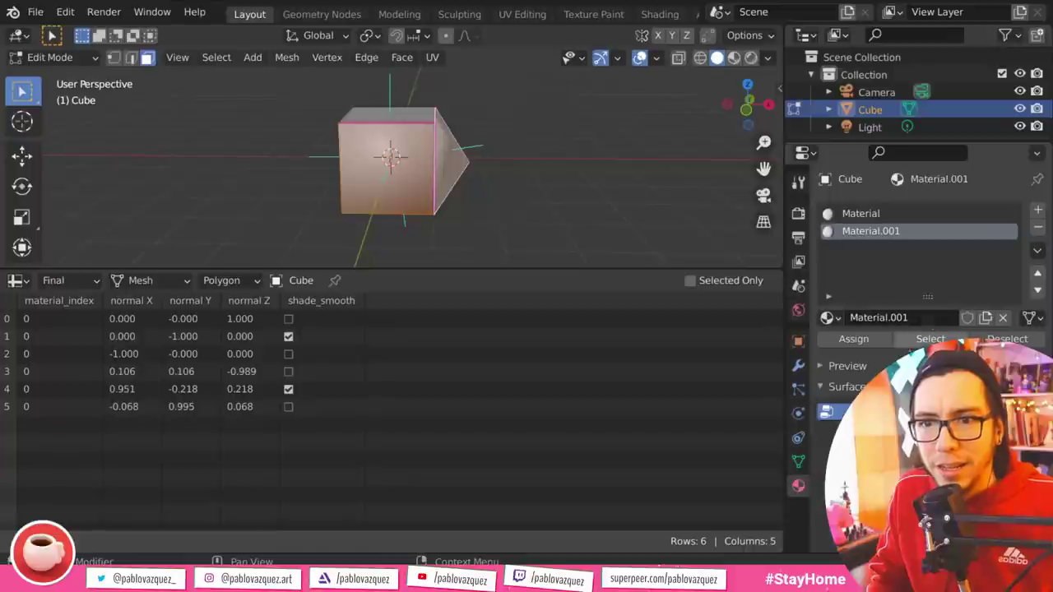
left_click_drag(745, 105, 742, 107)
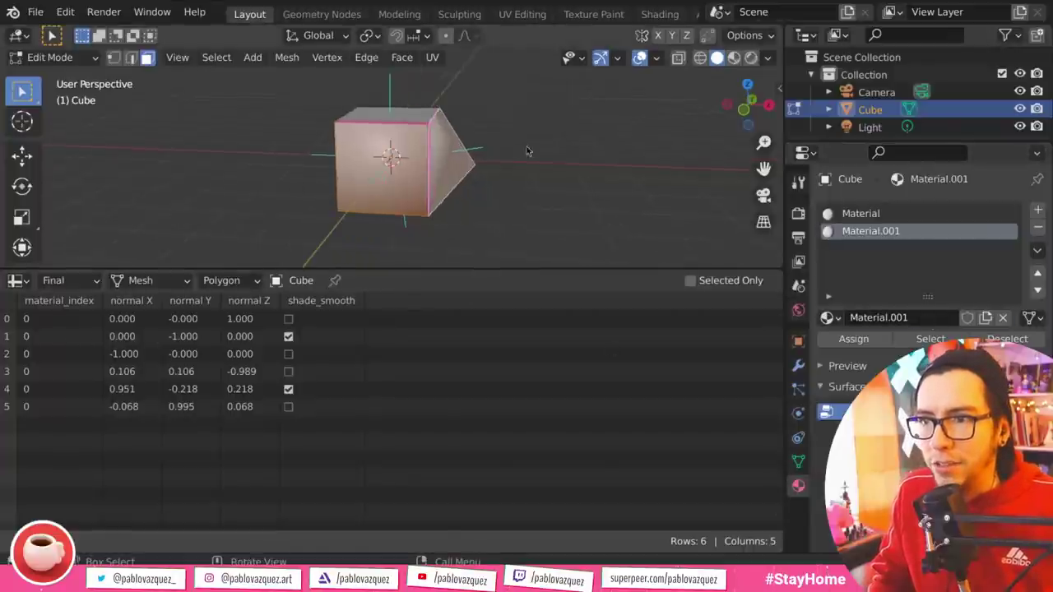
left_click(855, 343)
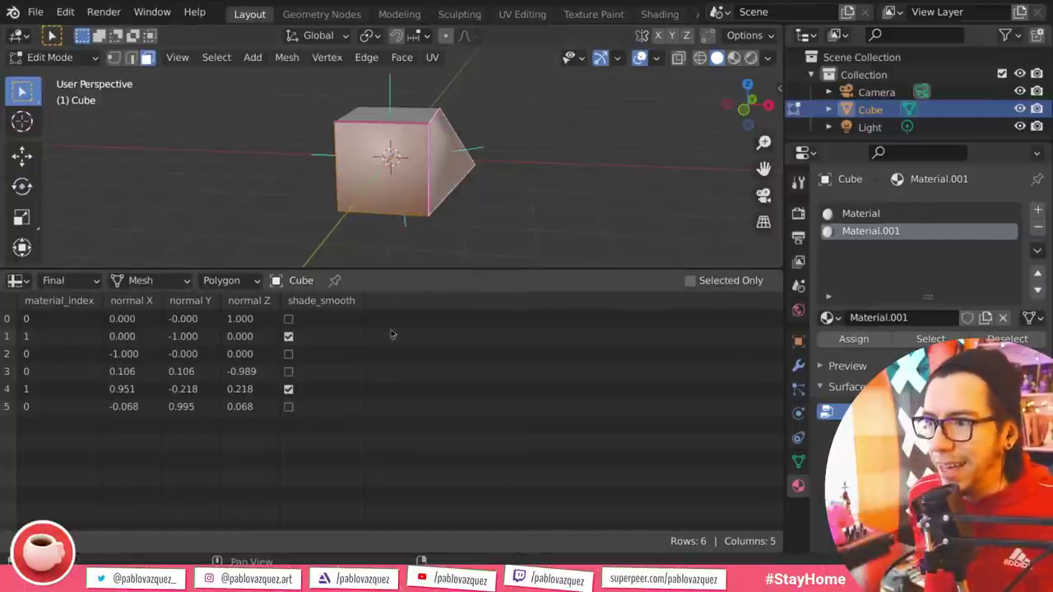
left_click(913, 214)
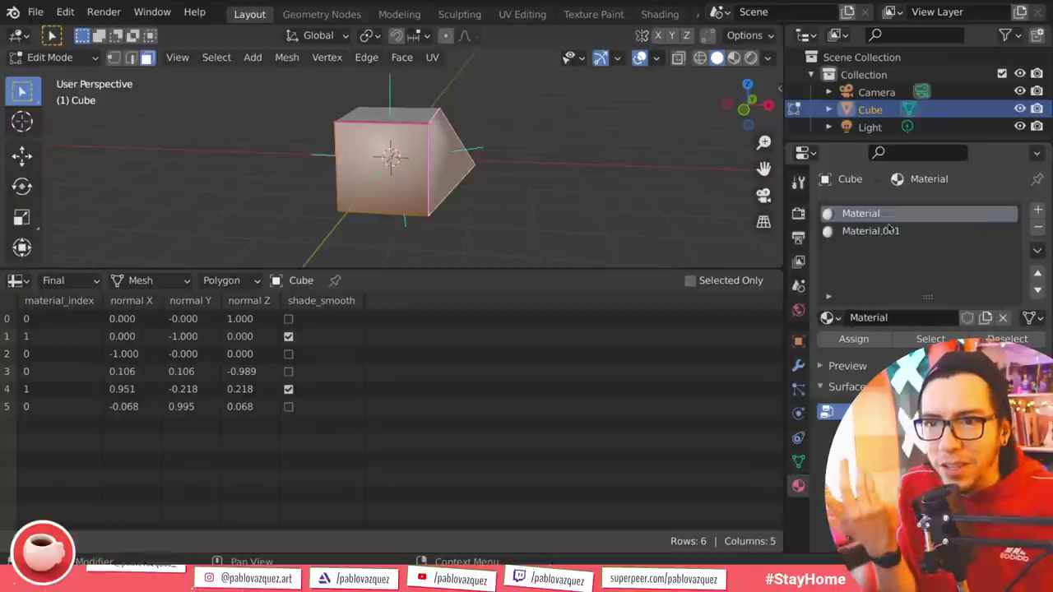
left_click(921, 231)
- Add six more empty material slots to the cube
left_click(1038, 212)
left_click(1038, 212)
left_click(1038, 212)
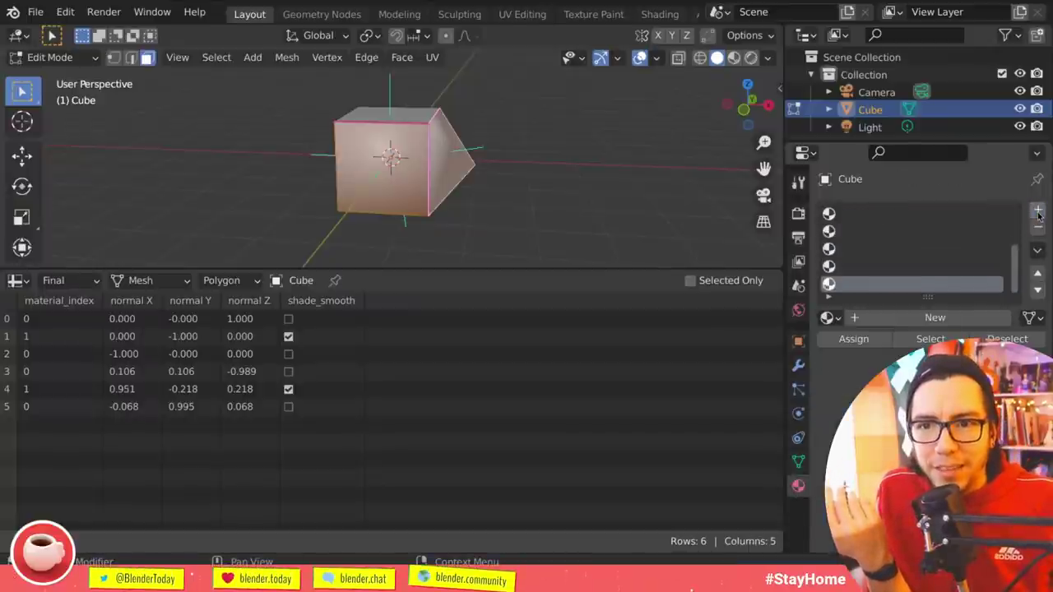
left_click(1038, 212)
left_click(1039, 213)
left_click(1038, 212)
left_click(1038, 212)
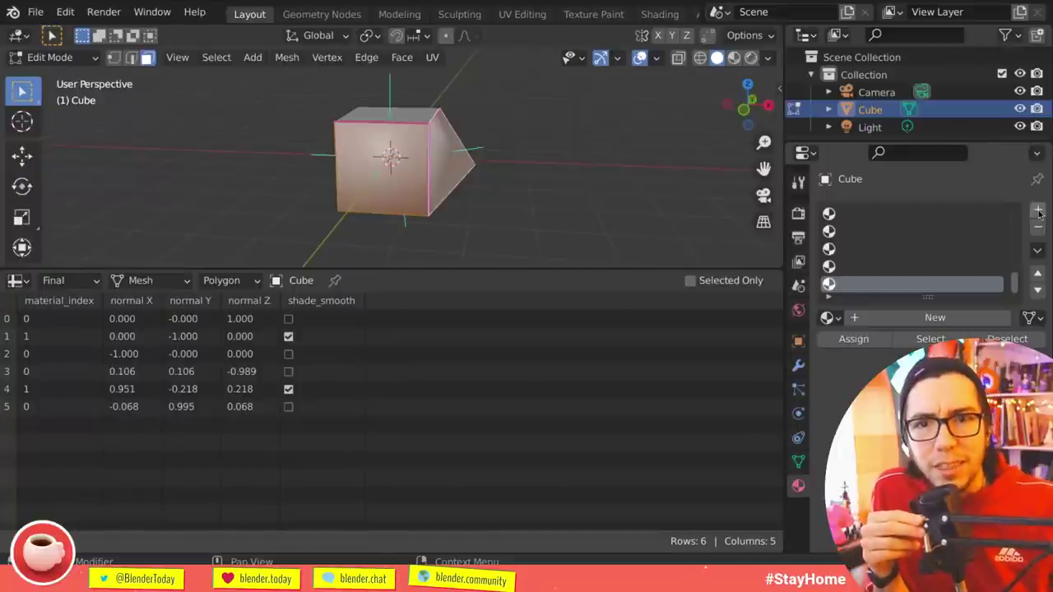
left_click(1038, 213)
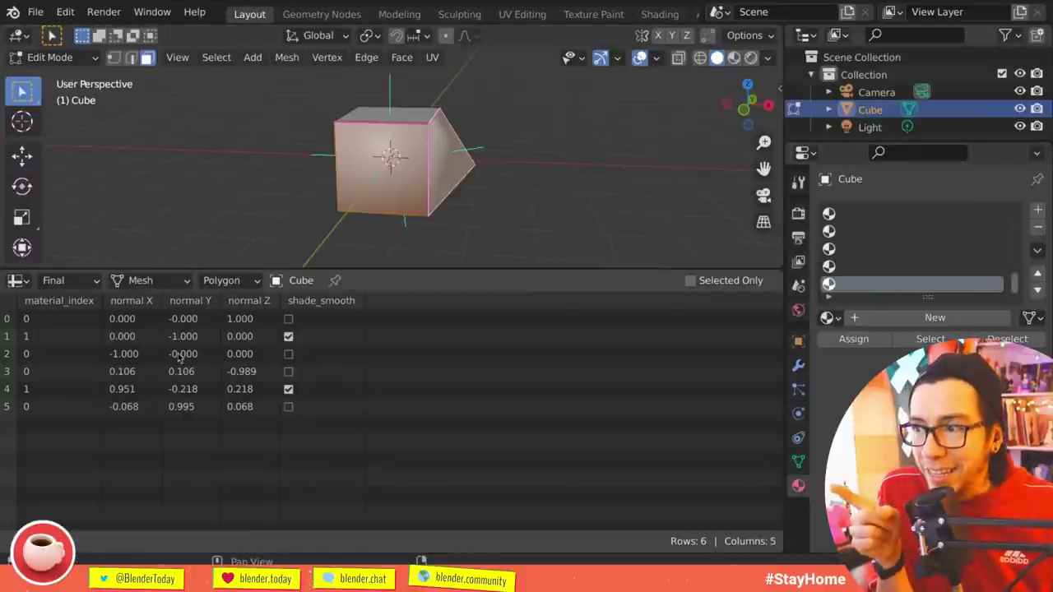
- Set the spreadsheet domain to Point to list the vertex positions
scroll(910, 258, "up", 2)
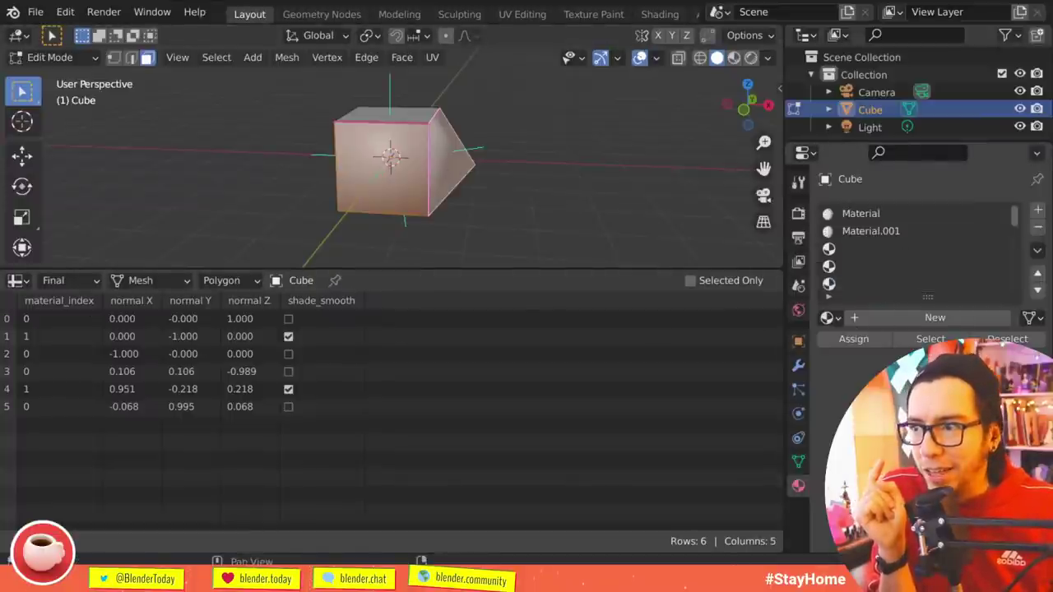
left_click(226, 281)
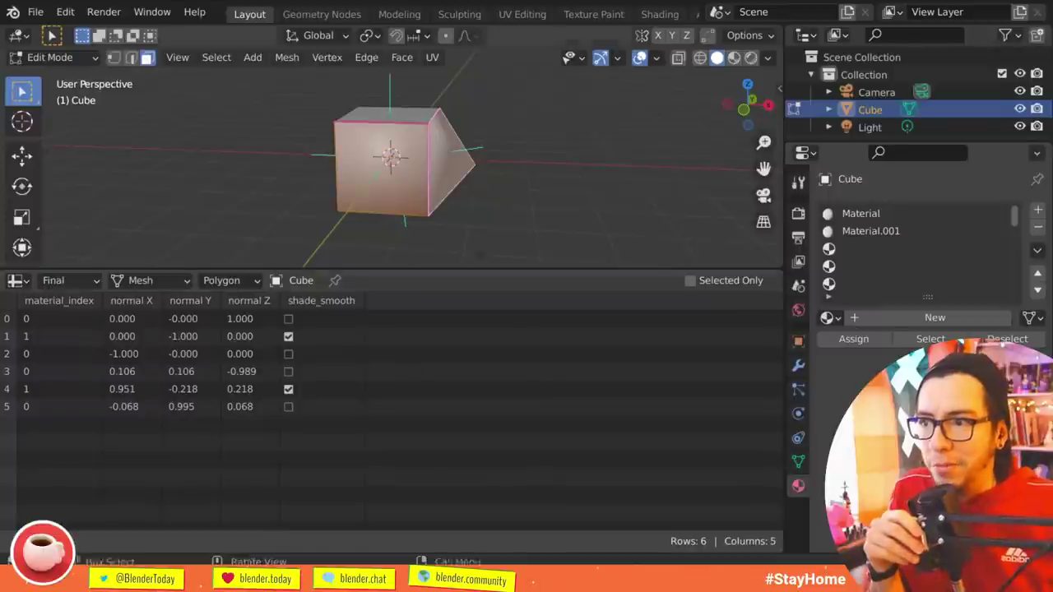
left_click(238, 284)
left_click(244, 306)
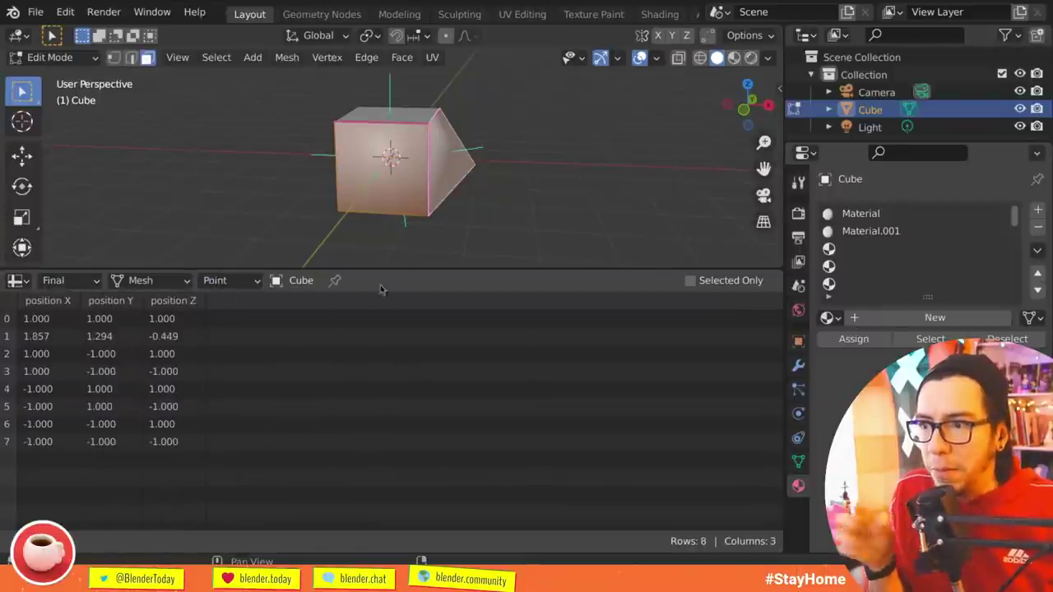
- Add a vertex group in Object Data properties and rename it 'asdfasfsdafasdf'
left_click(798, 367)
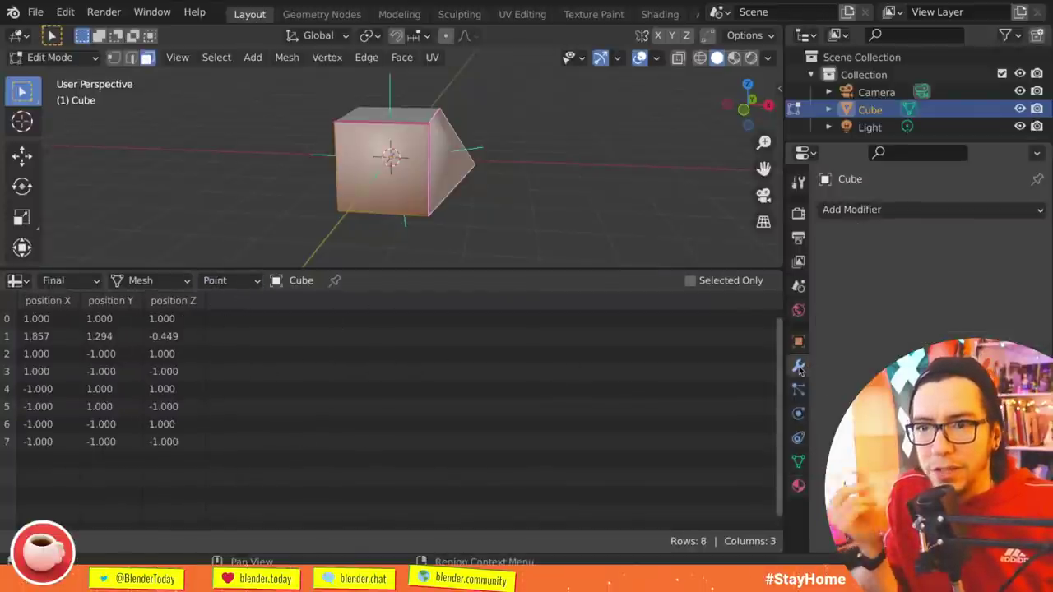
left_click(854, 210)
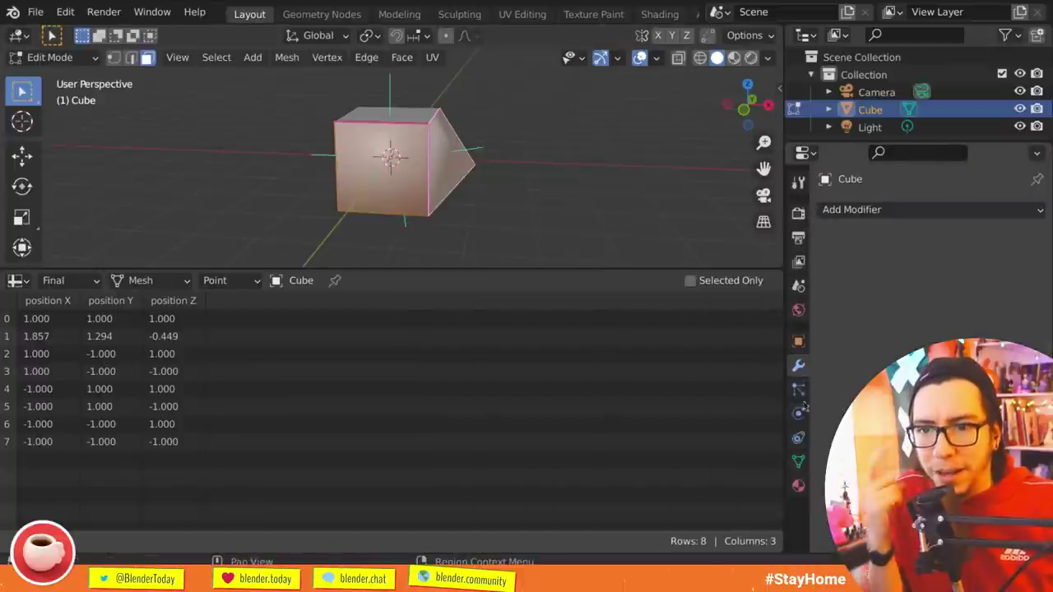
left_click(798, 465)
left_click(1038, 261)
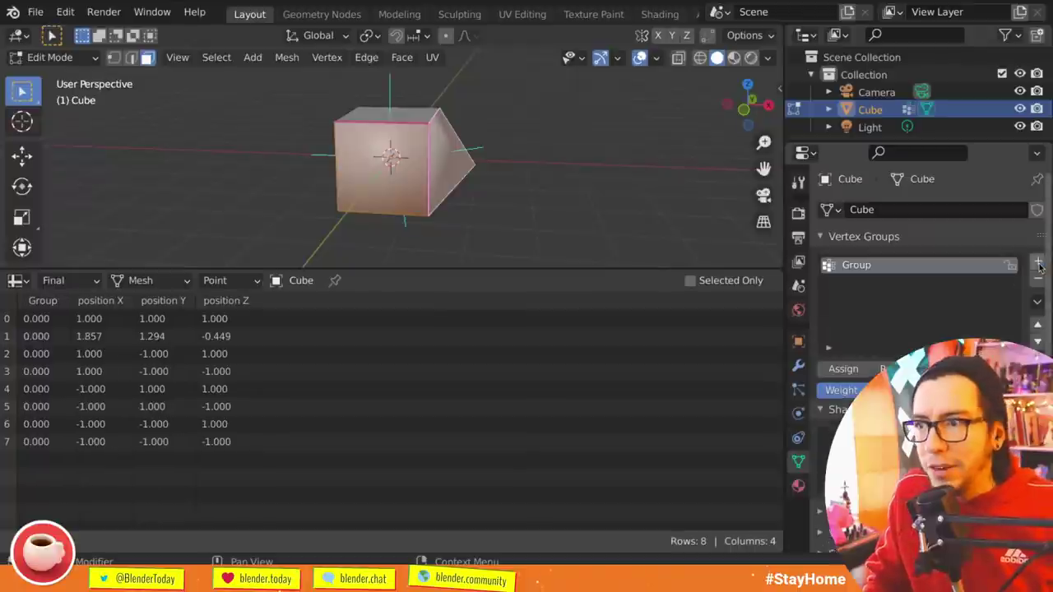
double_click(894, 267)
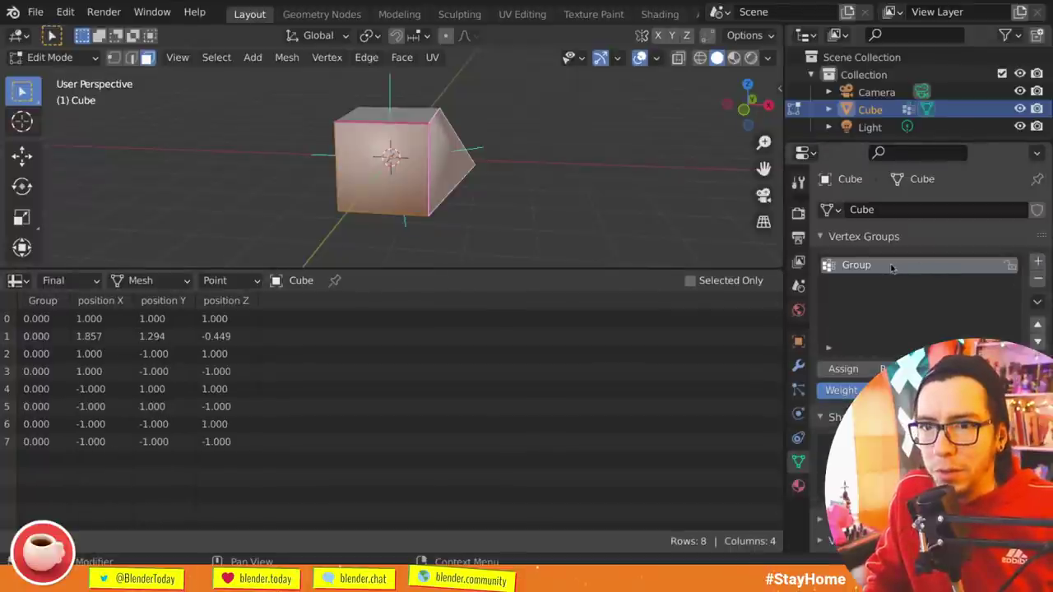
type("asdfasfsdafasdf")
key("Return")
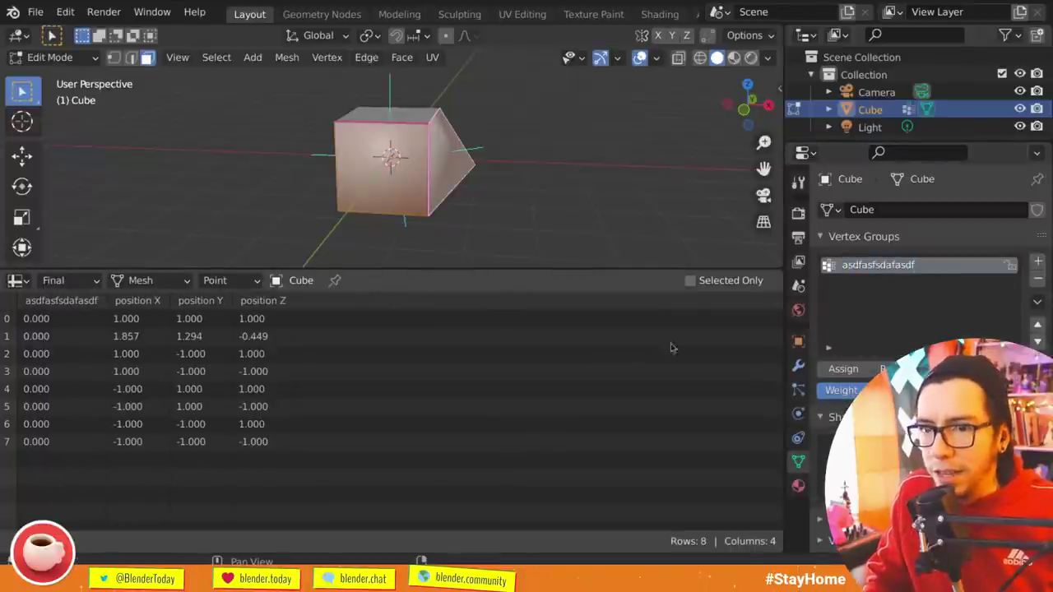
- Collapse Vertex Groups and Shape Keys, expand Vertex Colors, and set the spreadsheet domain to Corner
left_click(840, 237)
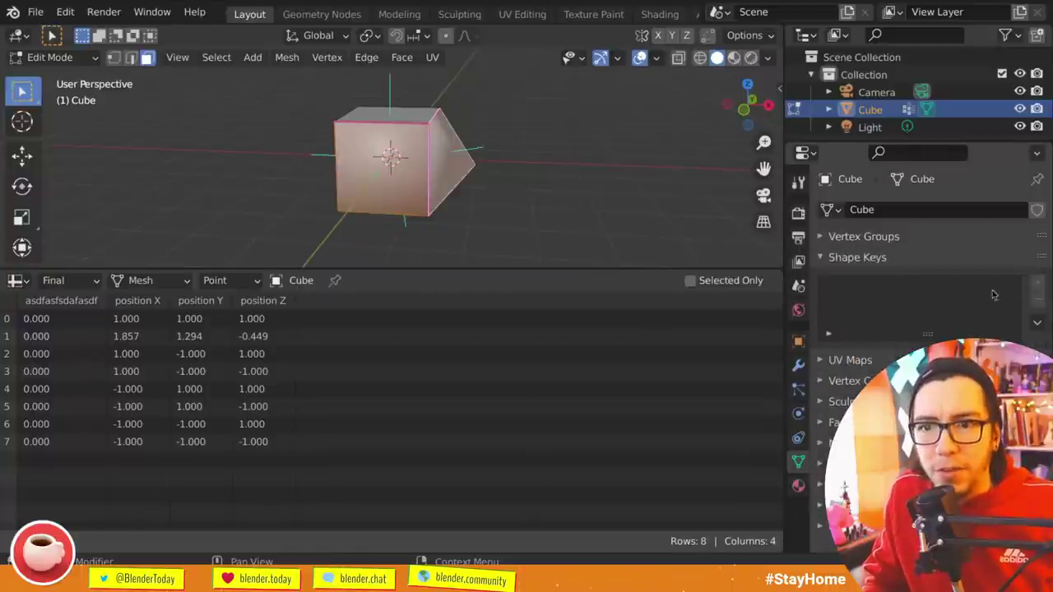
left_click(872, 258)
left_click(872, 300)
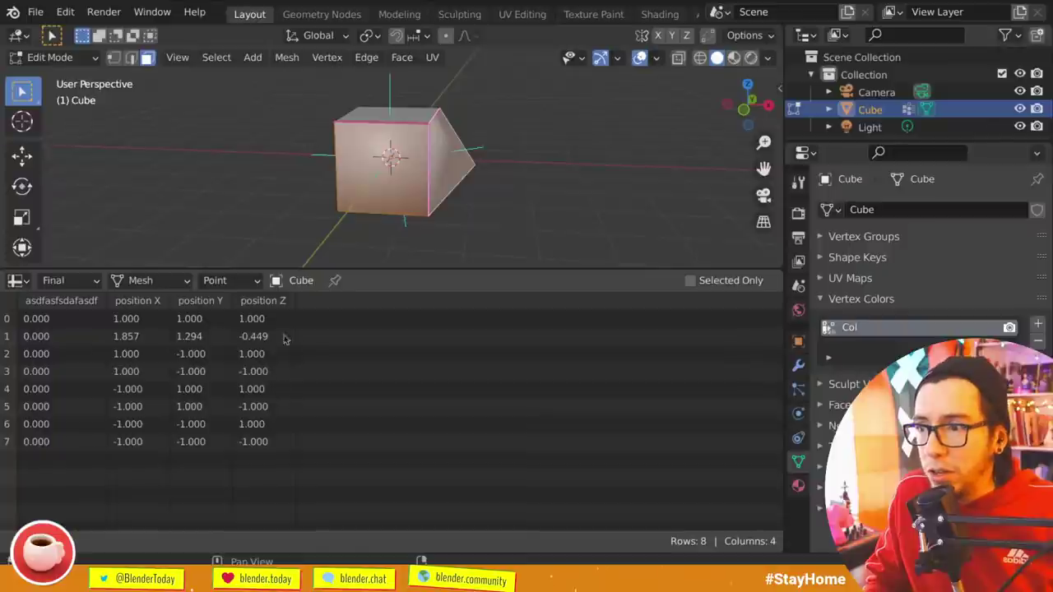
left_click(232, 281)
left_click(239, 337)
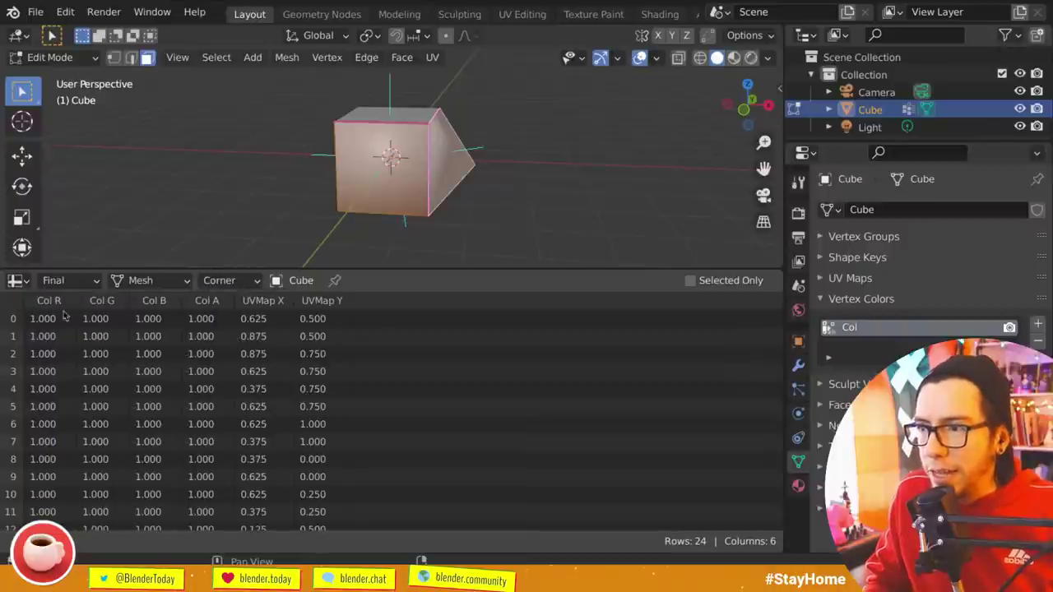
- Rename the Col vertex color layer to 'MY VERTEX COLORS'
double_click(846, 325)
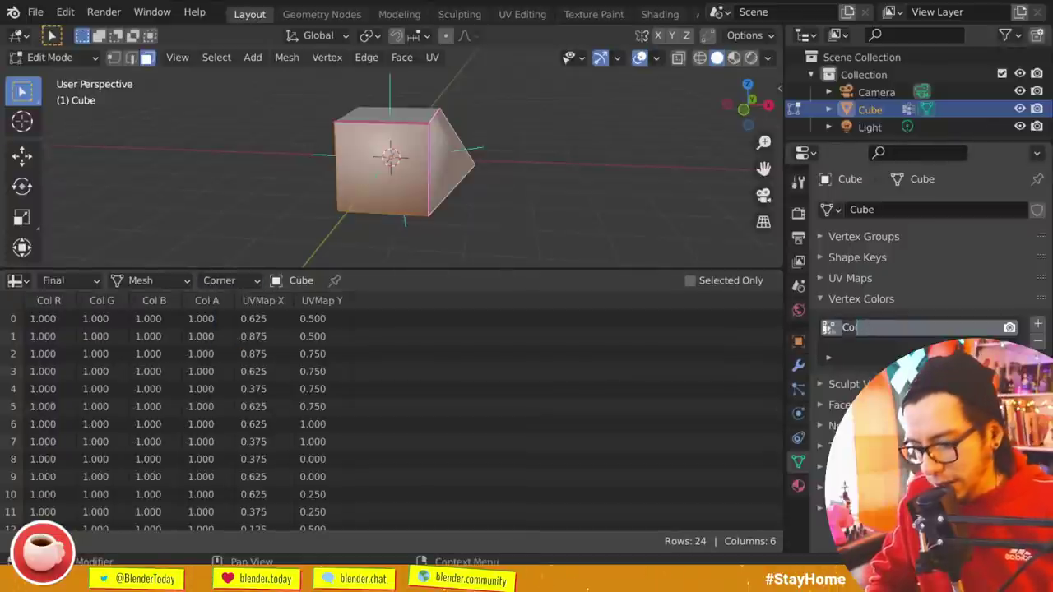
type("MY VERTE")
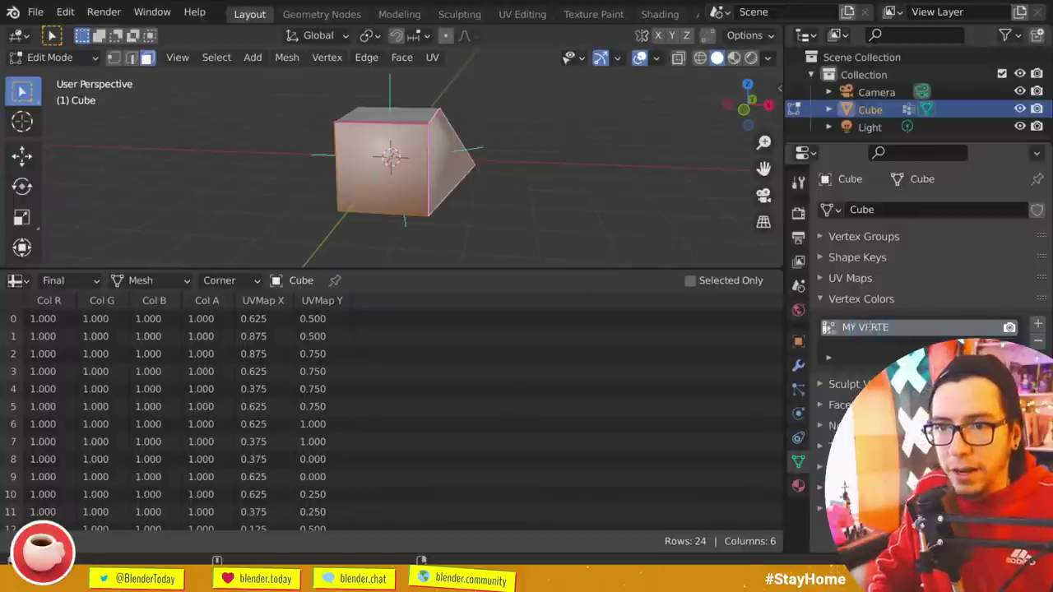
type("X COLORS")
key("Return")
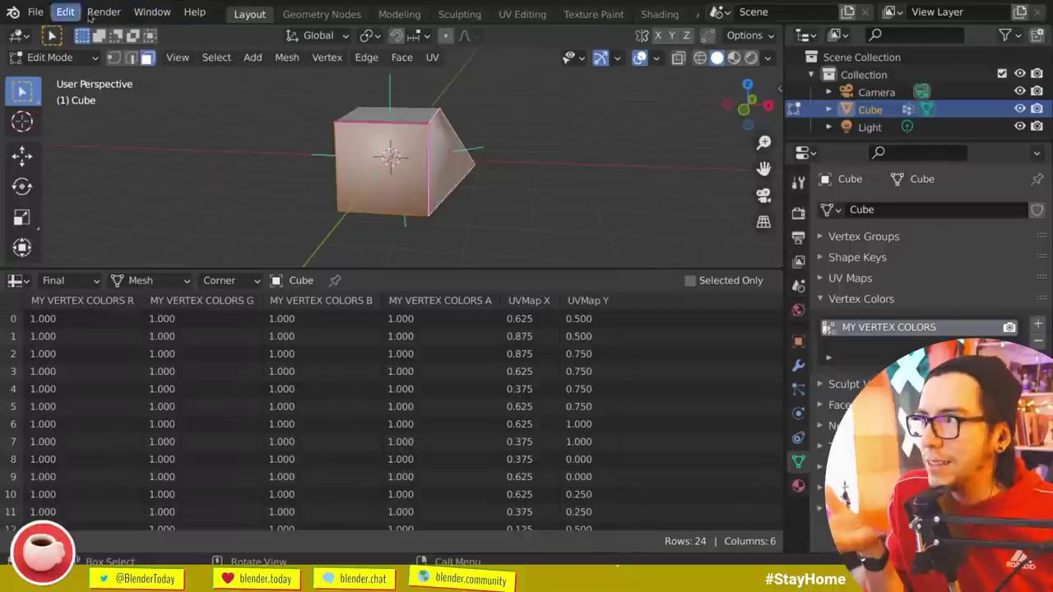
- View the GPencil interpolate commit page in the browser, then return to Blender
key("alt+Tab")
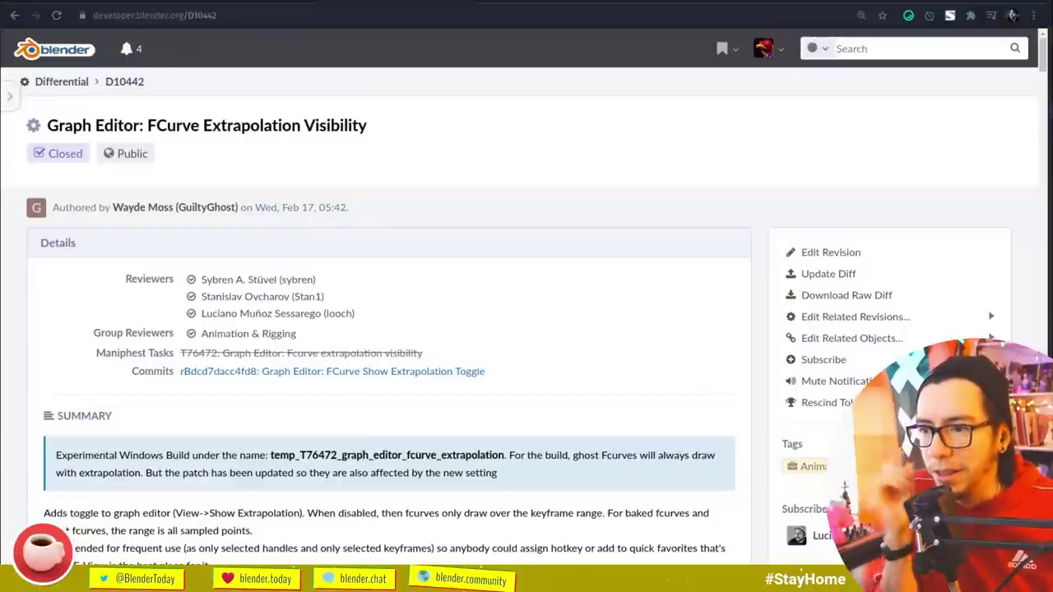
key("ctrl+Tab")
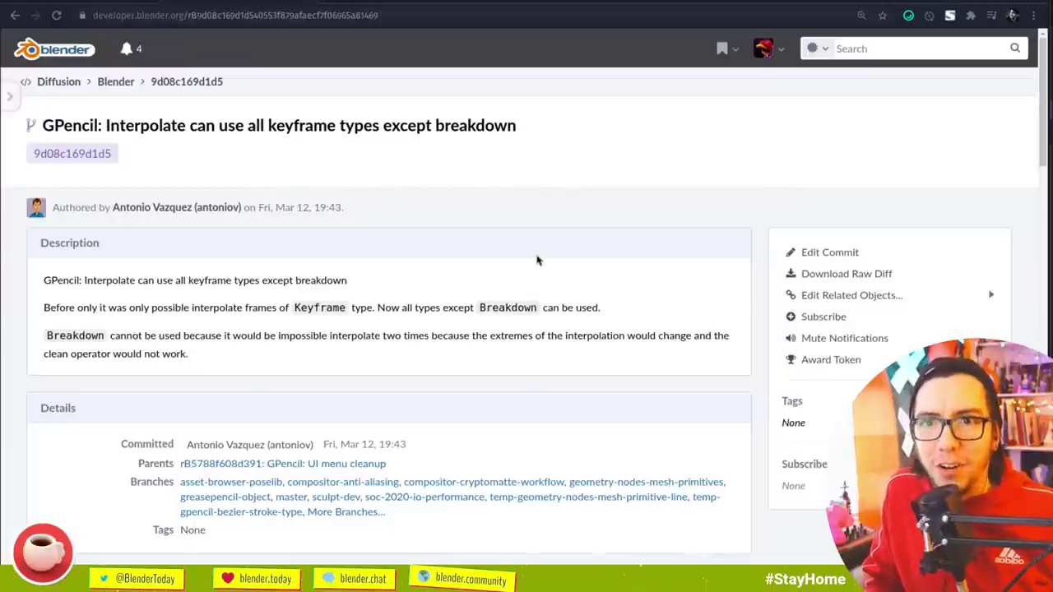
key("super")
left_click(495, 256)
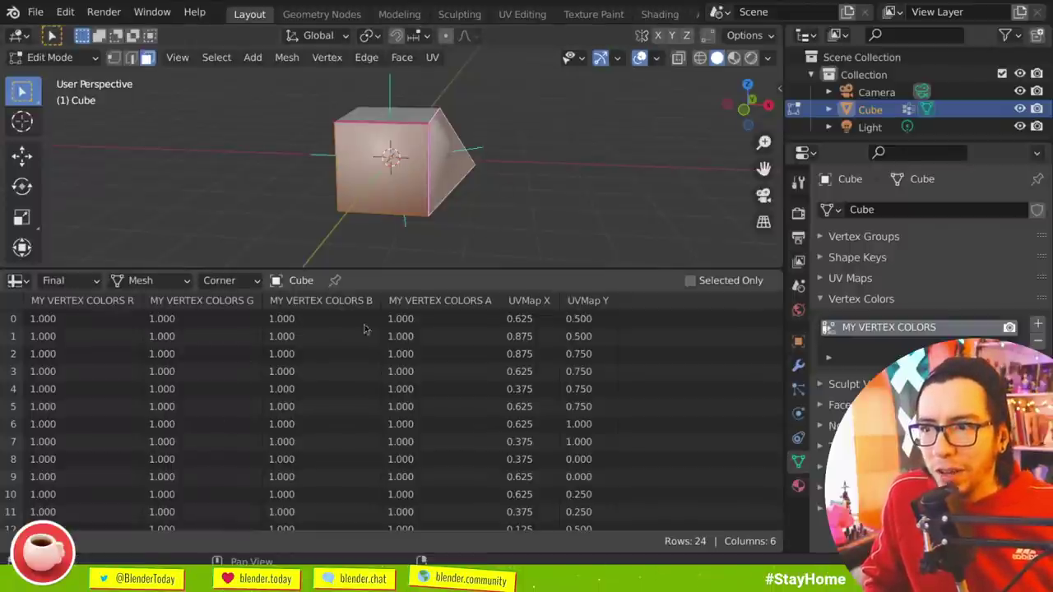
- Hide the viewport sidebar after a brief look, orbit the cube, and return to the browser's commit page
left_click_drag(747, 105, 708, 111)
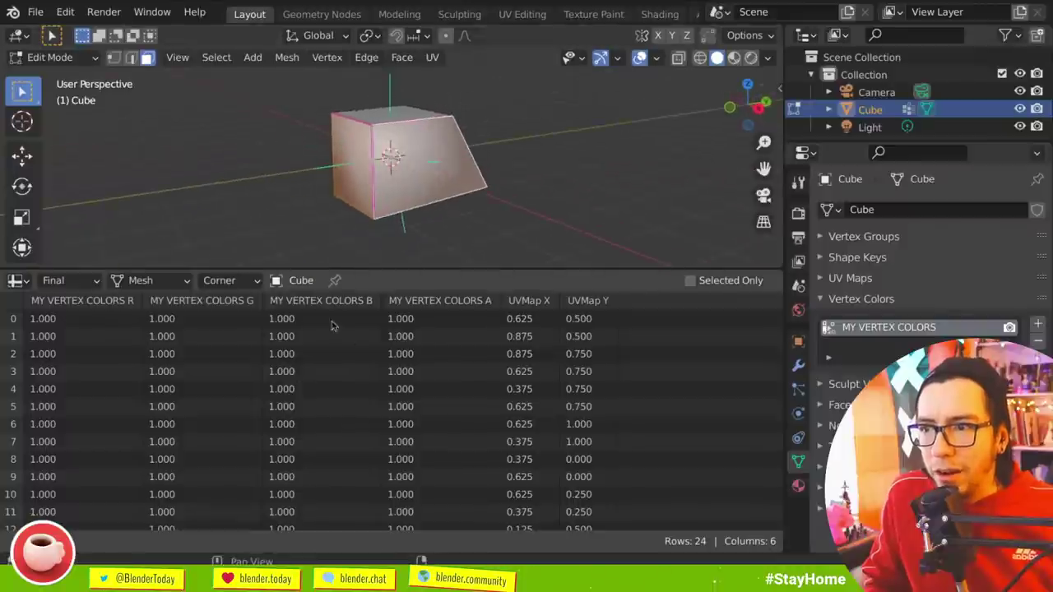
key("n")
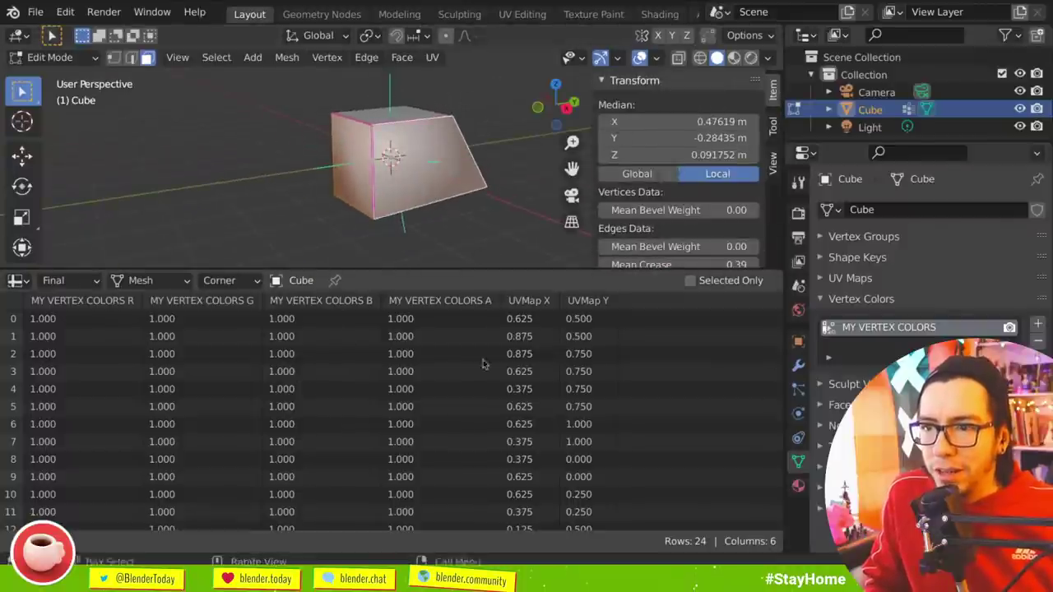
key("n")
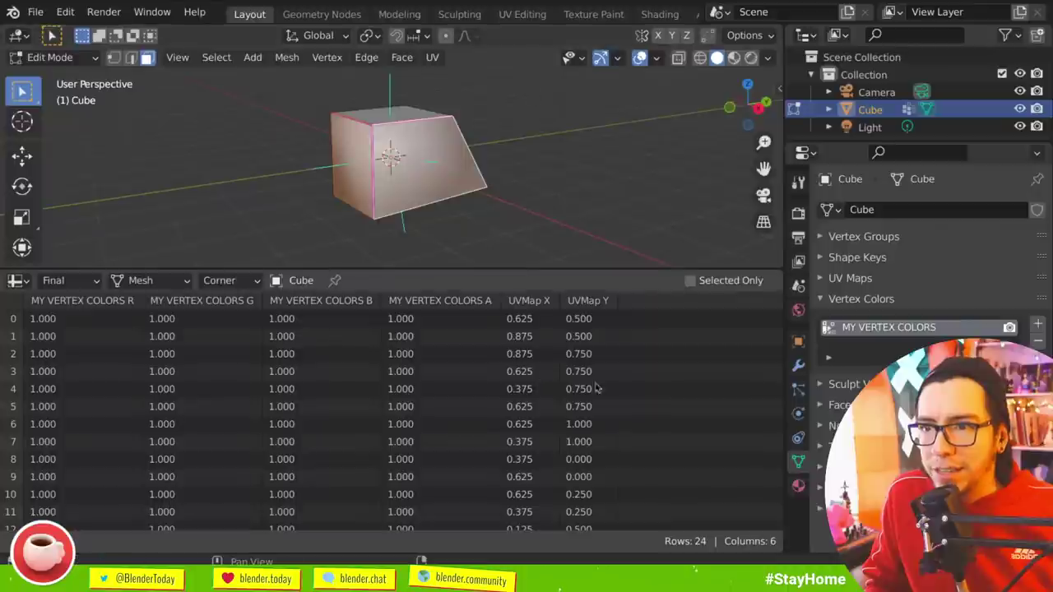
left_click_drag(437, 155, 433, 141)
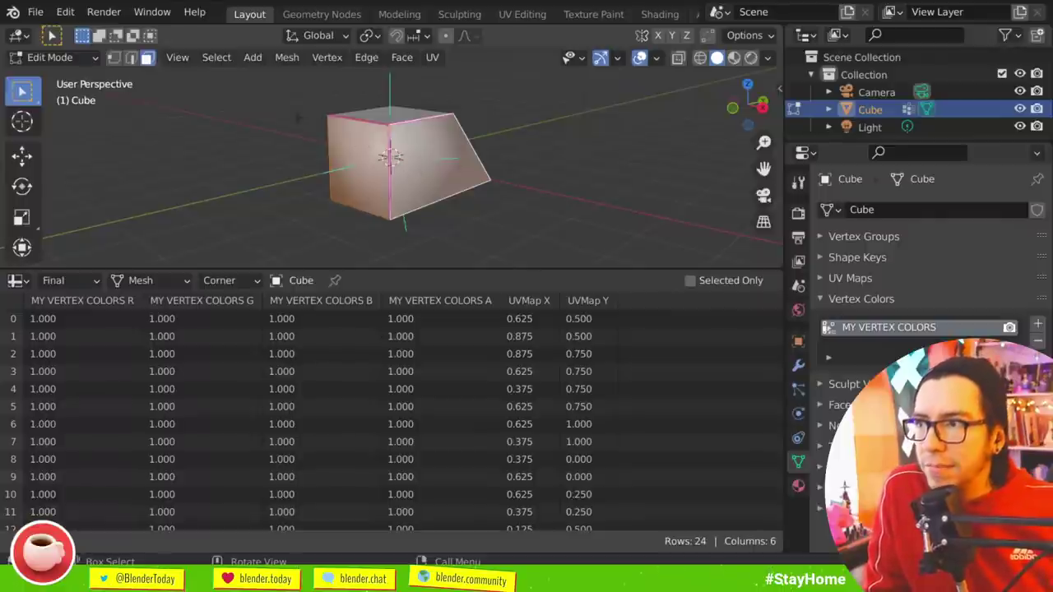
key("alt+Tab")
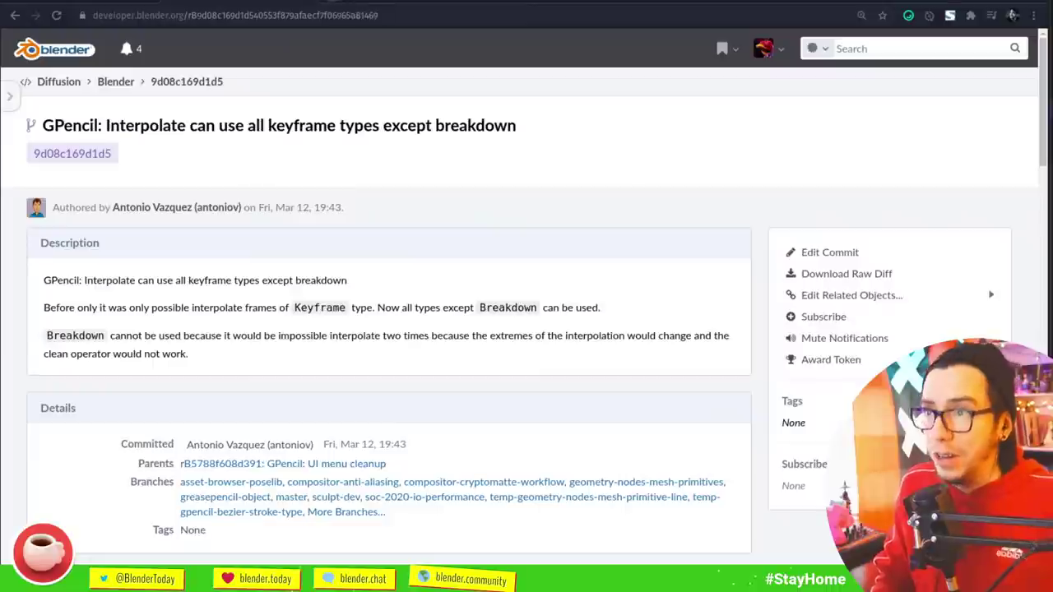
- Open the rB670453 'Add Attribute Convert node' commit page in a new browser tab and read it
key("ctrl+t")
type("developer.blender.org/rB670453d1ecdbb4a352b2f607cac9d1b84f09d6c")
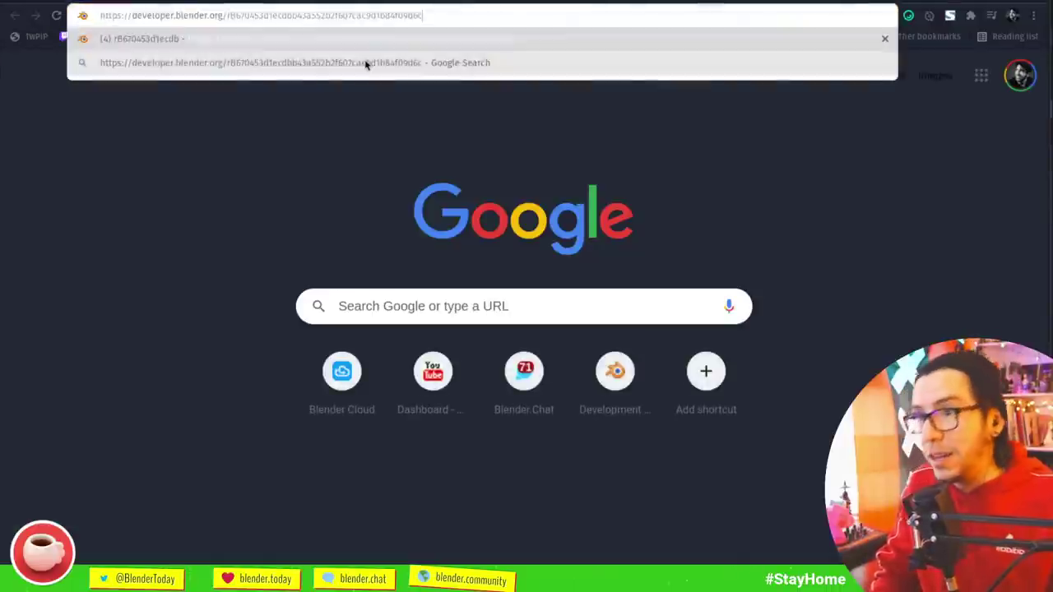
key("Return")
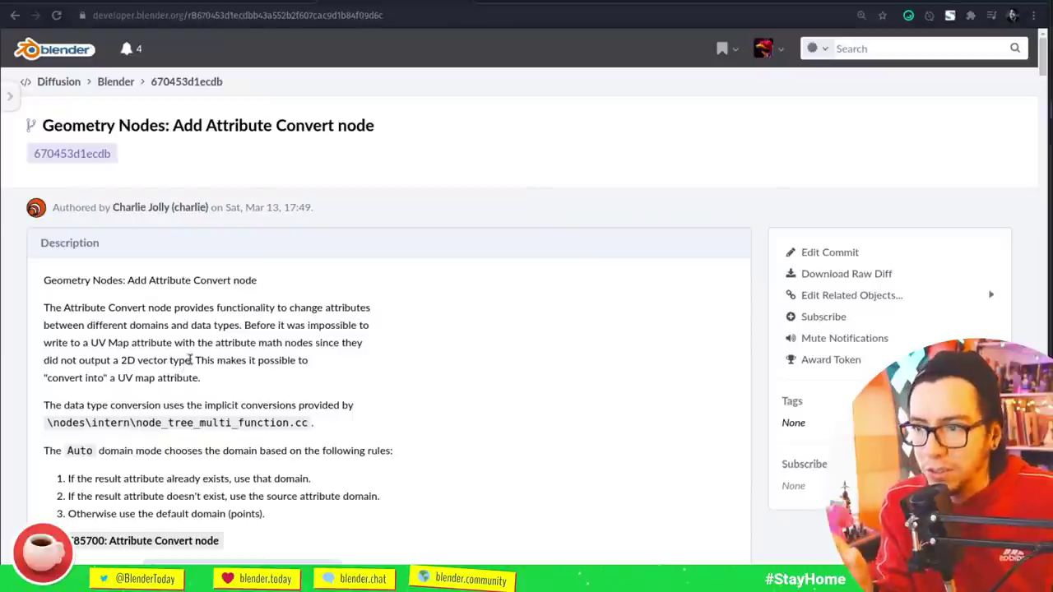
scroll(365, 384, "down", 3)
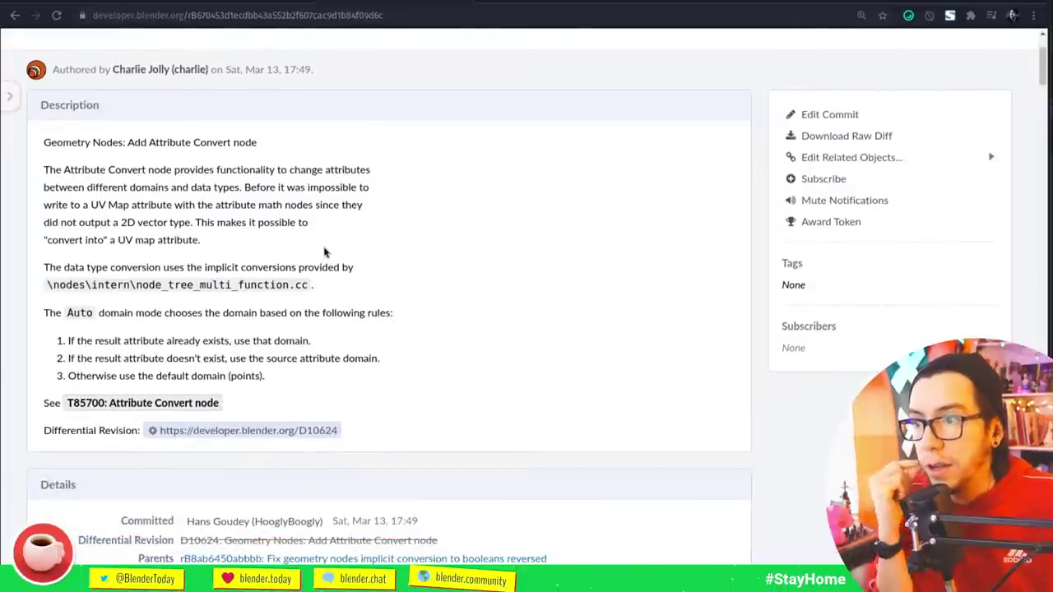
mouse_move(306, 435)
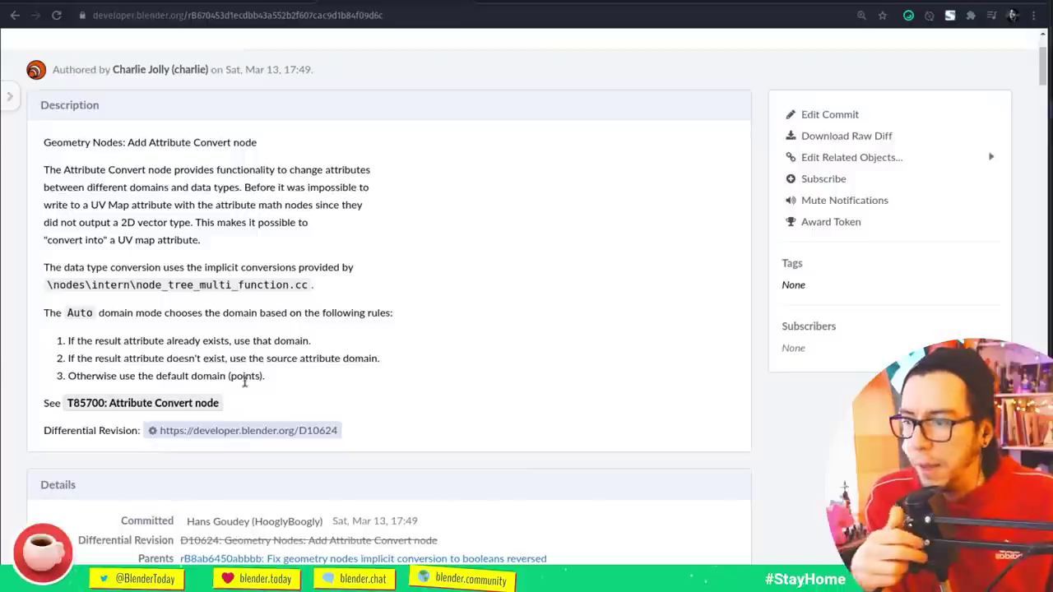
- Look over the D10624 differential revision, go back to the commit page, then return to Blender
left_click(558, 4)
scroll(527, 200, "down", 5)
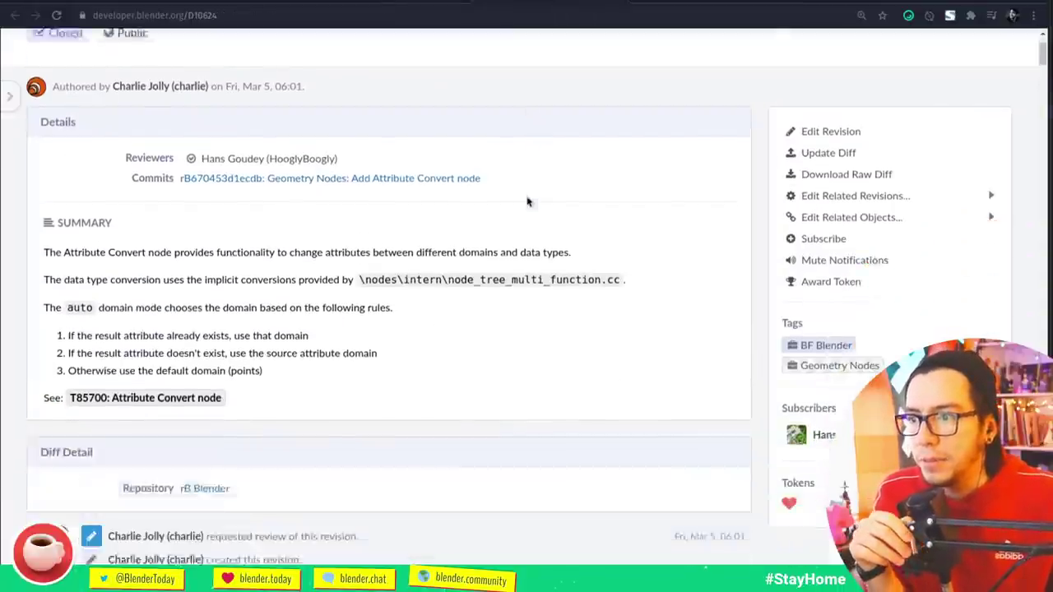
scroll(445, 247, "down", 3)
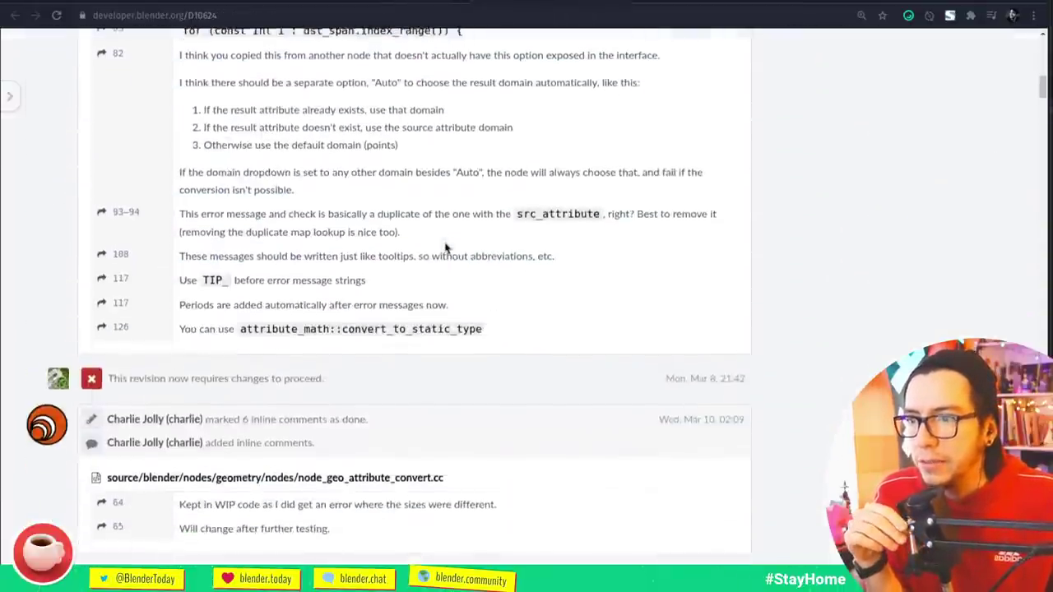
scroll(445, 247, "up", 15)
left_click(534, 5)
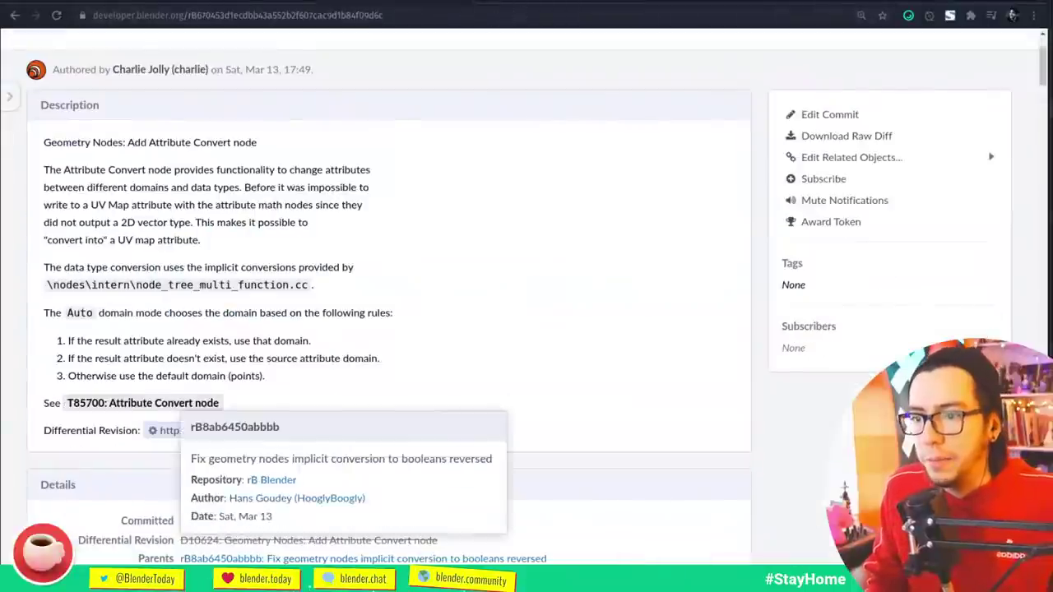
key("super")
left_click(425, 274)
- With the cube in Object Mode, split off a Geometry Node Editor and create a new node tree
key("Tab")
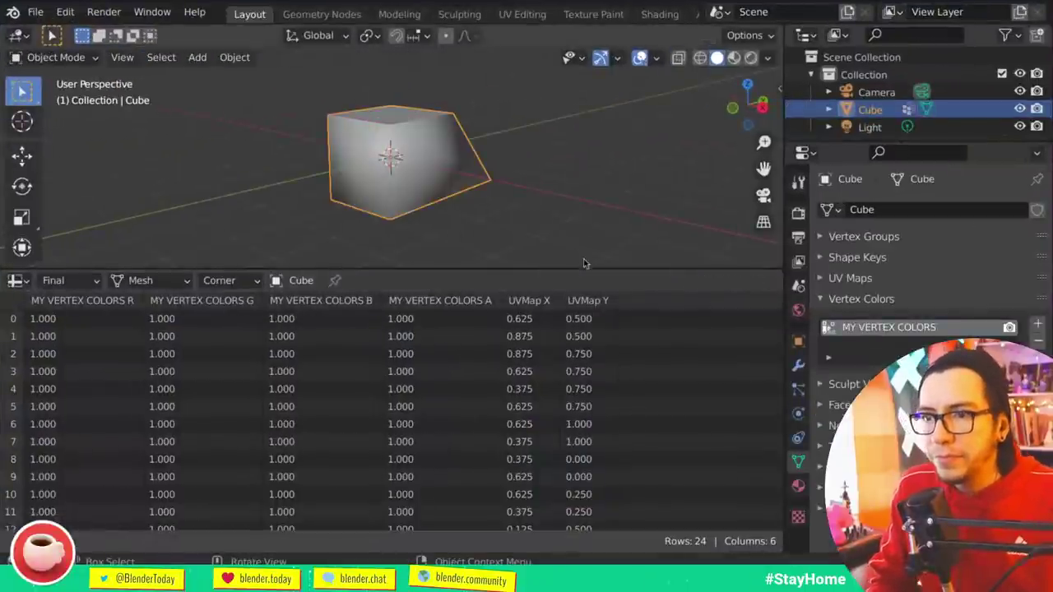
left_click_drag(593, 266, 571, 404)
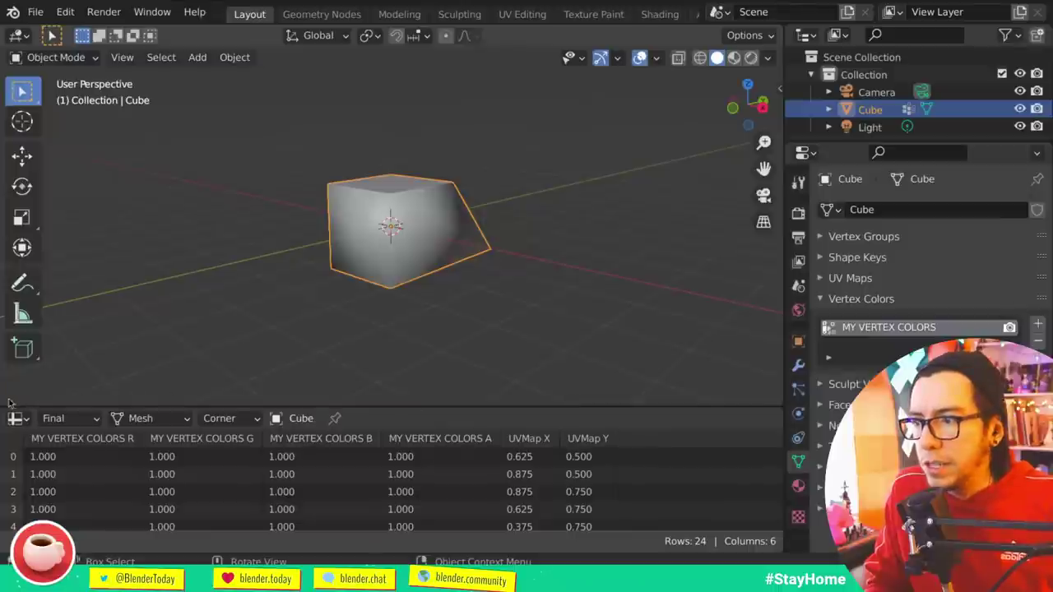
left_click_drag(10, 404, 21, 157)
key("shift+F3")
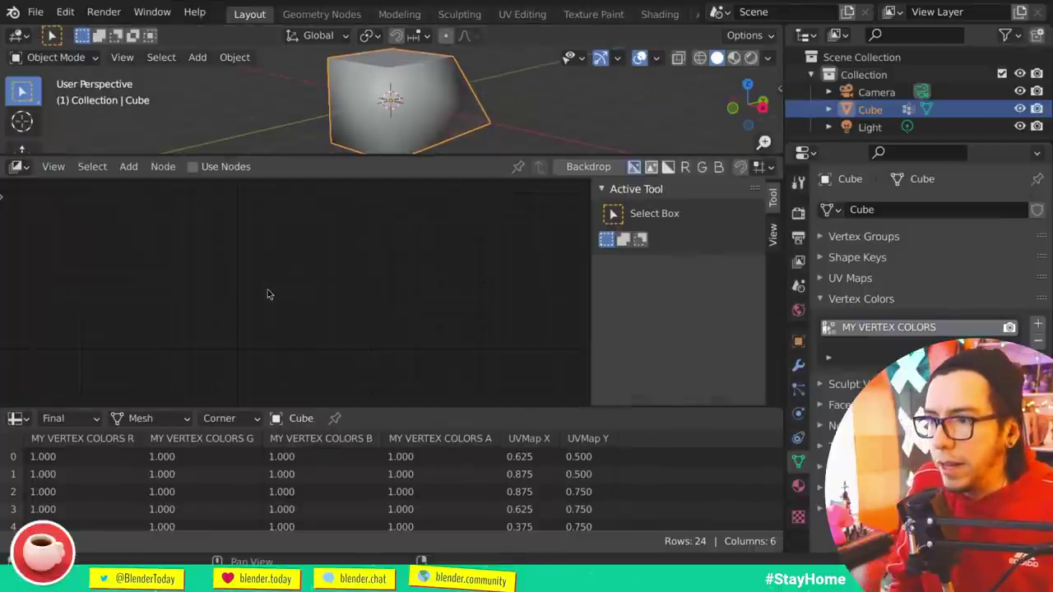
key("shift+F3")
left_click(395, 170)
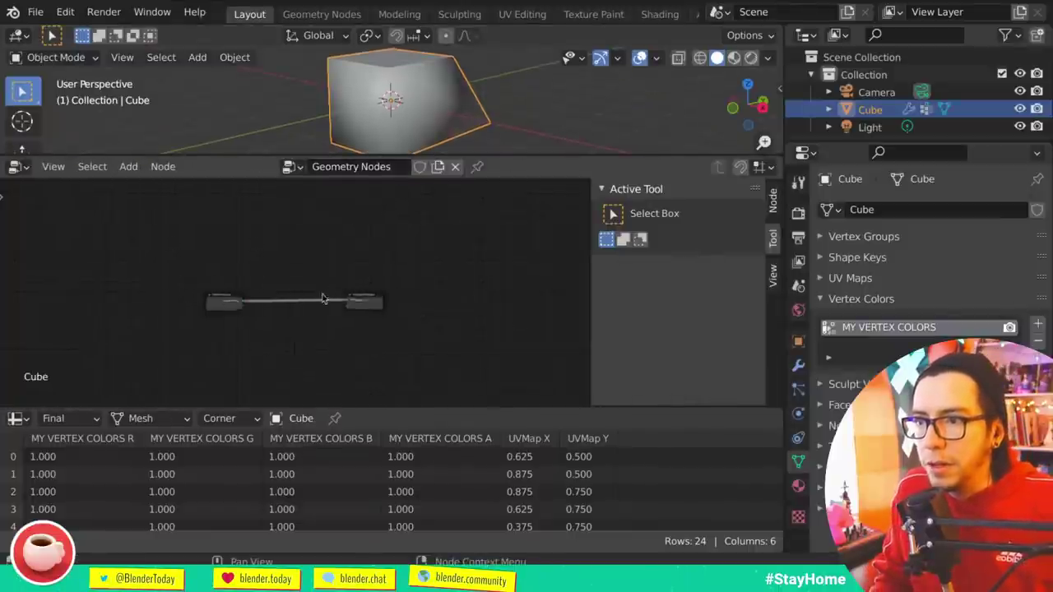
- Insert an Attribute Convert node on the Group Input–Group Output link
key("shift+a")
left_click(263, 228)
type("a")
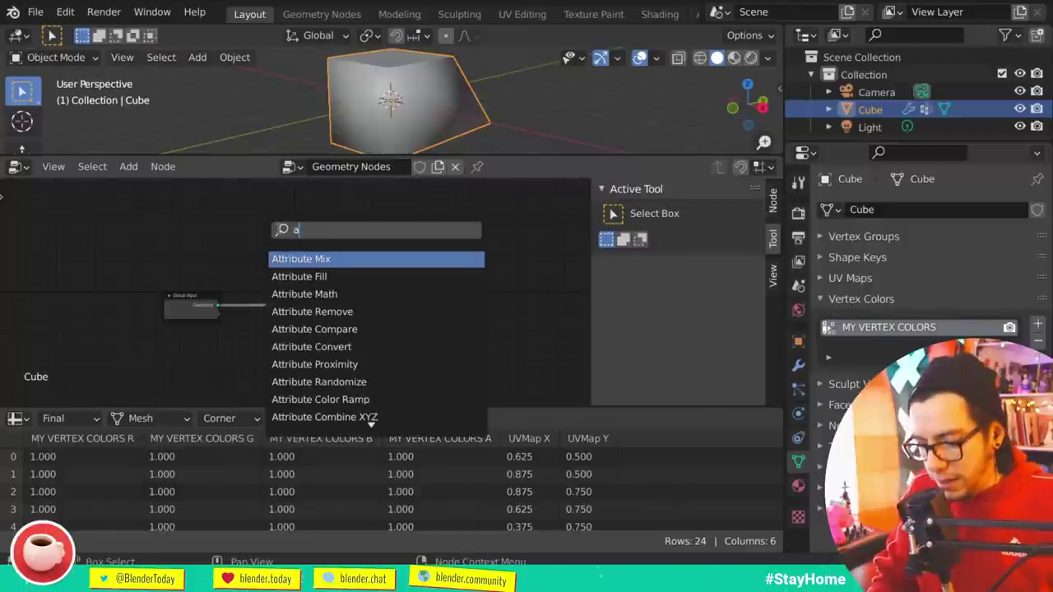
type("t")
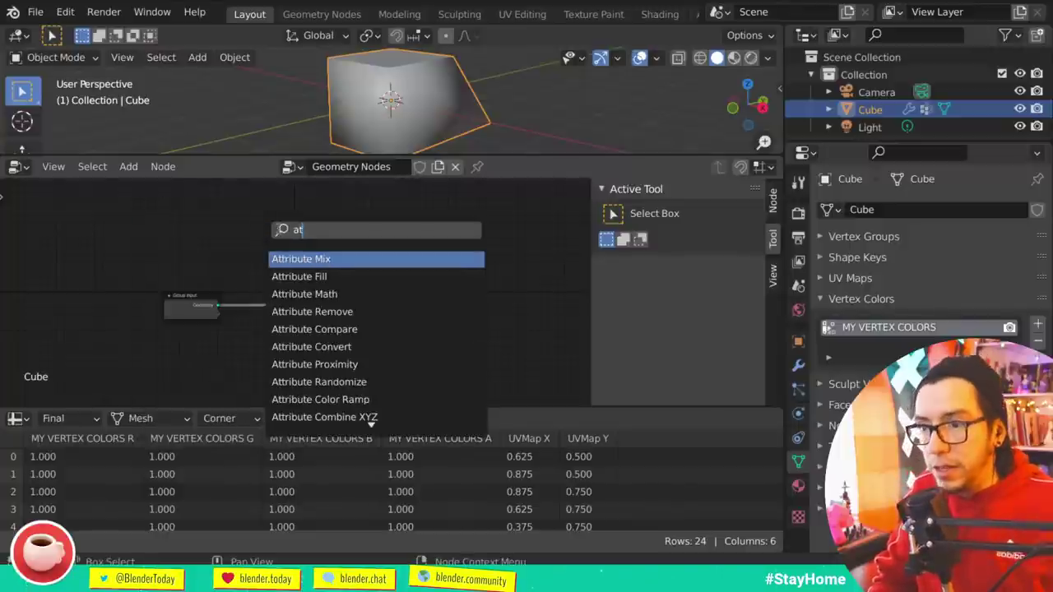
left_click(360, 346)
left_click(329, 346)
scroll(331, 359, "up", 2)
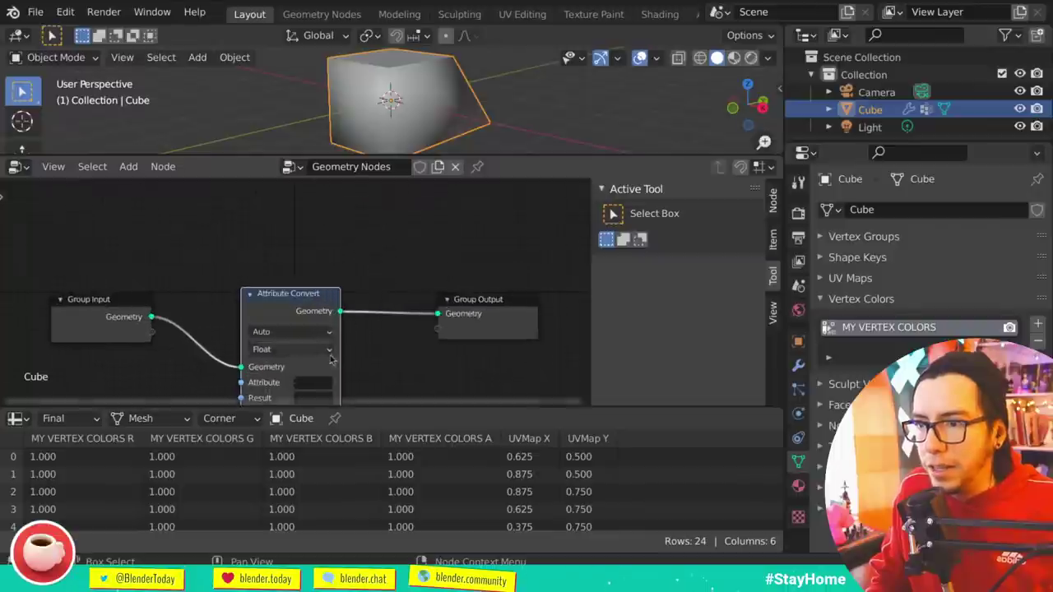
scroll(331, 360, "up", 1)
- Review the node's domain and data type options, leaving Auto and Float, then return to the browser
left_click(328, 282)
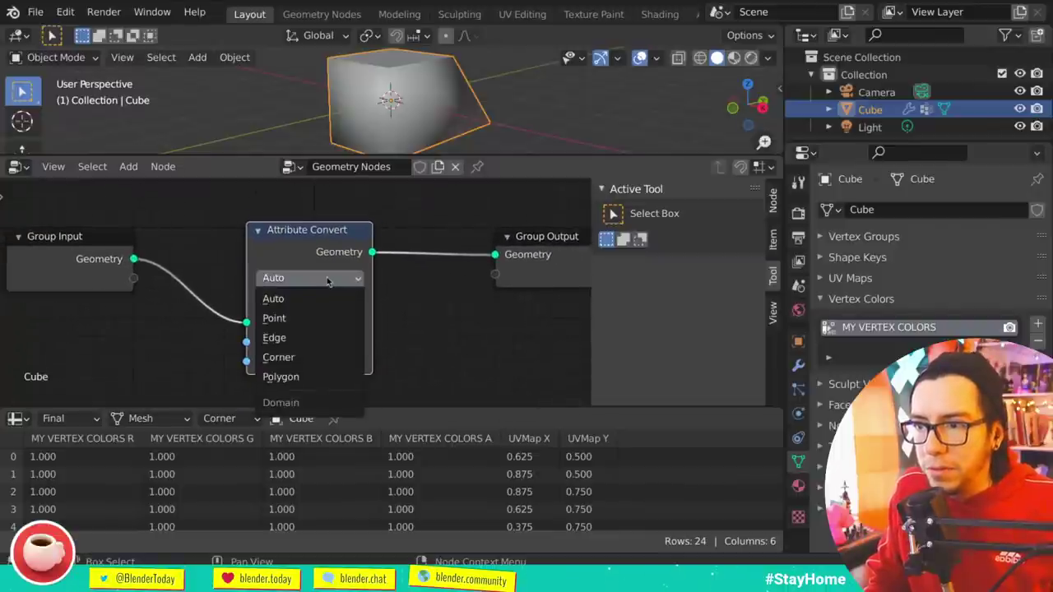
left_click(329, 298)
left_click(330, 301)
left_click(328, 278)
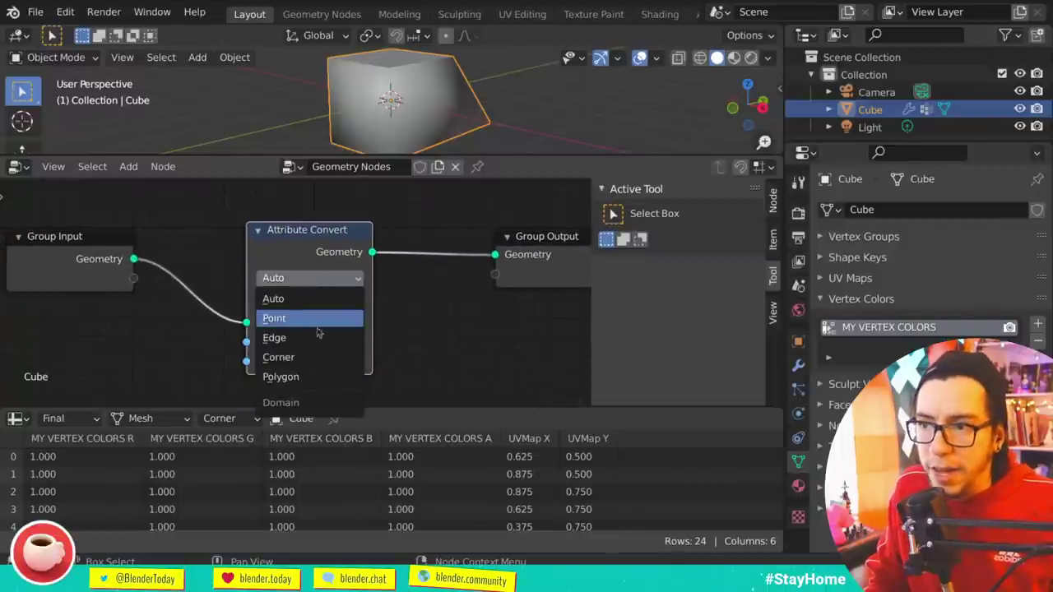
left_click(320, 298)
left_click(325, 301)
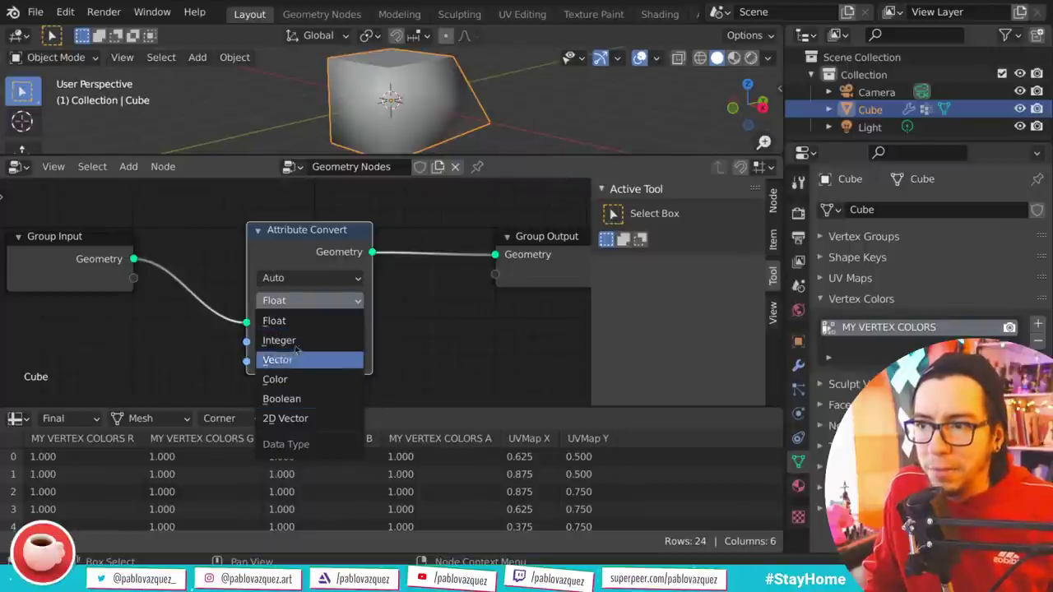
left_click(287, 322)
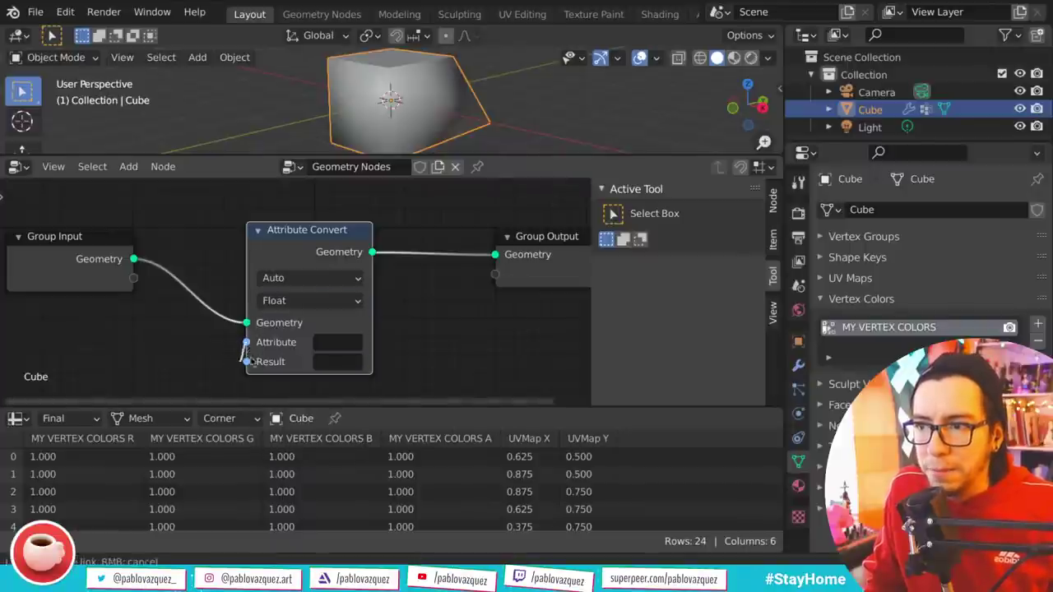
left_click(334, 305)
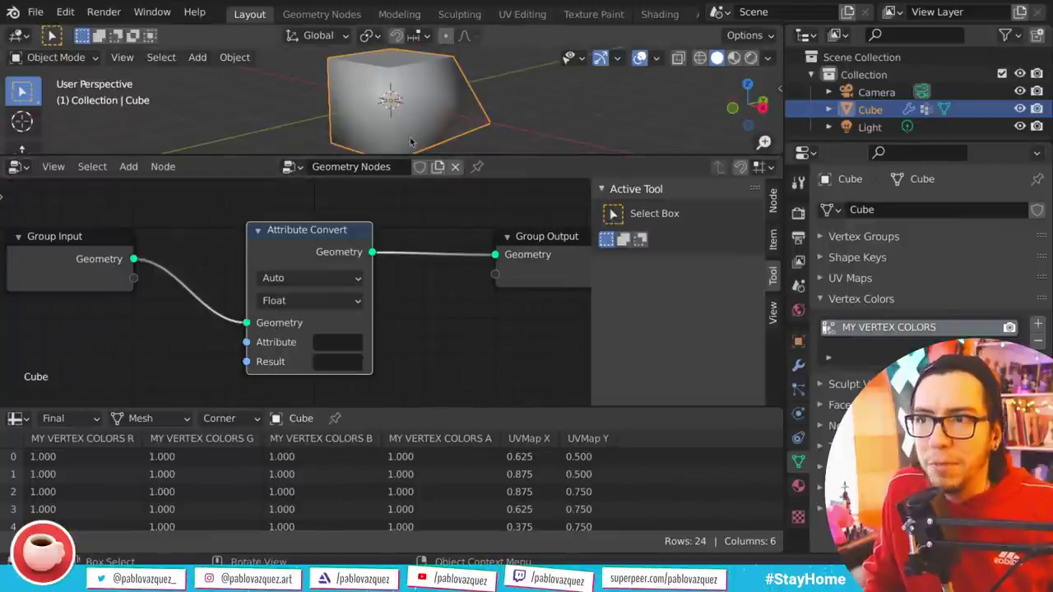
key("super+Tab")
left_click(141, 170)
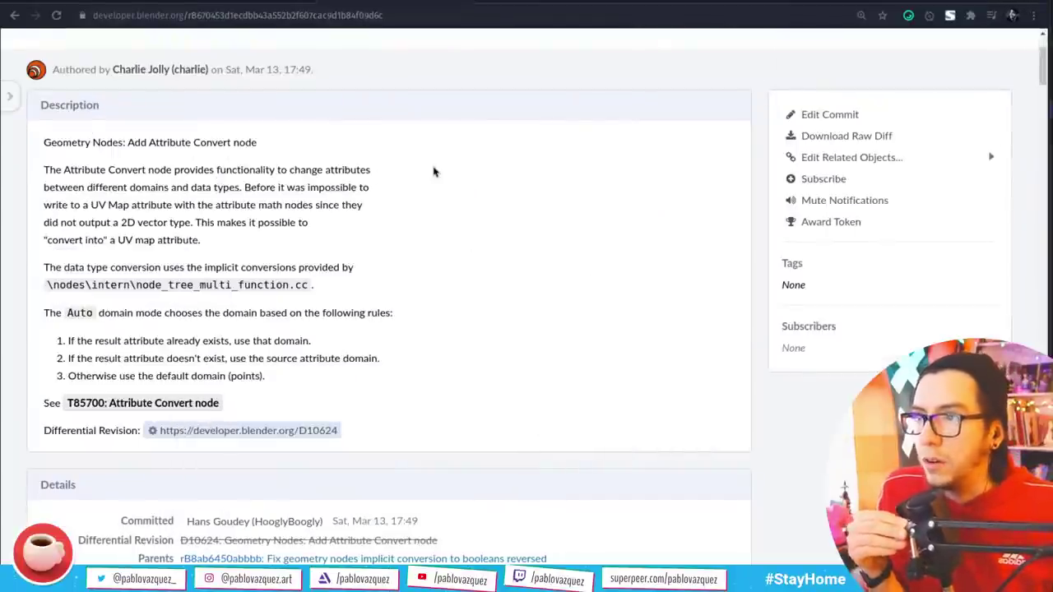
- Back in Blender, switch the spreadsheet from Corner to Point domain and enlarge it to show all 8 points
key("super+Tab")
left_click(391, 280)
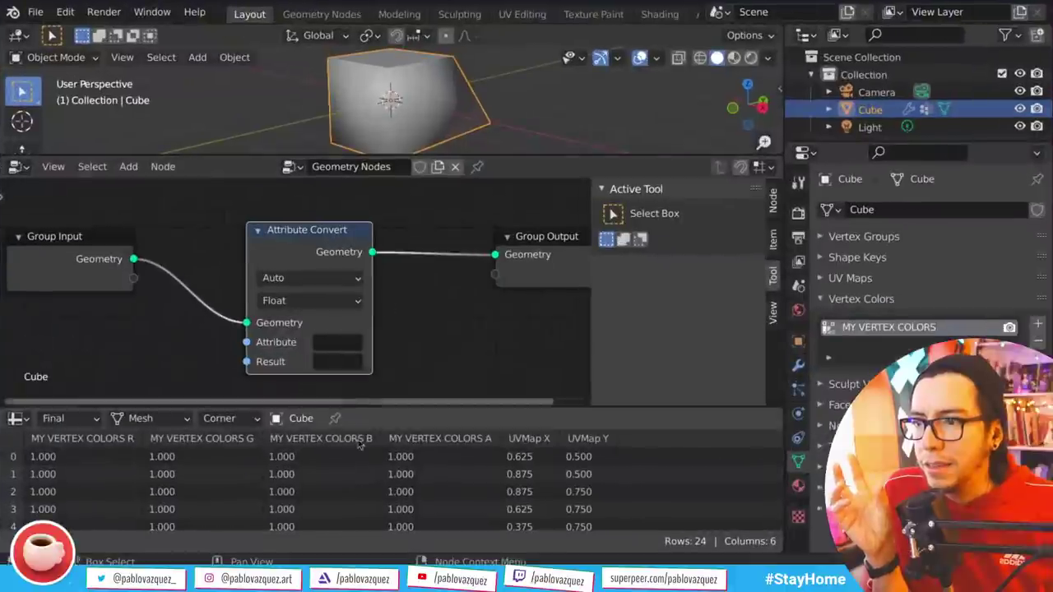
scroll(403, 346, "right", 1)
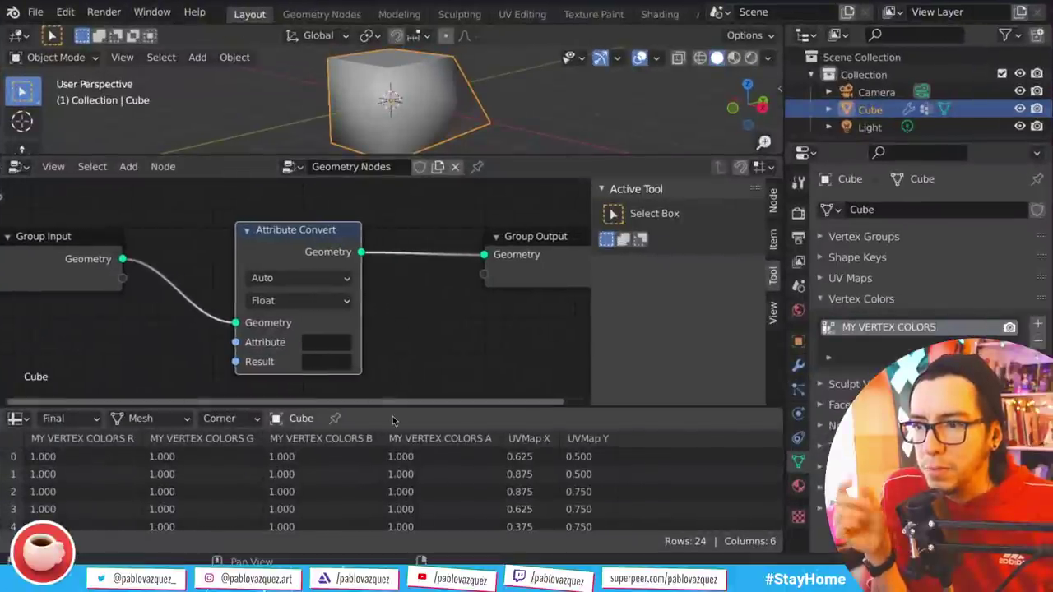
left_click(234, 419)
left_click(213, 433)
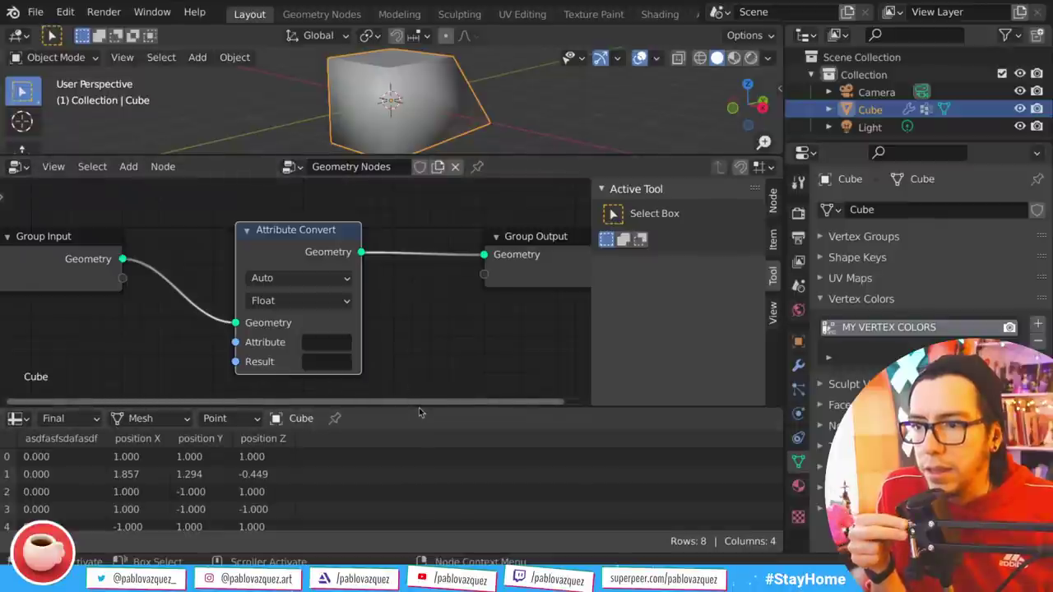
left_click_drag(419, 407, 419, 367)
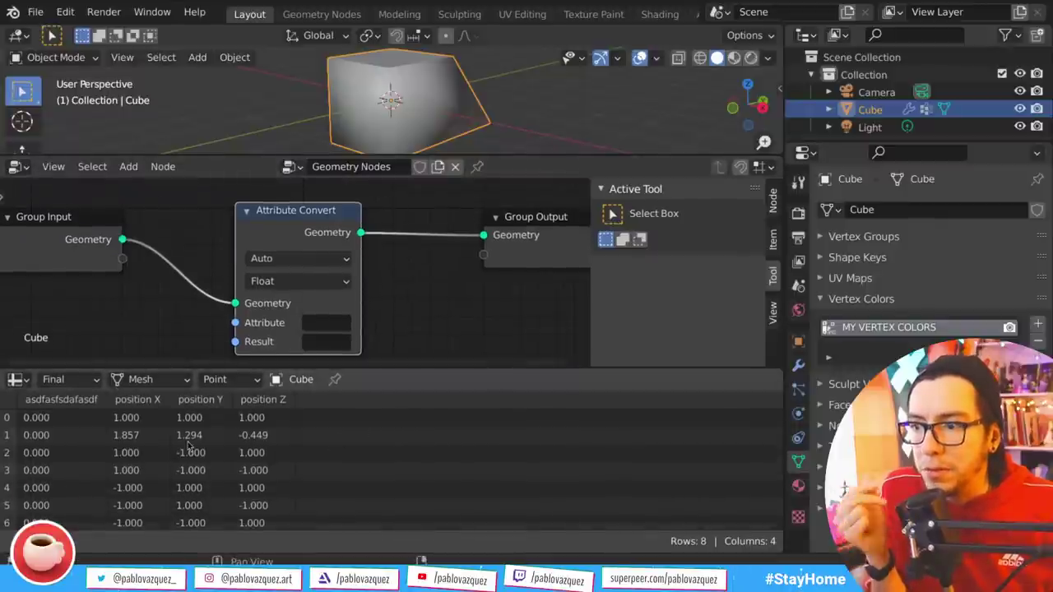
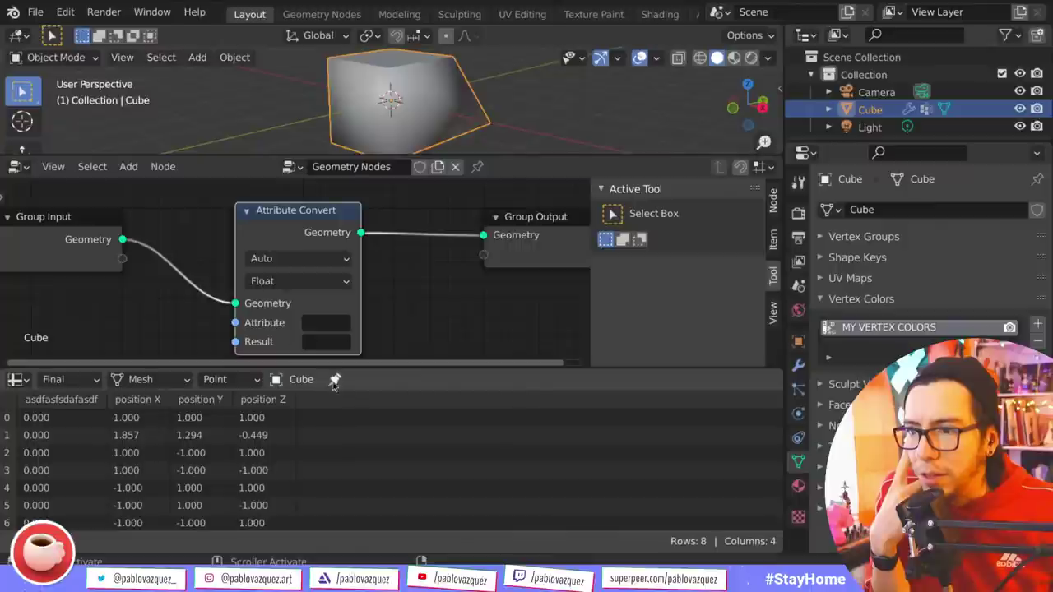
- Bring up and dismiss the spreadsheet footer's area menu, then switch to the web browser
right_click(492, 540)
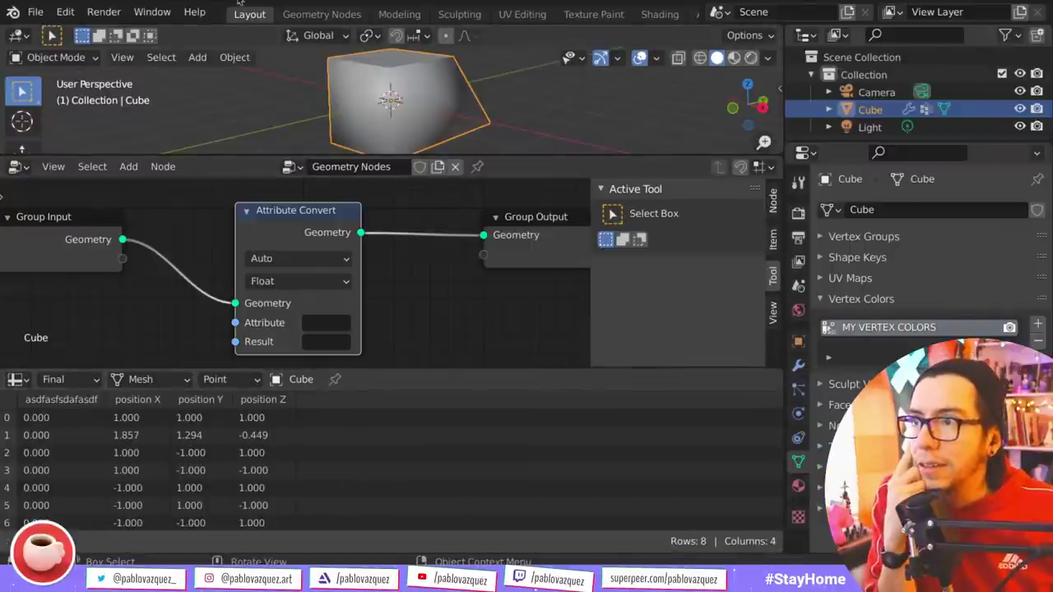
right_click(535, 543)
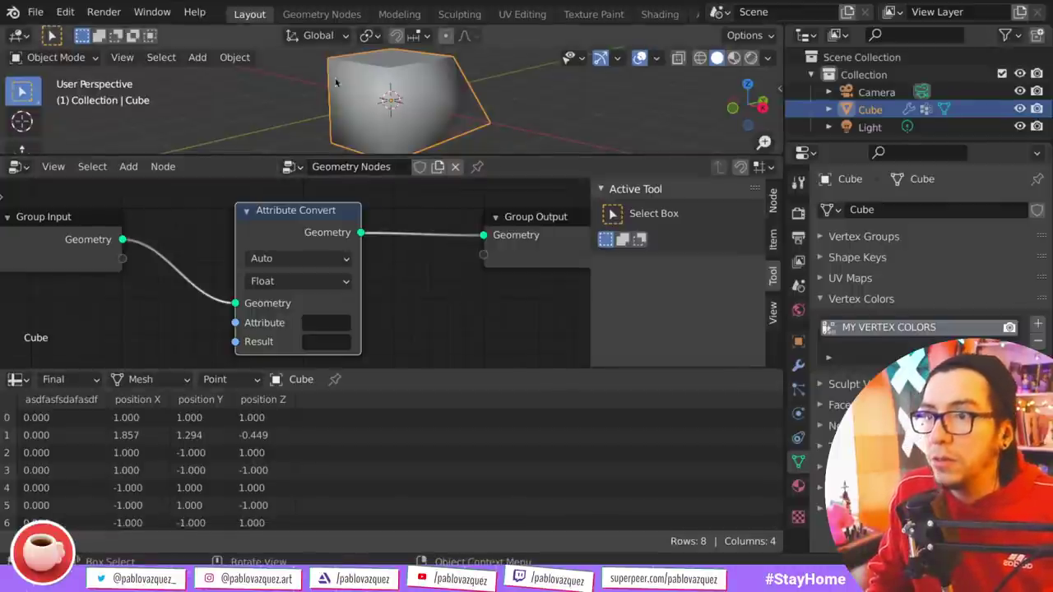
key("alt+Tab")
- Load patch D10698 (Attribute Remove multi-input) in a new tab, play its demo, and enter D10538
key("ctrl+t")
type("https://developer.blender.org/D10698")
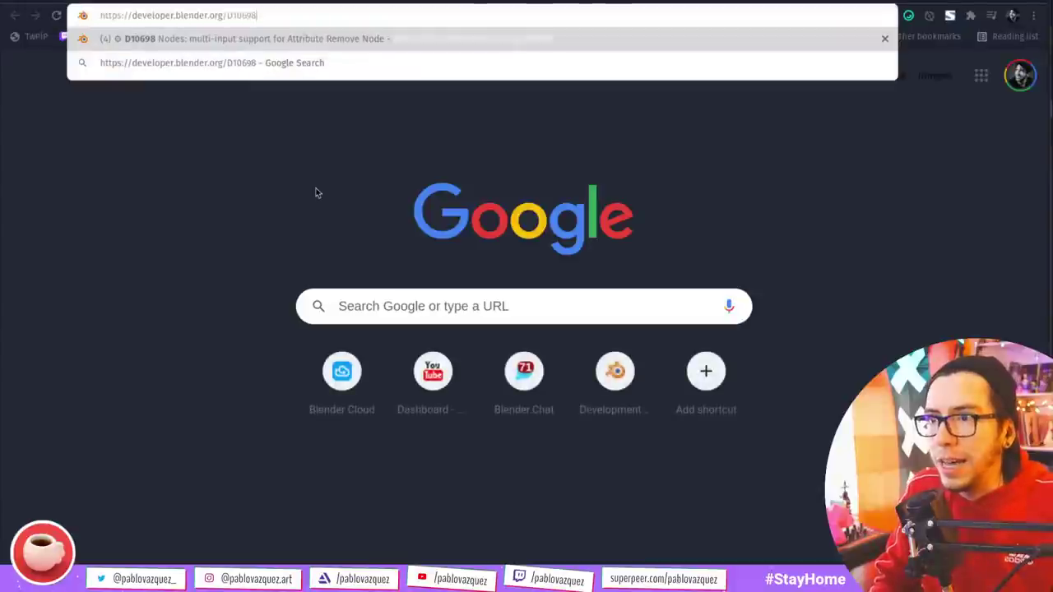
key("Return")
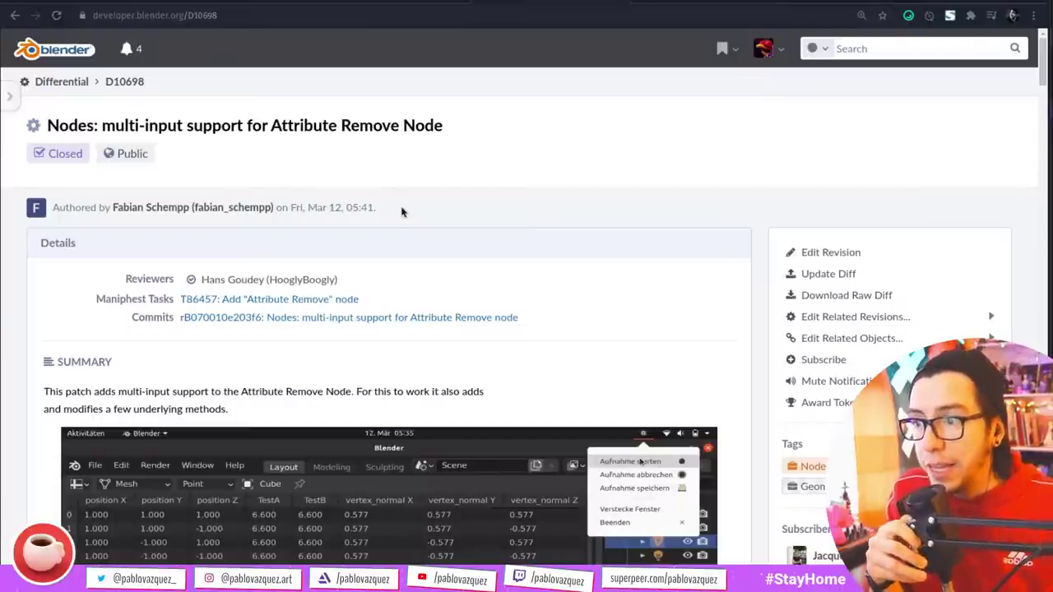
scroll(447, 412, "down", 4)
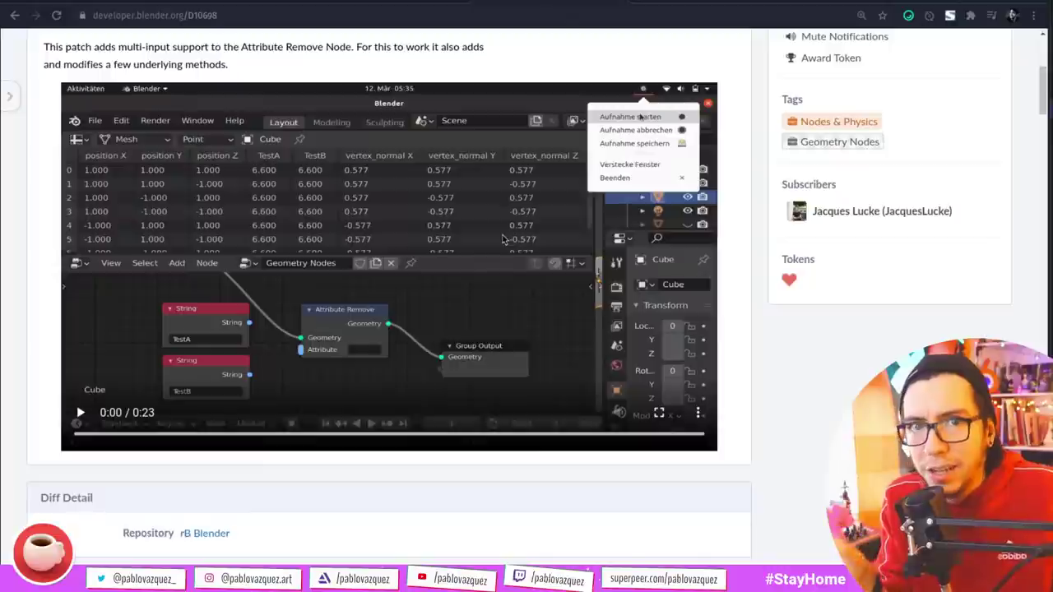
left_click(503, 240)
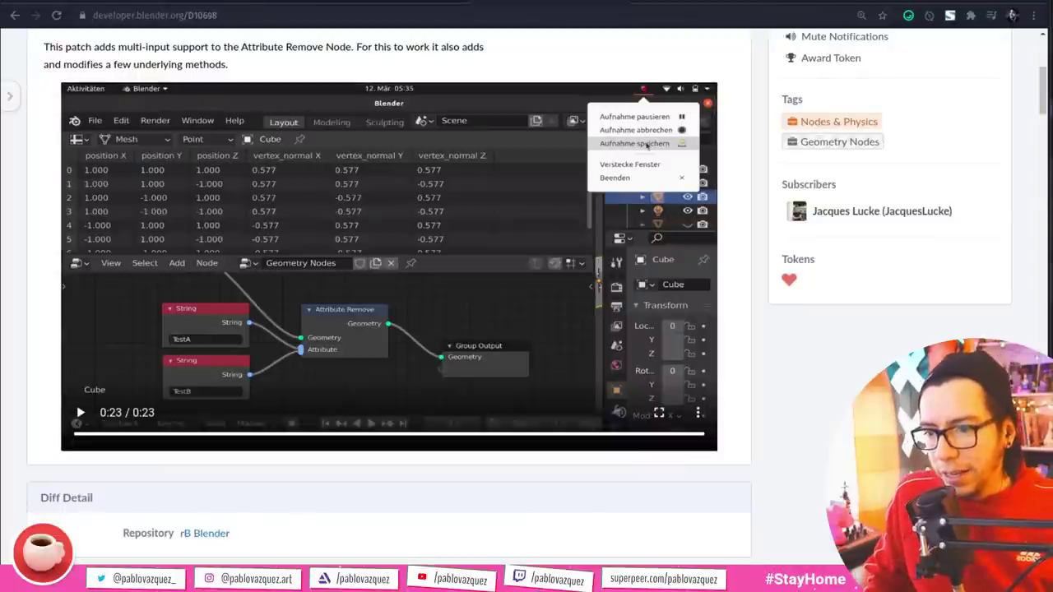
left_click(247, 16)
type("https://developer.blender.org/D10538")
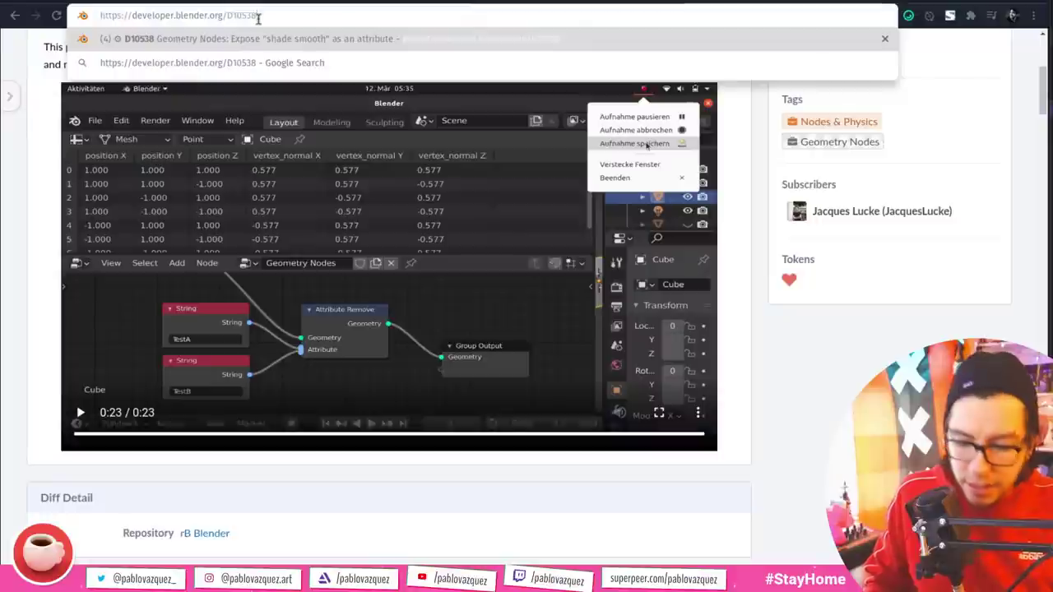
- Load patch D10538, highlight 'shade smooth' in its title, and view the summary image enlarged
key("Return")
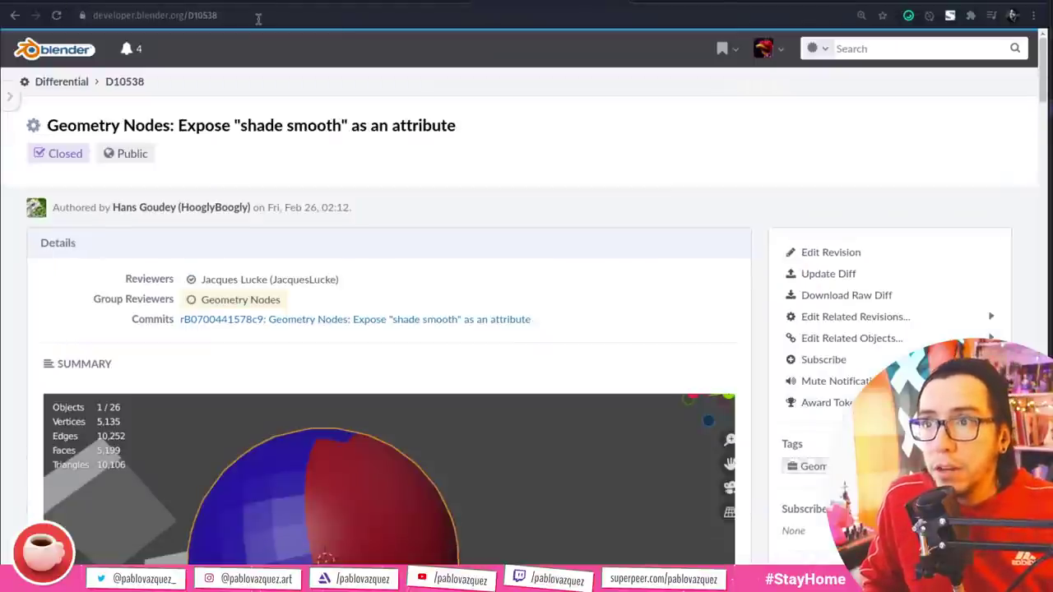
left_click_drag(344, 131, 244, 125)
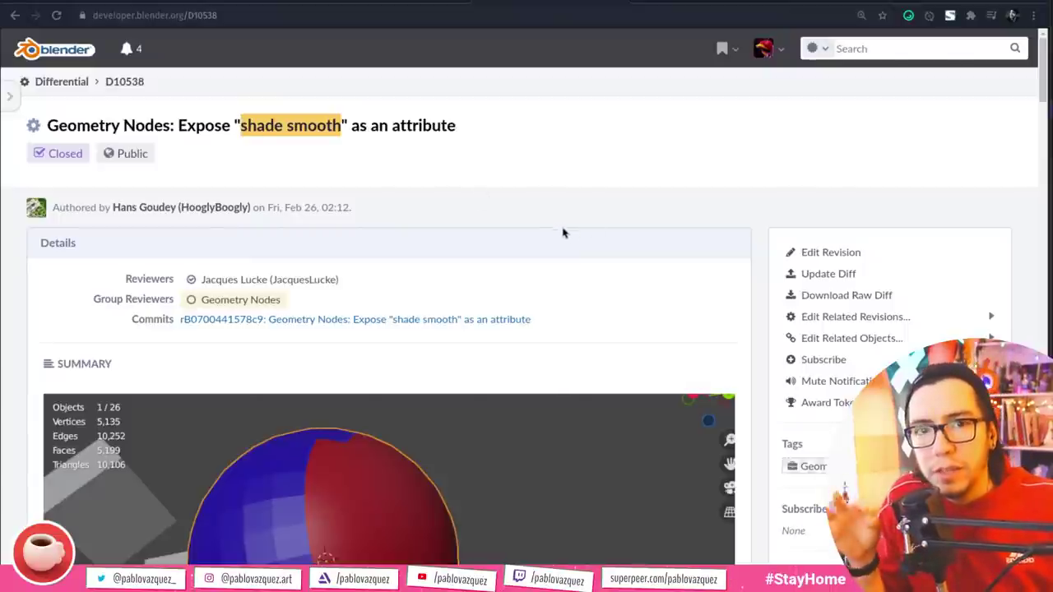
scroll(587, 266, "down", 3)
left_click(540, 369)
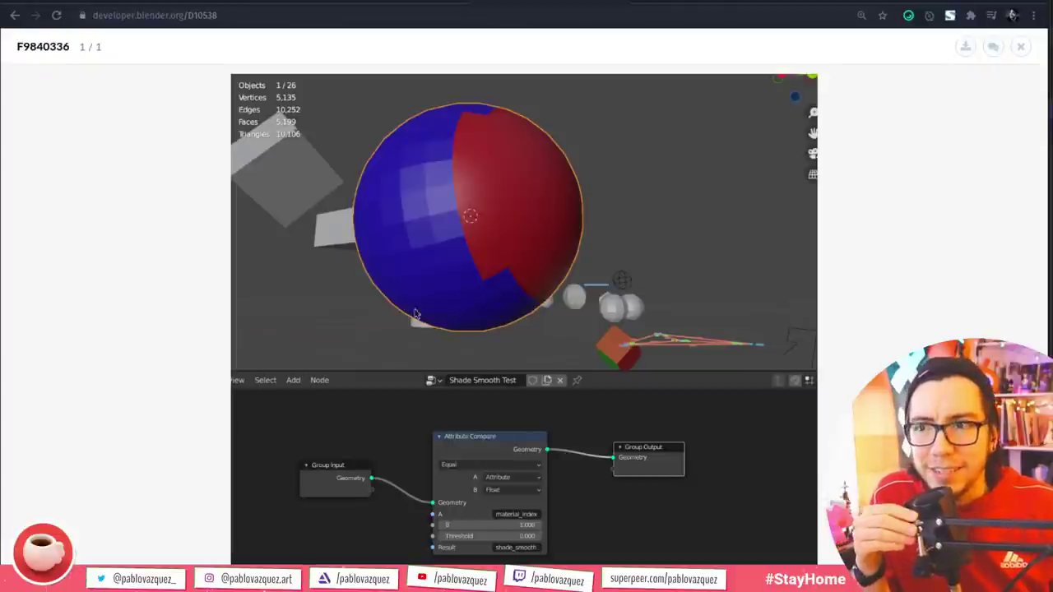
left_click(170, 167)
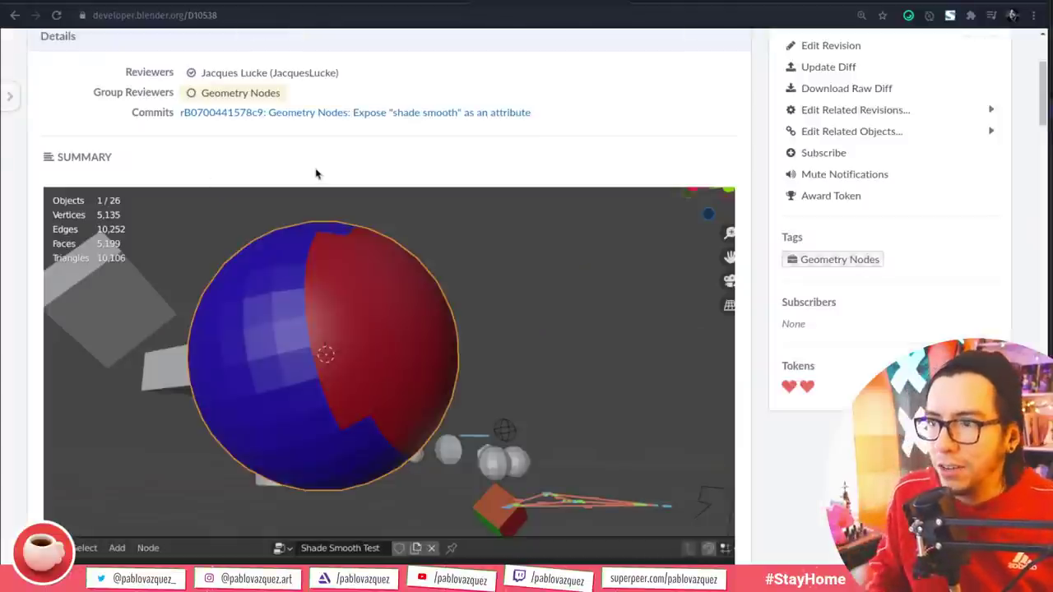
scroll(331, 173, "up", 5)
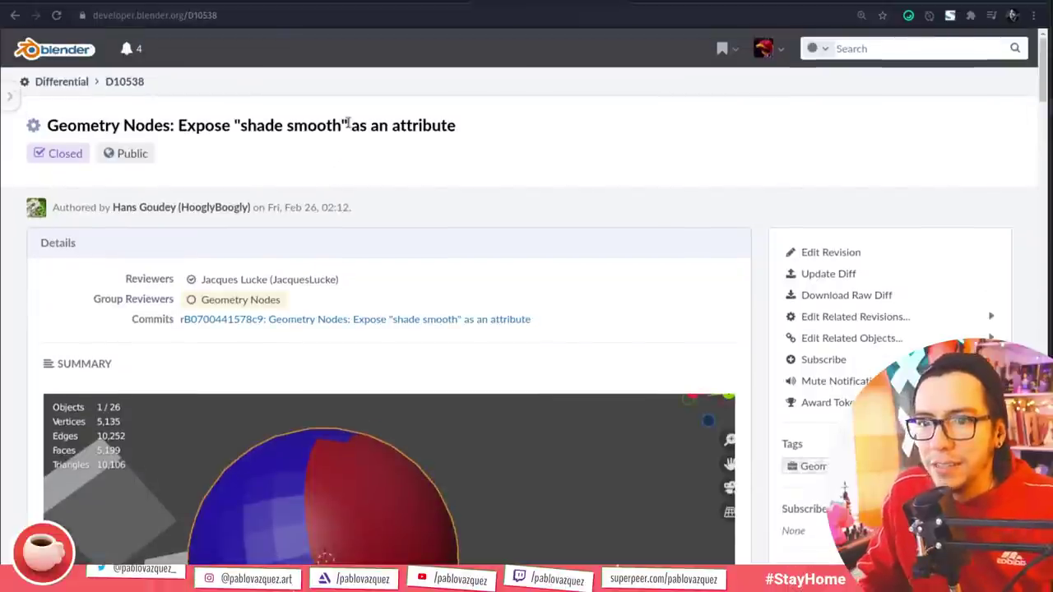
mouse_move(329, 280)
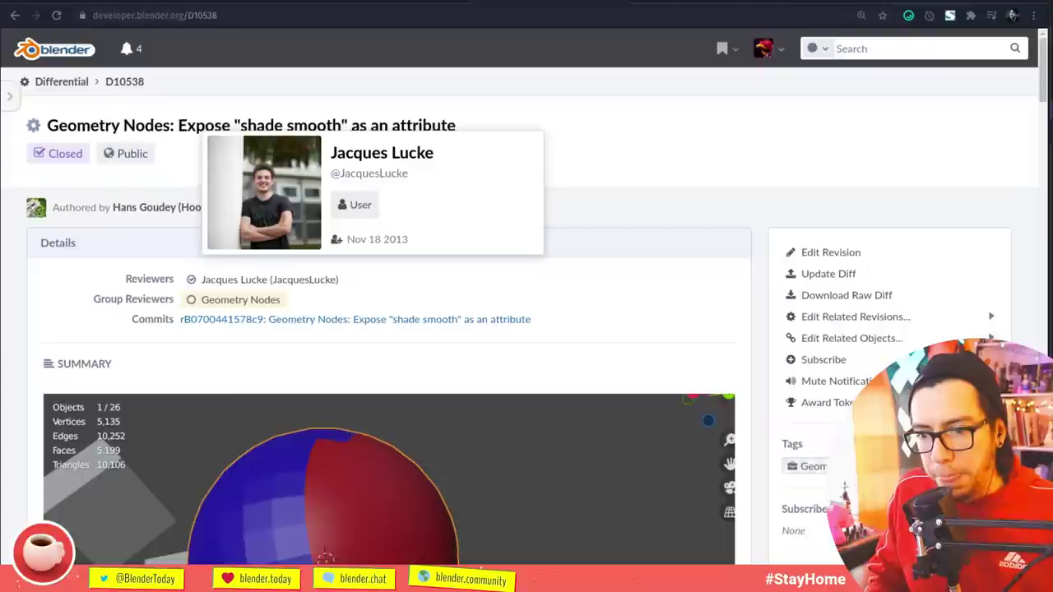
left_click(238, 18)
- Load patch D10660 and open its embedded demo clip in a separate tab
type("https://developer.blender.org/D10660")
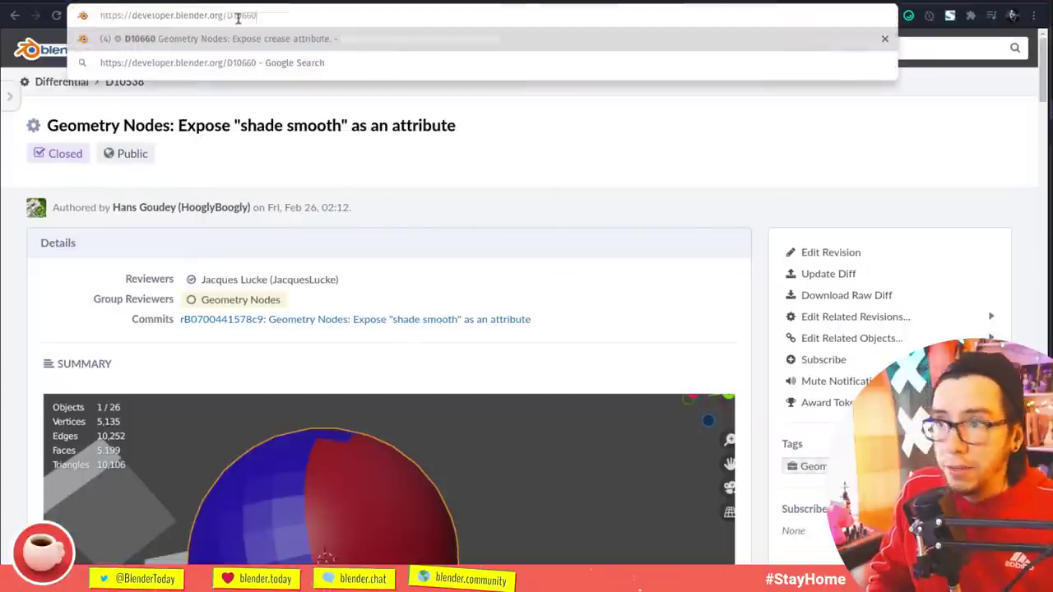
key("Return")
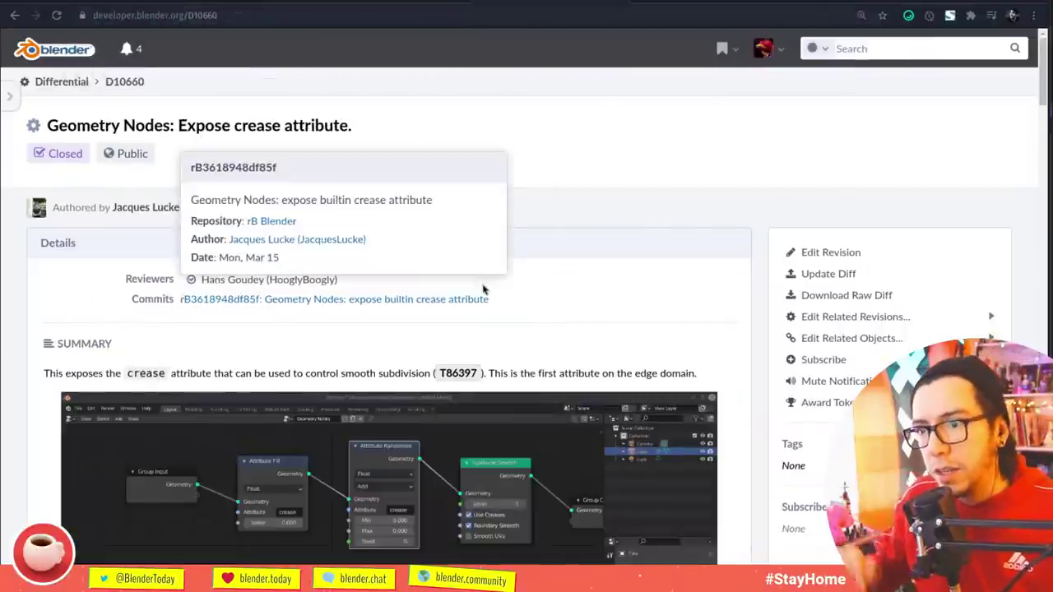
scroll(466, 362, "down", 3)
right_click(451, 313)
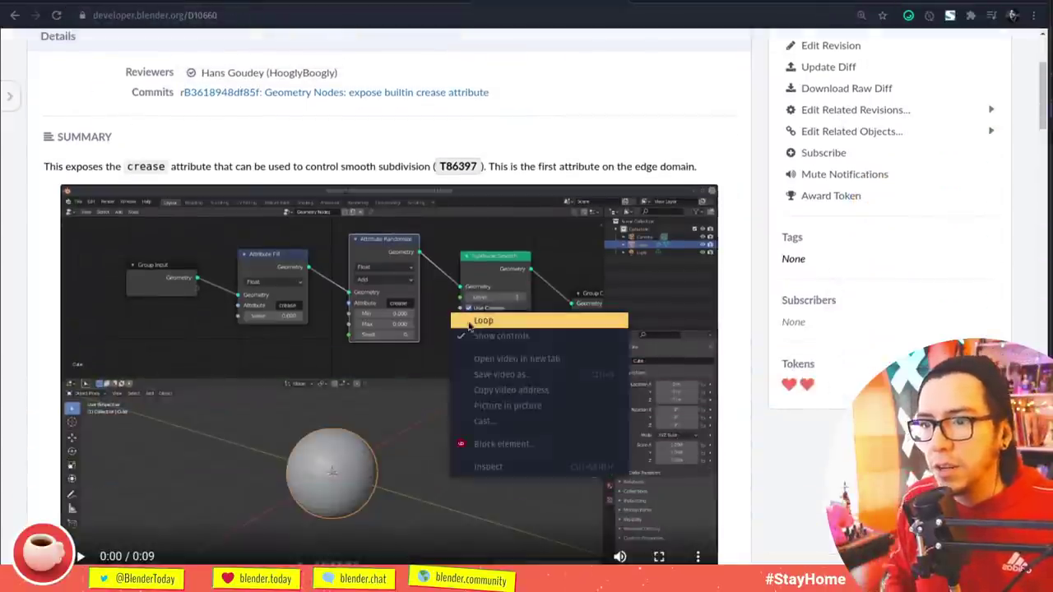
left_click(504, 358)
scroll(504, 358, "up", 3)
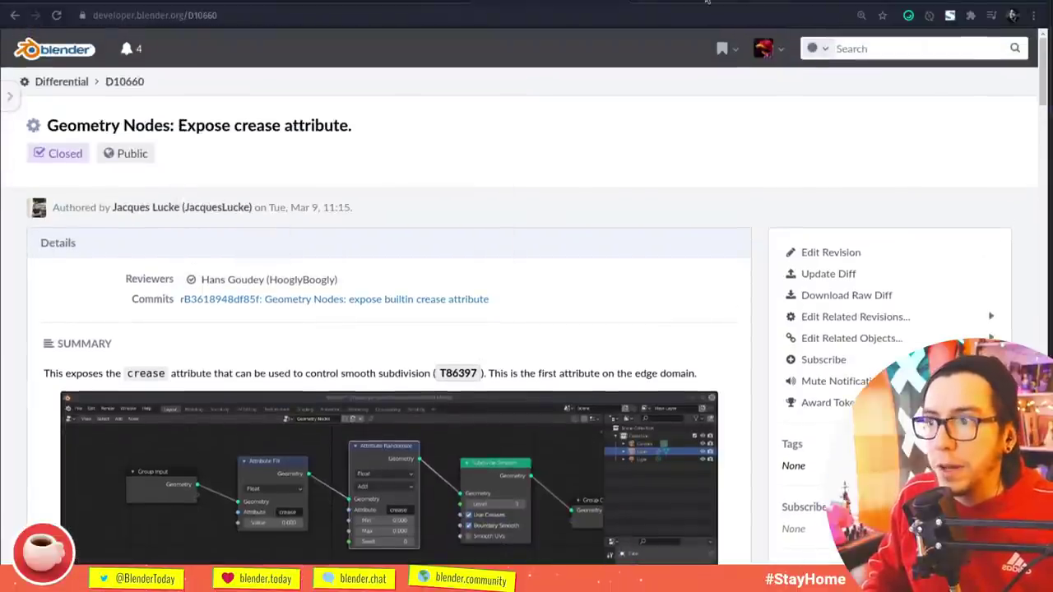
- Replay, pause and resume the crease demo clip, then return to the D10660 patch page
left_click(706, 3)
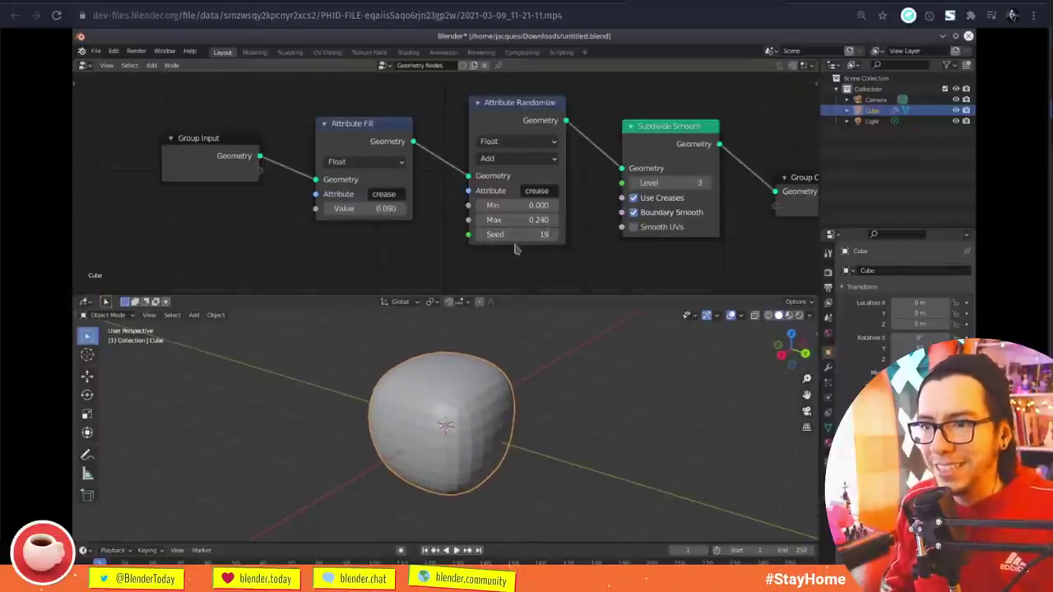
left_click(94, 528)
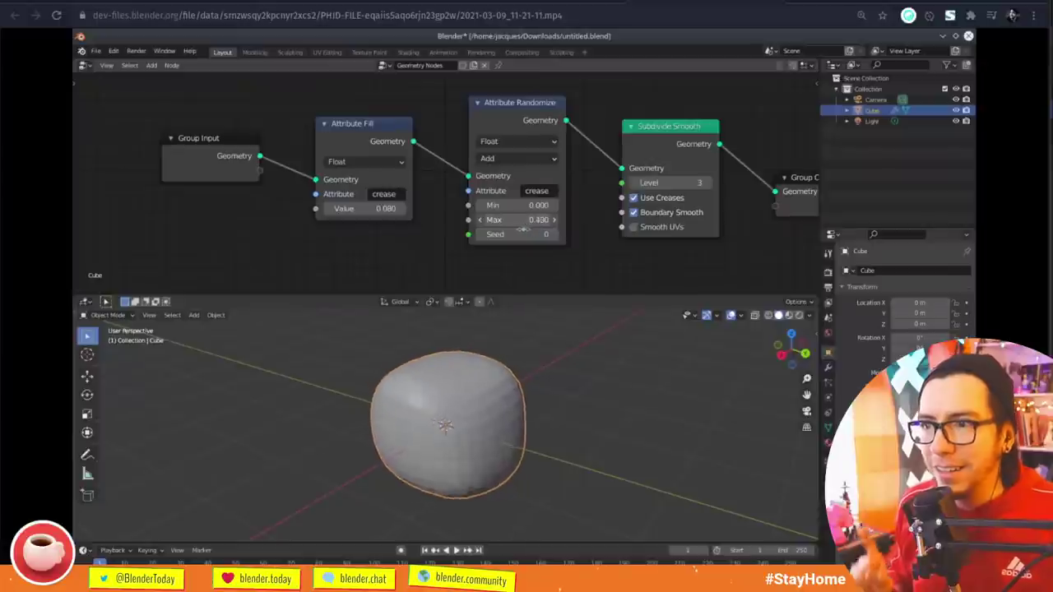
left_click(93, 527)
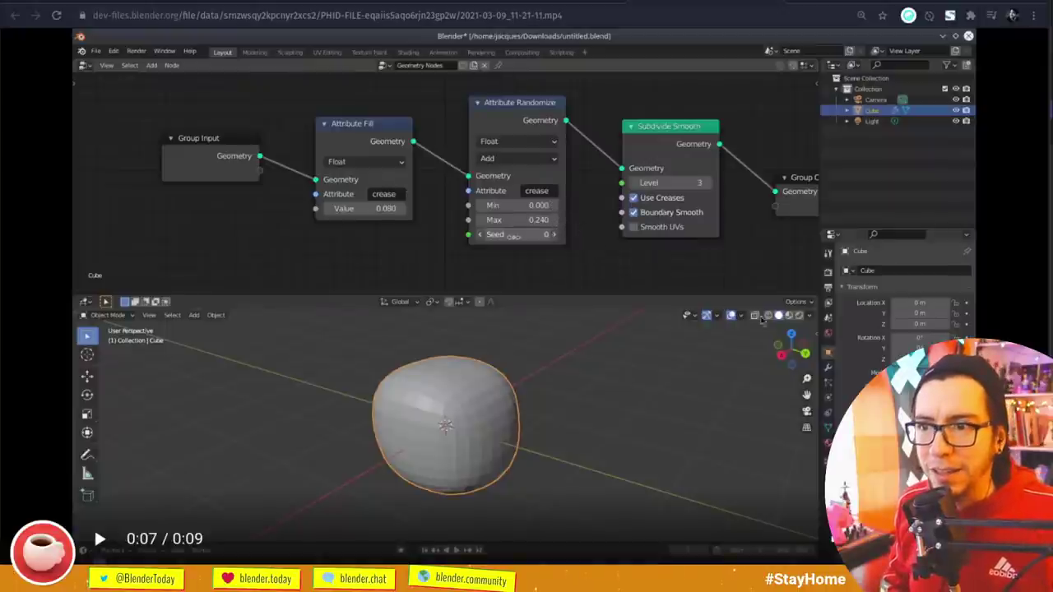
left_click(94, 528)
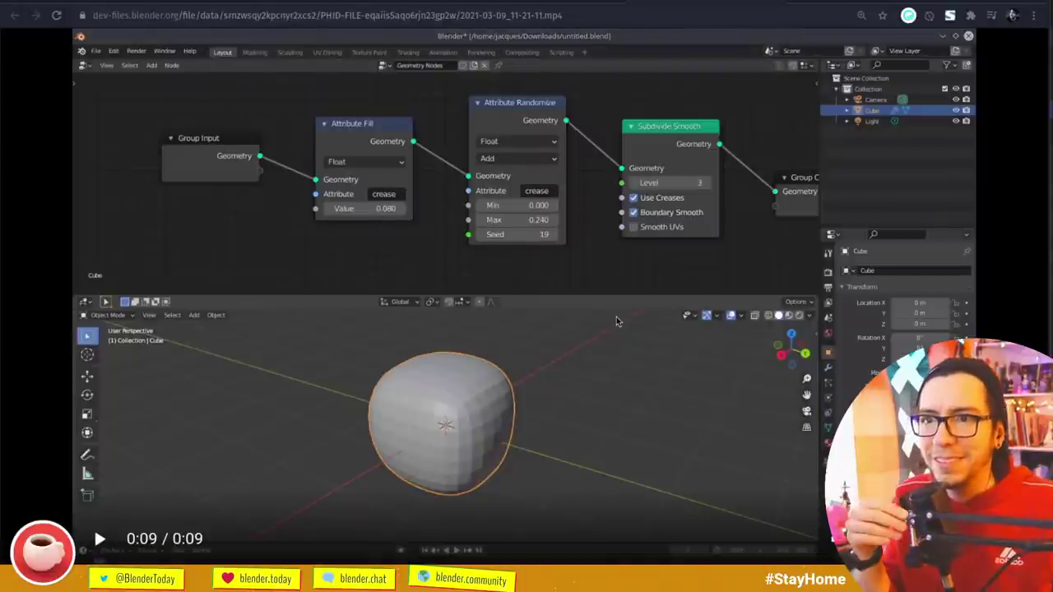
key("alt+Left")
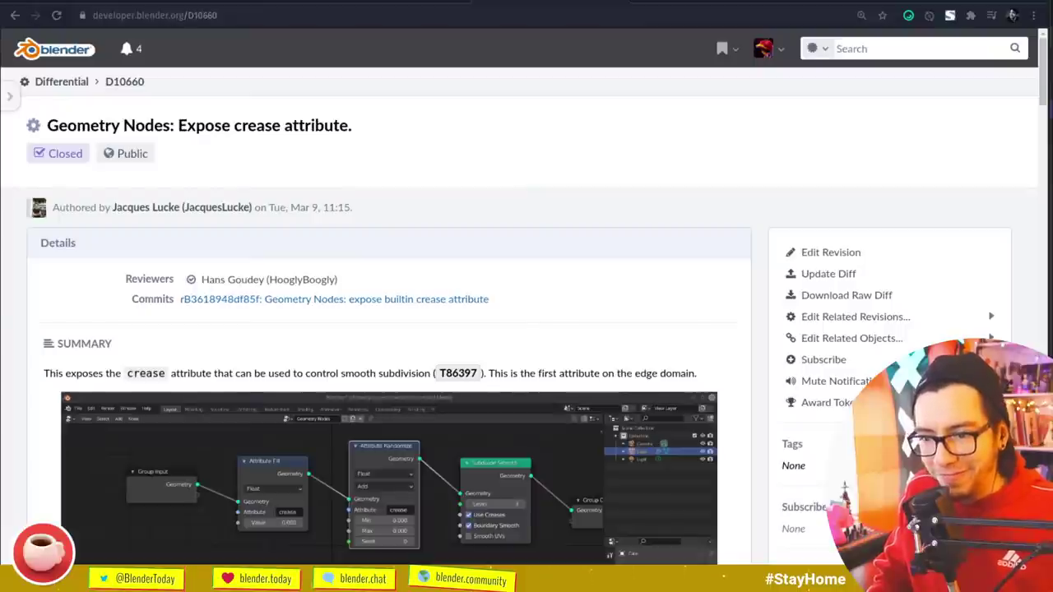
key("super")
- Back in Blender, enlarge the 3D viewport and the Geometry Nodes editor areas
left_click(425, 255)
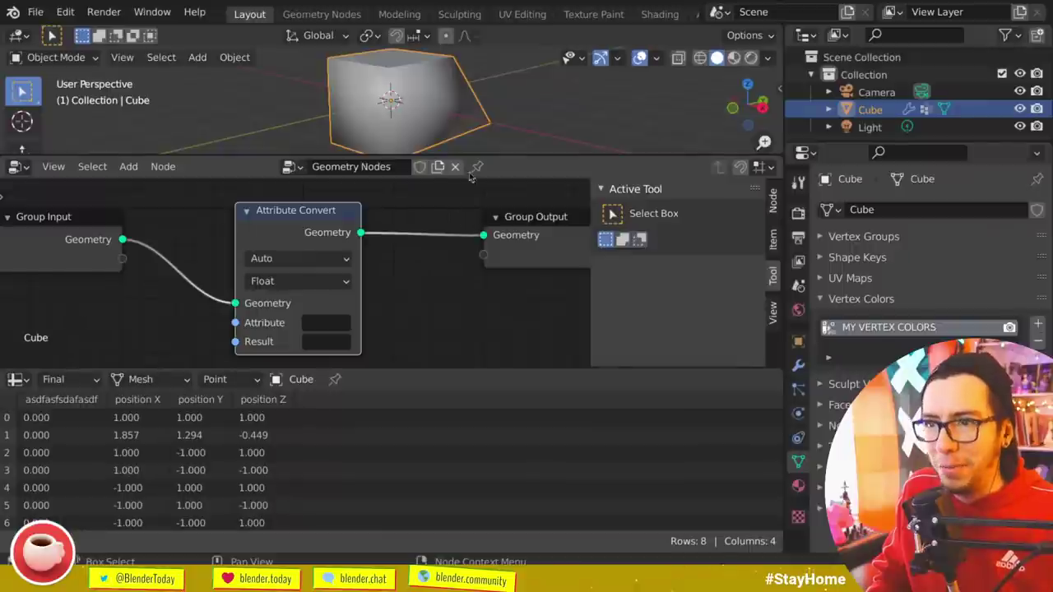
left_click_drag(475, 157, 494, 195)
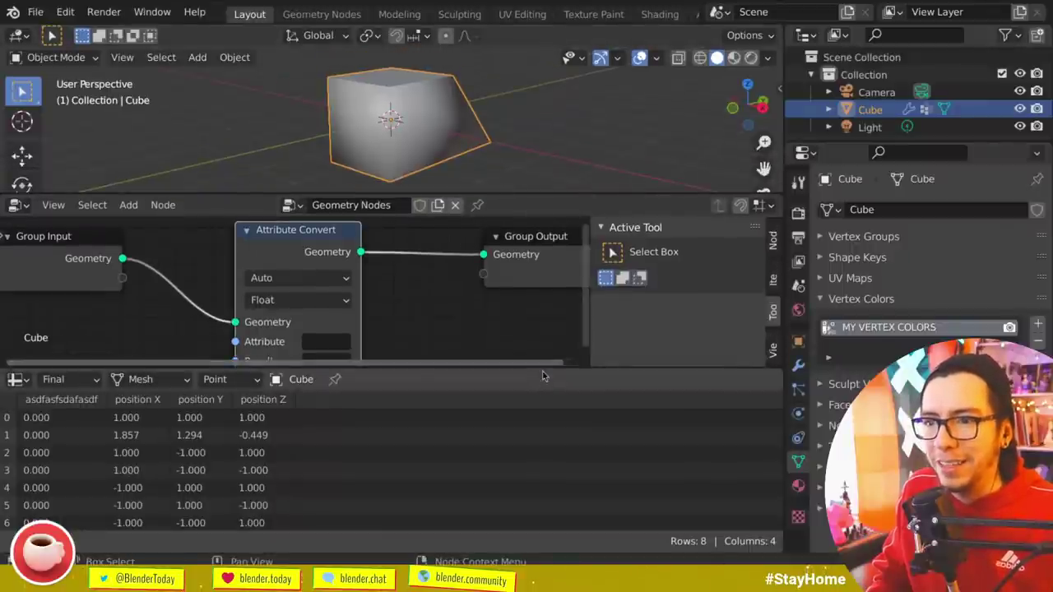
left_click_drag(543, 376, 527, 533)
- Dissolve the Attribute Convert node so Group Input feeds Group Output, and frame the nodes
key("ctrl+x")
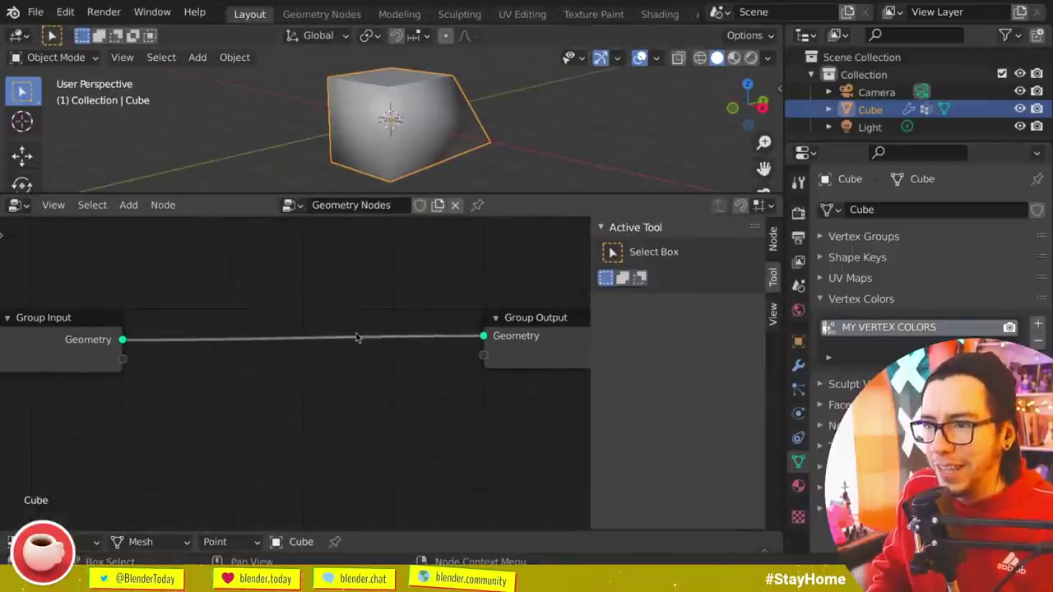
scroll(362, 329, "down", 1)
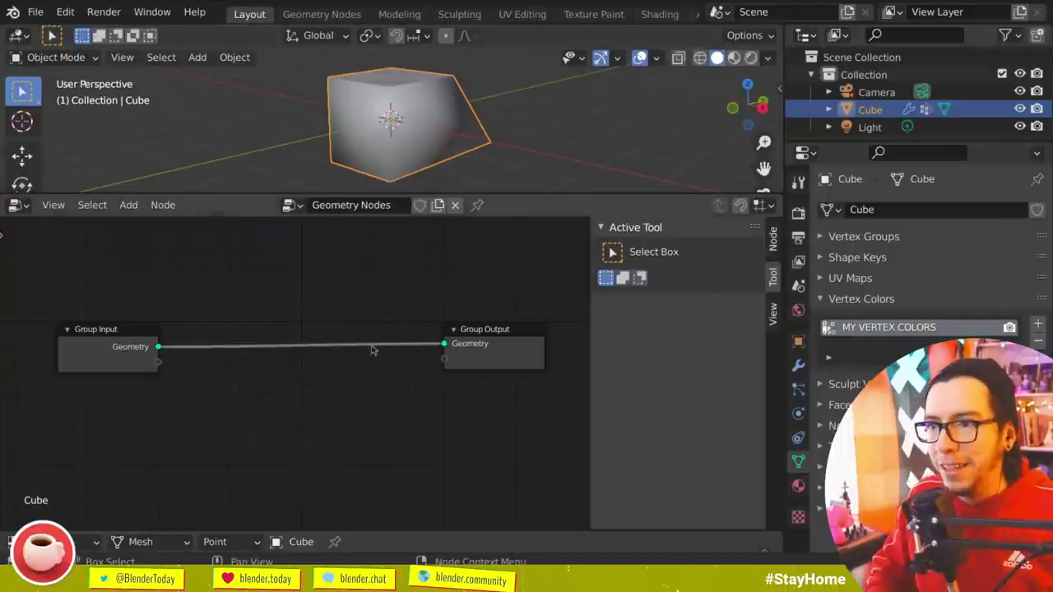
key("Home")
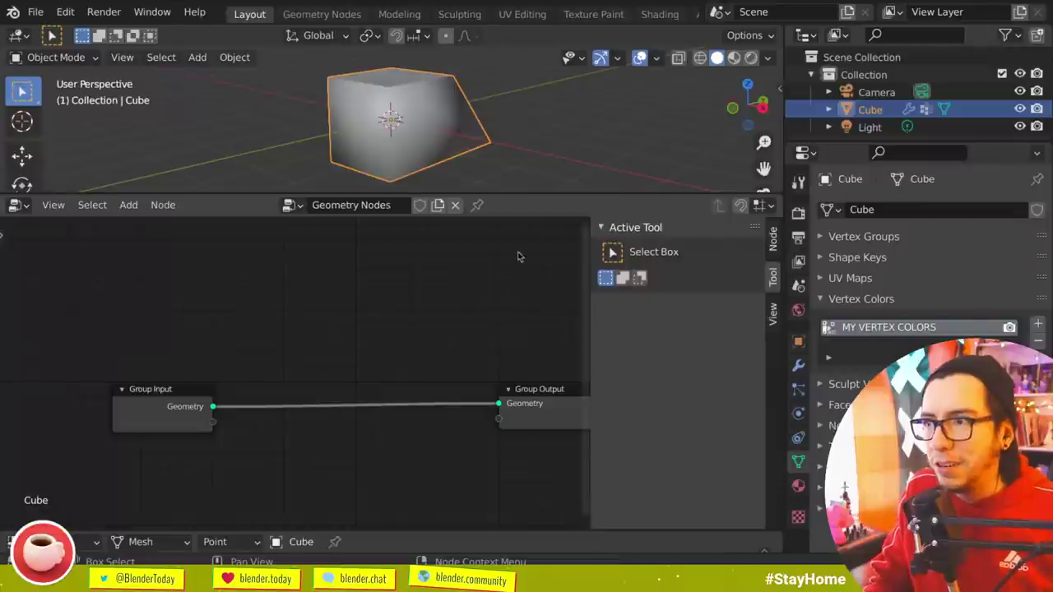
left_click_drag(513, 202, 510, 255)
key("Home")
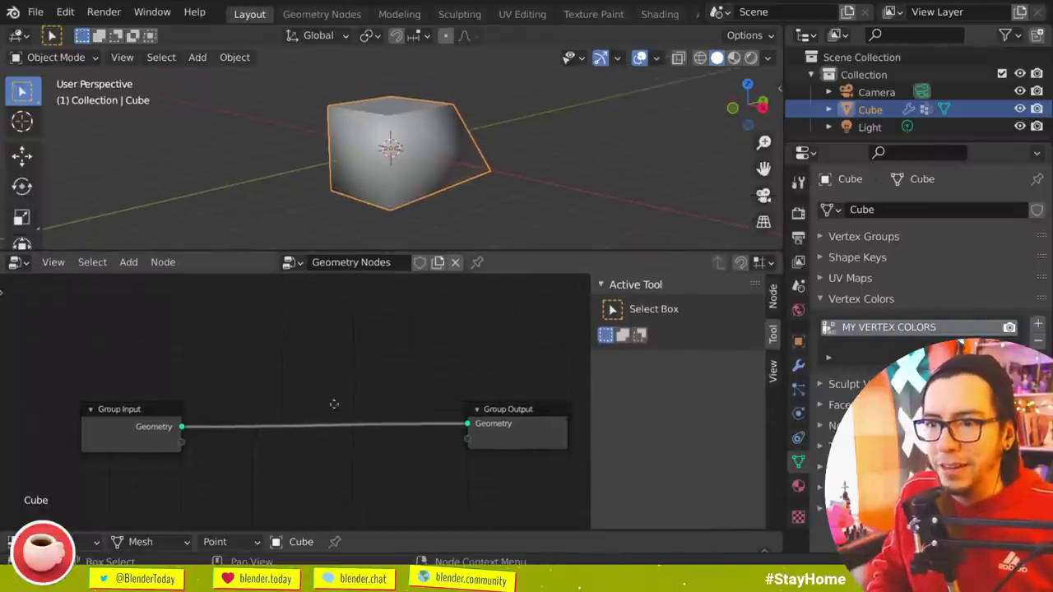
key("n")
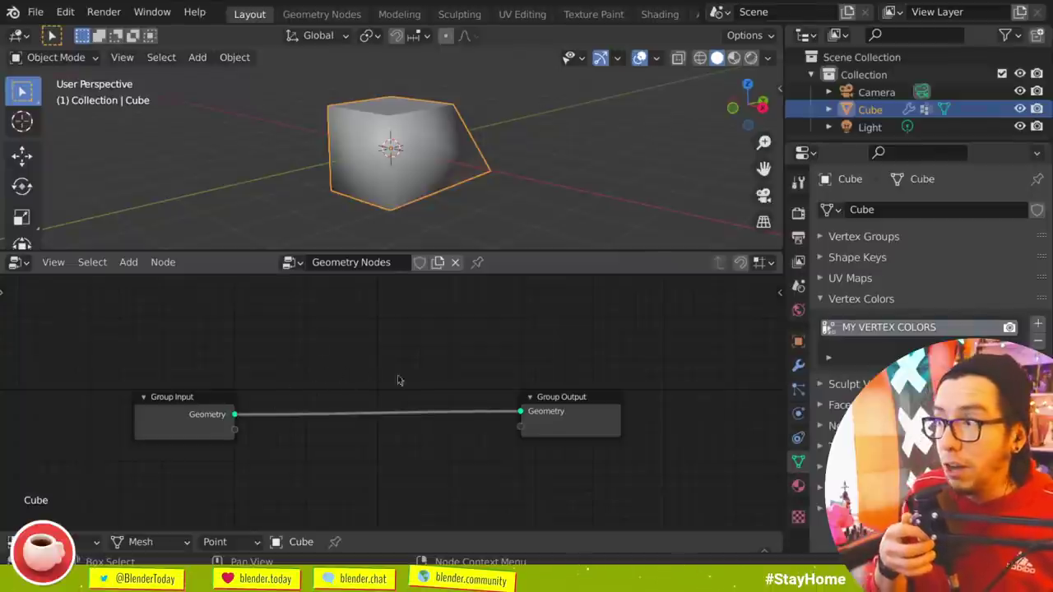
- Add an Object Info node to the cube's node tree
key("shift+a")
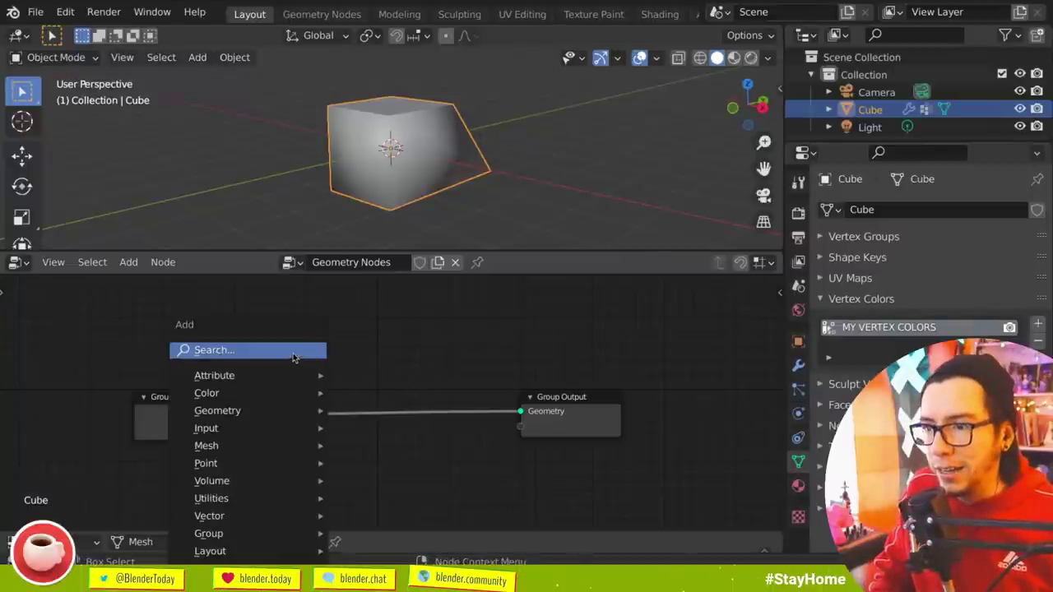
left_click(295, 355)
key("Escape")
key("shift+a")
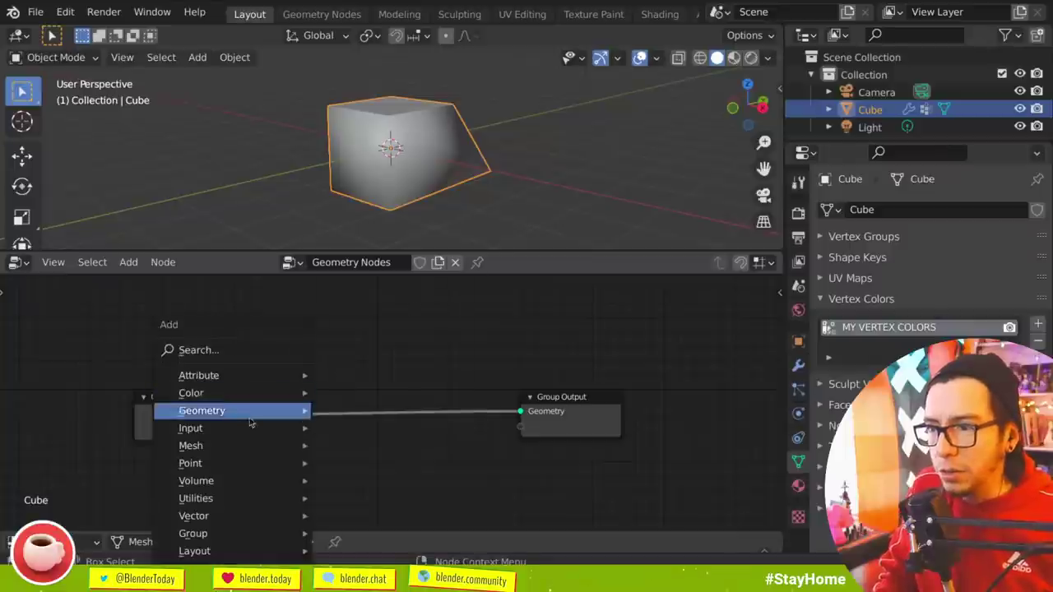
mouse_move(247, 427)
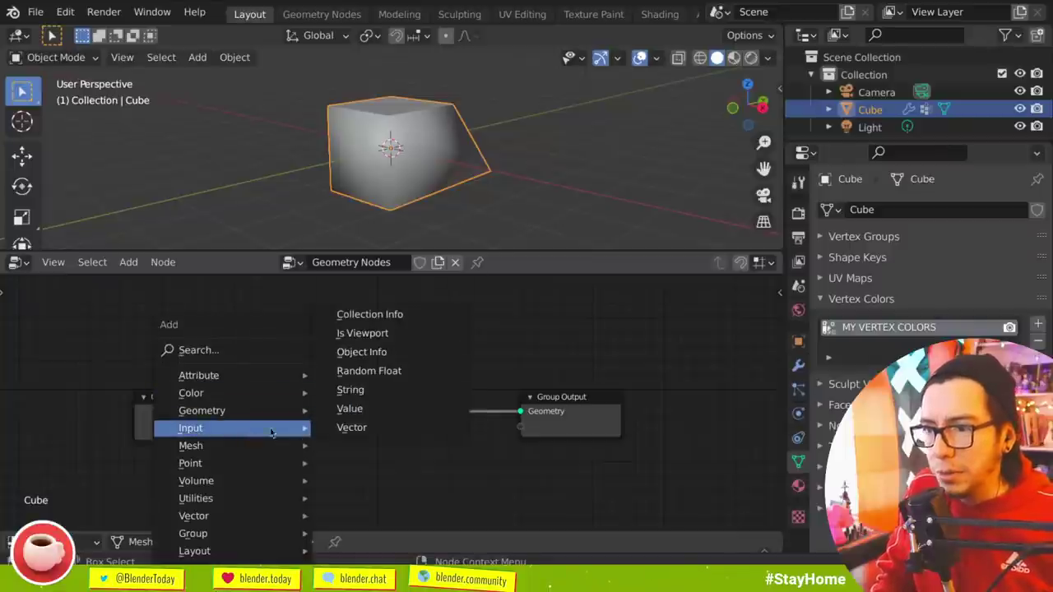
left_click(361, 352)
left_click(63, 281)
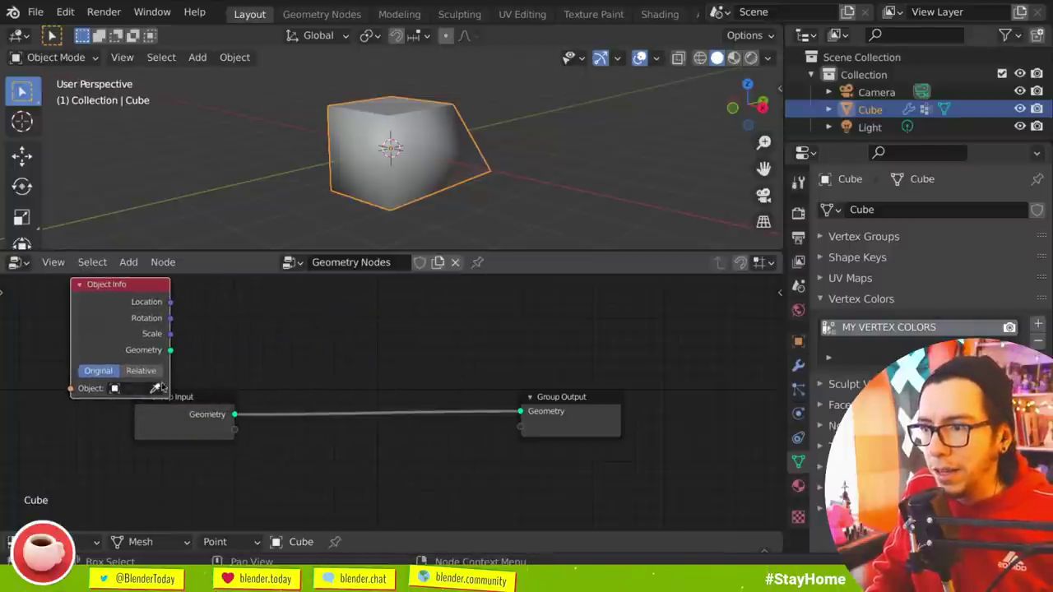
- Add a Monkey mesh and move it to the right of the cube
key("shift+a")
mouse_move(395, 143)
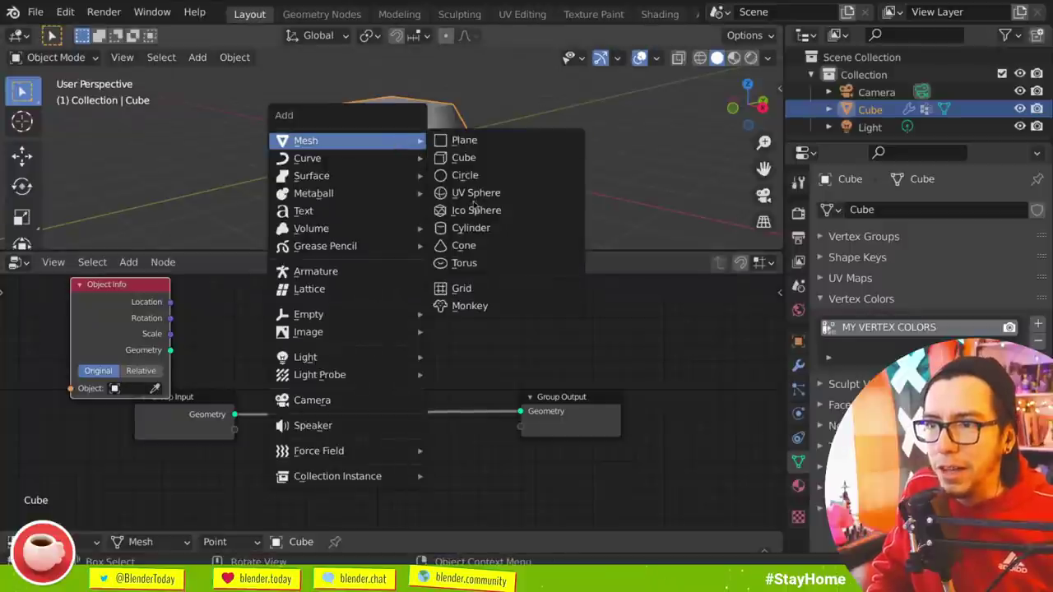
left_click(473, 301)
key("g")
left_click(458, 226)
- Set the Object Info node's object to the Light with the eyedropper, then delete it
left_click(422, 170)
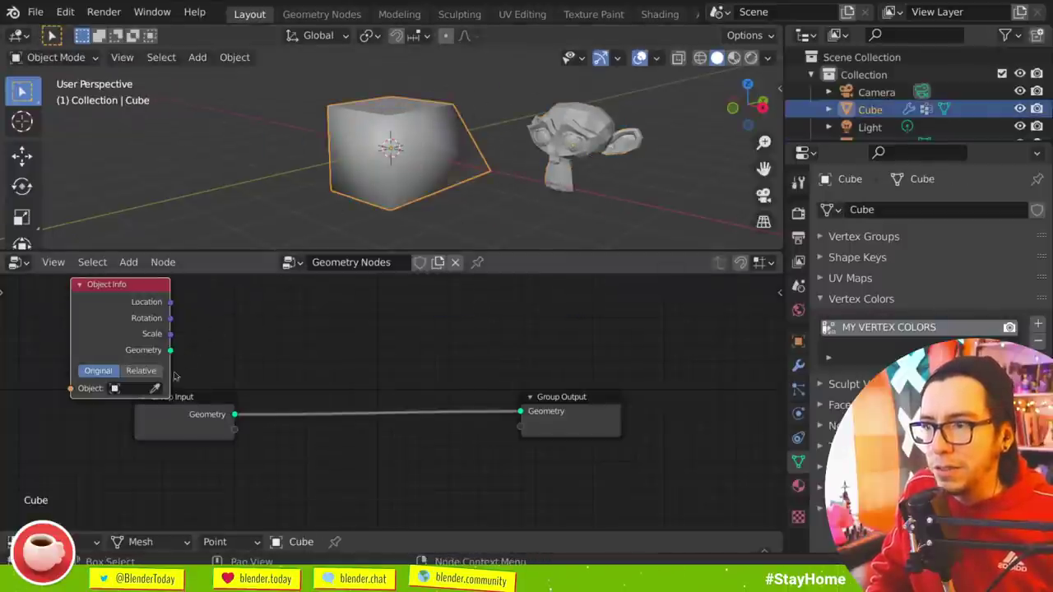
left_click(132, 388)
left_click(155, 389)
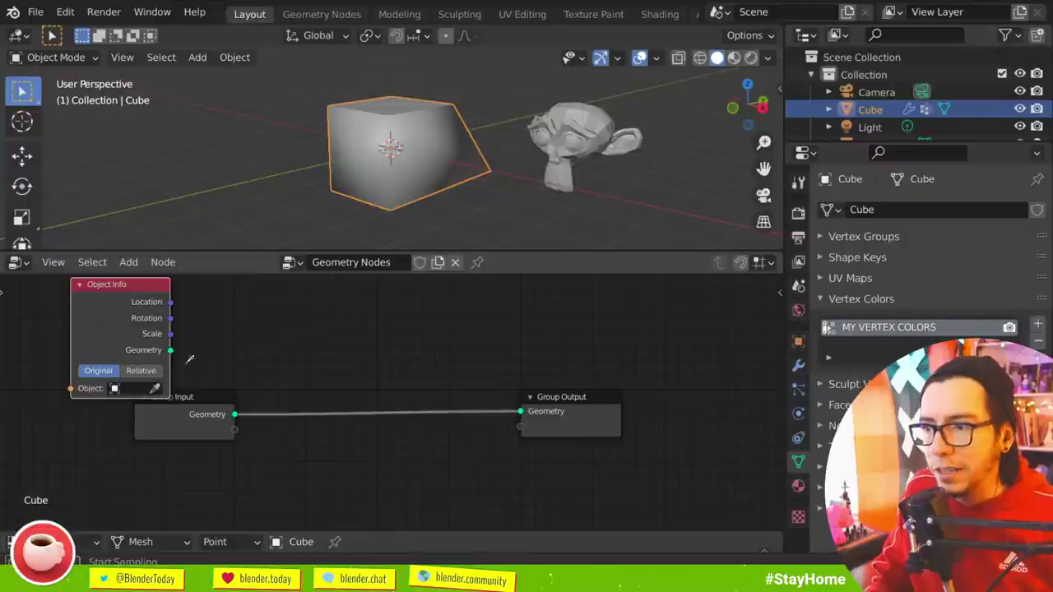
left_click(586, 123)
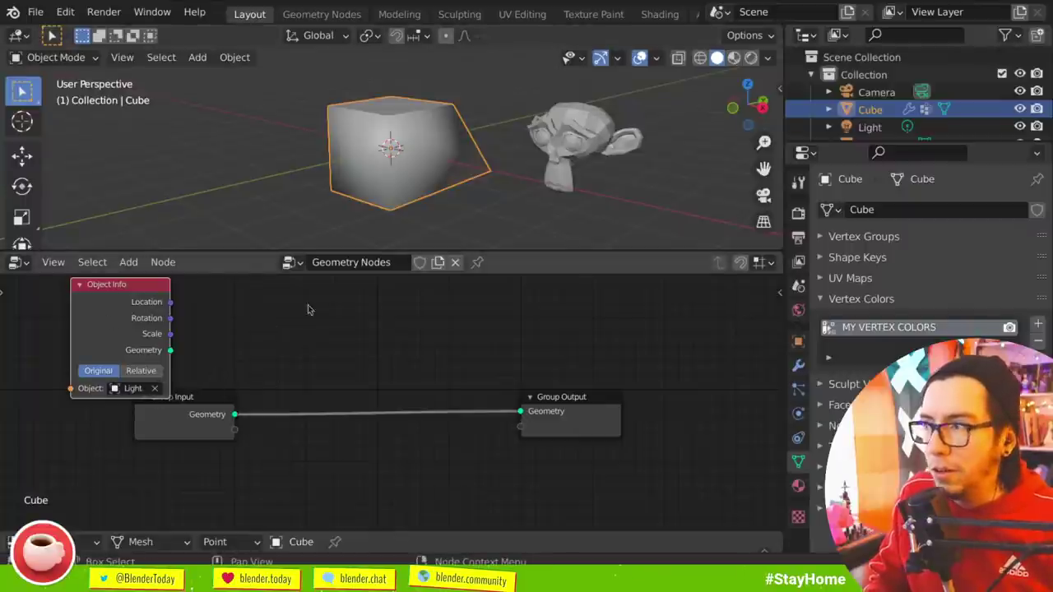
key("x")
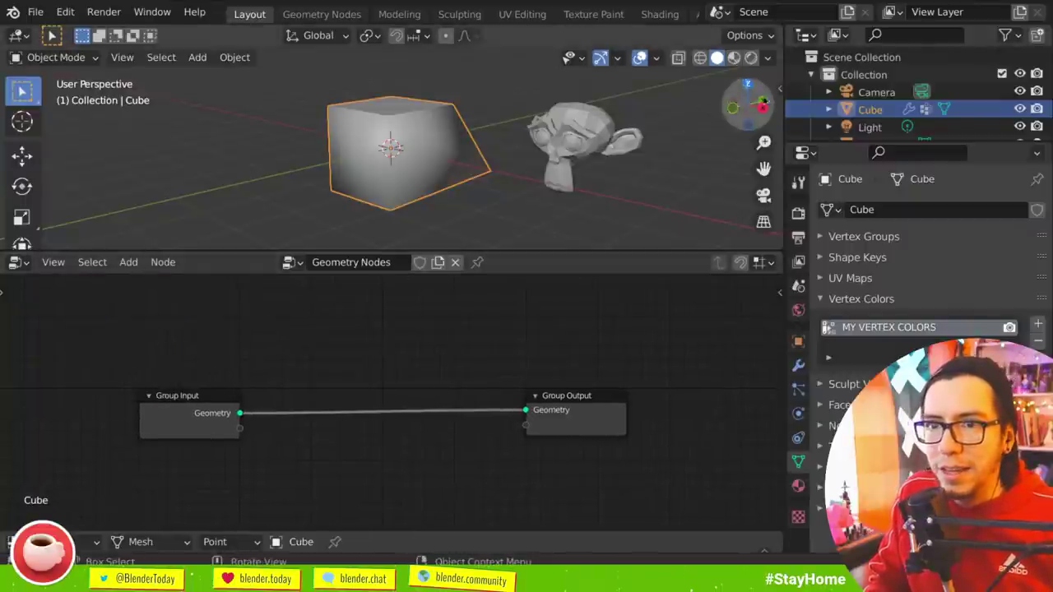
- Drag Suzanne in as an Object Info node, detach it from its links, then delete it
scroll(872, 106, "down", 1)
left_click_drag(877, 124, 384, 344)
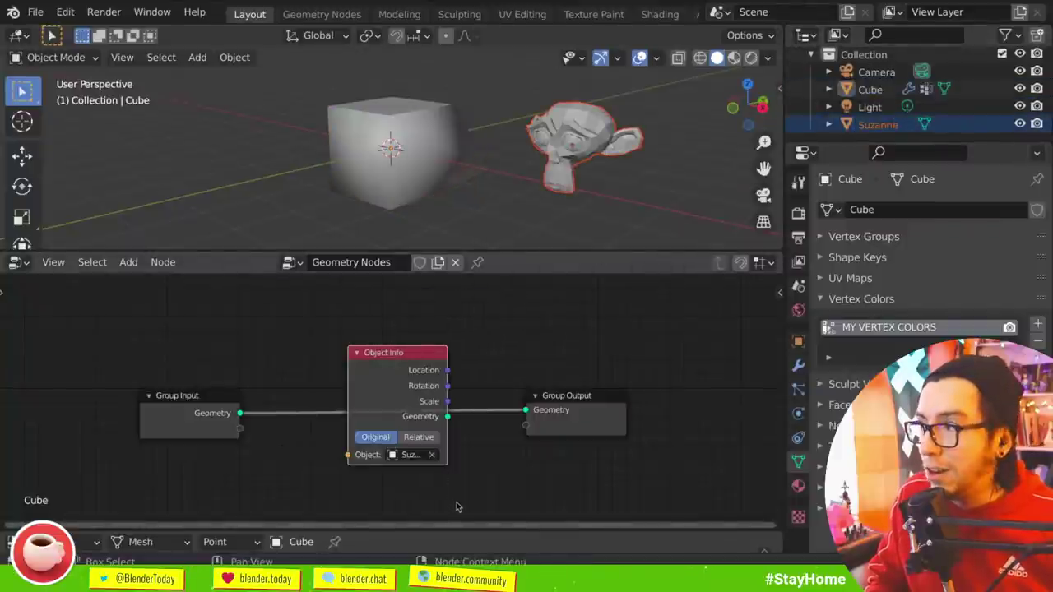
left_click_drag(395, 394, 333, 385)
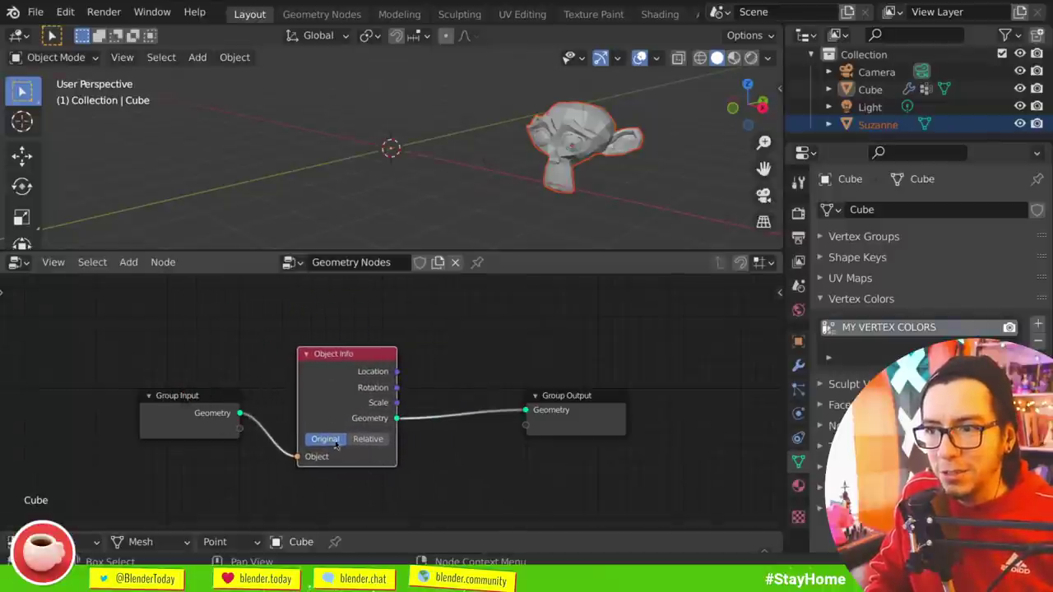
left_click_drag(336, 445, 337, 510)
scroll(393, 441, "down", 2)
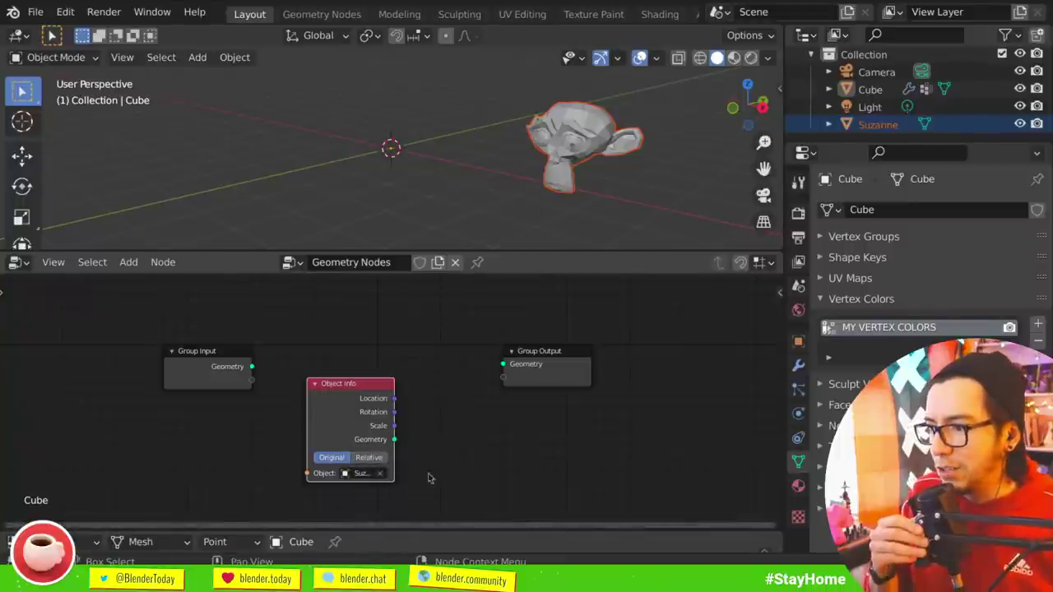
key("x")
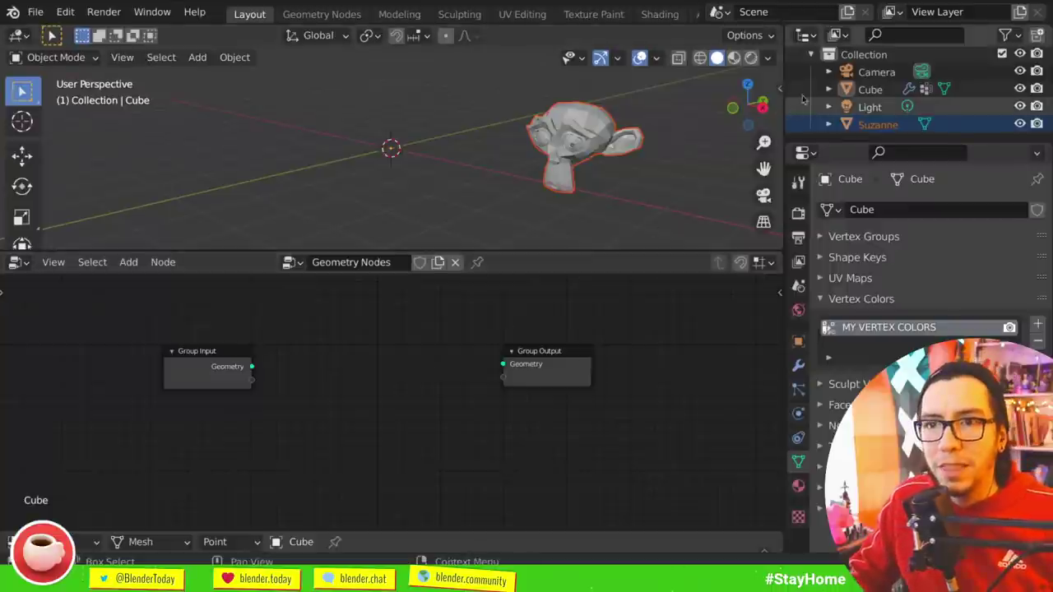
key("shift+a")
- Drop Collection from the Outliner into the node editor as a Collection Info node
mouse_move(367, 409)
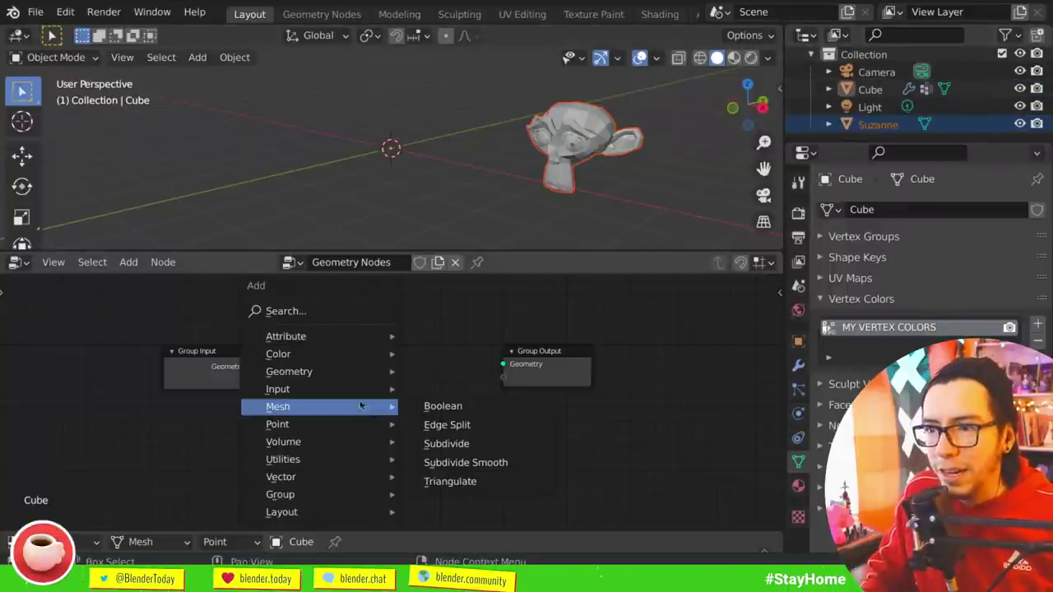
mouse_move(355, 391)
key("Escape")
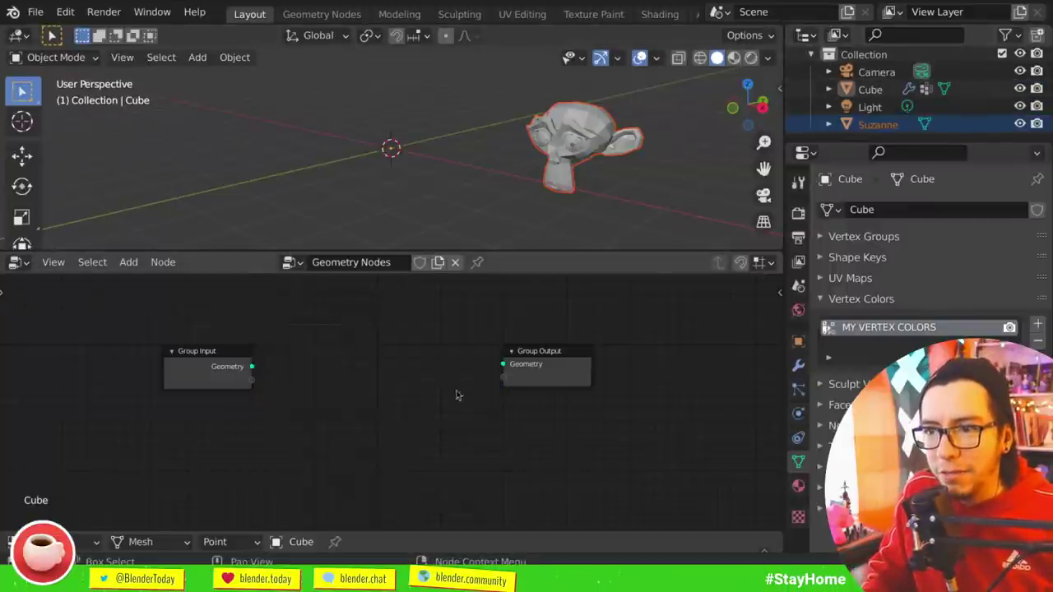
left_click_drag(860, 54, 385, 425)
left_click(360, 378)
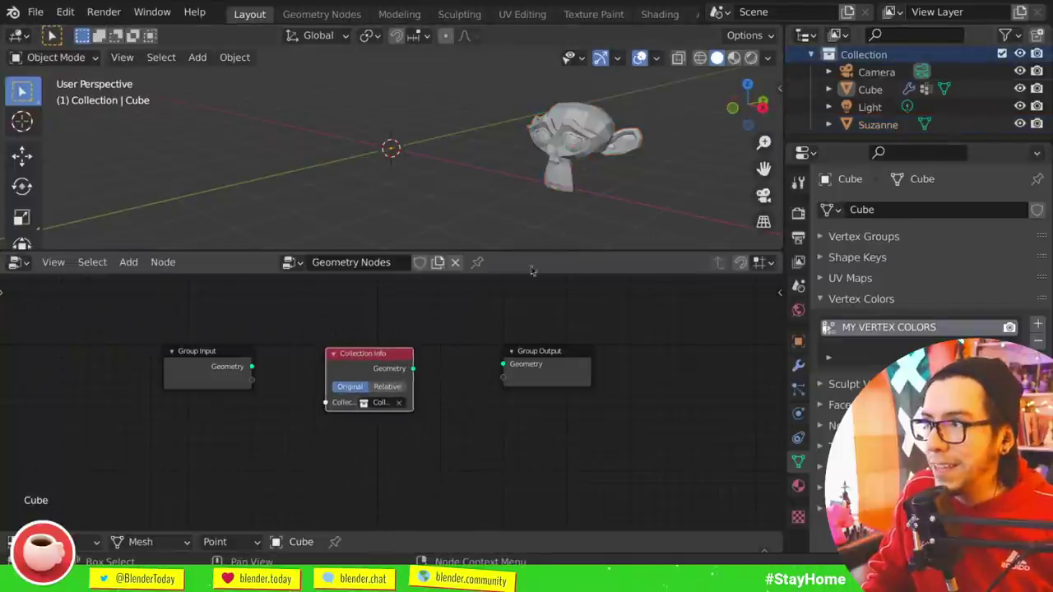
- Make the Outliner taller so Scene Collection is visible
left_click(815, 152)
left_click(818, 151)
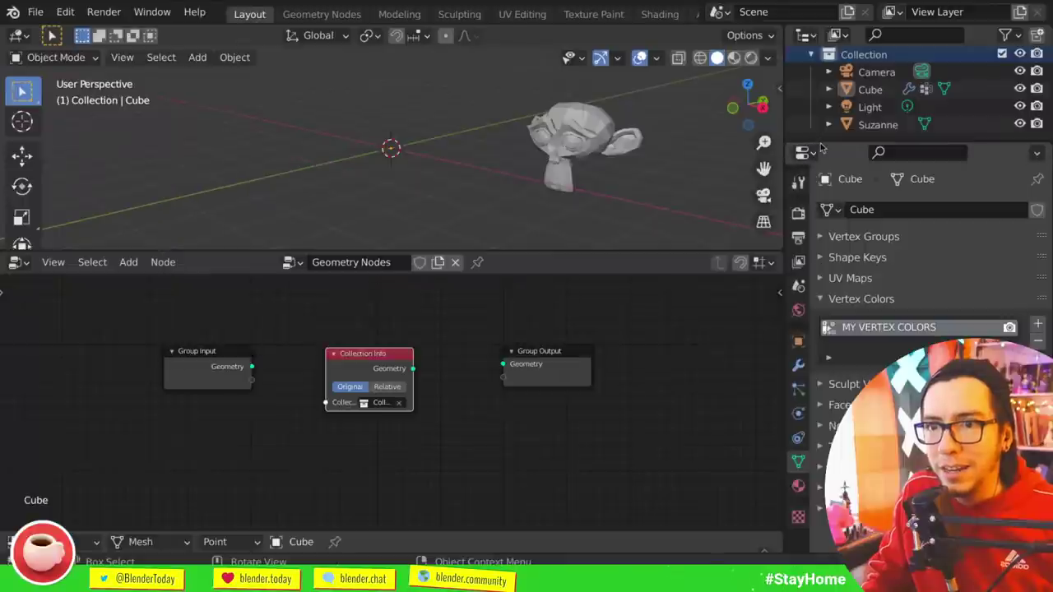
left_click_drag(824, 142, 823, 204)
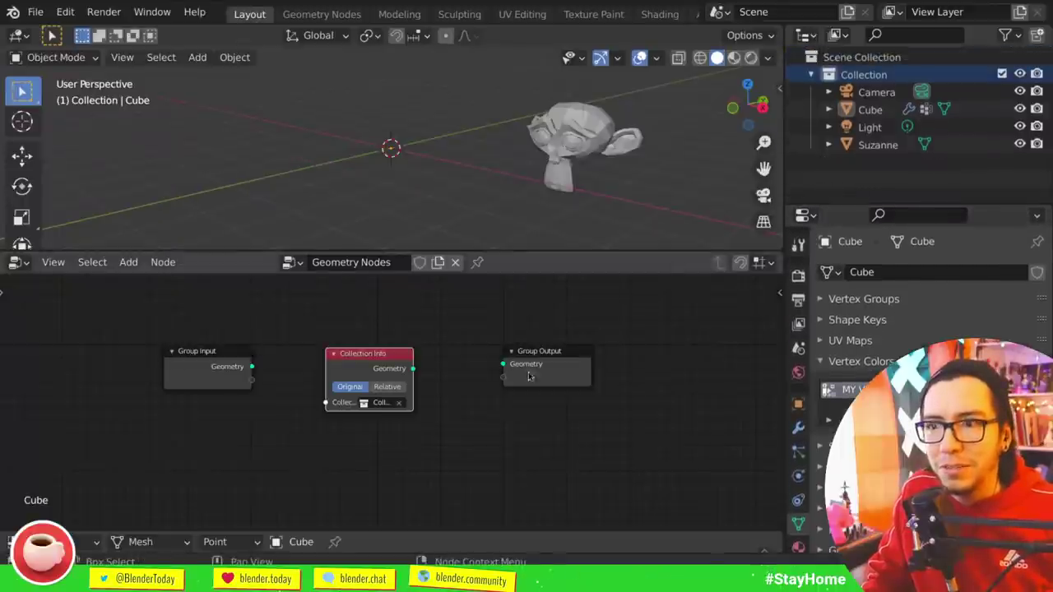
- Drag Cube and Light in as Object Info nodes, then delete all the trial nodes
left_click_drag(855, 110, 451, 340)
left_click_drag(860, 128, 247, 440)
key("Delete")
left_click(368, 354)
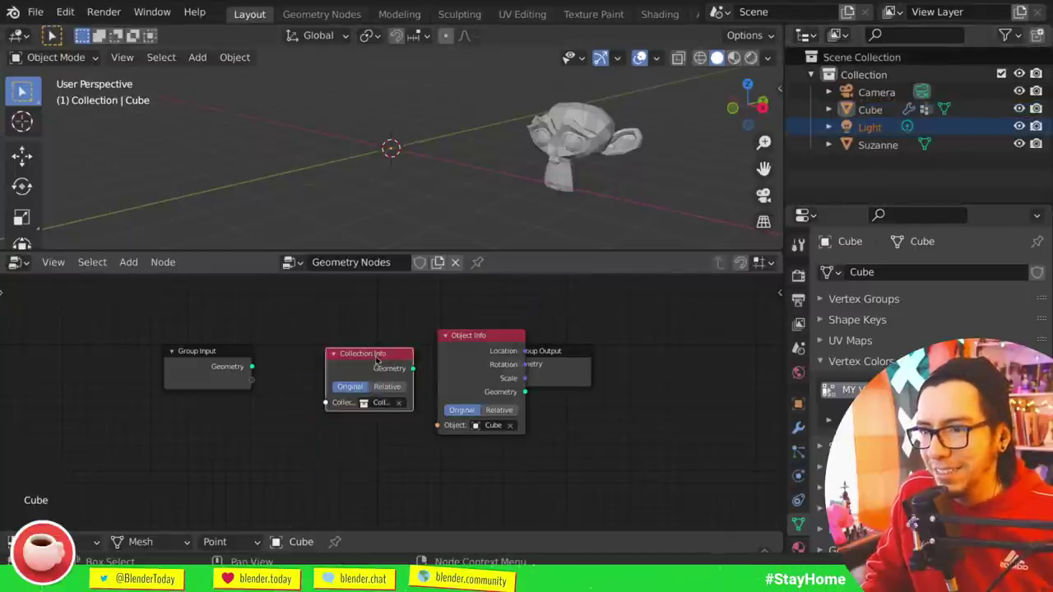
key("Delete")
left_click(504, 349)
key("Delete")
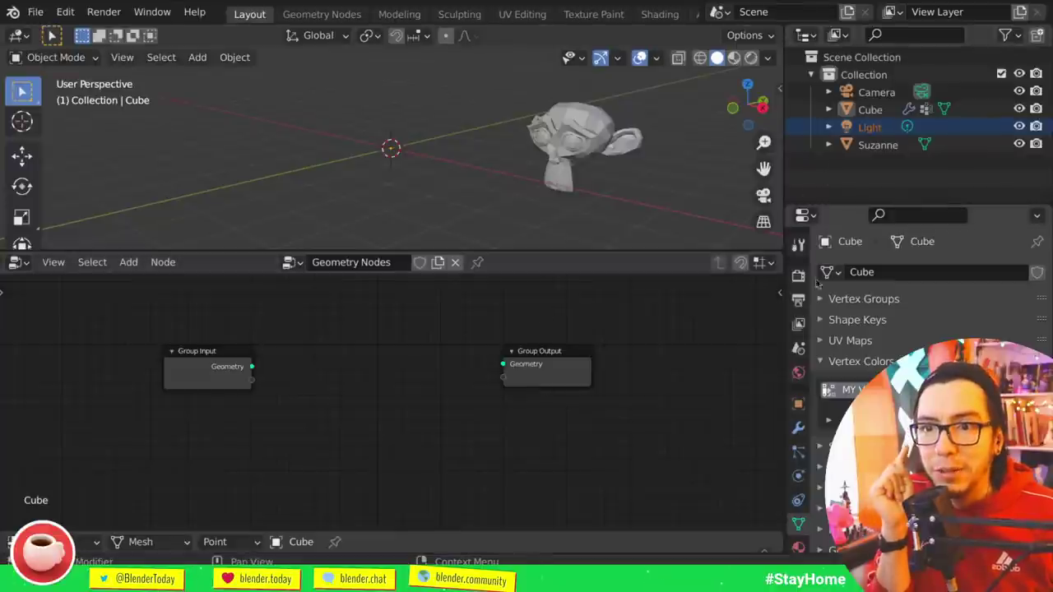
- Add an Attribute Sample Texture node by searching 'tex'
key("shift+a")
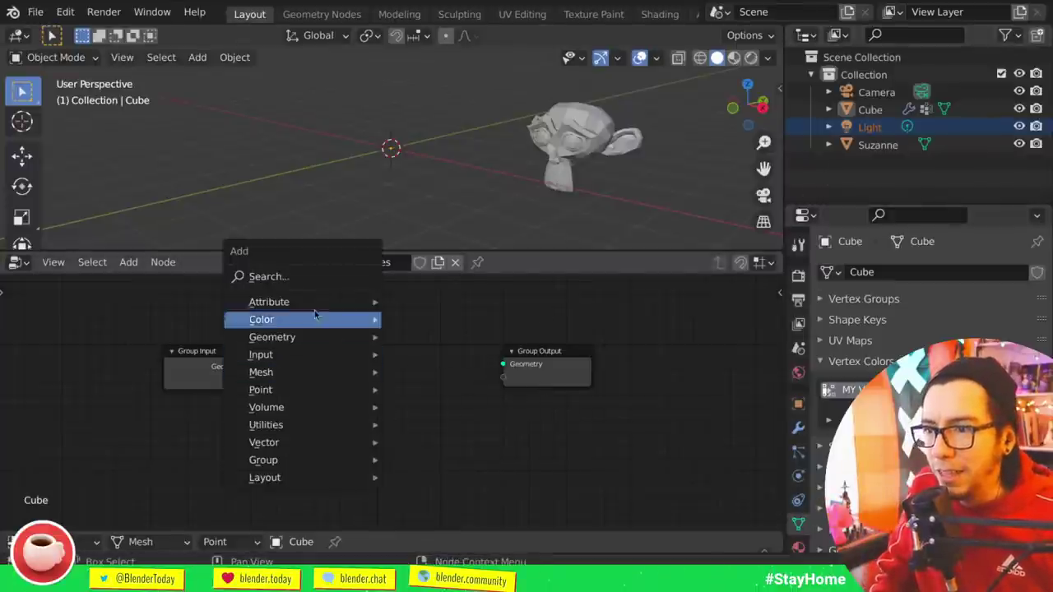
left_click(316, 277)
type("tex")
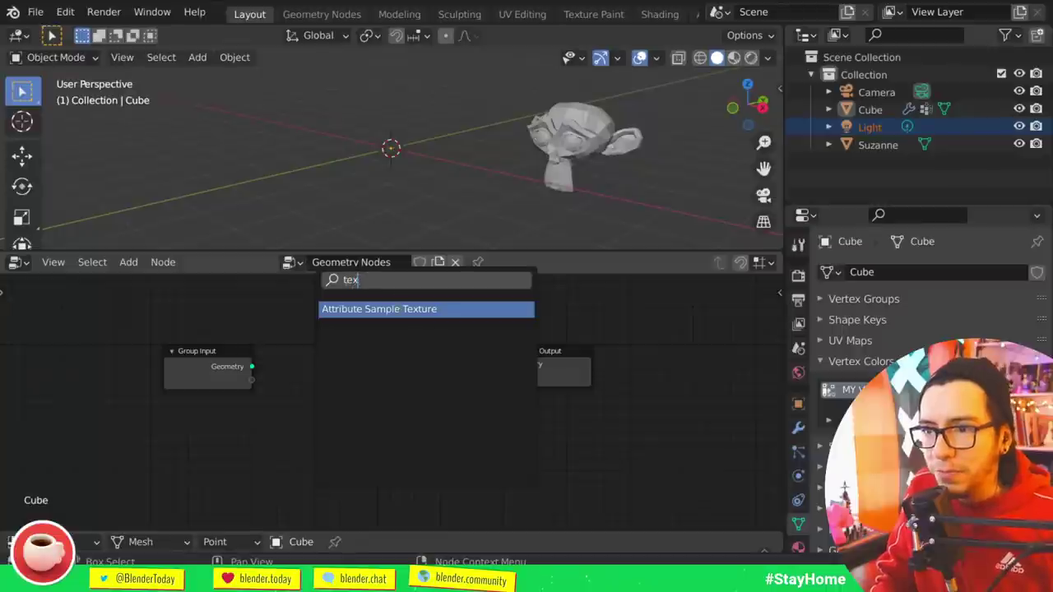
key("Return")
left_click(429, 362)
key("Home")
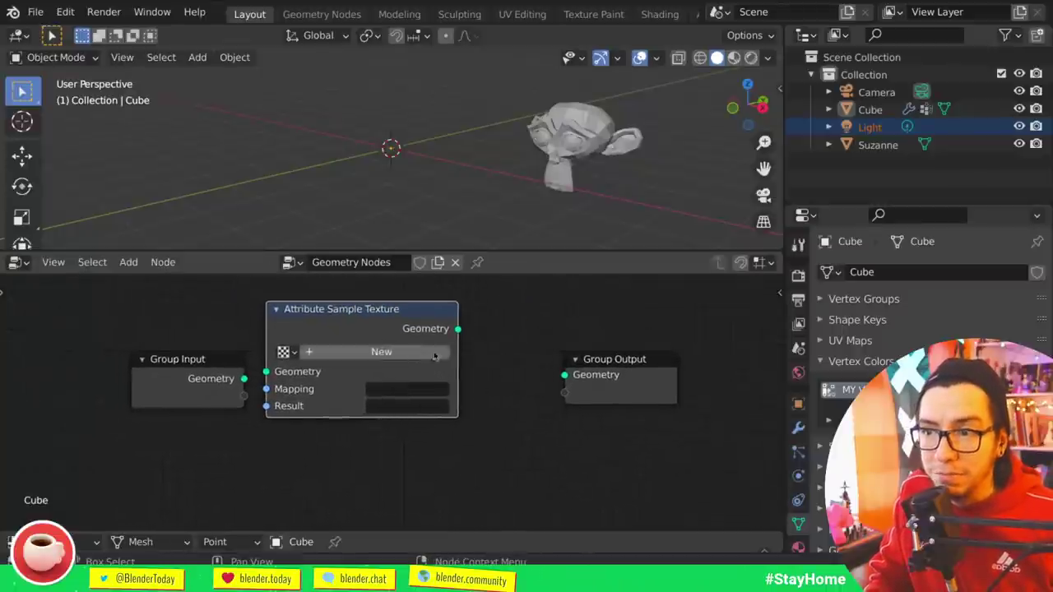
- Create a new texture for the node and set its type to Clouds
left_click(437, 376)
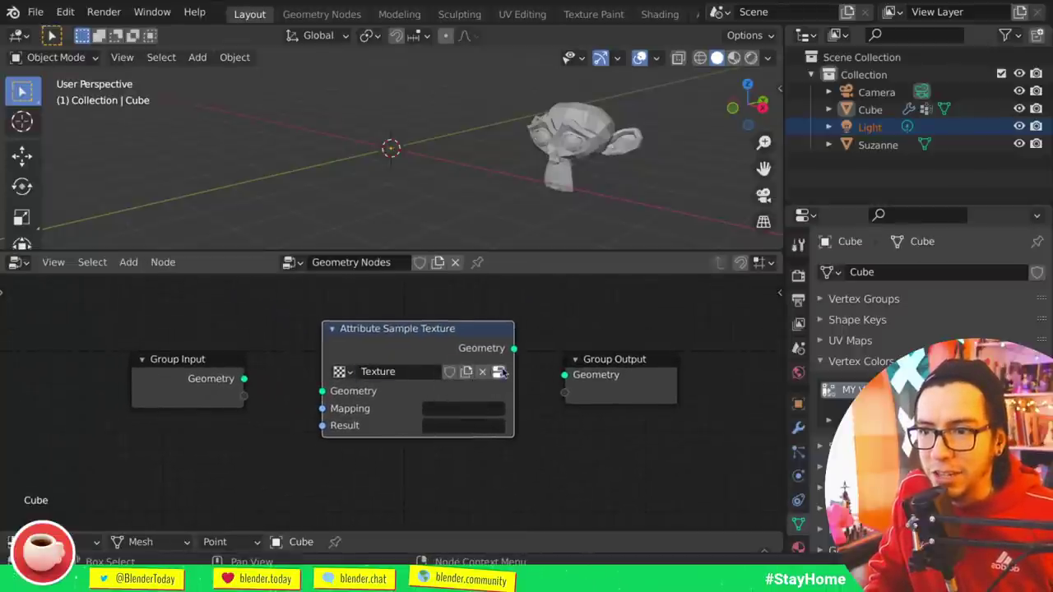
left_click(498, 372)
left_click(921, 323)
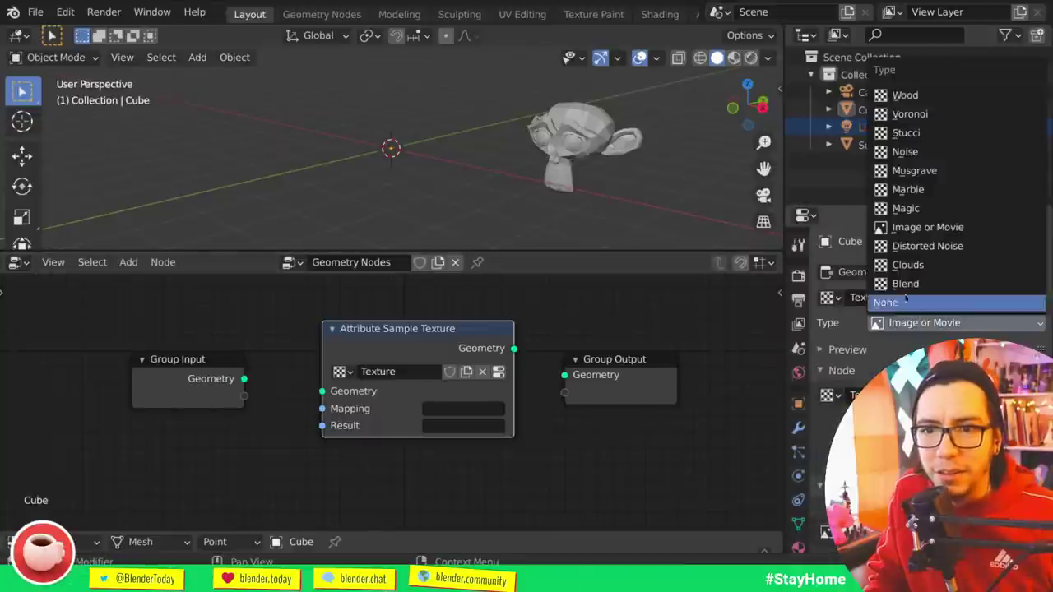
left_click(905, 268)
scroll(905, 345, "down", 3)
left_click(847, 289)
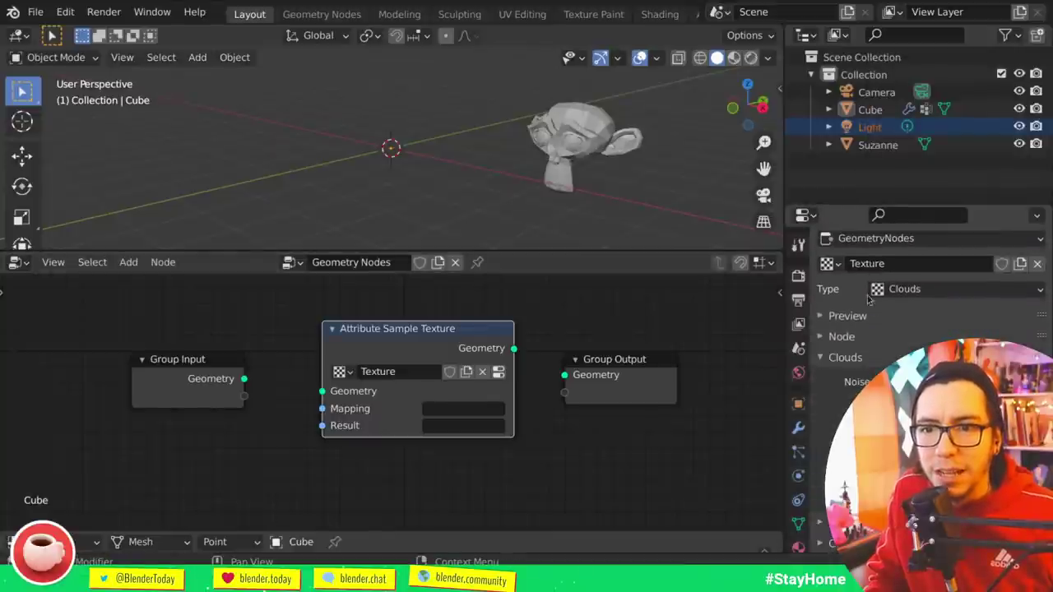
left_click(848, 315)
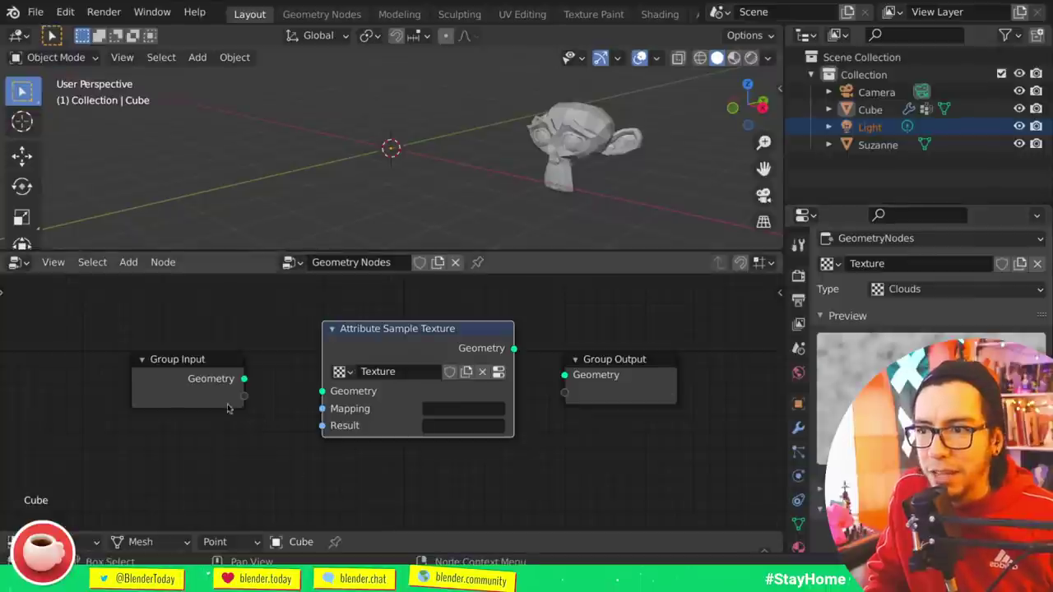
- Wire Group Input through the texture node to Group Output, then delete the node
left_click_drag(244, 378, 322, 390)
left_click_drag(512, 349, 564, 375)
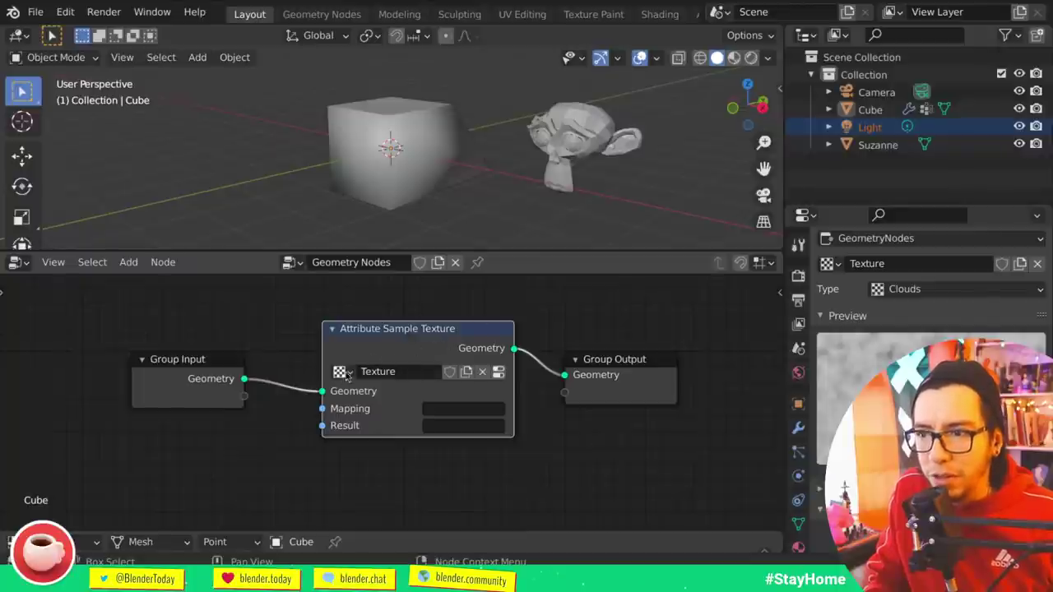
key("x")
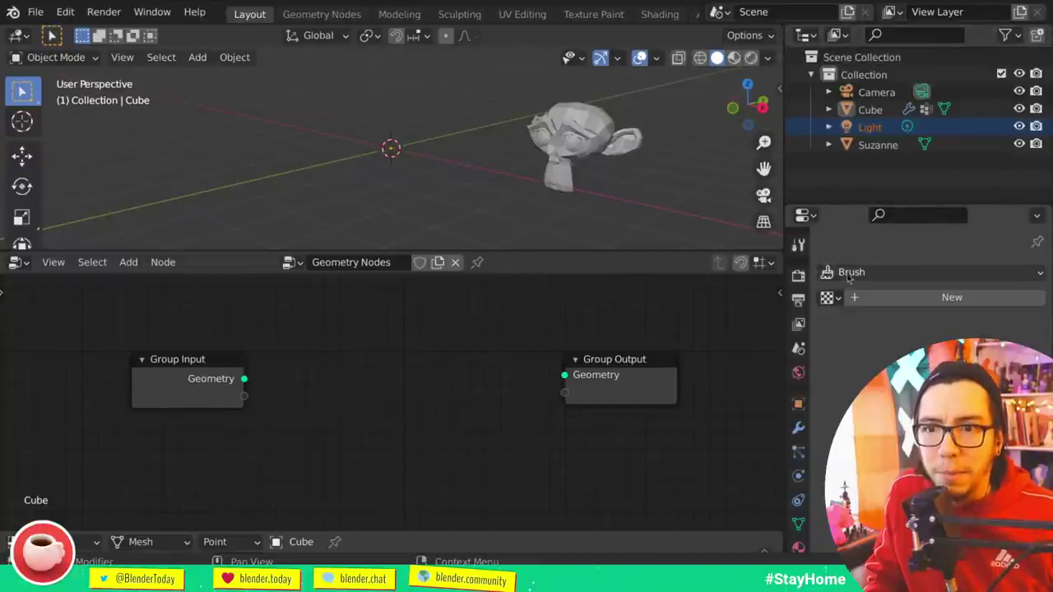
- Pick the existing 'Texture' data-block and drag it into the node editor as a texture node
left_click(829, 297)
left_click(757, 326)
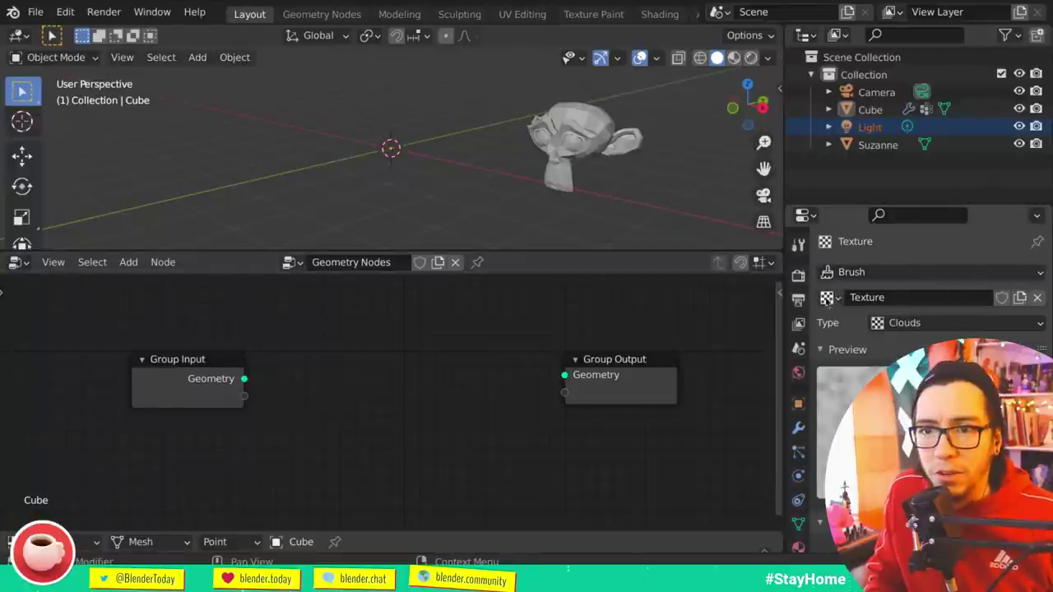
left_click_drag(829, 298, 419, 400)
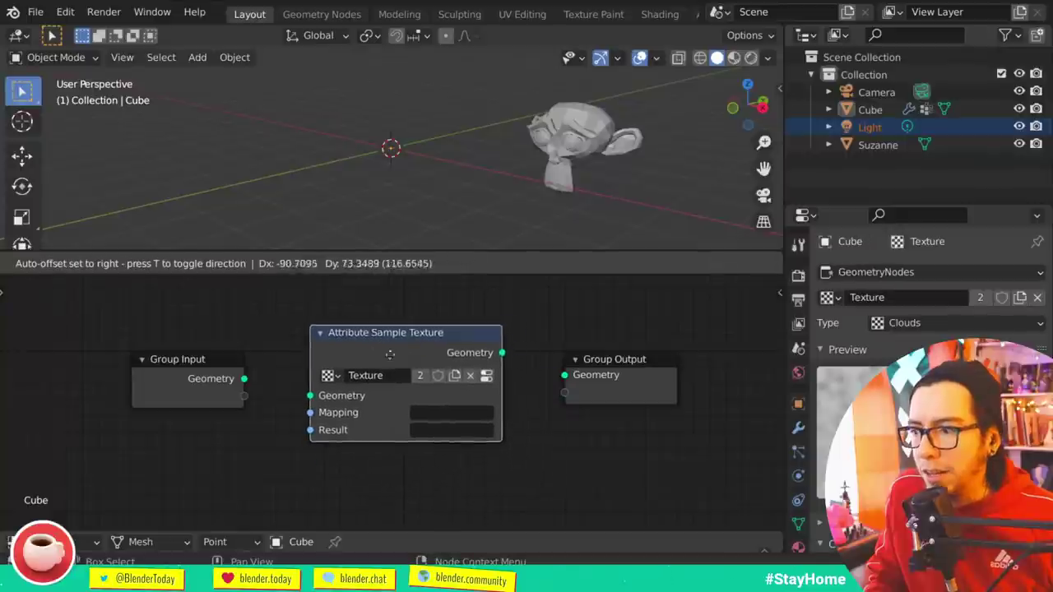
left_click_drag(390, 353, 385, 353)
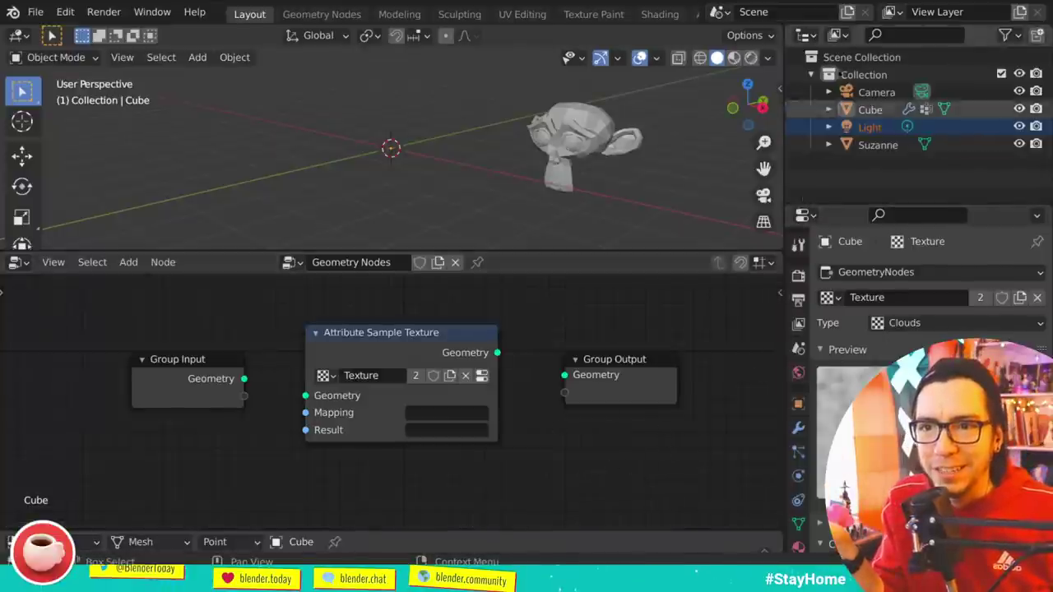
- Switch the Outliner to Blender File display and expand the Textures category
left_click(839, 35)
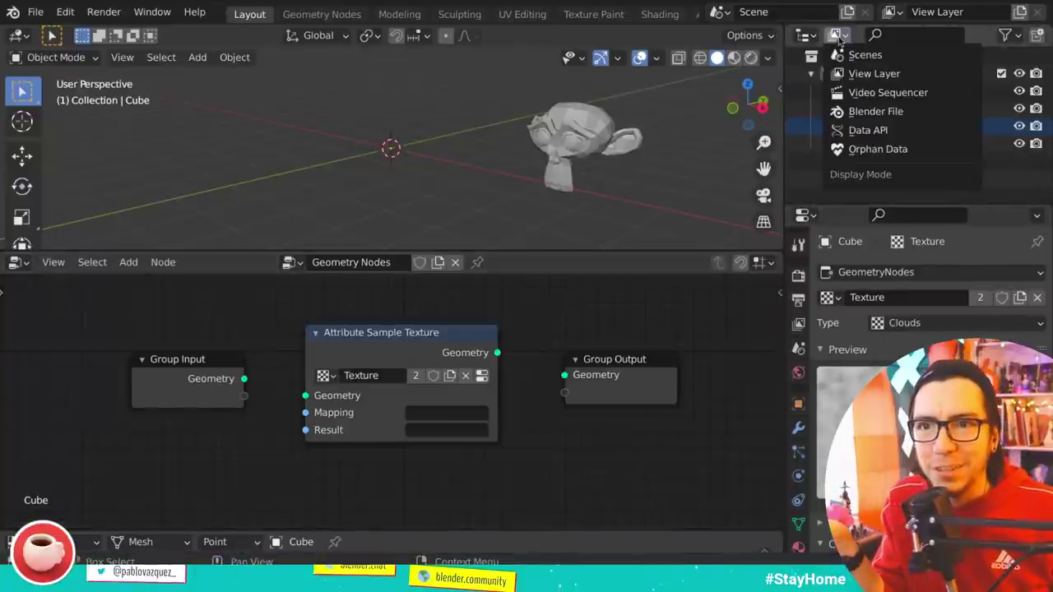
left_click(863, 120)
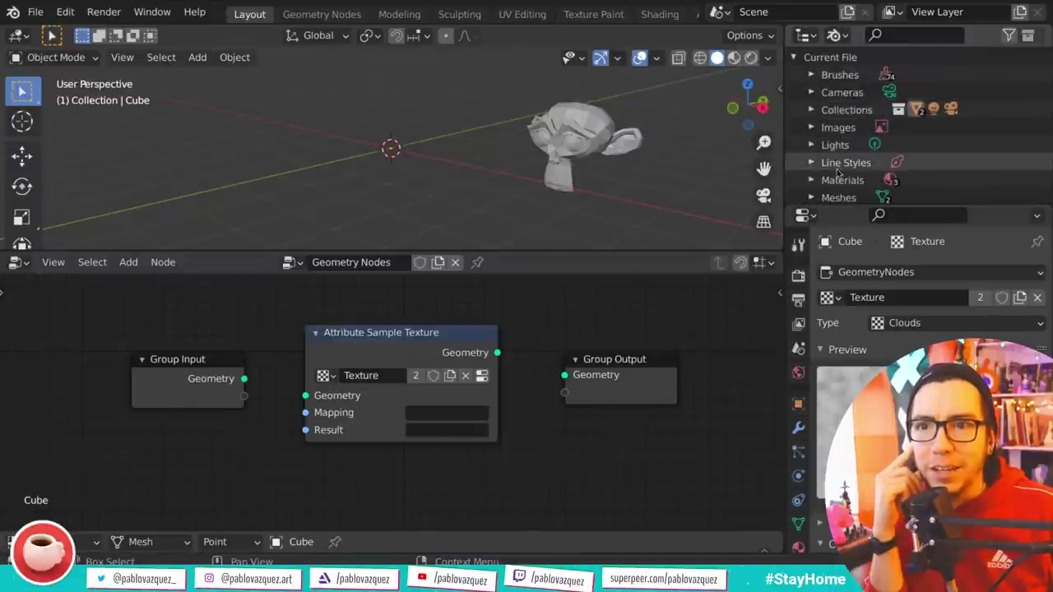
scroll(838, 171, "down", 5)
left_click(811, 134)
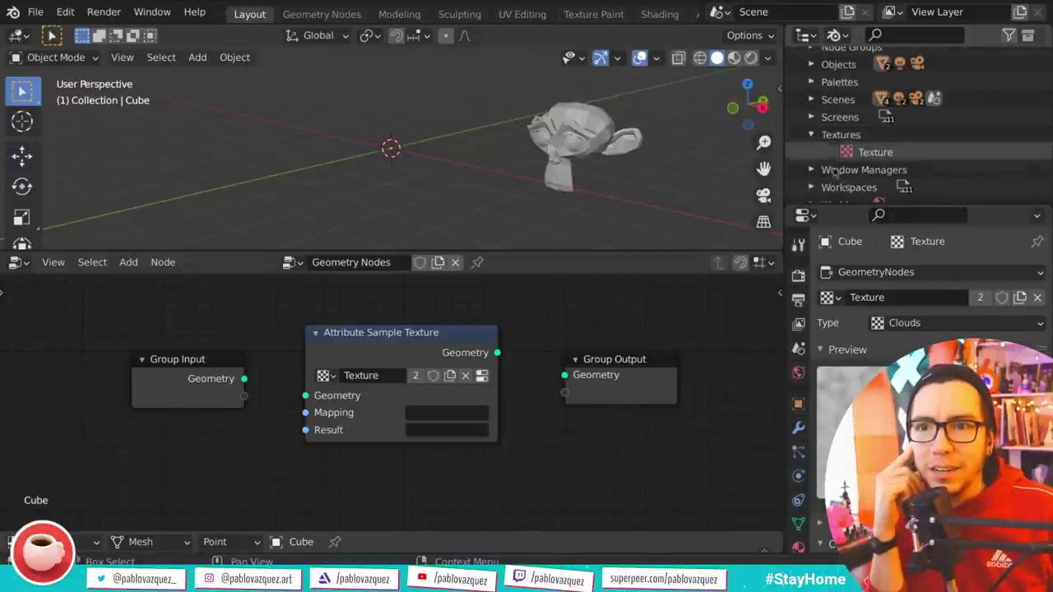
- Repeatedly drag Texture into the node editor as texture nodes and delete each one
scroll(834, 170, "down", 1)
left_click_drag(871, 135, 568, 337)
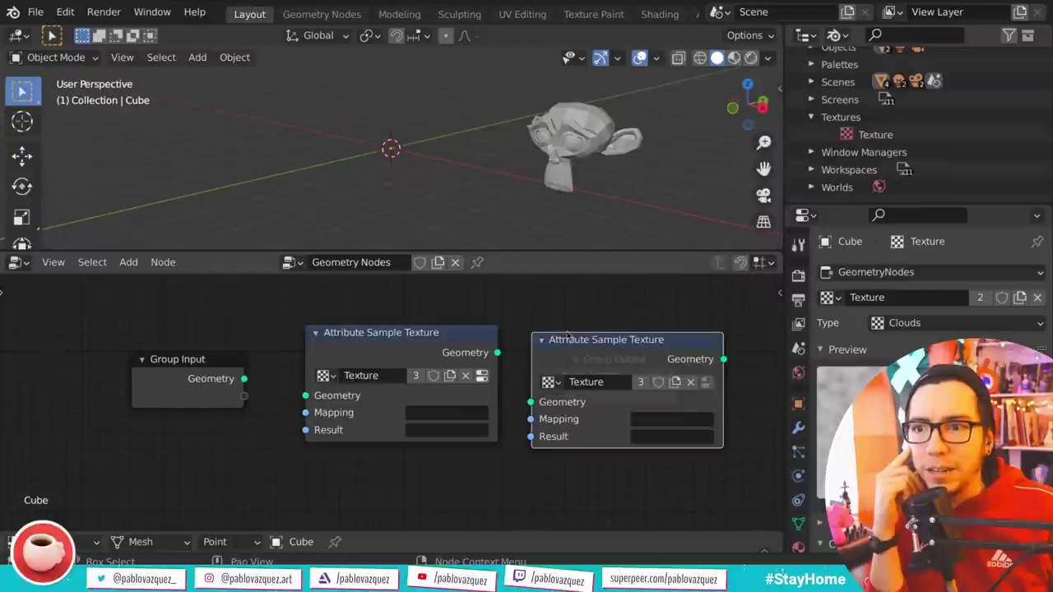
left_click(442, 367)
left_click_drag(441, 367, 384, 390)
key("x")
left_click_drag(541, 357, 441, 362)
key("x")
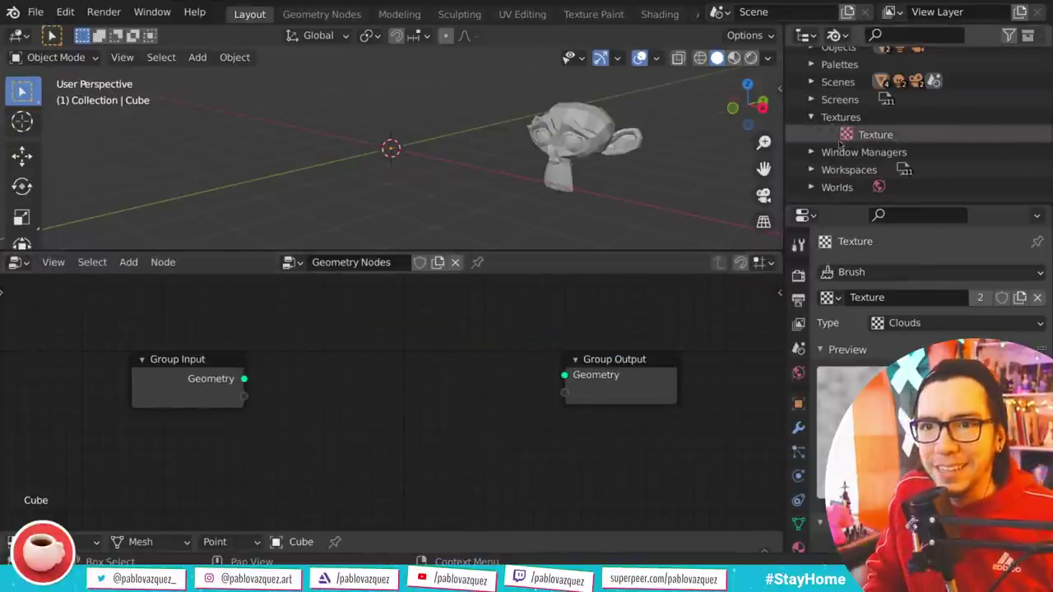
left_click_drag(839, 140, 354, 339)
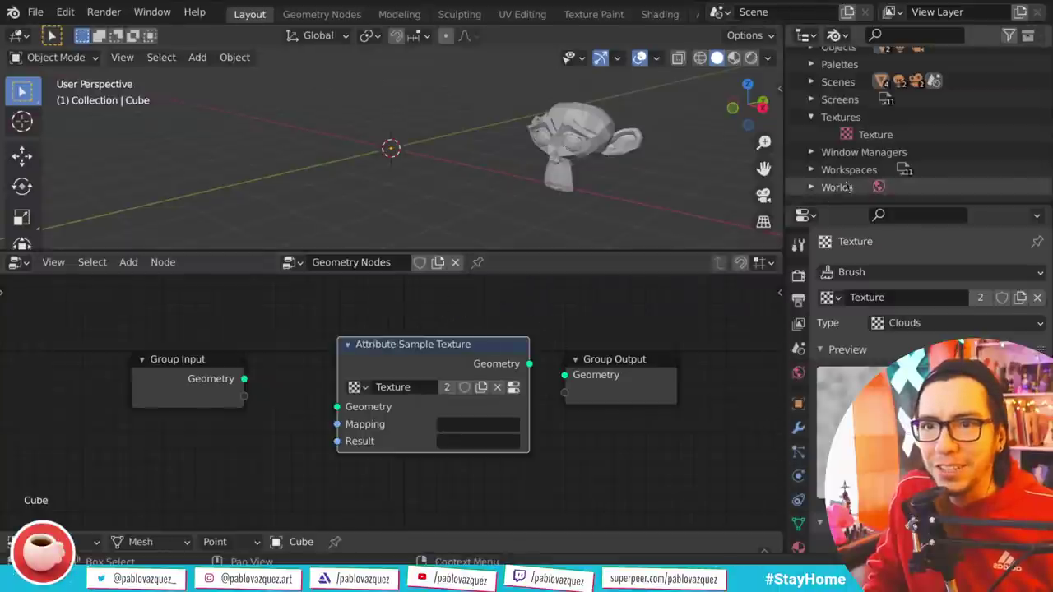
scroll(835, 187, "down", 1)
left_click_drag(864, 187, 436, 364)
key("x")
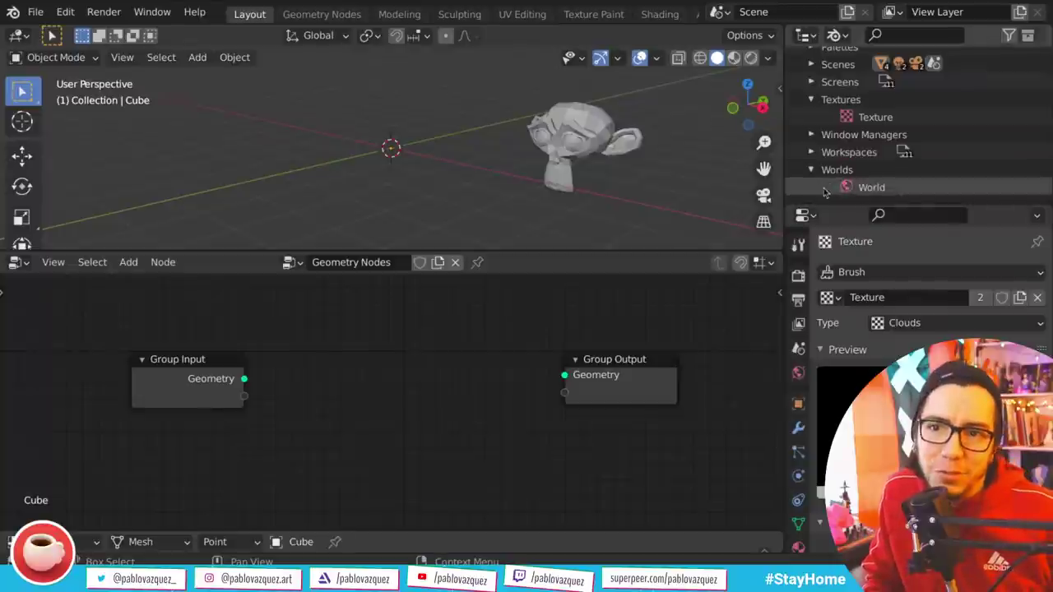
- Delete the Texture data-block from the Blender File list
scroll(825, 192, "up", 1)
left_click(877, 134)
key("x")
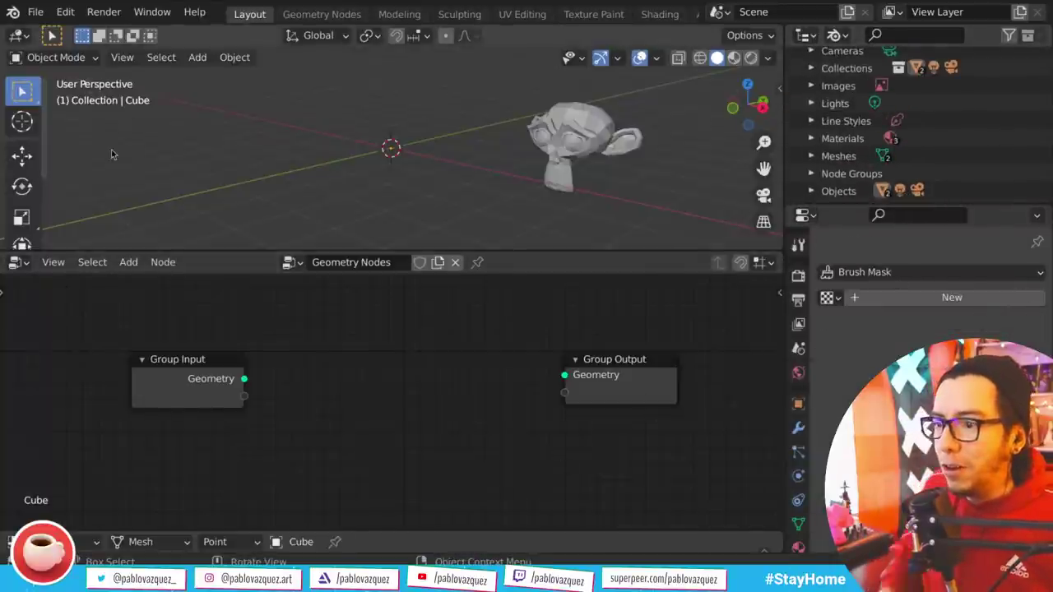
key("ctrl+F9")
- In Chrome, load patch D10648 in a new tab and follow its link to task T86296
left_click(107, 181)
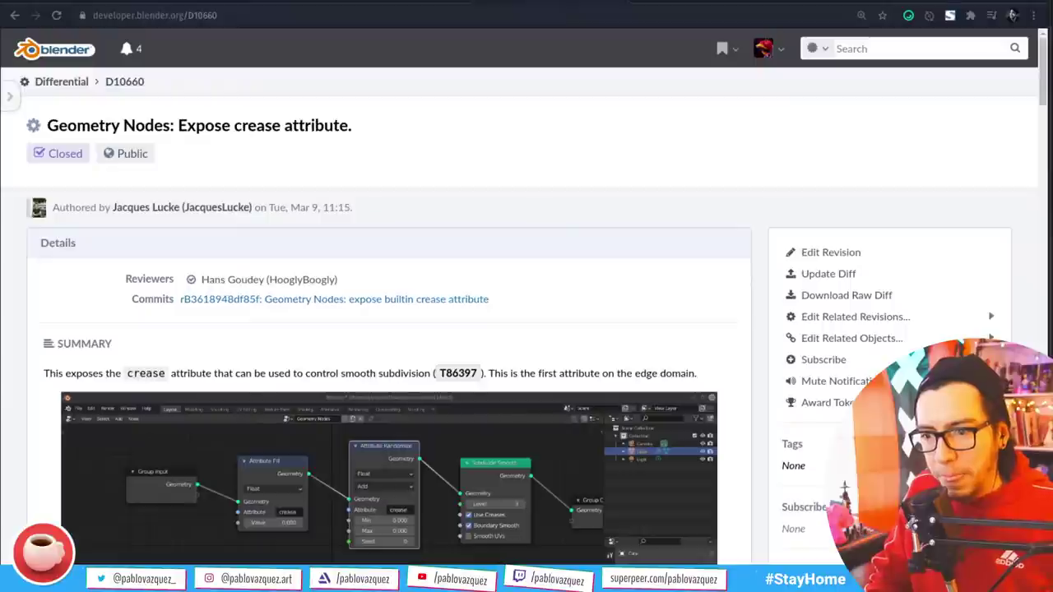
key("ctrl+t")
type("https://developer.blender.org/D10648")
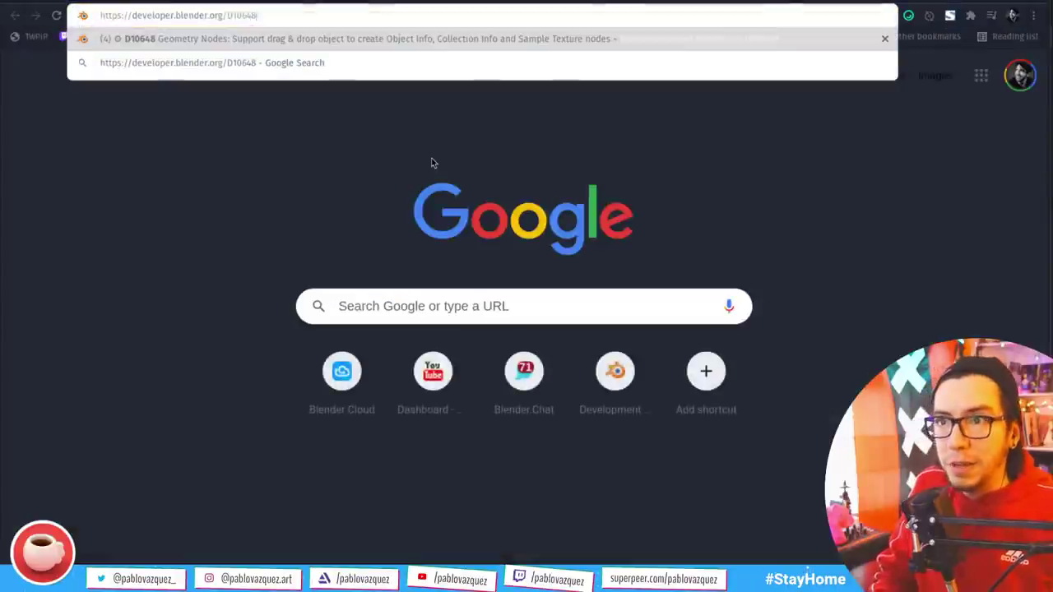
key("Return")
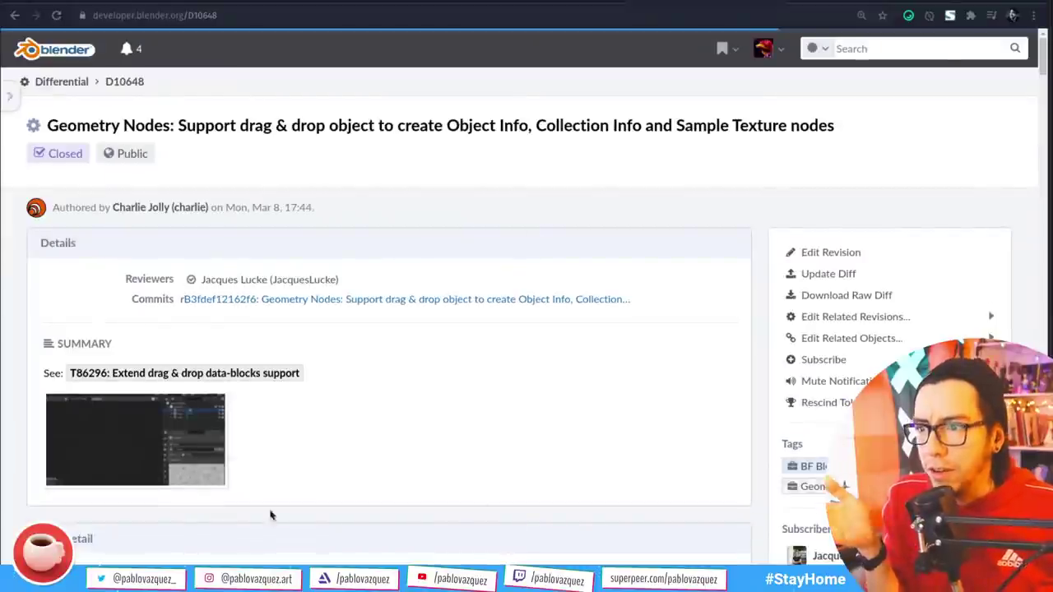
left_click(291, 375)
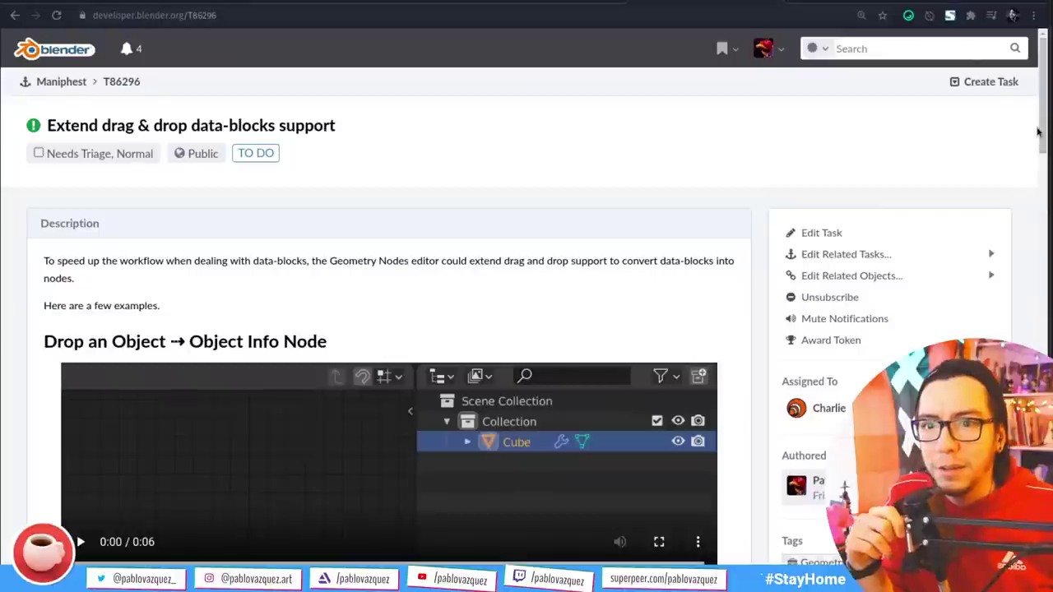
- Scroll through the T86296 description and replay the Object Info drop example video
scroll(1038, 142, "down", 4)
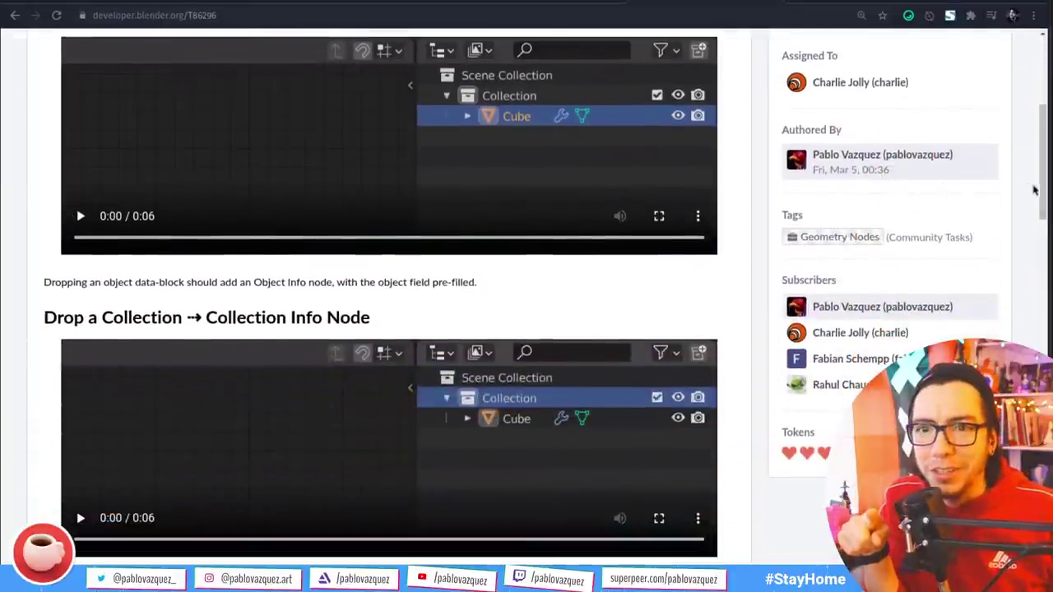
scroll(1043, 186, "up", 1)
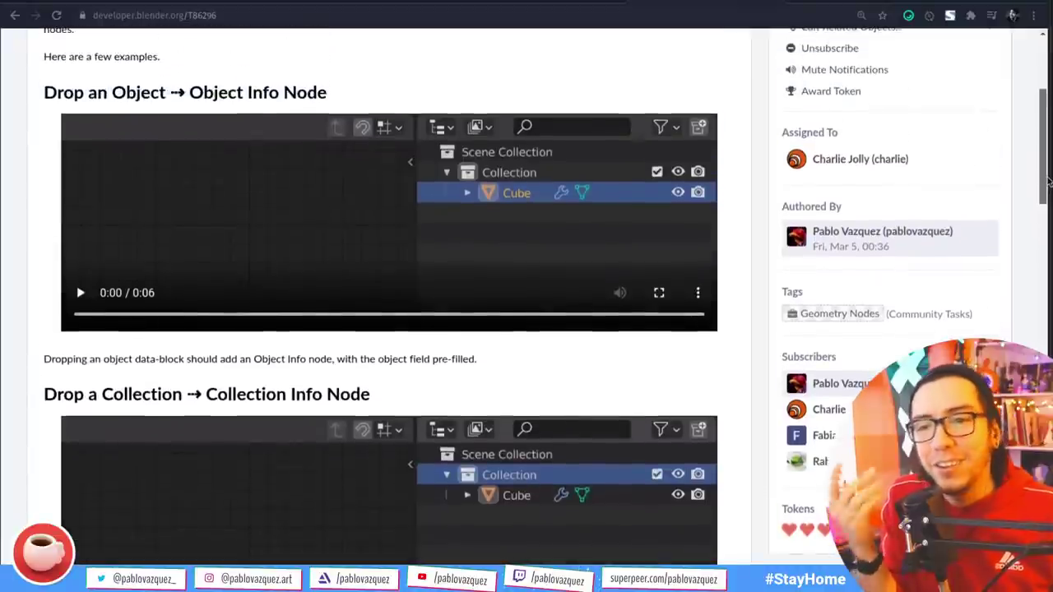
scroll(1043, 186, "up", 2)
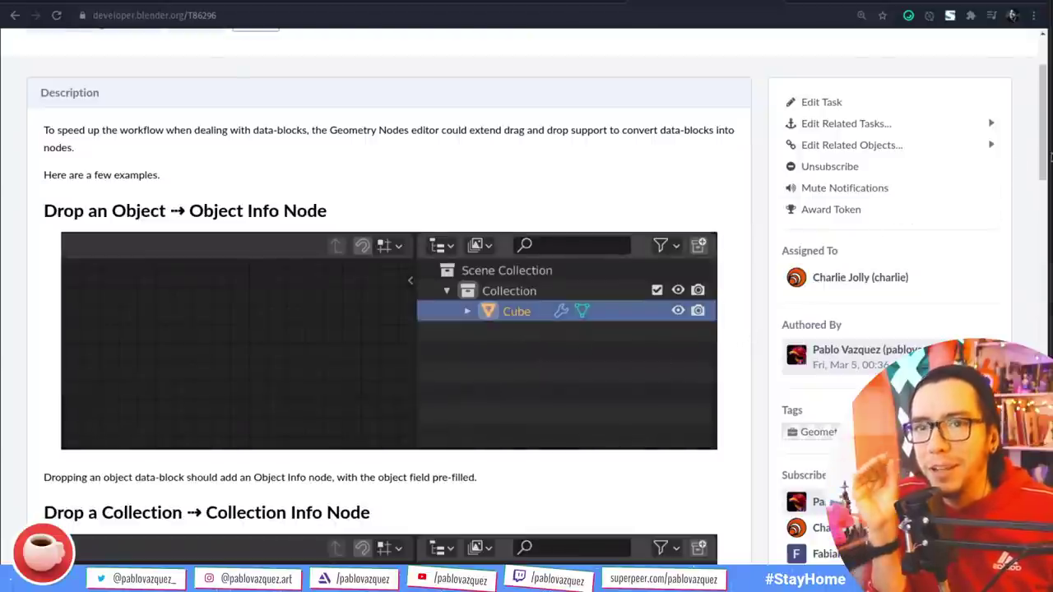
key("alt+Tab")
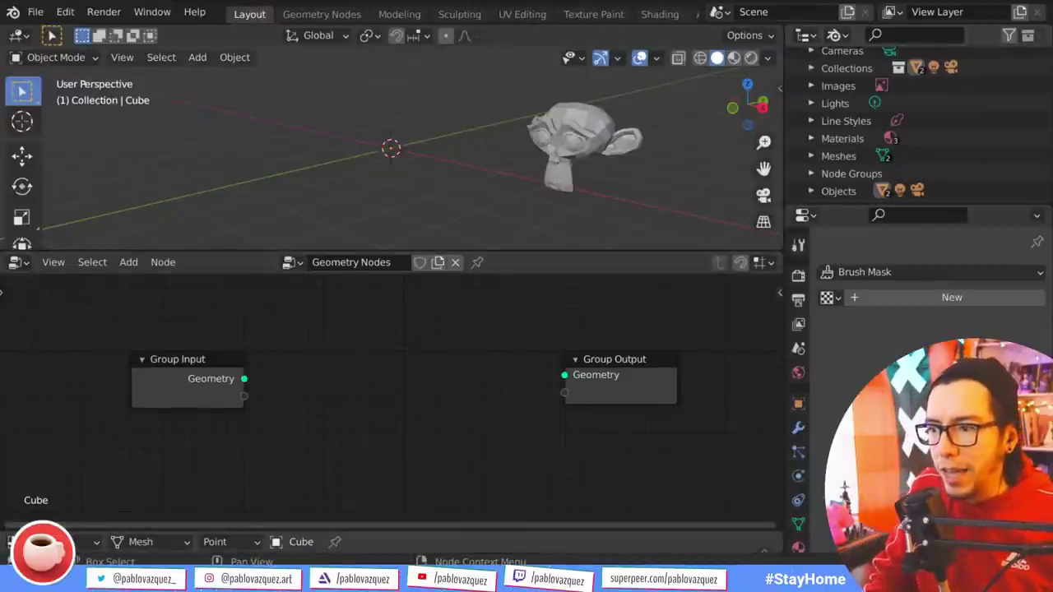
key("alt+Tab")
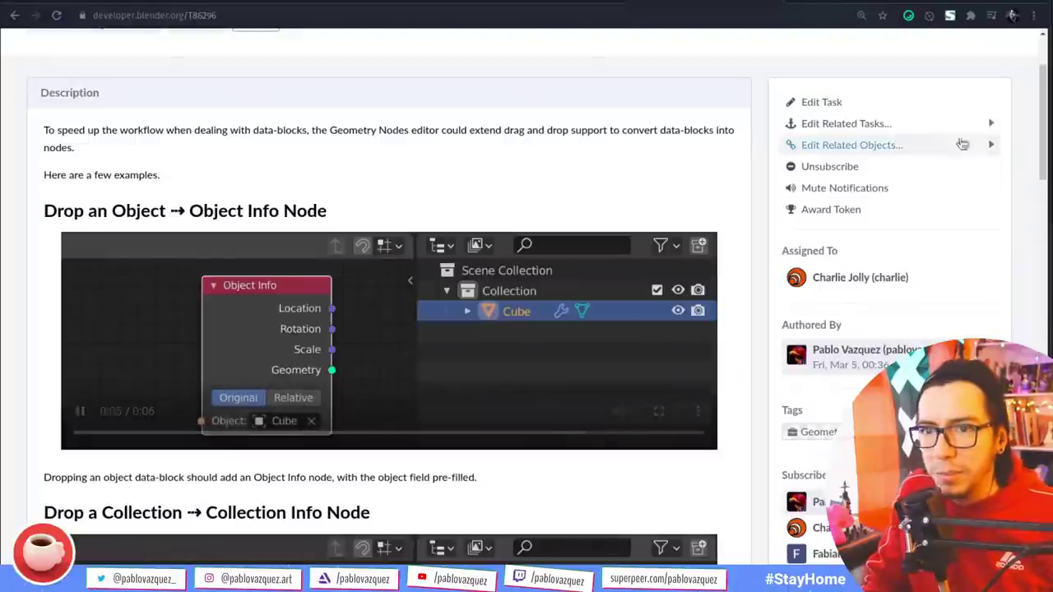
mouse_move(1043, 154)
left_mouse_down()
mouse_move(1049, 101)
mouse_move(1048, 155)
left_mouse_up()
left_click(640, 253)
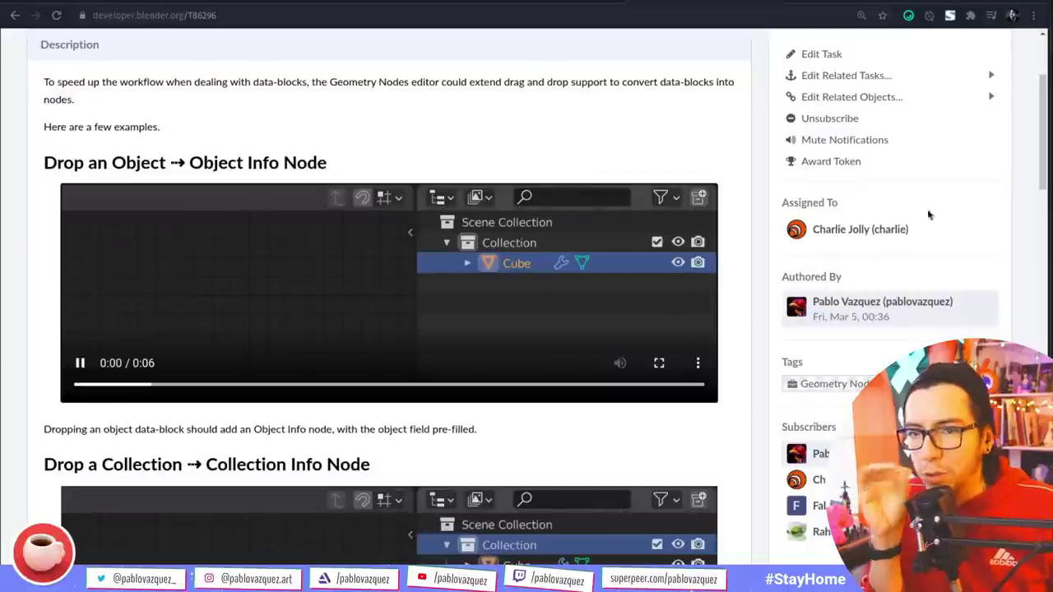
left_click_drag(1047, 168, 1047, 170)
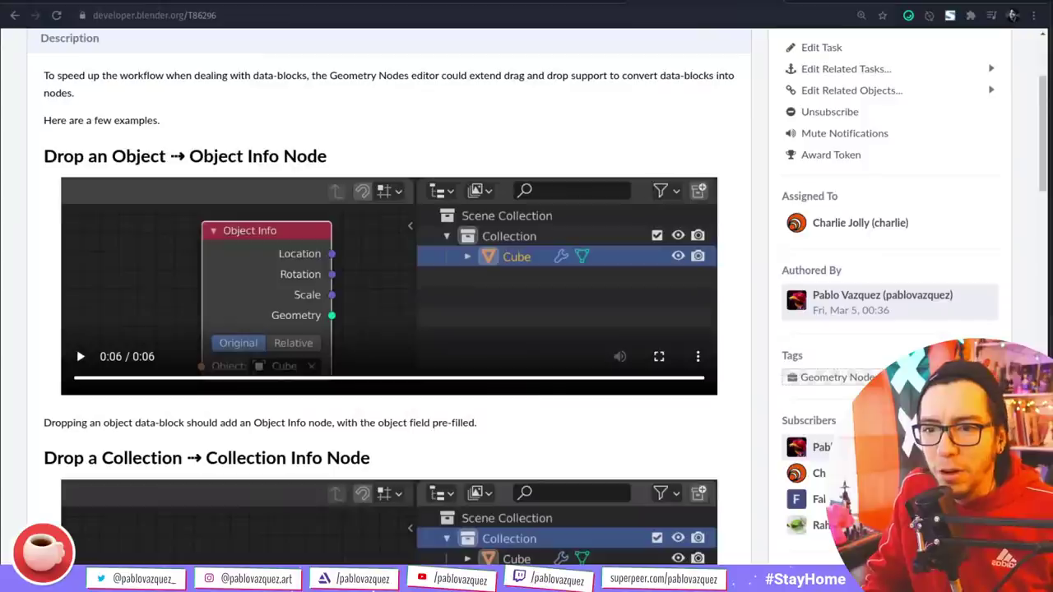
left_click_drag(1041, 168, 1042, 370)
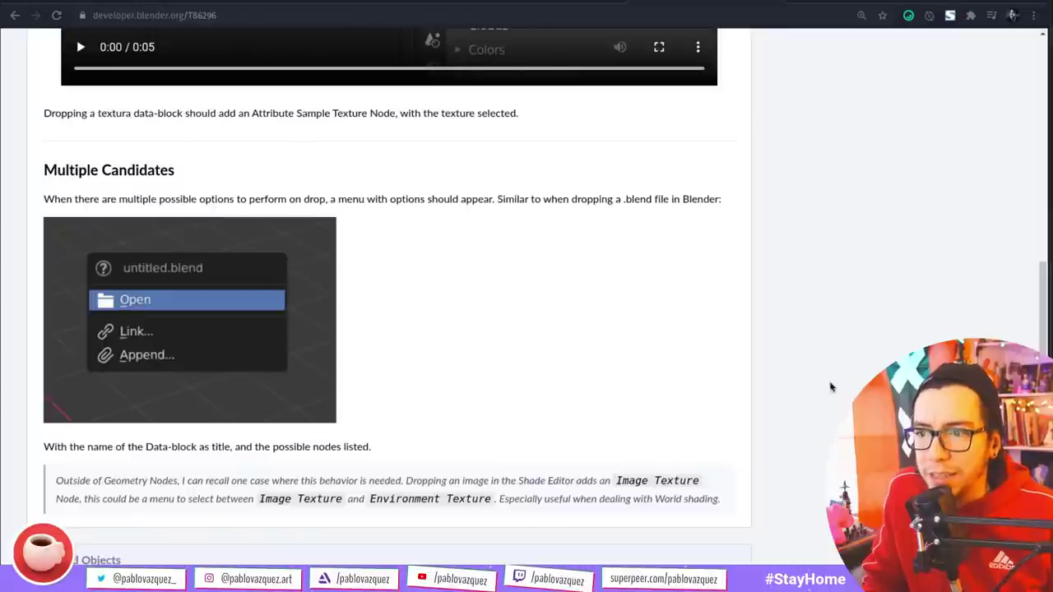
left_click_drag(1041, 325, 1042, 471)
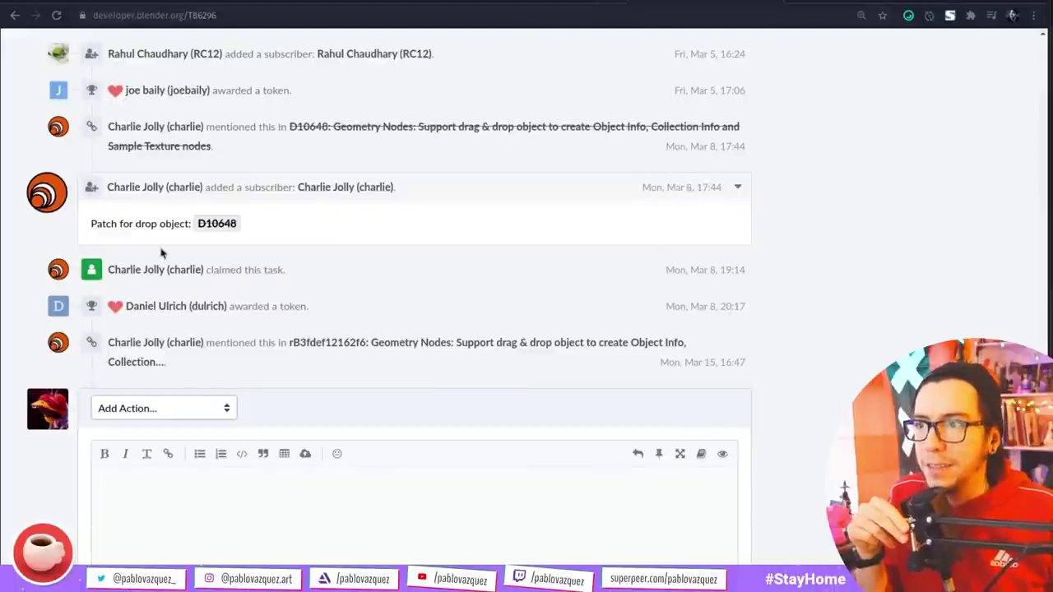
left_click(216, 224)
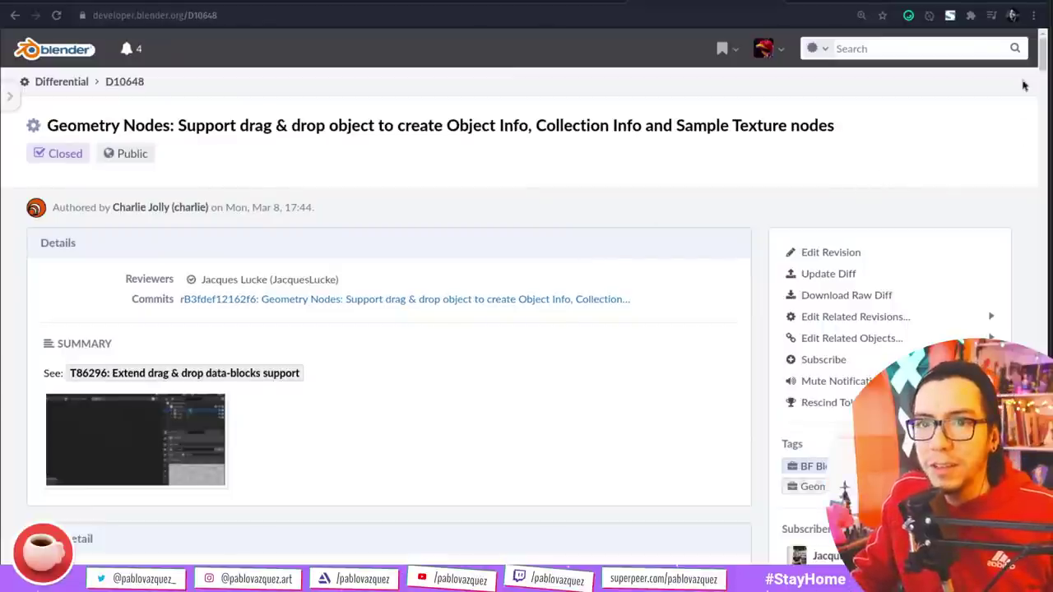
key("alt+Left")
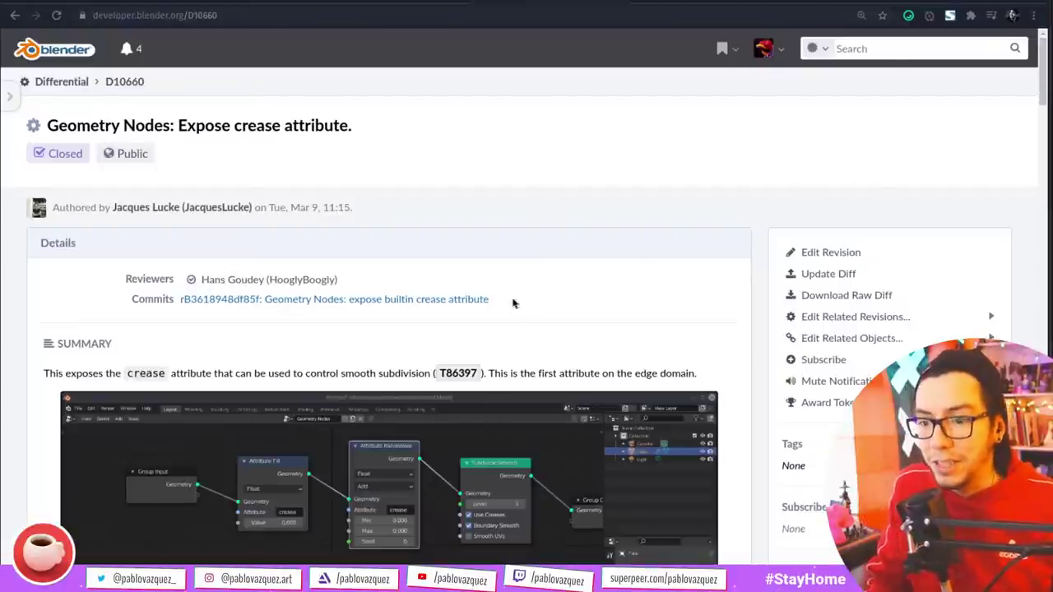
key("alt+Left")
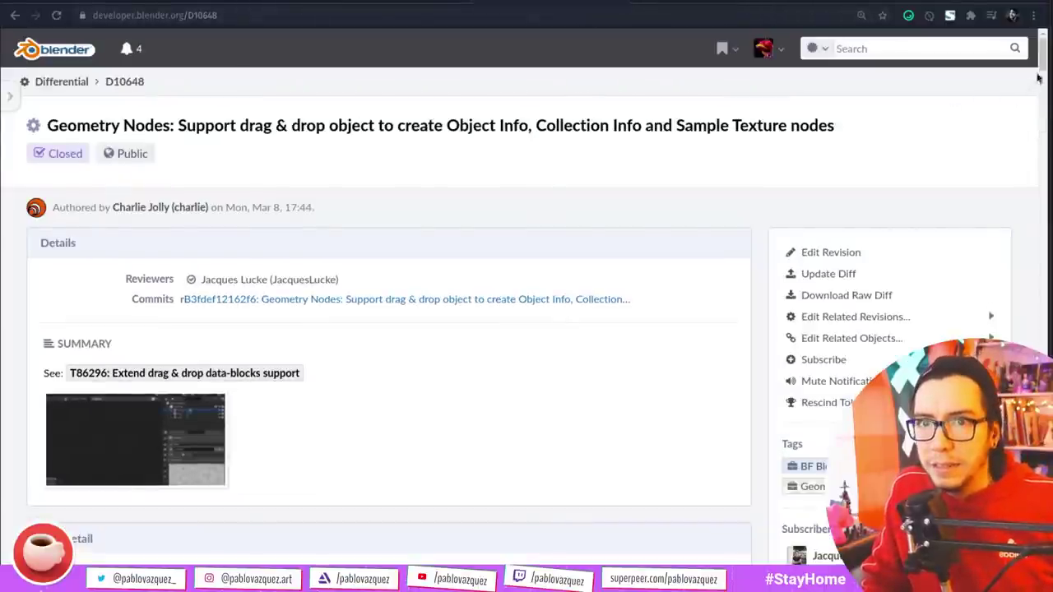
left_click_drag(1039, 72, 1046, 164)
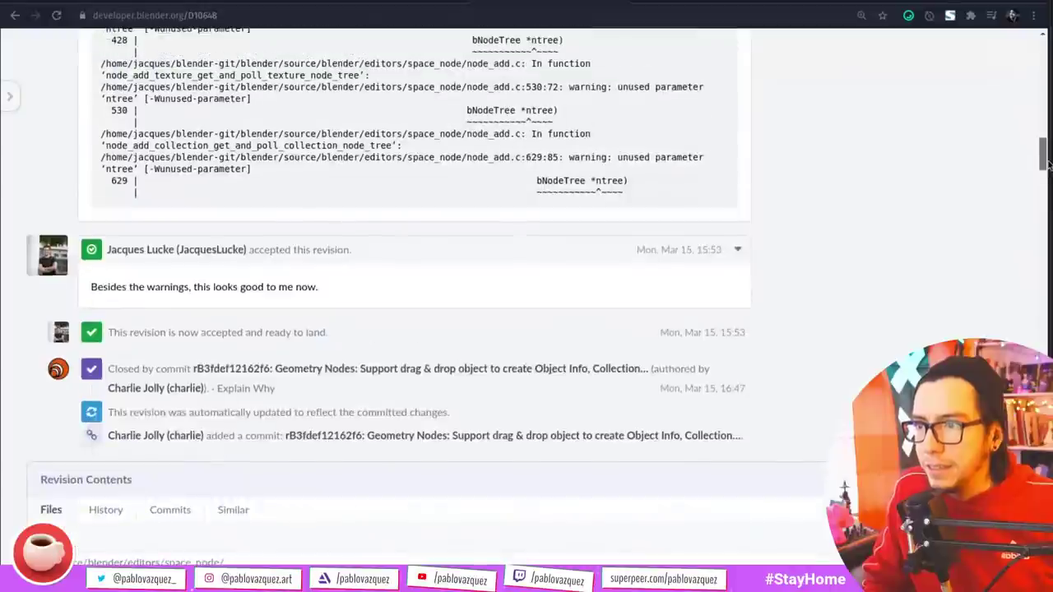
scroll(701, 186, "down", 3)
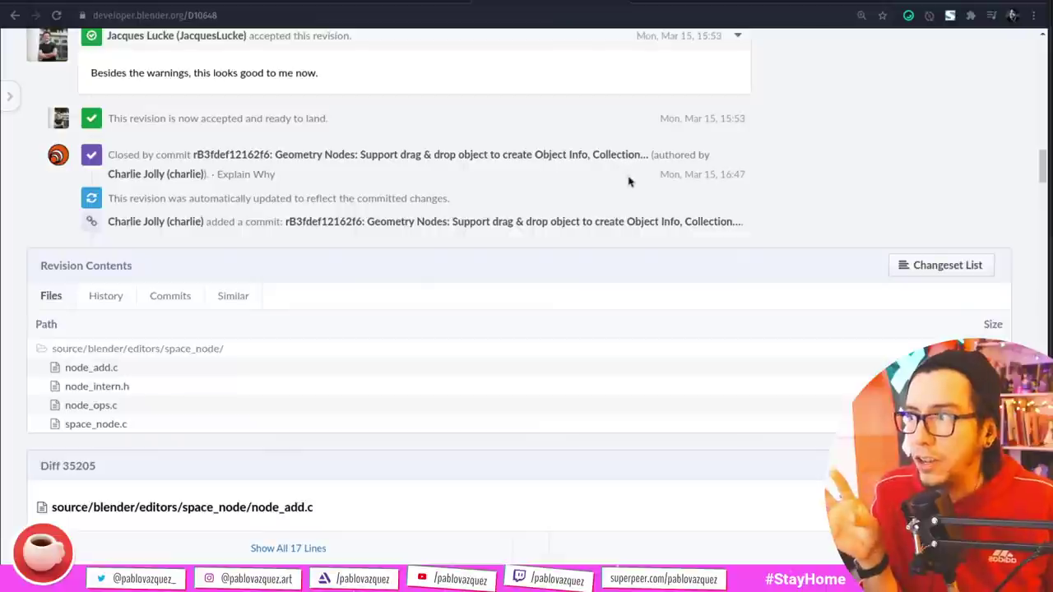
left_click_drag(1041, 172, 1043, 170)
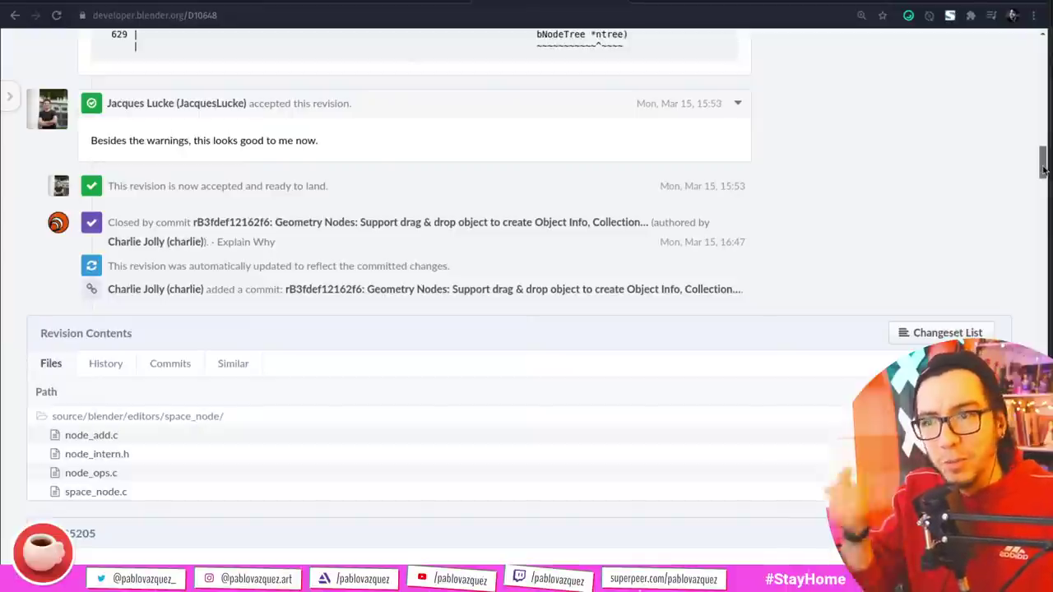
left_click_drag(1043, 169, 1034, 179)
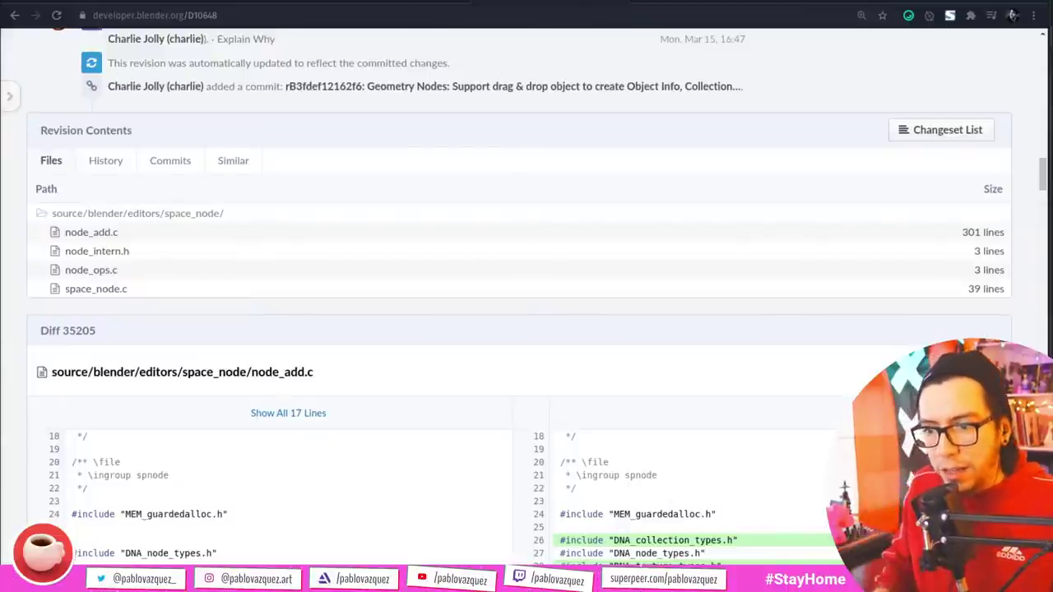
- Load the pasted Sortable Multi Input Sockets commit page, then bring Blender to the front
left_click(372, 12)
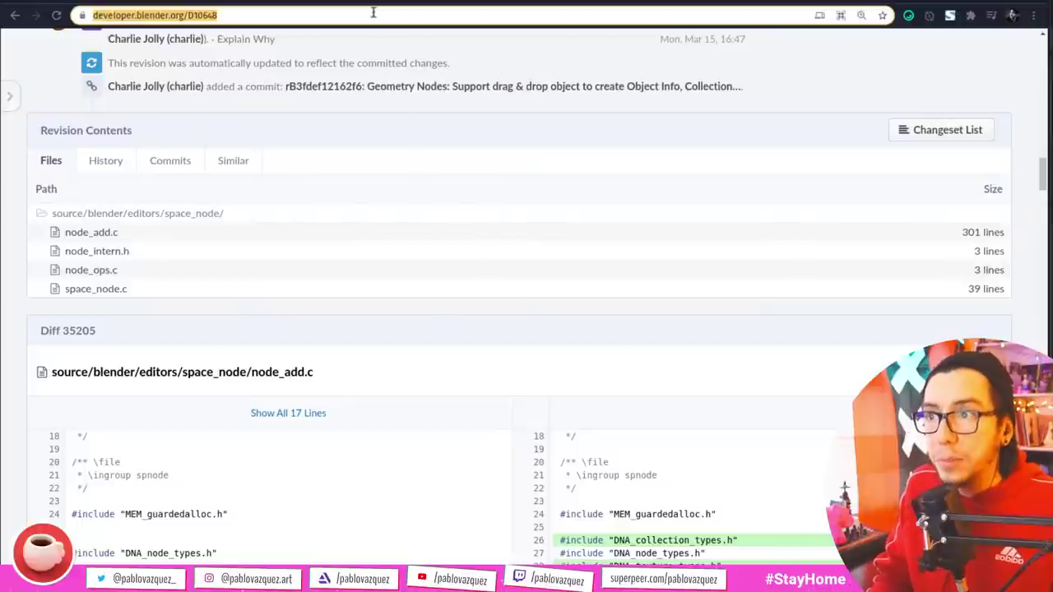
type("https://developer.blender.org/rB576c392241bde1d6497b00490e97e104ac887132")
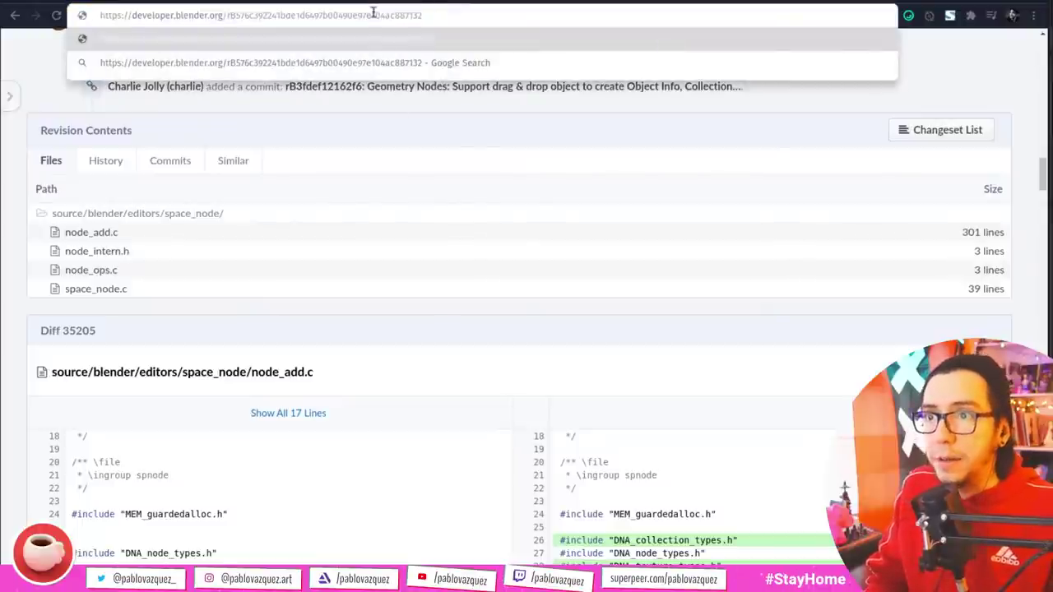
key("Return")
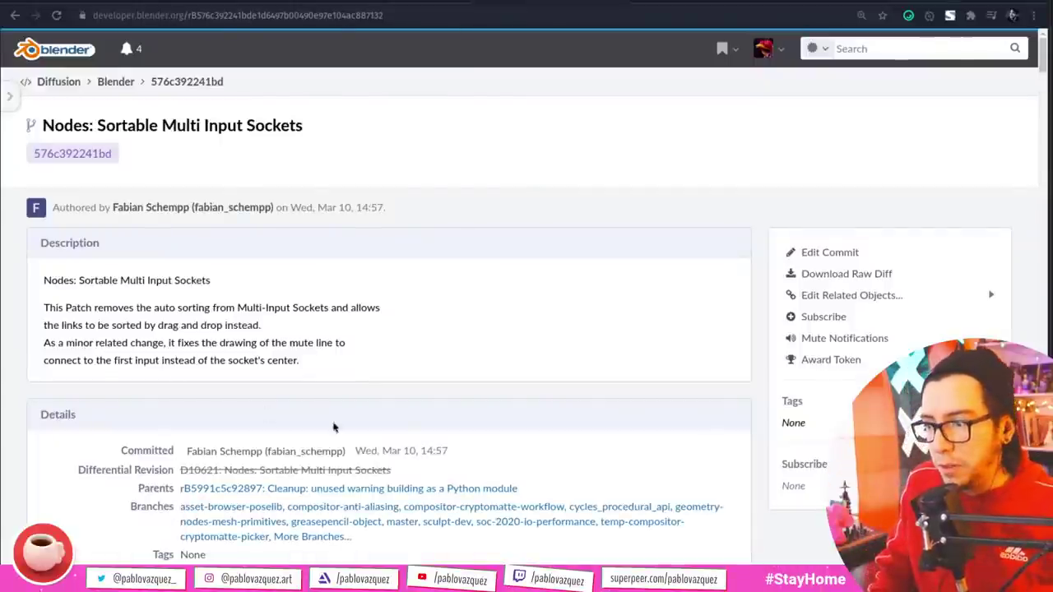
key("super")
left_click(455, 188)
- Add a Join Geometry node and wire Group Input through it to Group Output
key("shift+a")
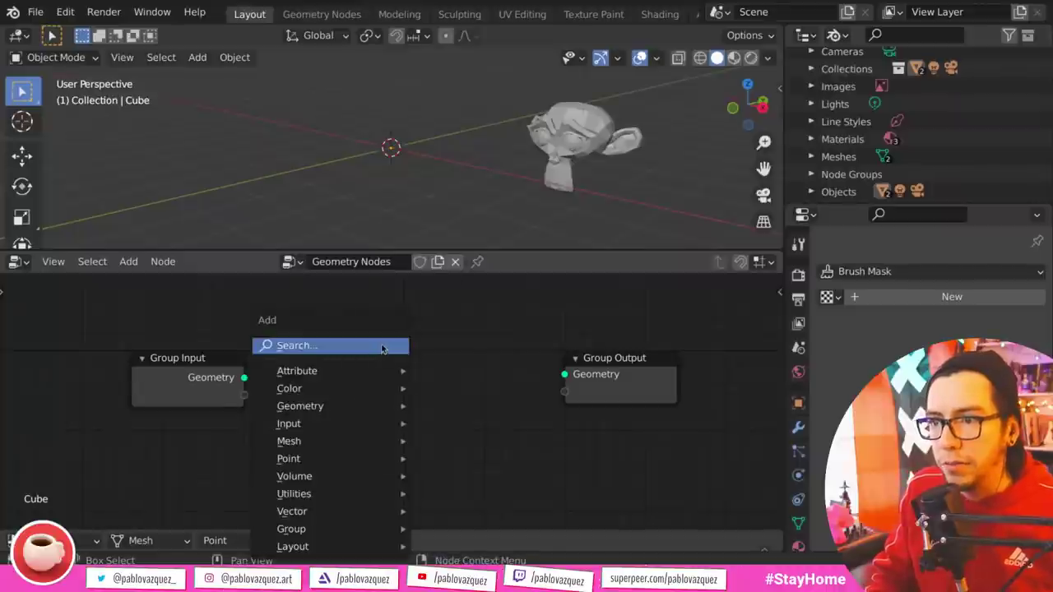
left_click(393, 347)
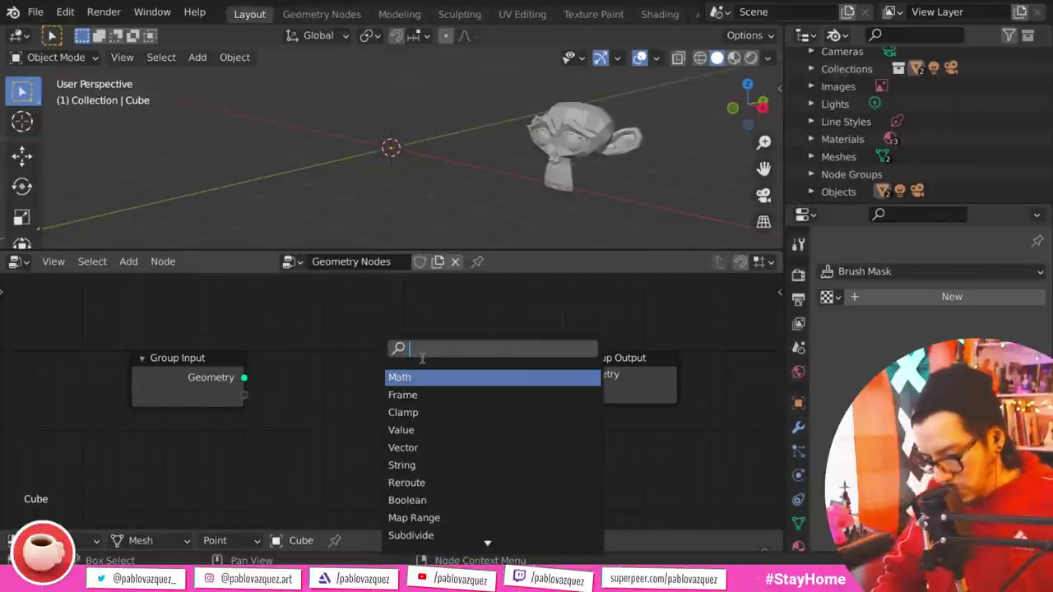
type("join")
key("Return")
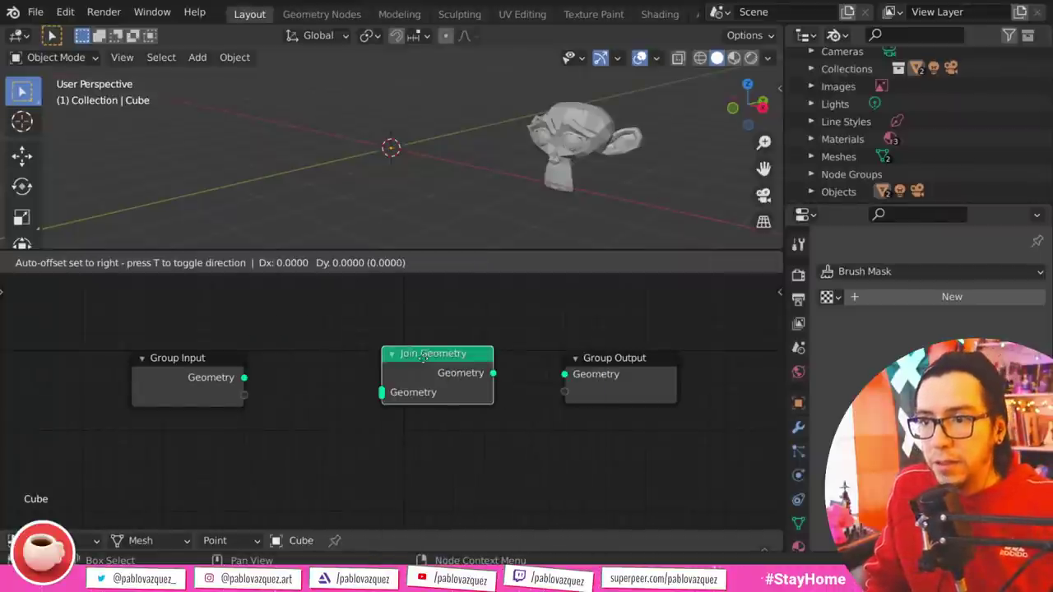
left_click(423, 360)
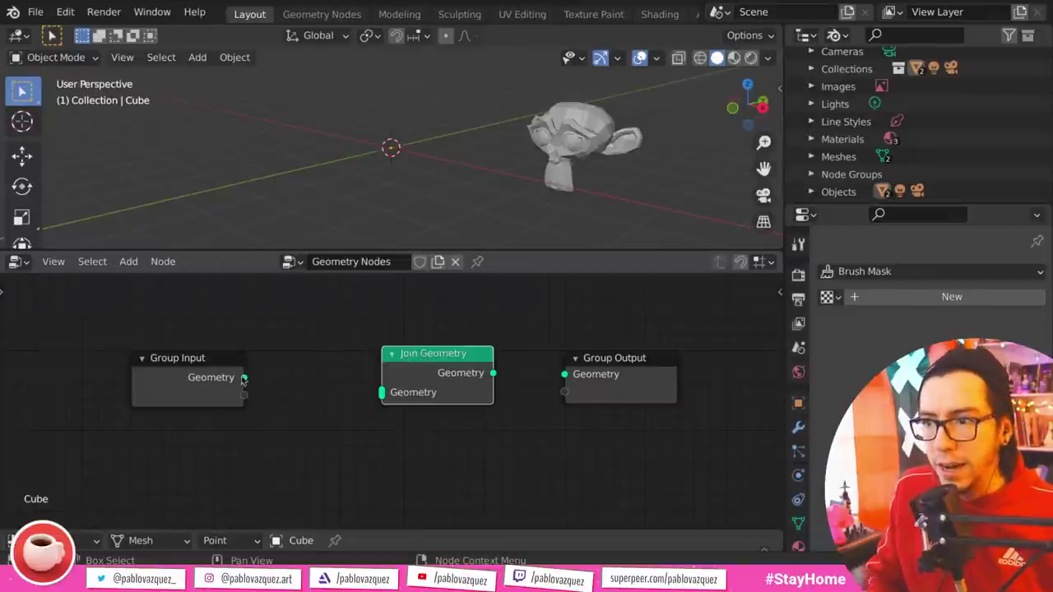
left_click_drag(244, 377, 381, 394)
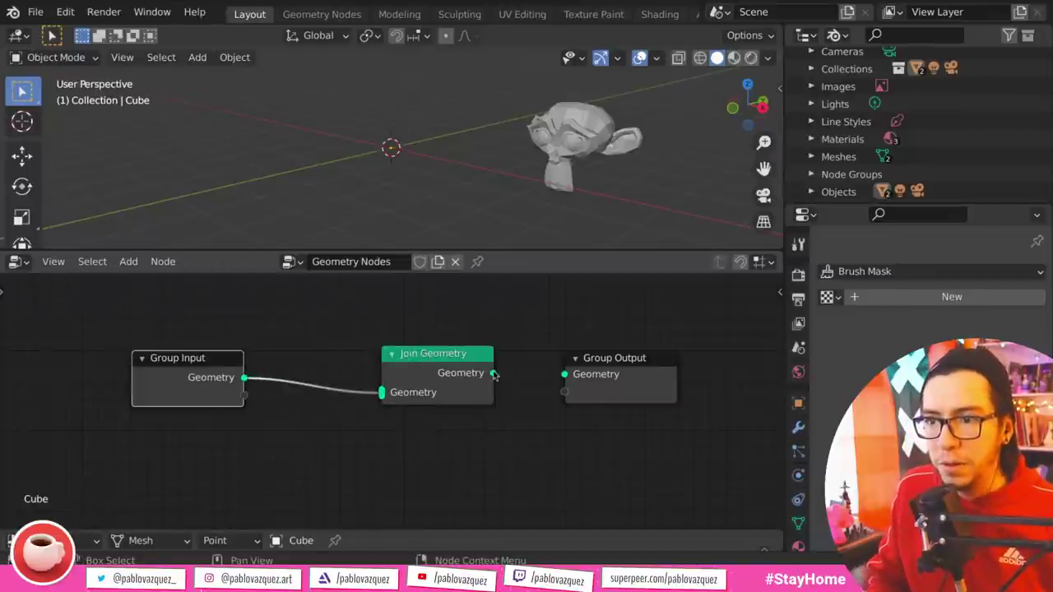
mouse_move(494, 374)
left_mouse_down()
mouse_move(572, 377)
mouse_move(494, 374)
left_mouse_up()
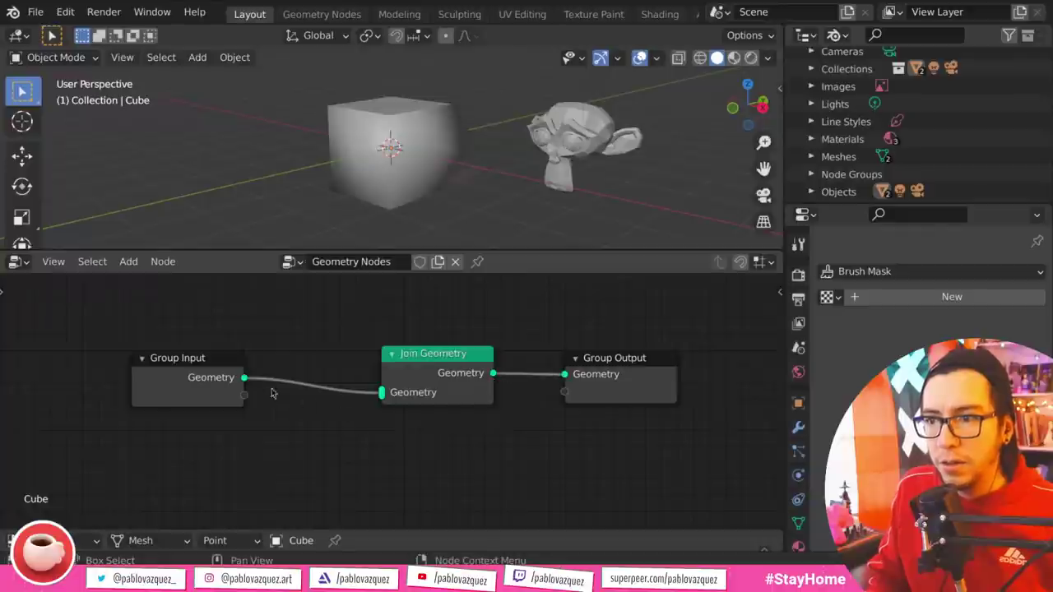
left_click(222, 401)
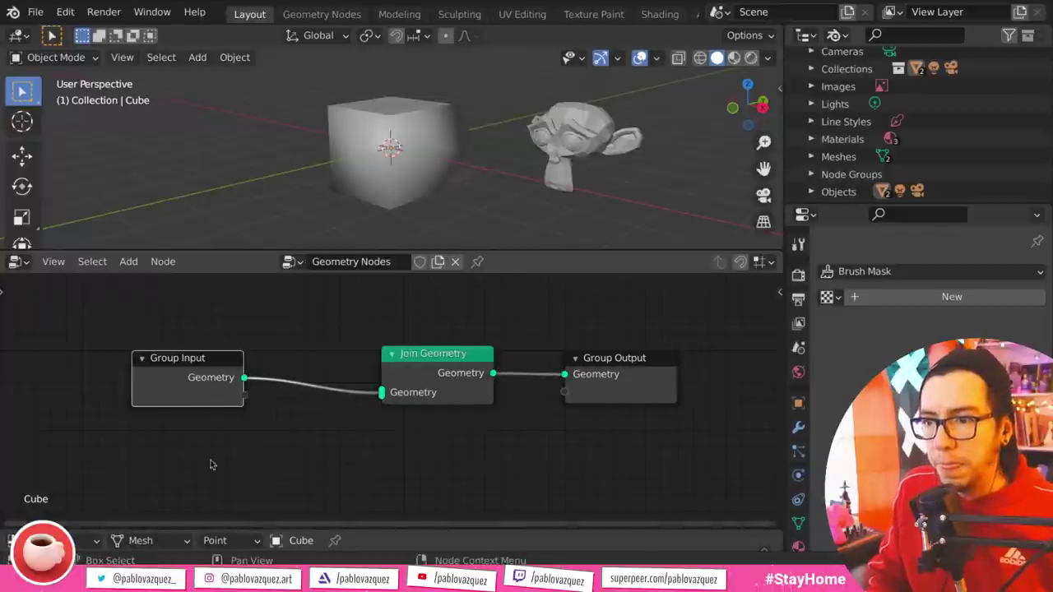
- Add an Attribute Separate XYZ node and feed its geometry into Join Geometry
key("shift+a")
mouse_move(184, 380)
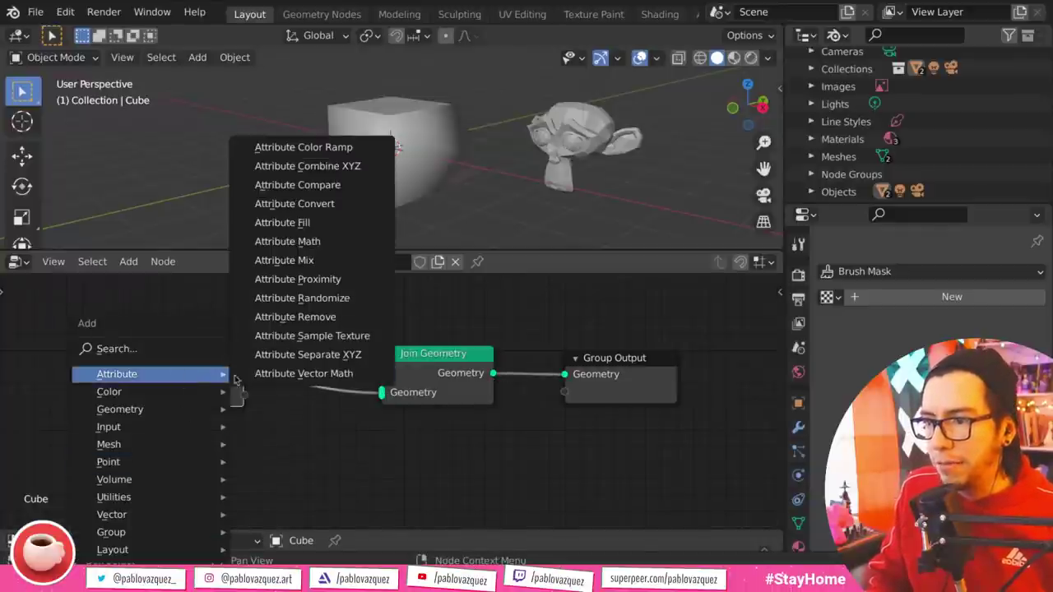
left_click(279, 356)
left_click(220, 484)
left_click_drag(221, 483, 380, 392)
scroll(370, 408, "down", 1)
scroll(370, 409, "up", 5)
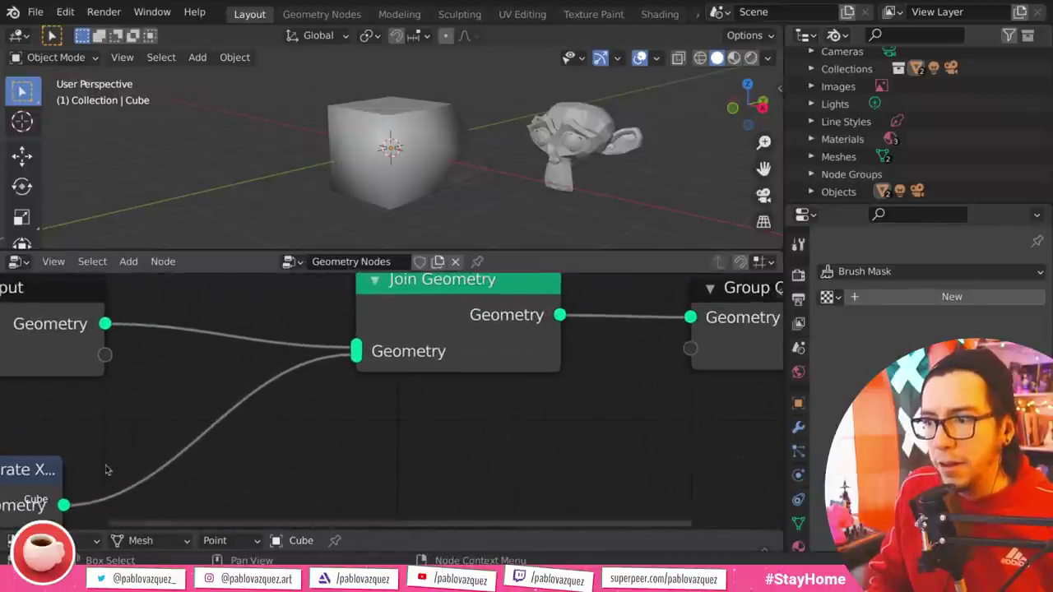
- Duplicate the Attribute Separate XYZ node, link the copy into Join Geometry, and reorder the multi-input links
key("shift+d")
left_click(365, 499)
left_click_drag(357, 496, 442, 282)
scroll(460, 393, "up", 1)
left_click_drag(460, 392, 416, 480)
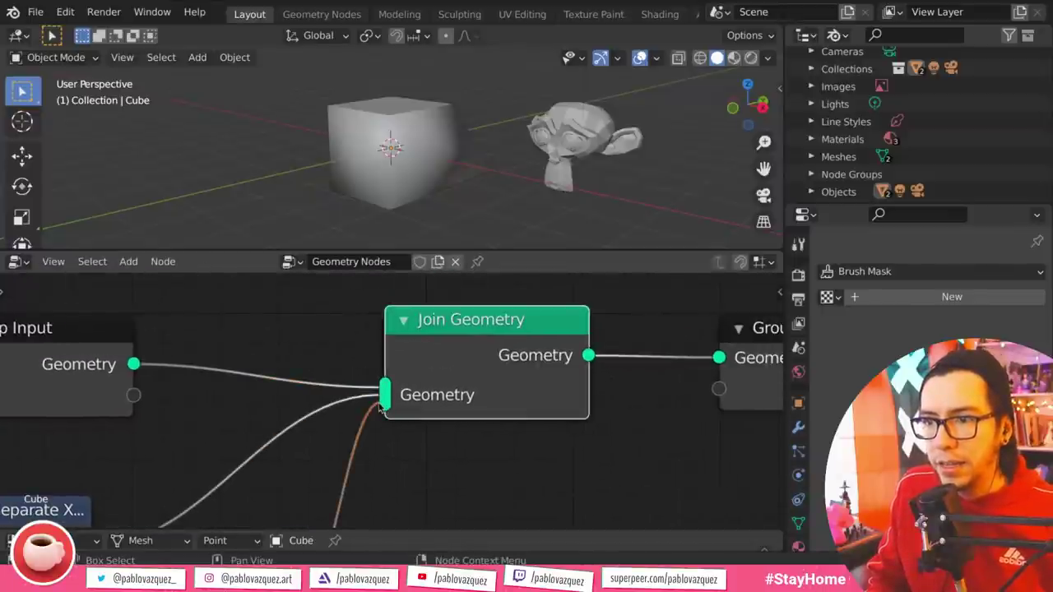
mouse_move(387, 411)
left_mouse_down()
mouse_move(378, 388)
mouse_move(383, 405)
mouse_move(384, 389)
mouse_move(306, 424)
mouse_move(384, 403)
left_mouse_up()
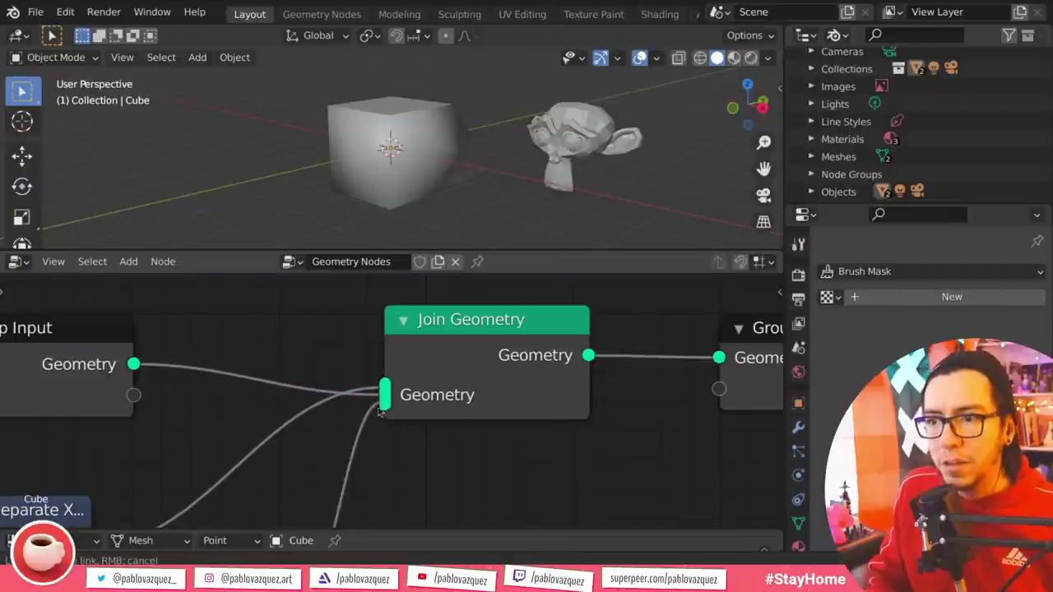
scroll(441, 377, "down", 2)
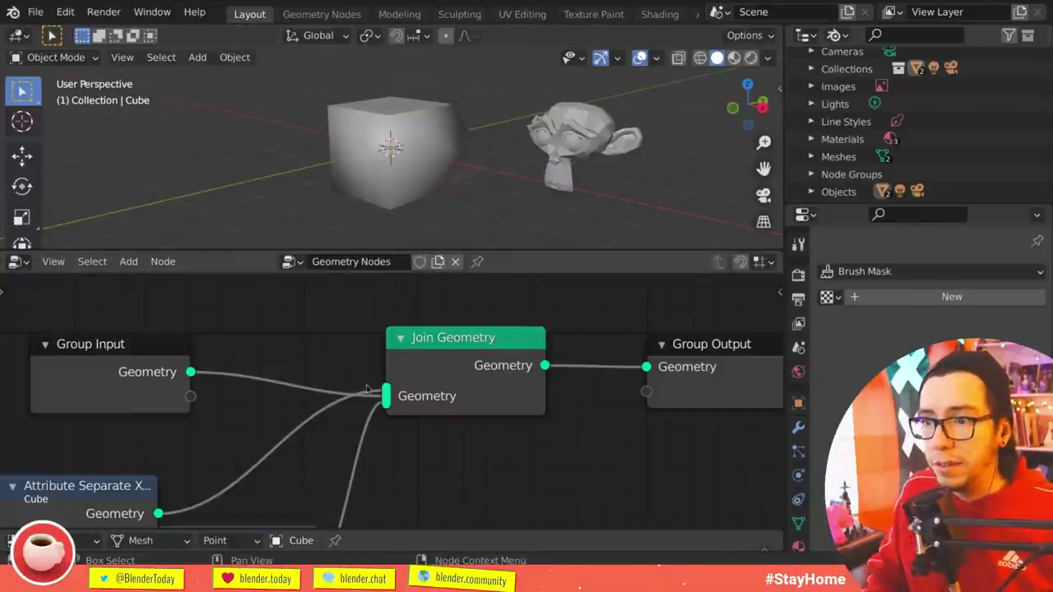
- Back in Chrome, load the Add Attribute interpolation for polygon domains commit page
key("super")
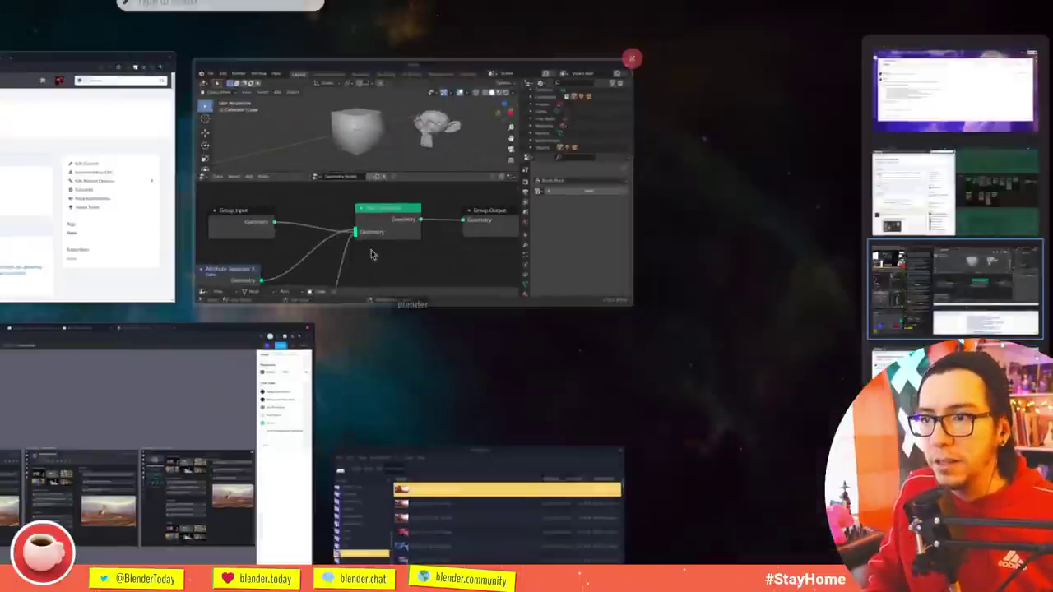
left_click(105, 146)
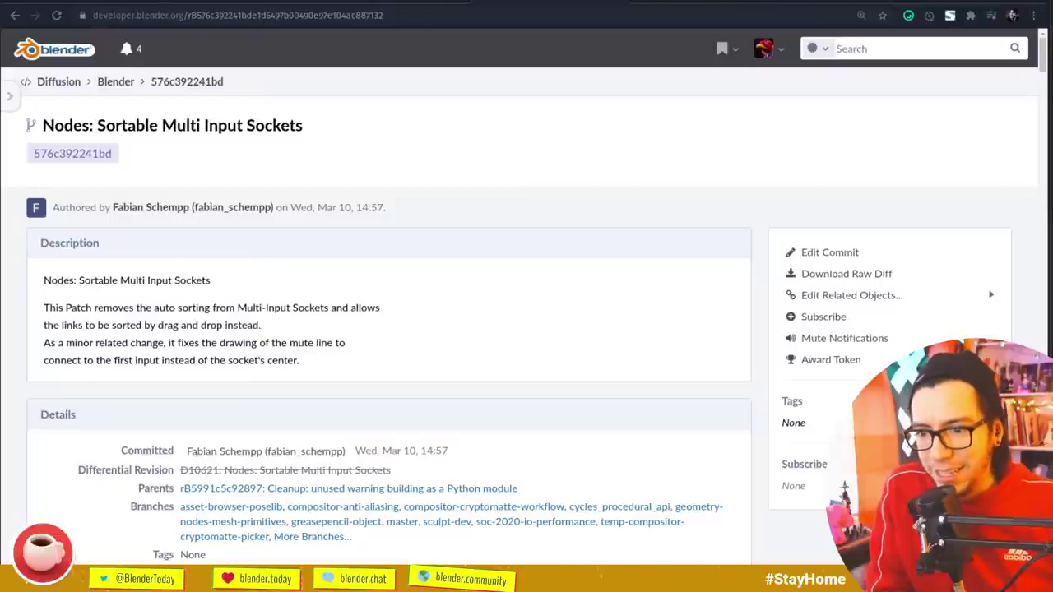
left_click(362, 10)
type("developer.blender.org/rB80f7f1070f177ae54f2fa35dd5d458e87f3ec1")
key("Return")
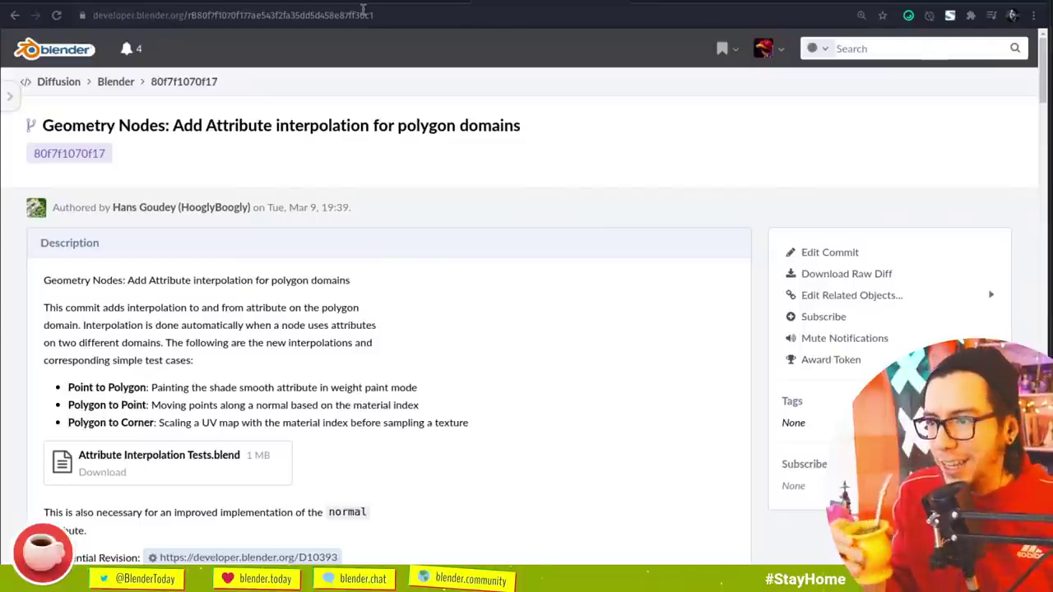
- Paste the rB2e19509e60b3 commit link into the current page address without loading it
scroll(1046, 74, "down", 1)
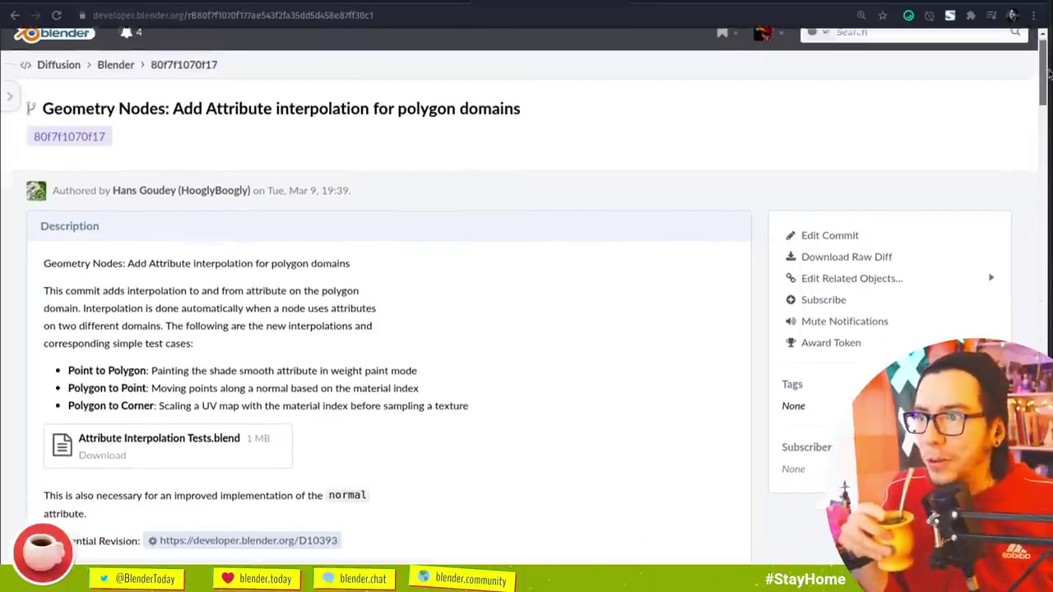
scroll(1047, 74, "up", 1)
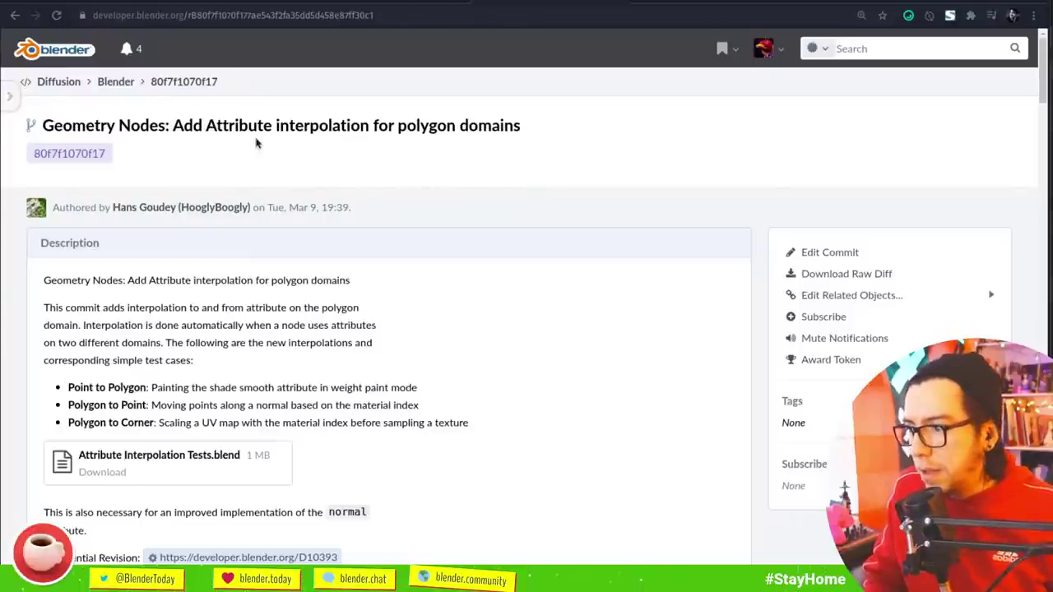
left_click(287, 14)
type("https://developer.blender.org/rB2e19509e60b39837b6f9e38c8cdad64d341846b")
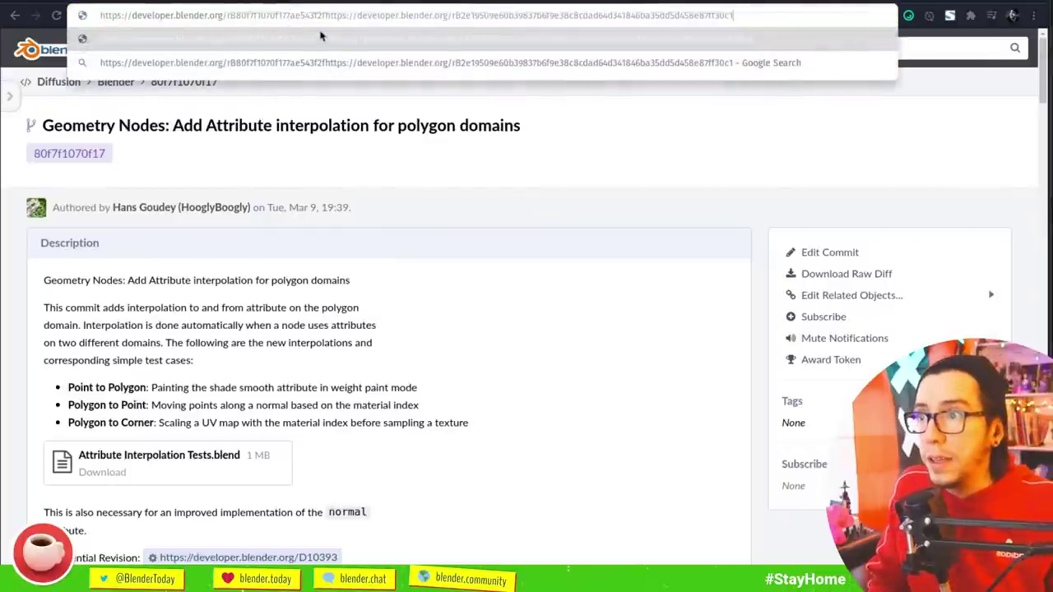
- Replace the address with the clean rB2e19509e60b3 link and load the Rename subdivision nodes commit
key("ctrl+a")
type("https://developer.blender.org/rB2e19509e60b39837b6f9e38c8cdad64d341846ba")
key("Return")
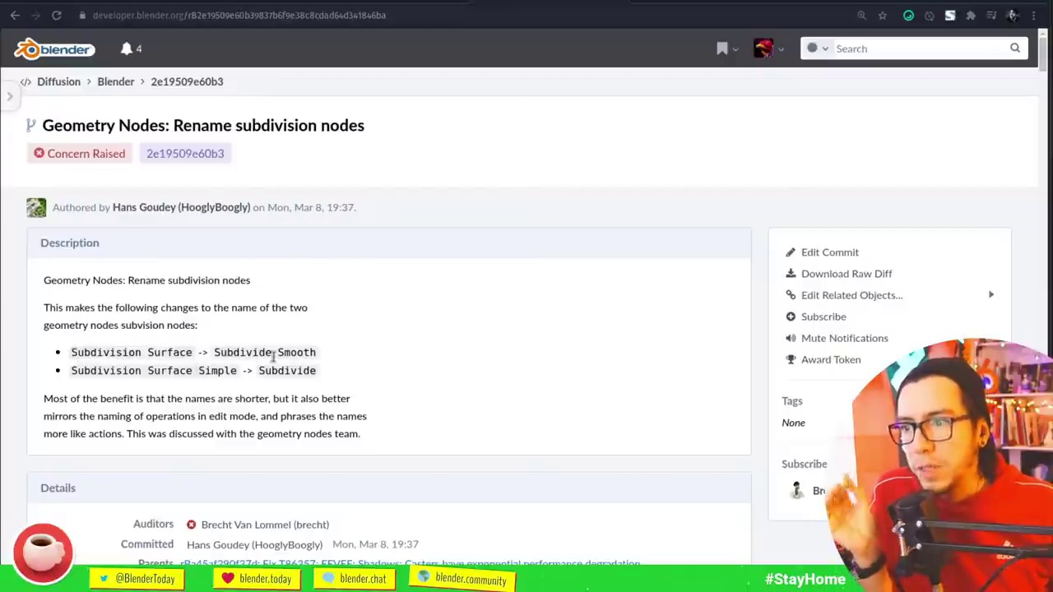
- Highlight the new node names Subdivide Smooth and Subdivide in the commit notes
left_click_drag(319, 354, 214, 353)
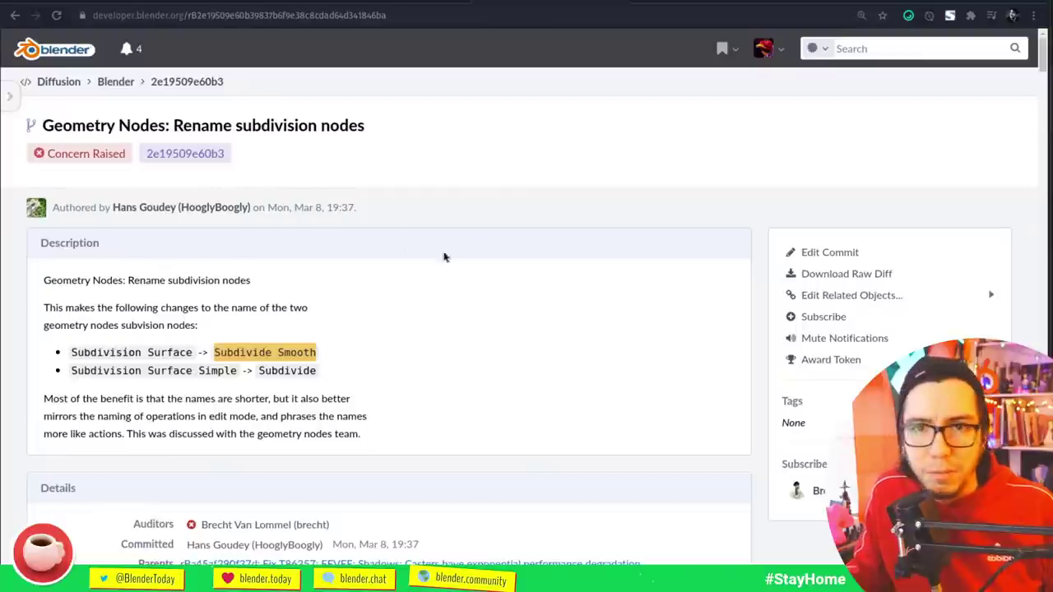
left_click(341, 324)
left_click_drag(315, 352, 105, 352)
left_click(369, 401)
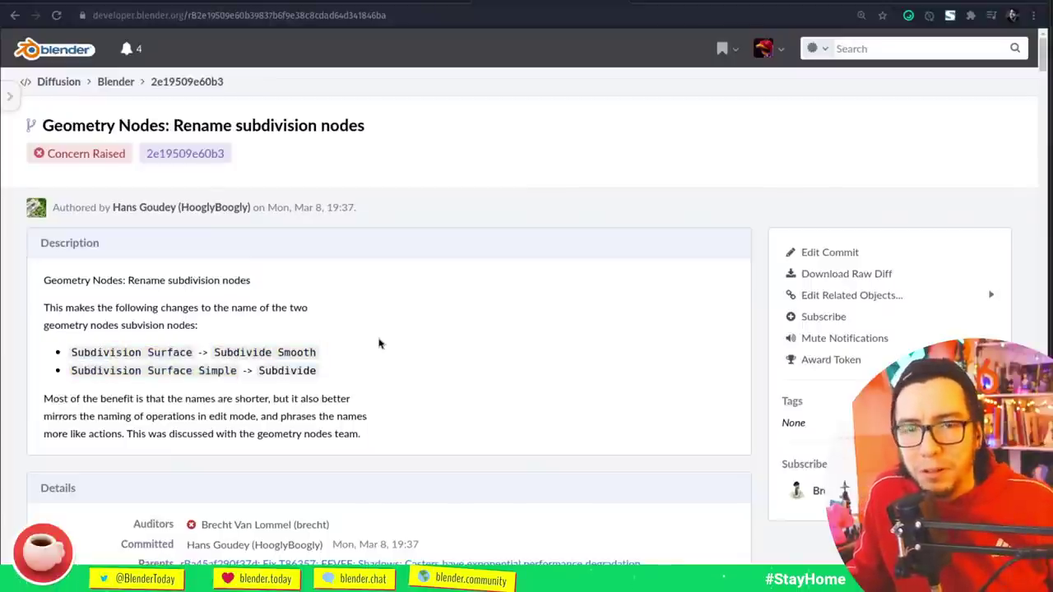
double_click(313, 371)
- Back in Blender, subdivide the selected cube faces
key("super")
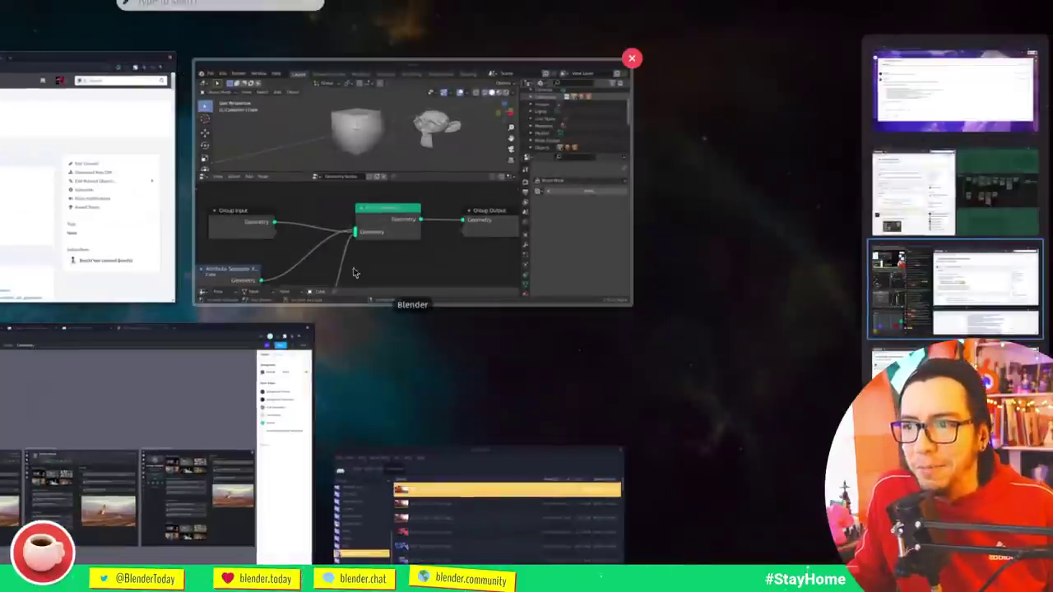
left_click(403, 240)
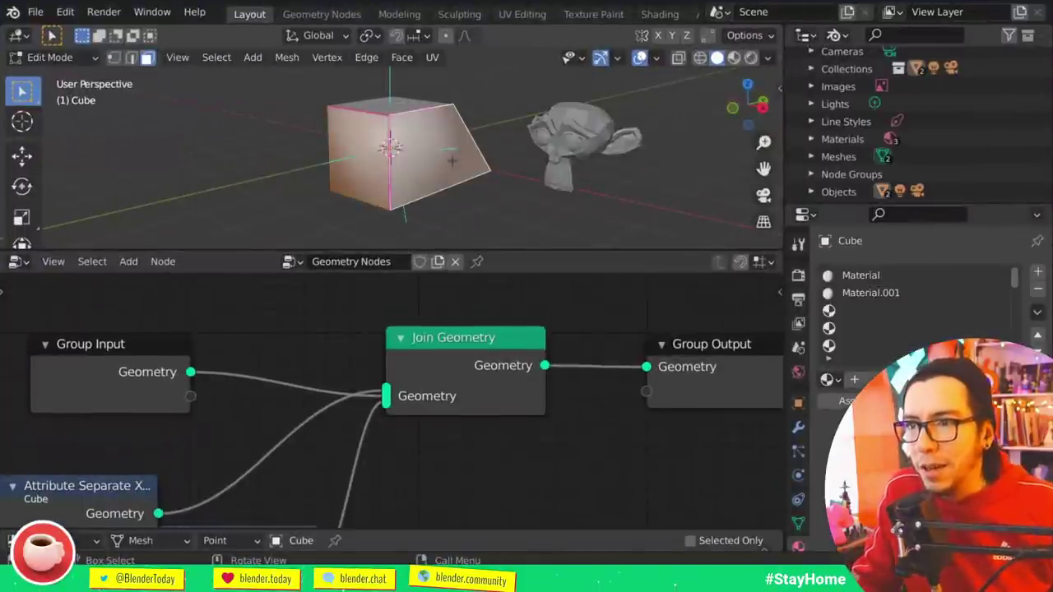
key("F3")
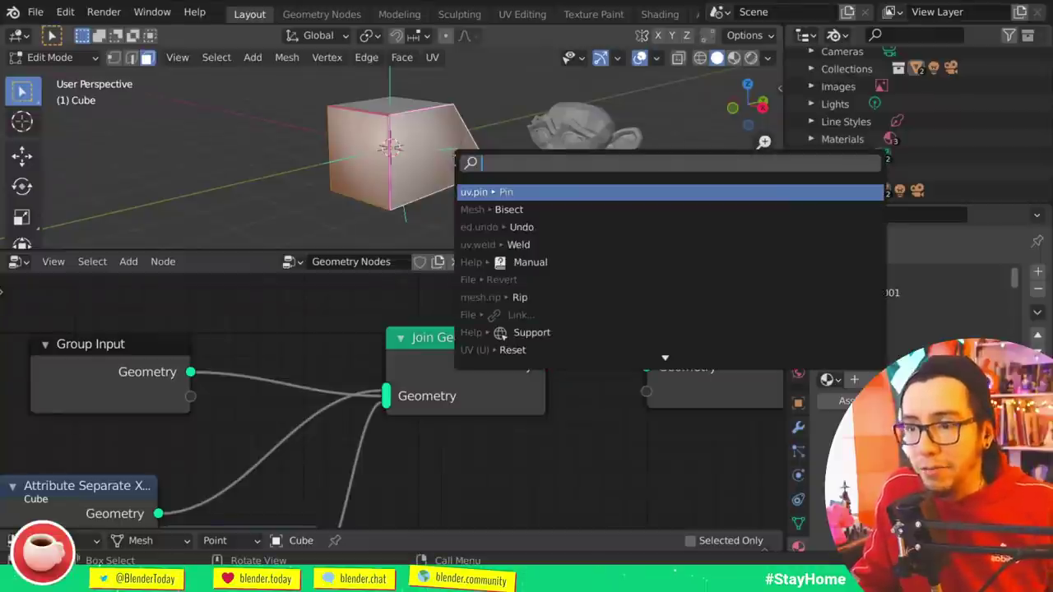
type("subdivid")
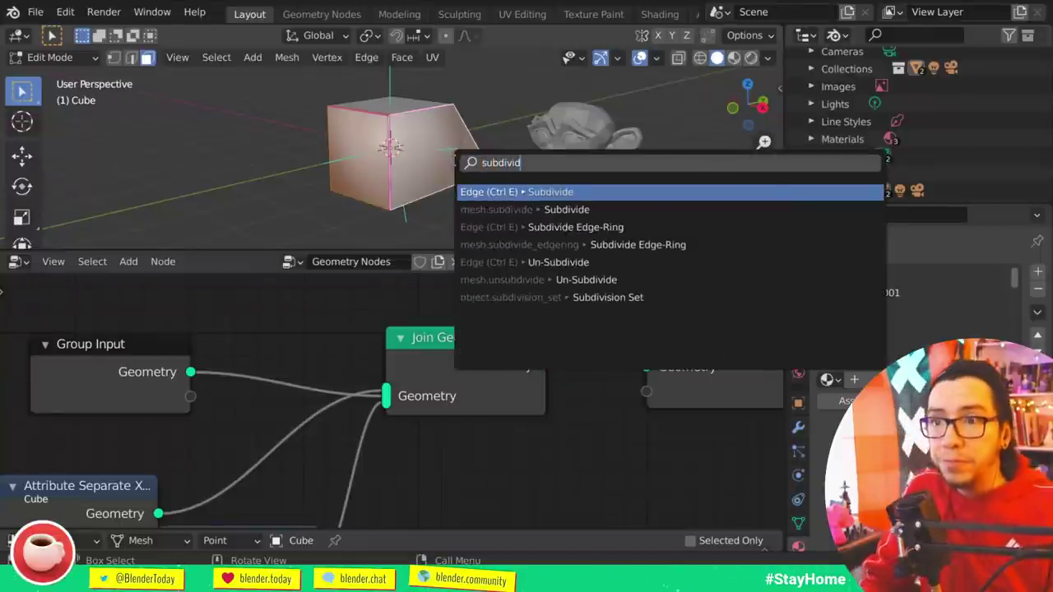
key("Return")
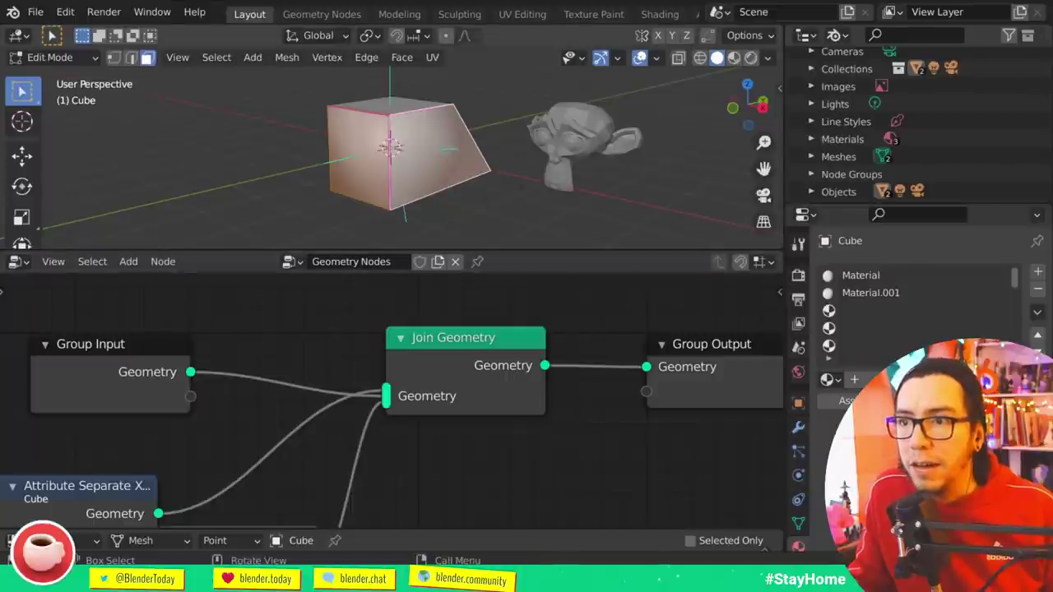
right_click(527, 186)
mouse_move(527, 187)
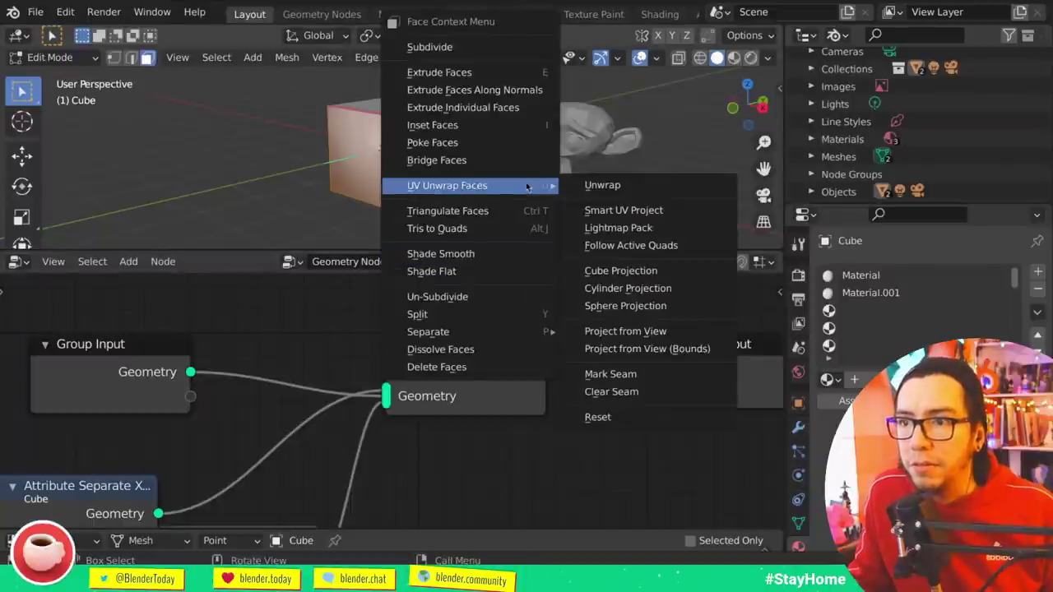
left_click(457, 48)
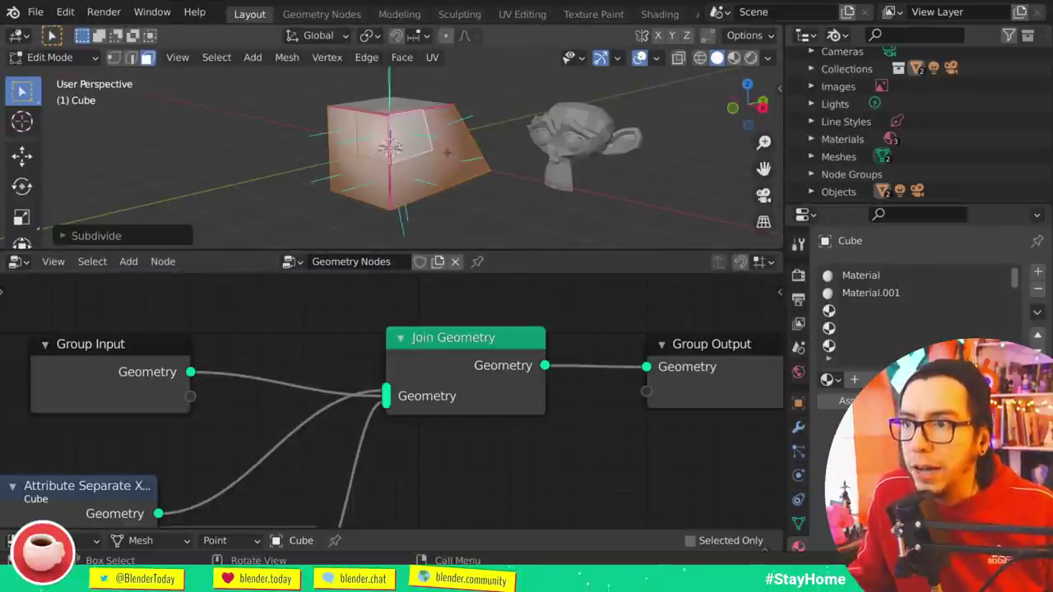
- In vertex selection mode, search 'smooth' and apply Smooth Vertices to the cube
key("1")
right_click(536, 140)
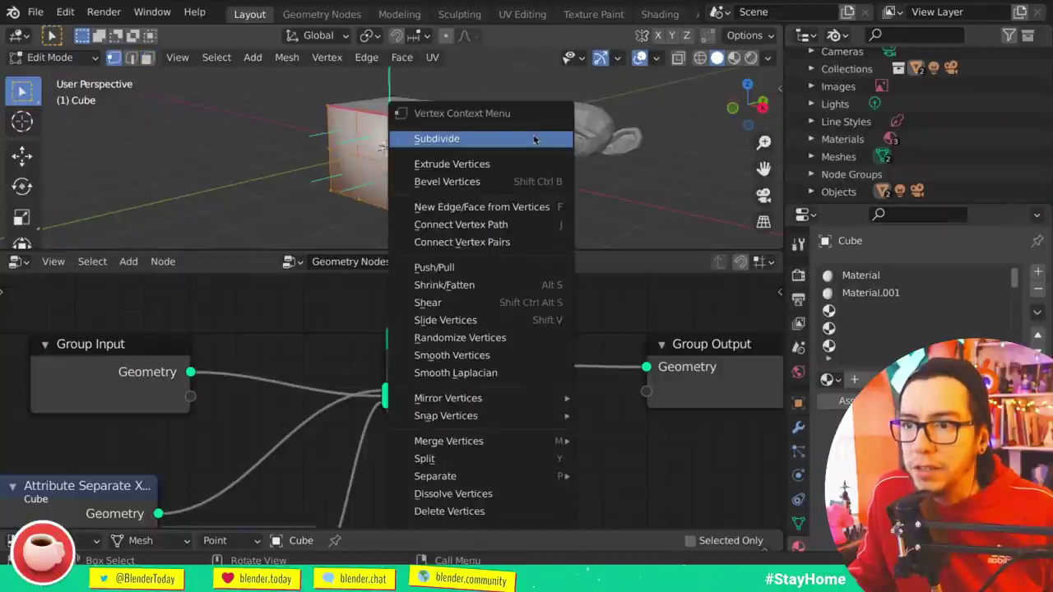
key("Escape")
key("F3")
type("su")
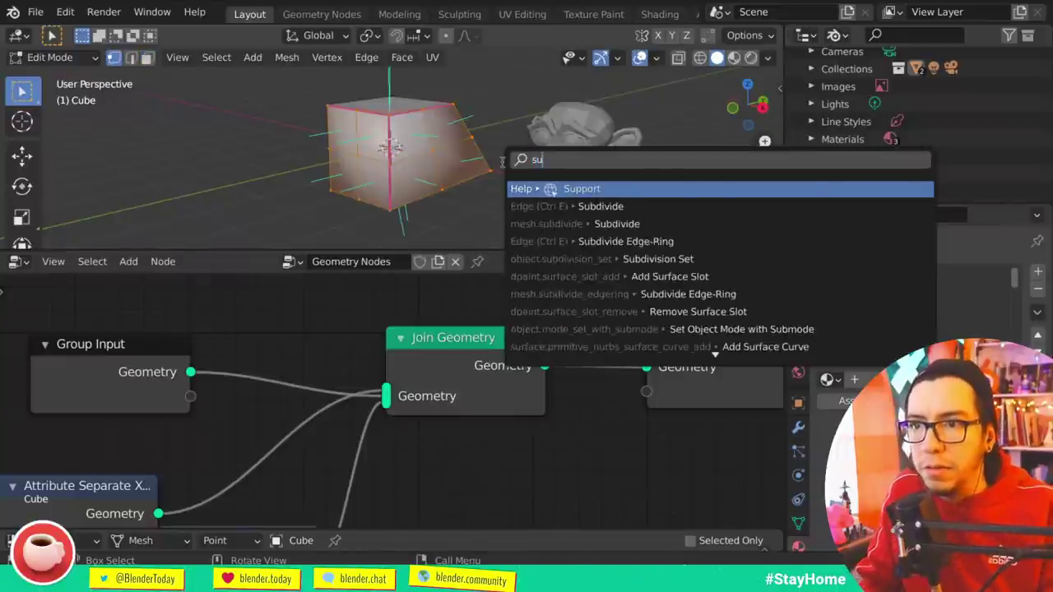
key("BackSpace")
type(".pn")
key("BackSpace")
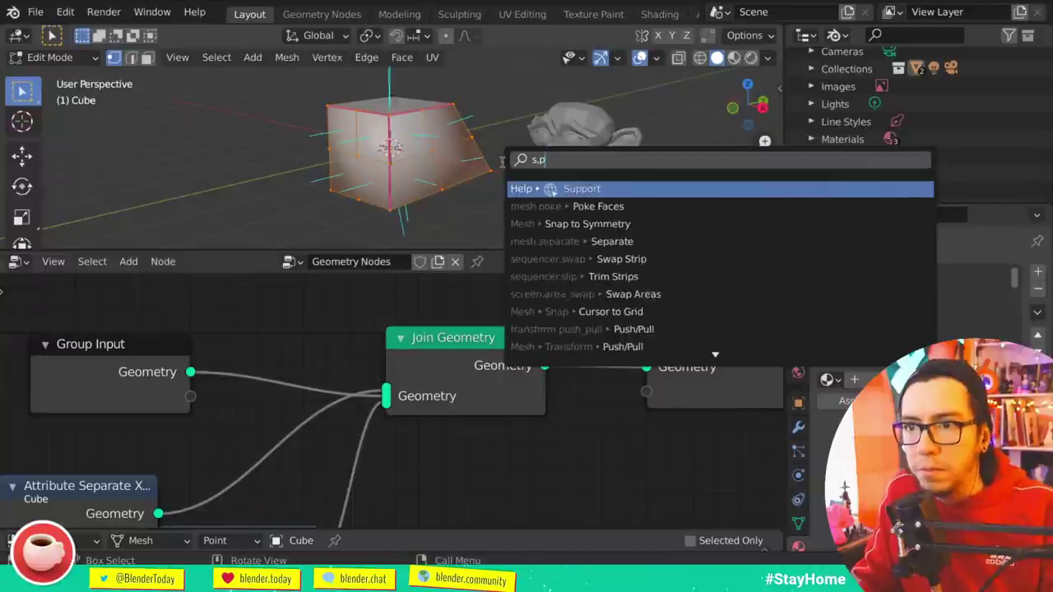
key("BackSpace")
key("BackSpace")
type("mooth")
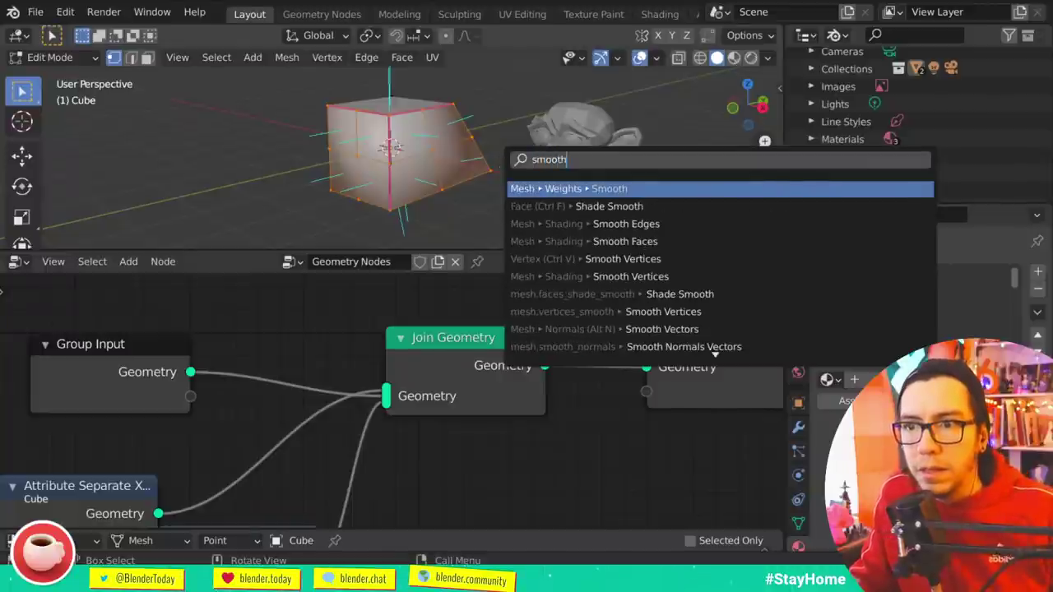
key("alt+Tab")
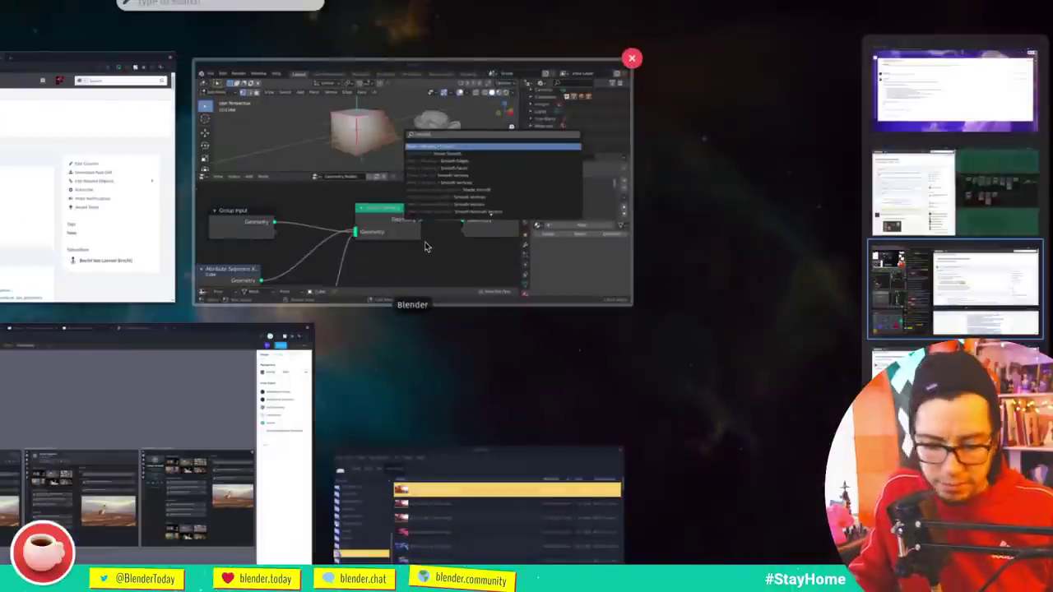
left_click(493, 176)
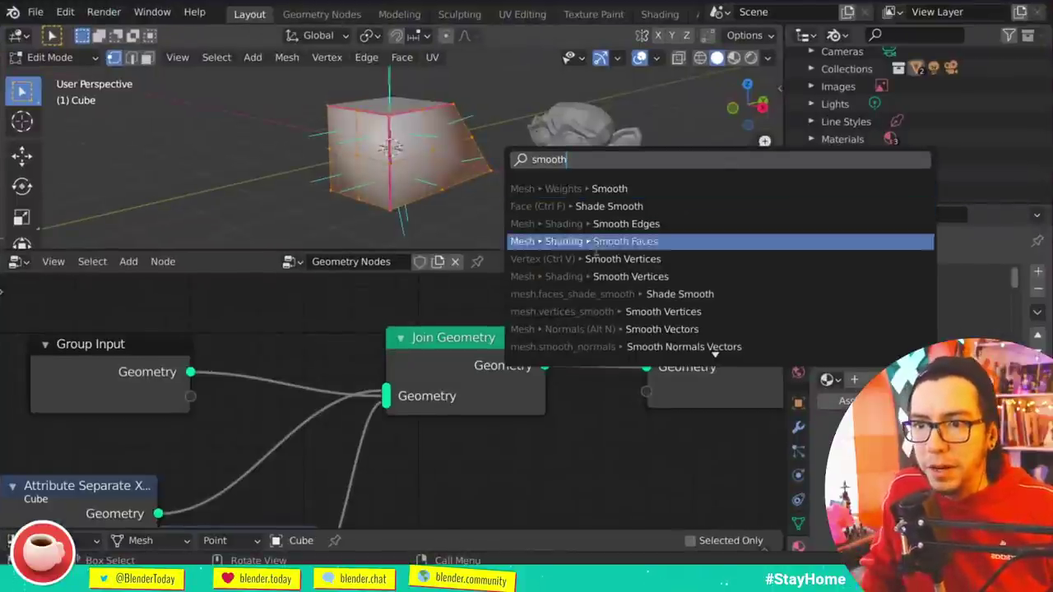
left_click(683, 310)
- Return the cube to Object Mode and switch back to the browser
key("Tab")
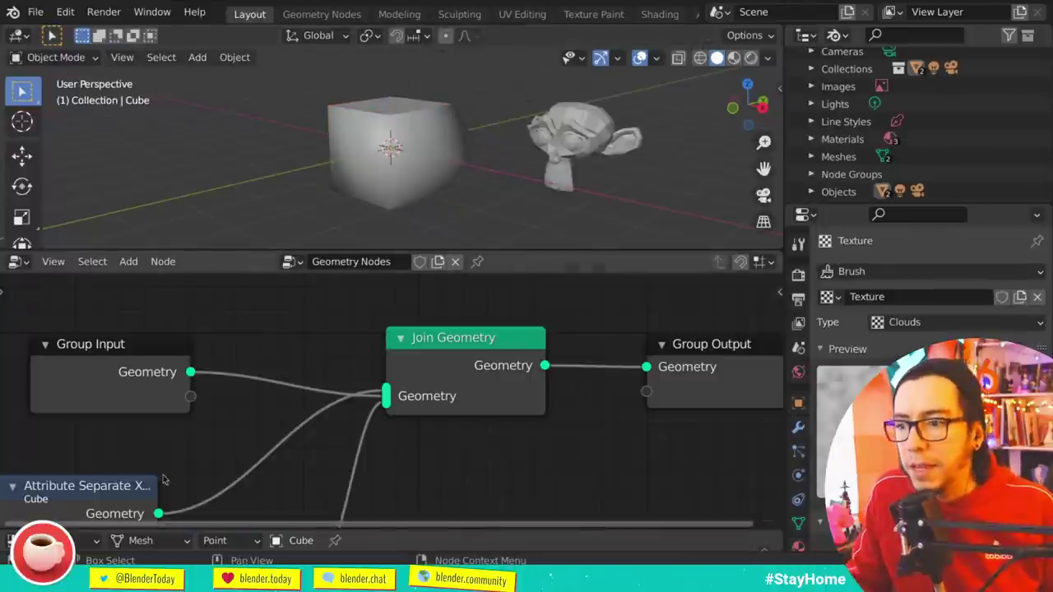
key("alt+Tab")
mouse_move(247, 564)
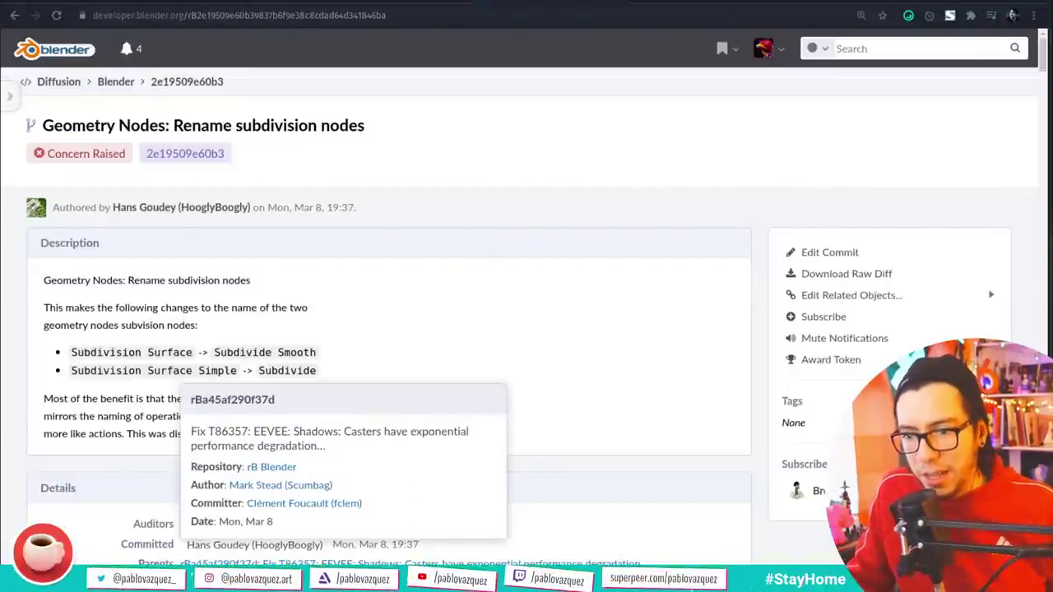
- Load a pasted commit page and highlight the phrase '14%. That's not very'
left_click(331, 17)
type("https://developer.blender.org/rB84a4f2ae68d40830111ae41b25d76b165e37d611")
key("Return")
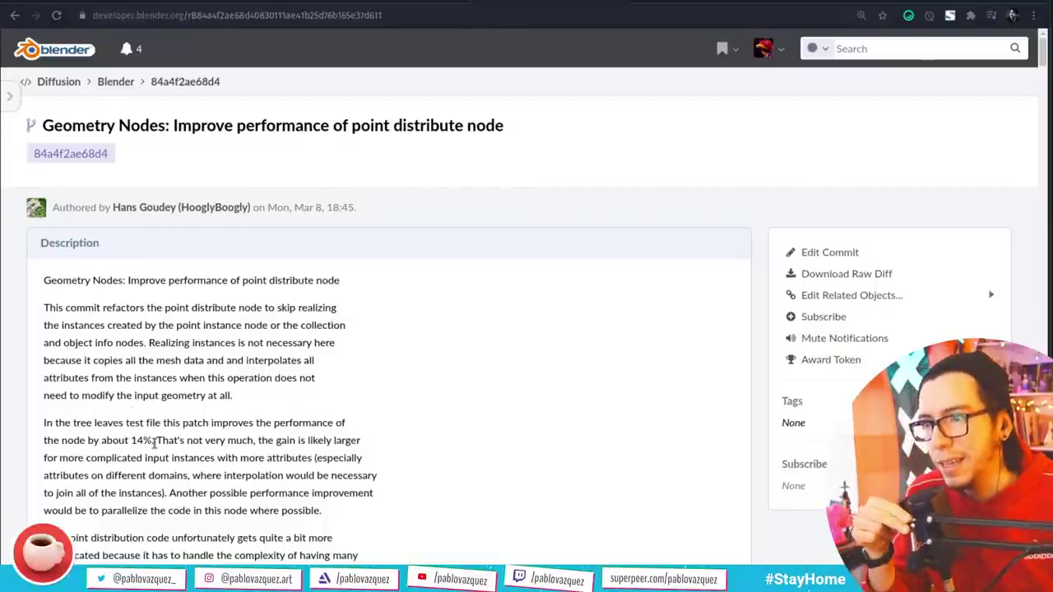
left_click_drag(153, 442, 128, 442)
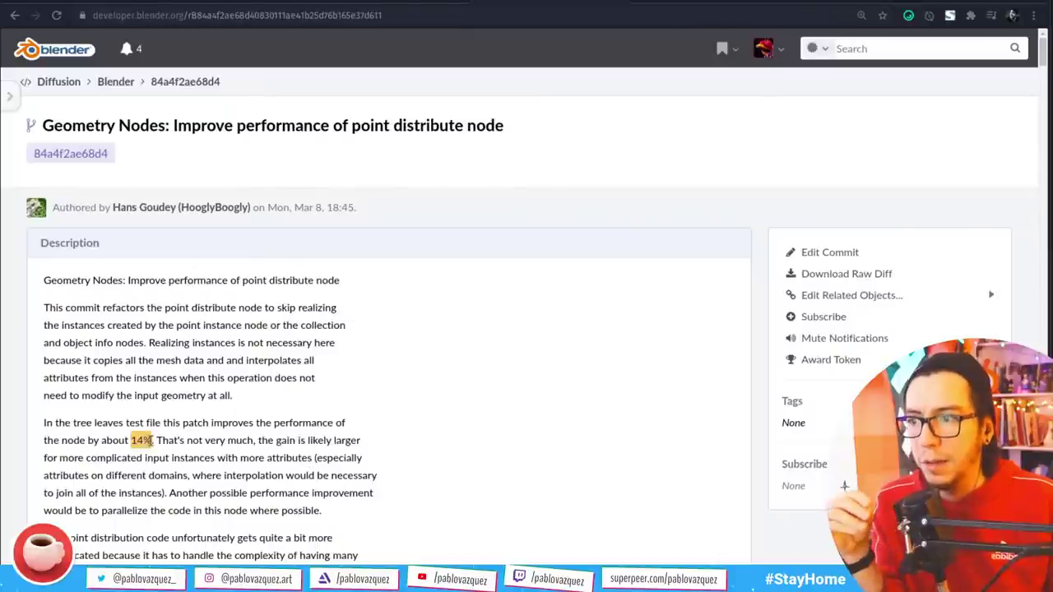
left_click_drag(129, 442, 224, 442)
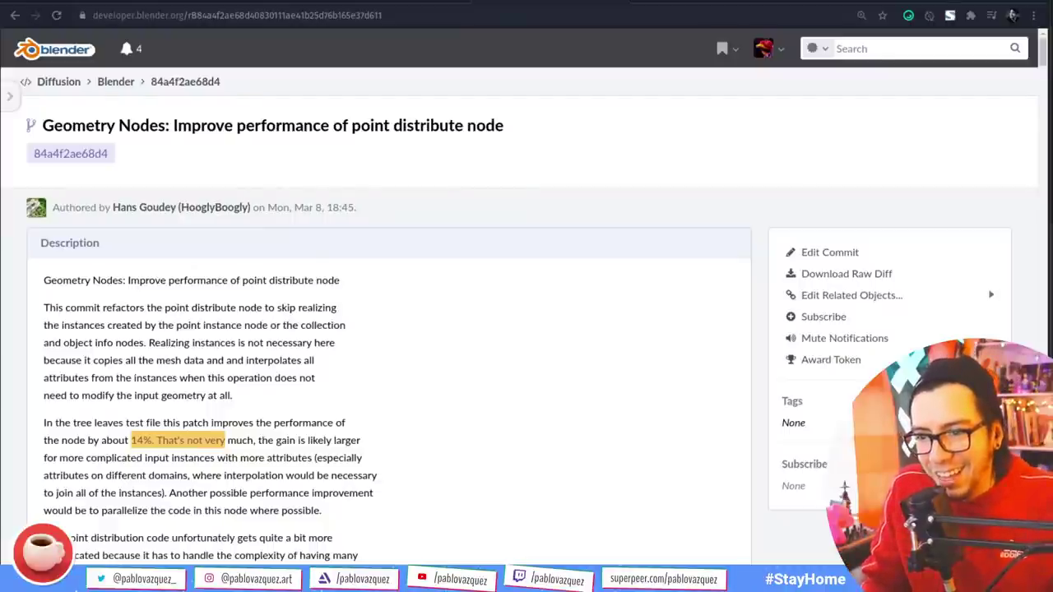
- Open commit 4fece16d458e on transferring polygon attributes to points in Point Distribute
left_click(243, 15)
type("https://developer.blender.org/rB4fece16d458e75bc408c62814c9d2b86637ab92e")
key("Return")
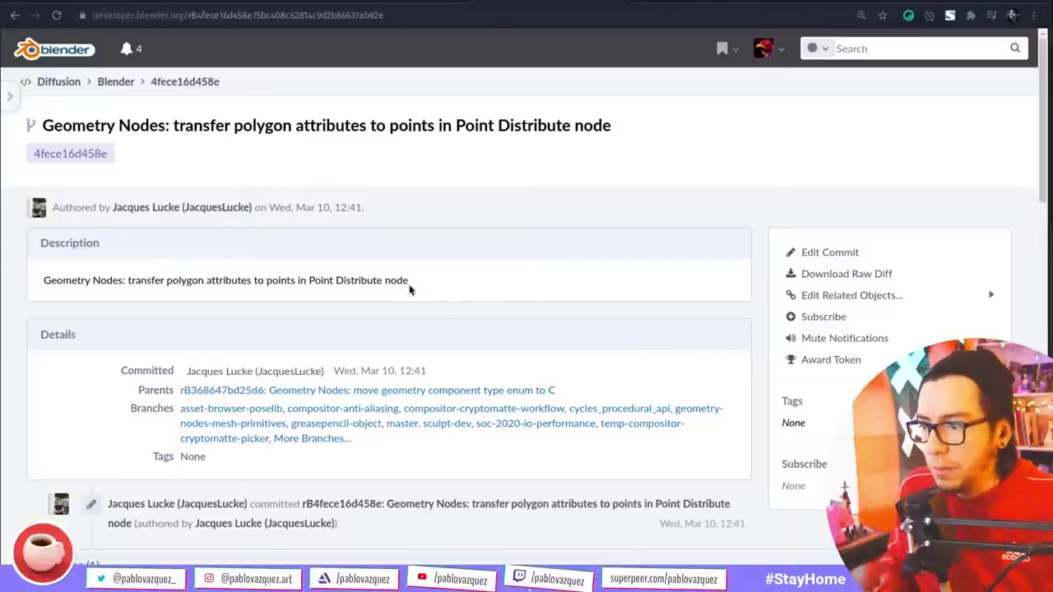
- Scroll to the Changes list, then load revert commit 2966871a7a89 for the normal attribute
scroll(409, 285, "down", 1)
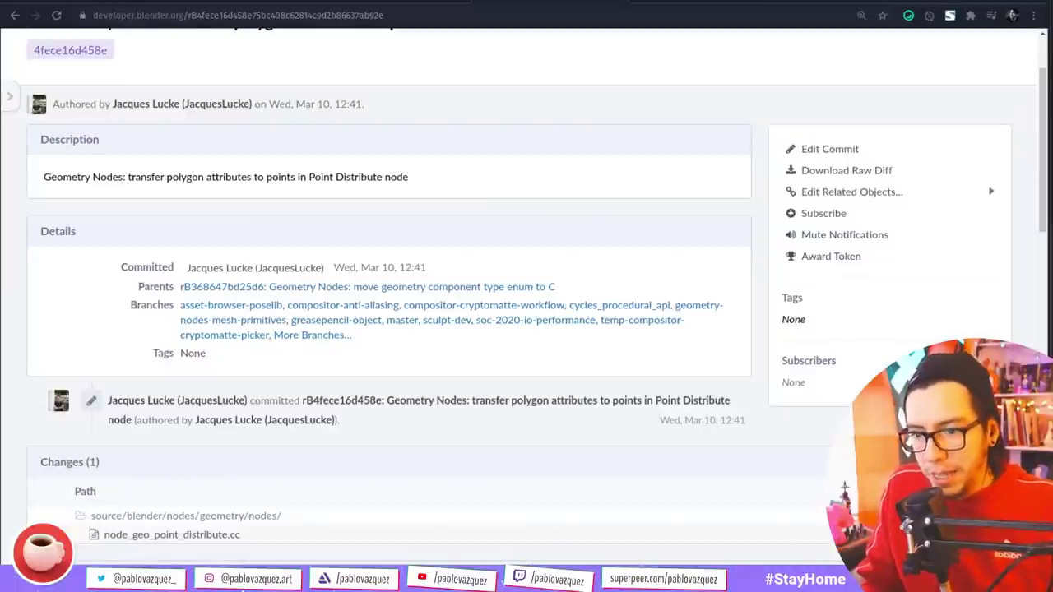
left_click(293, 14)
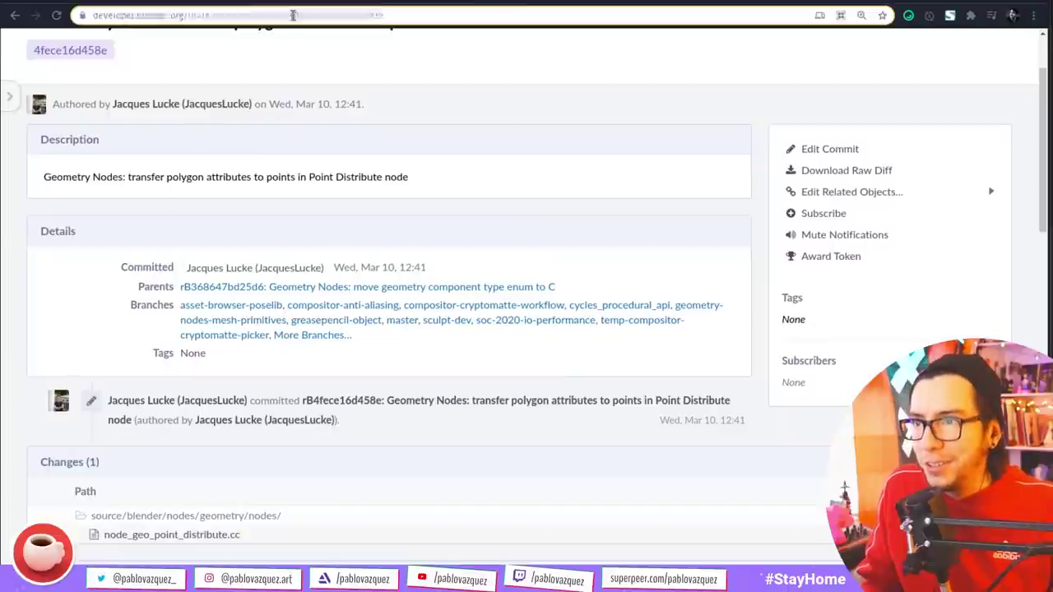
type("https://developer.blender.org/rB2966871a7a891bf36b261419a5b09ecff93504e0")
key("Return")
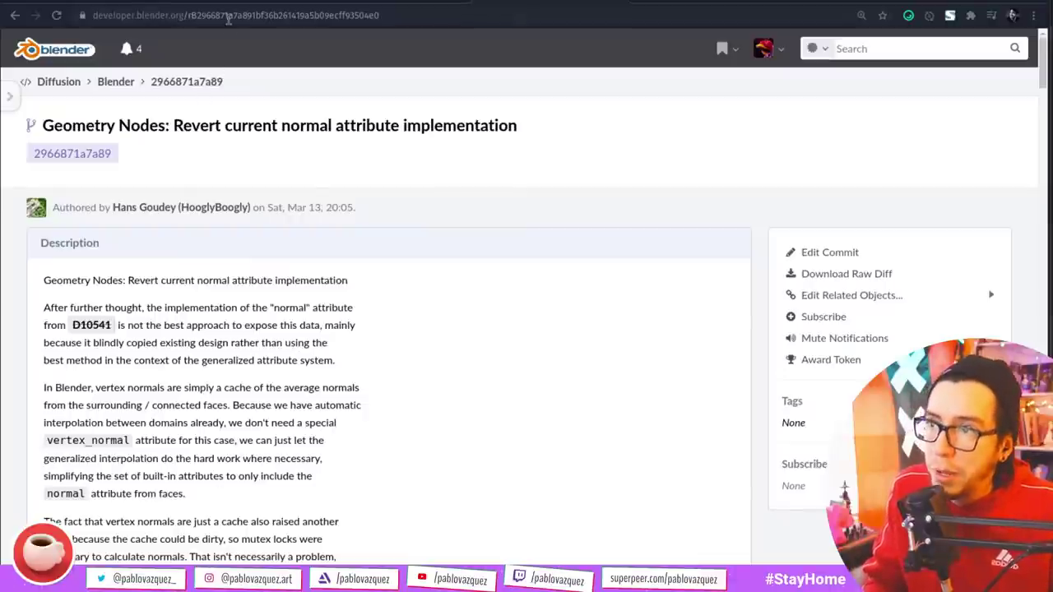
- Highlight 'normal attribute from faces.' and load commit ba3a0dc9ba91 adding the face normal attribute
left_click_drag(186, 495, 37, 496)
left_click(339, 15)
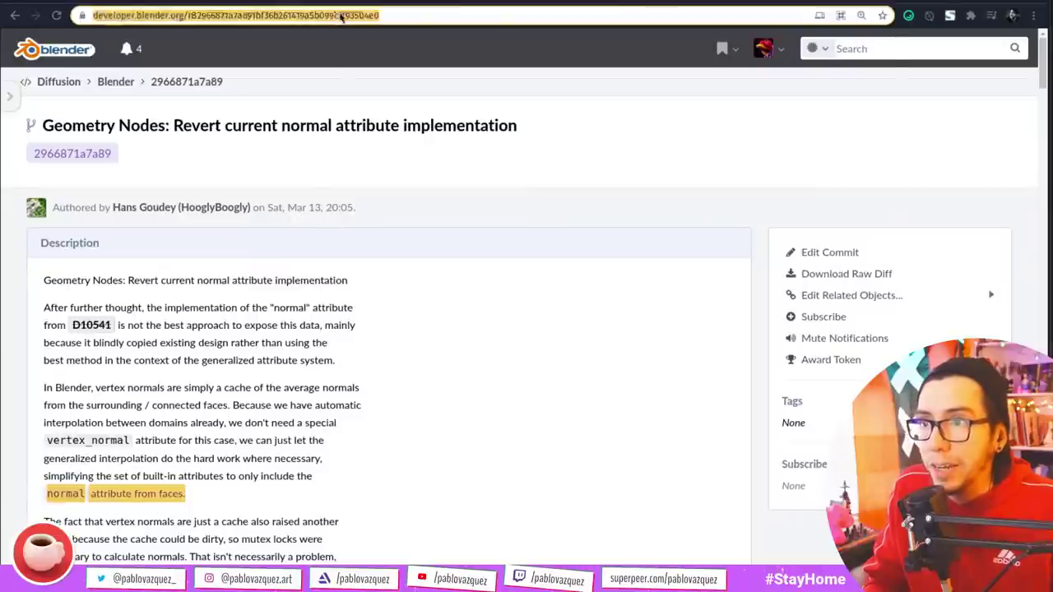
type("https://developer.blender.org/rBba3a0dc9ba91e2f55e3632a69f86710cd871a94")
key("Return")
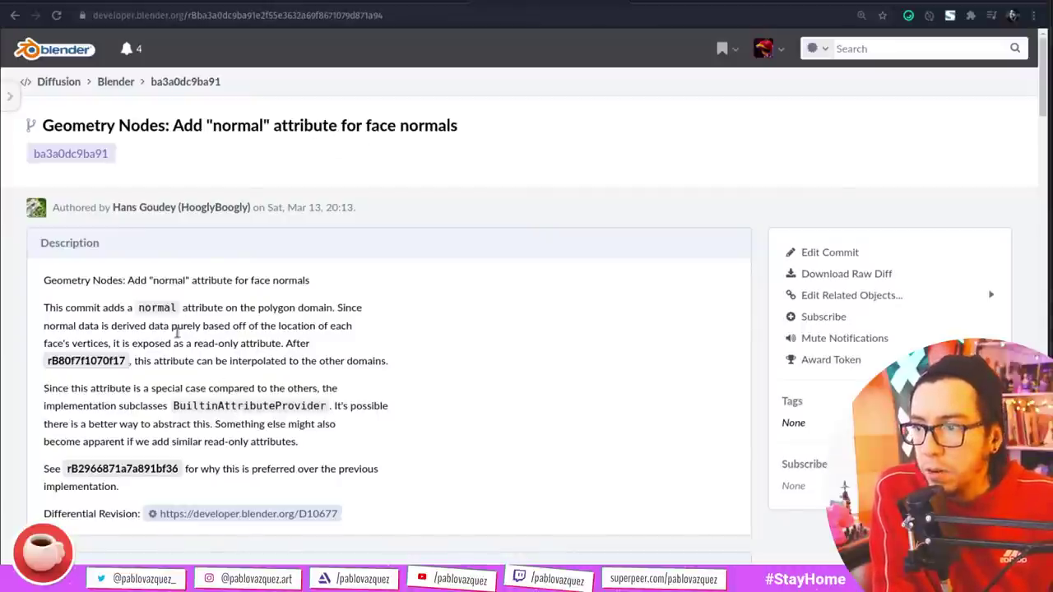
scroll(228, 405, "down", 1)
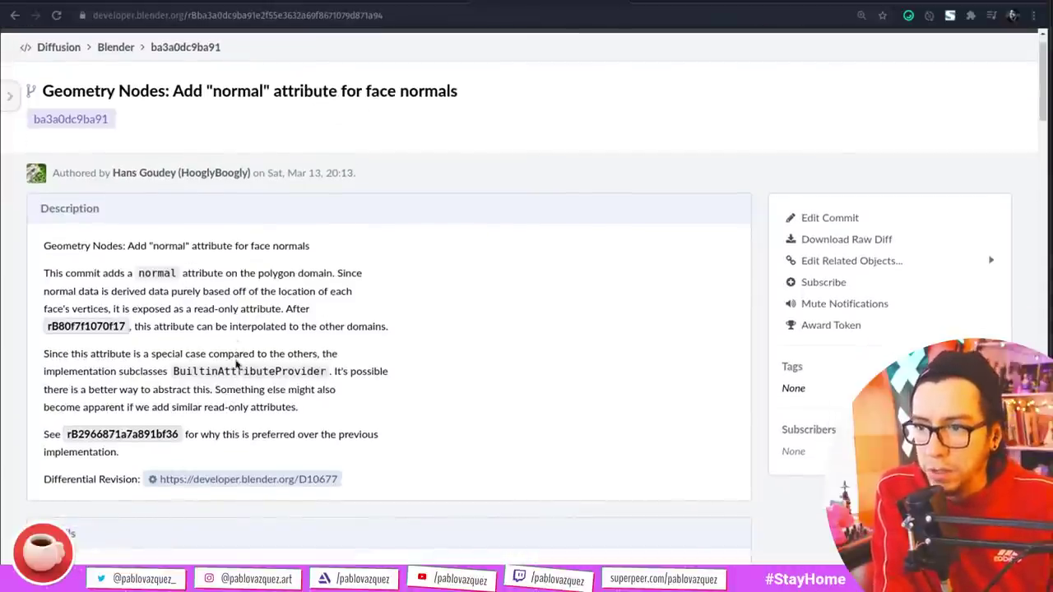
scroll(303, 298, "up", 1)
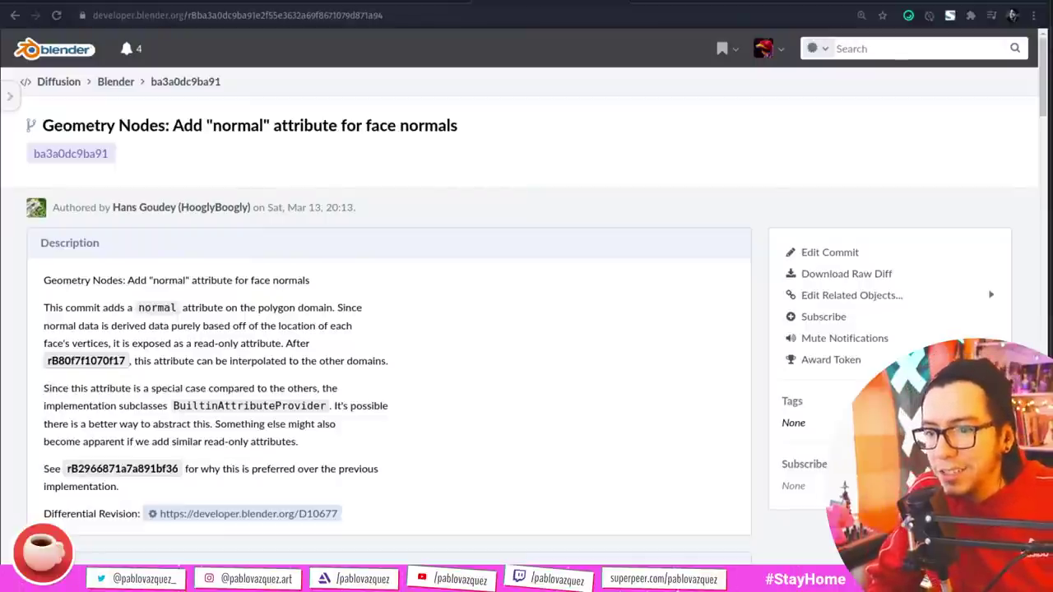
mouse_move(247, 513)
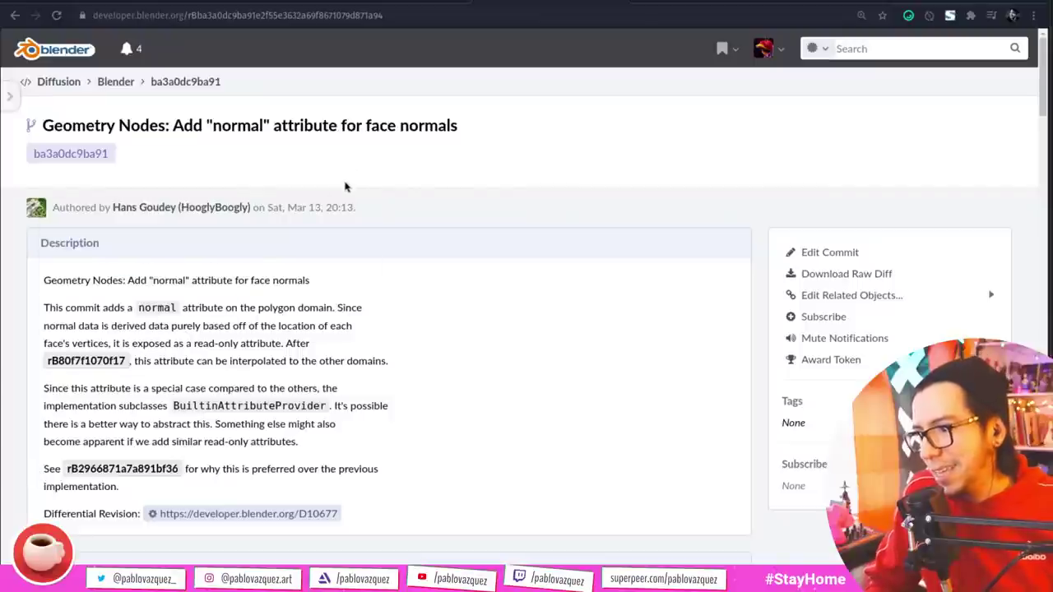
- Open commit a45af290f37d by pasting its address into the address bar
left_click(312, 15)
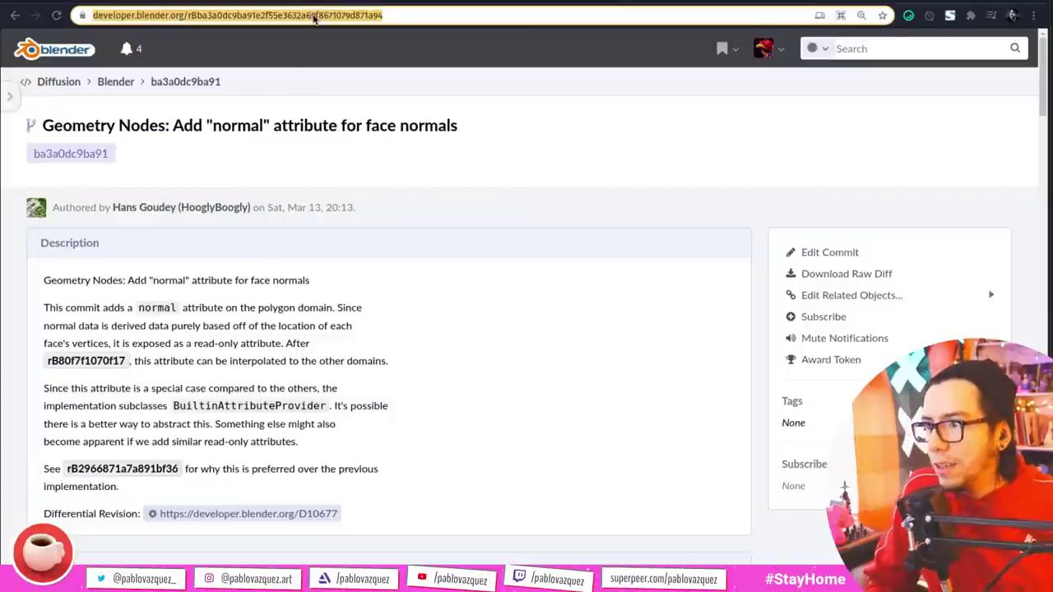
key("ctrl+v")
key("Return")
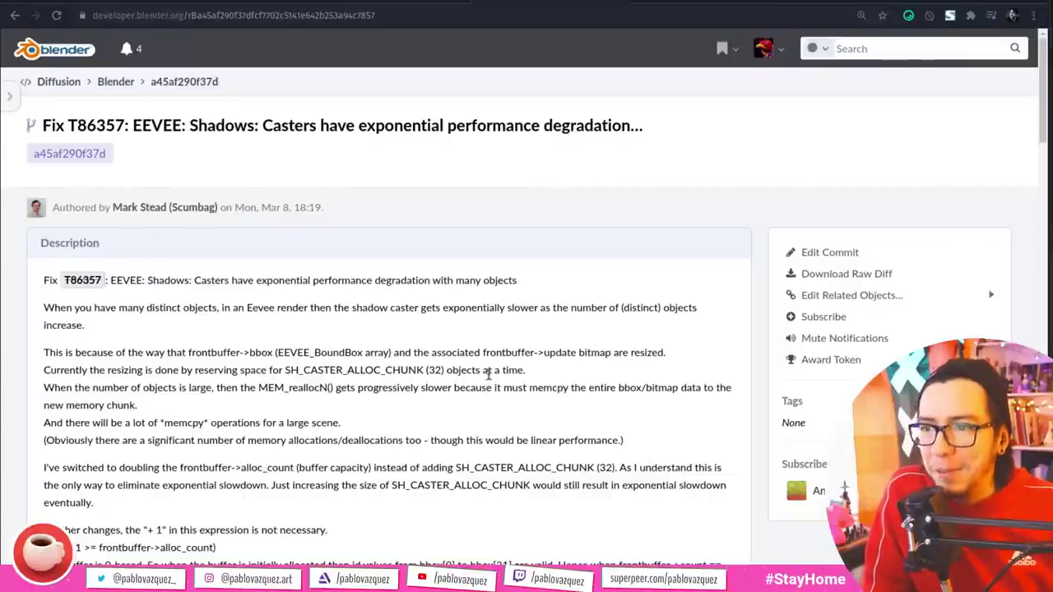
- Read through the commit and highlight the phrase about degradation with many objects
scroll(489, 374, "down", 1)
scroll(456, 408, "down", 3)
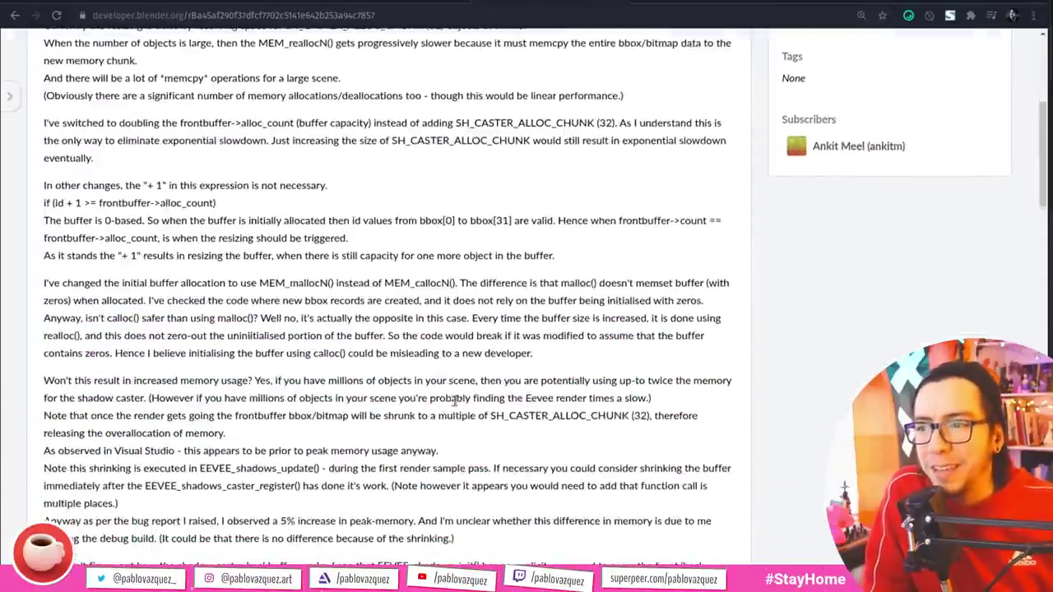
scroll(455, 401, "down", 3)
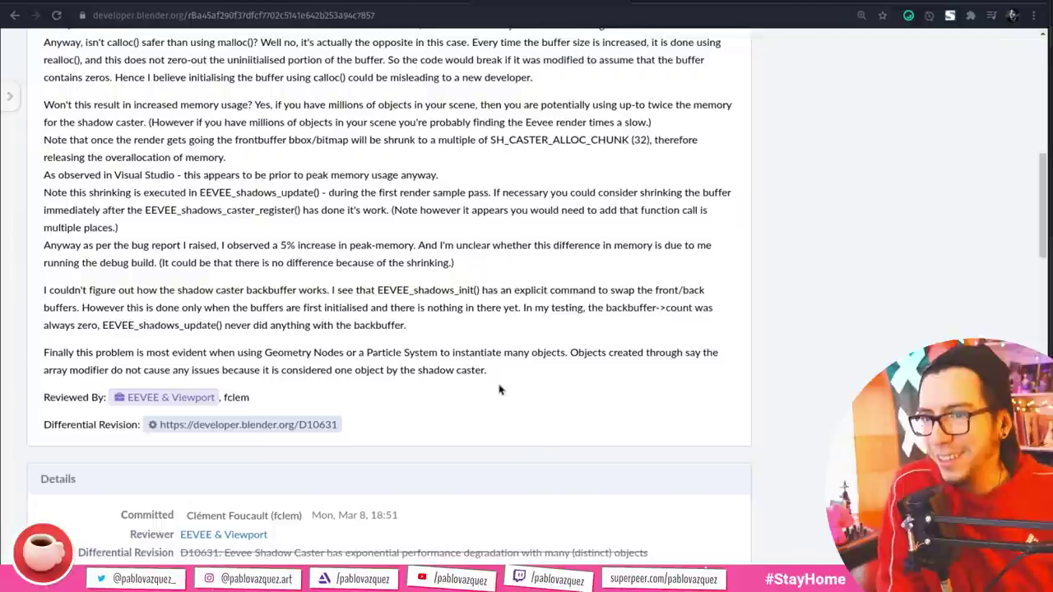
scroll(494, 389, "up", 7)
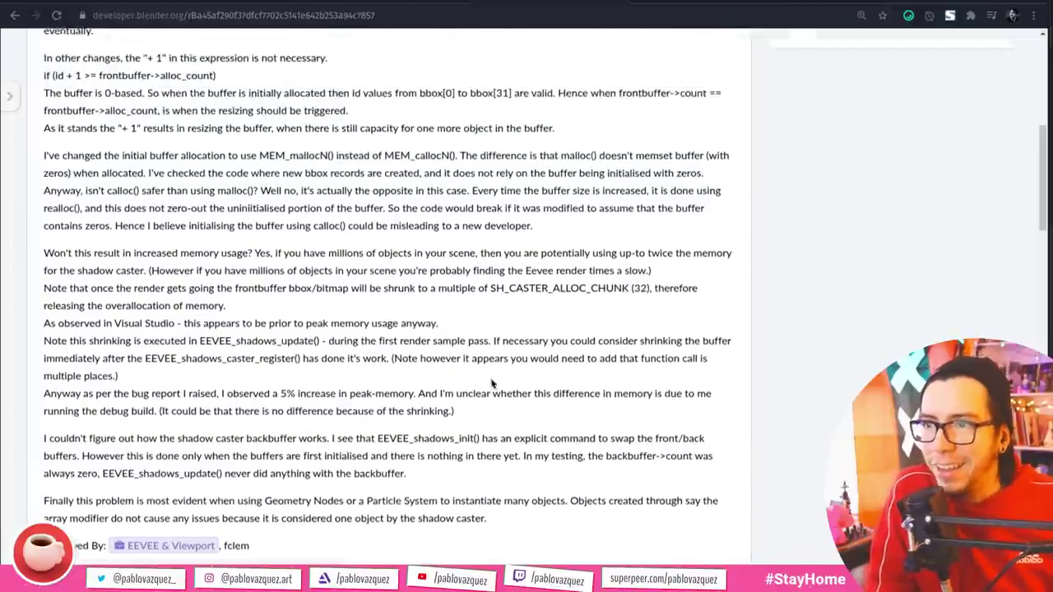
scroll(384, 244, "up", 1)
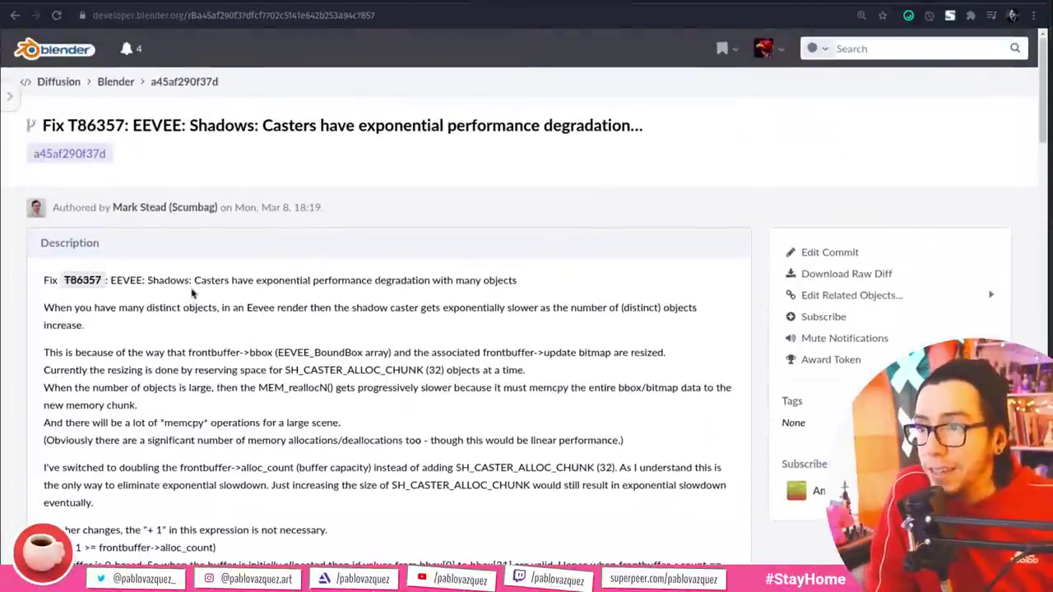
left_click_drag(164, 279, 200, 278)
left_click_drag(526, 280, 226, 282)
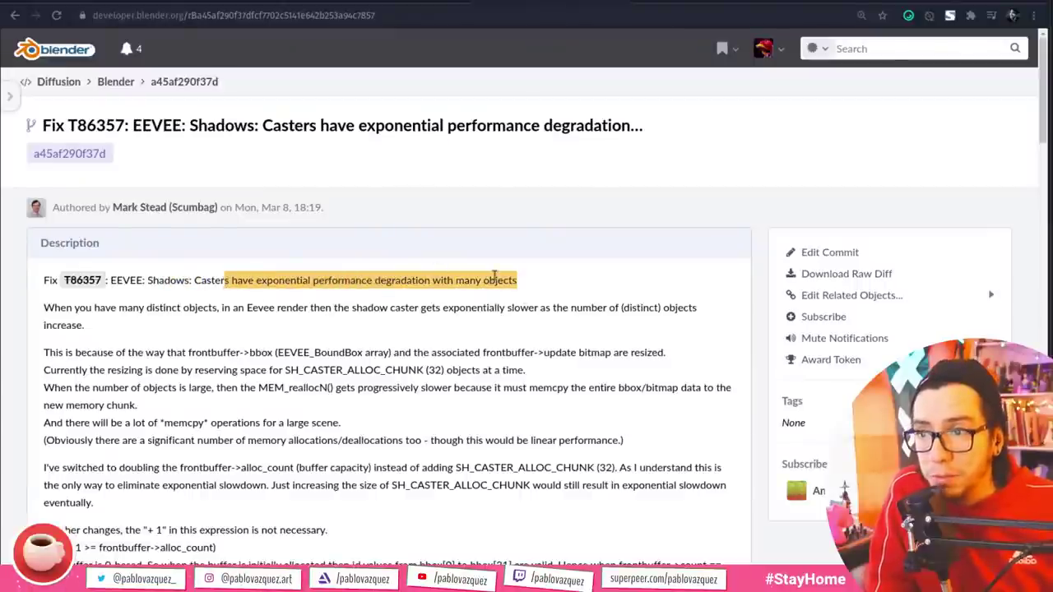
left_click(375, 281)
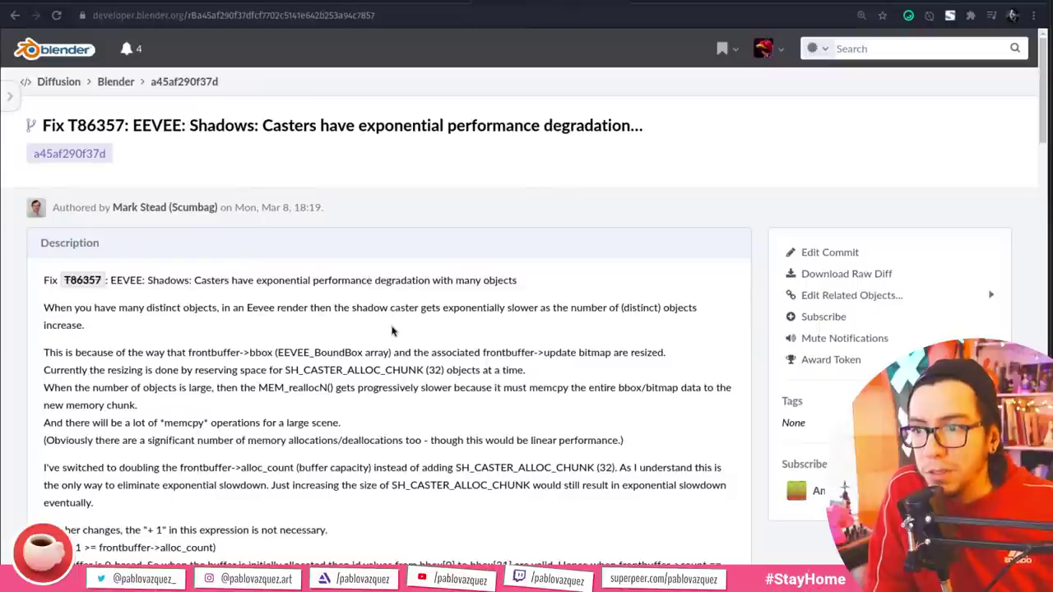
- Scroll further, then load the LibOverride Outliner resync commit page from its pasted address
scroll(392, 331, "down", 2)
scroll(392, 325, "down", 5)
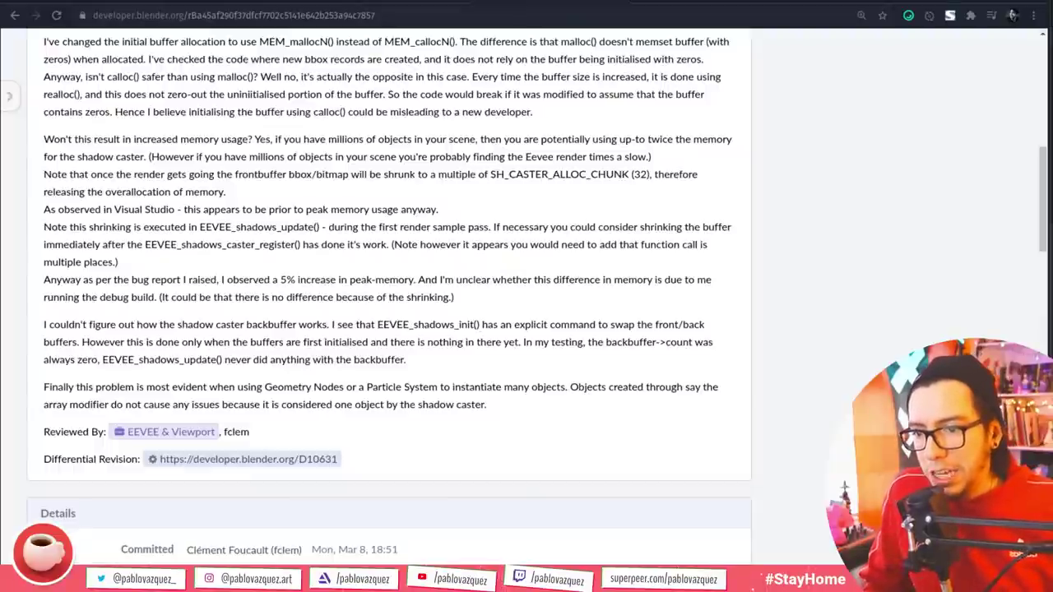
left_click(234, 15)
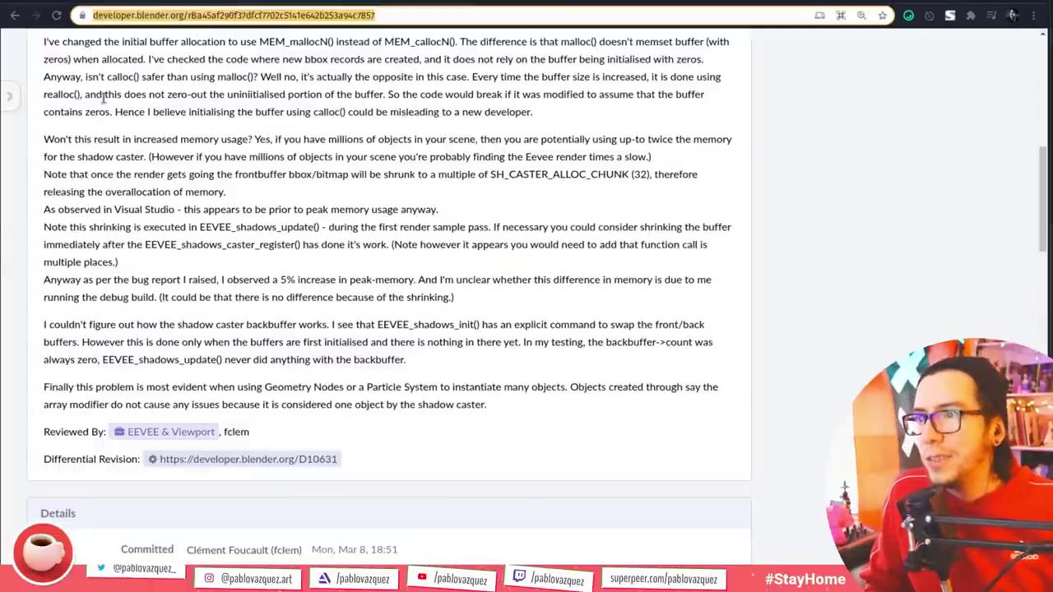
type("https://developer.blender.org/rB74557ca4f7c14090d6ca245e03e651b4b2524f")
key("Return")
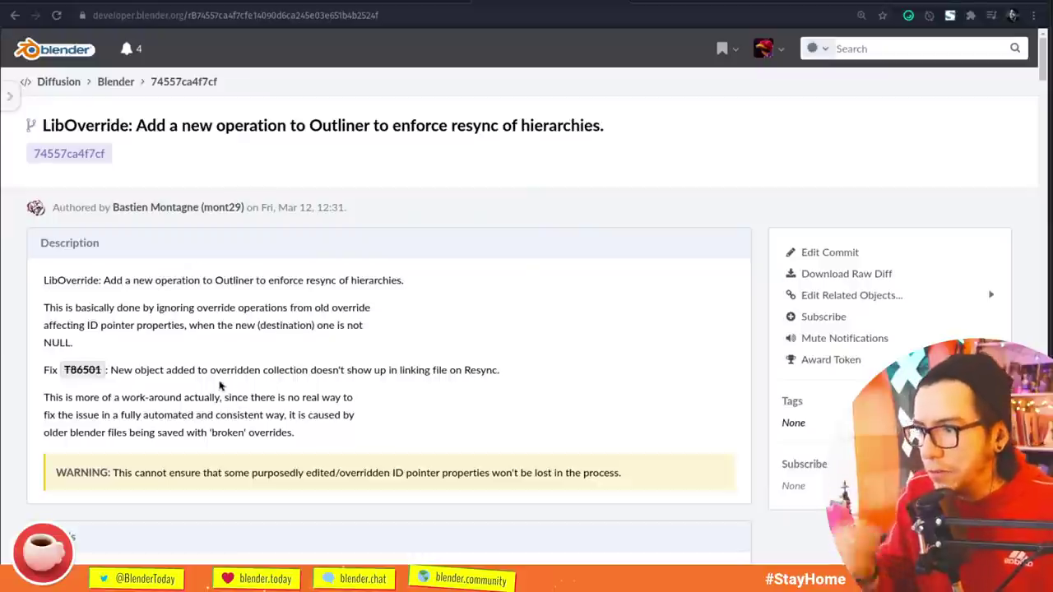
- Highlight the words 'a work-around' on the commit page, then clear the highlight
mouse_move(329, 576)
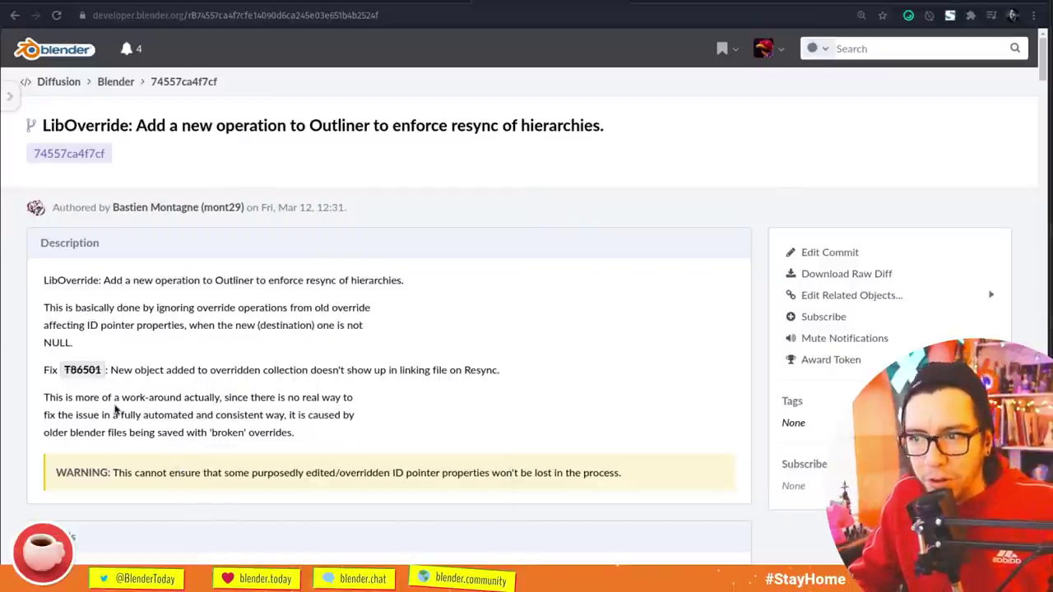
left_click_drag(117, 409, 182, 398)
left_click(181, 399)
- Load commit f707783d5f9f, the LibOverride Auto Resync experimental option, from its pasted address
mouse_move(343, 576)
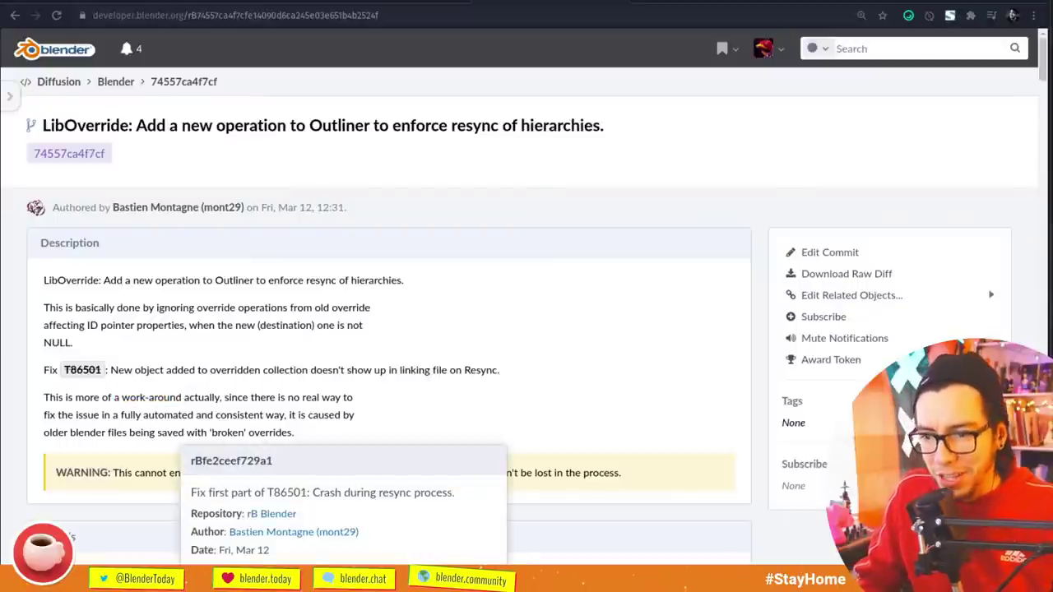
left_click(423, 17)
type("https://developer.blender.org/rBf70778d5f9fedbe2503d841bc8a74bed6092cdb")
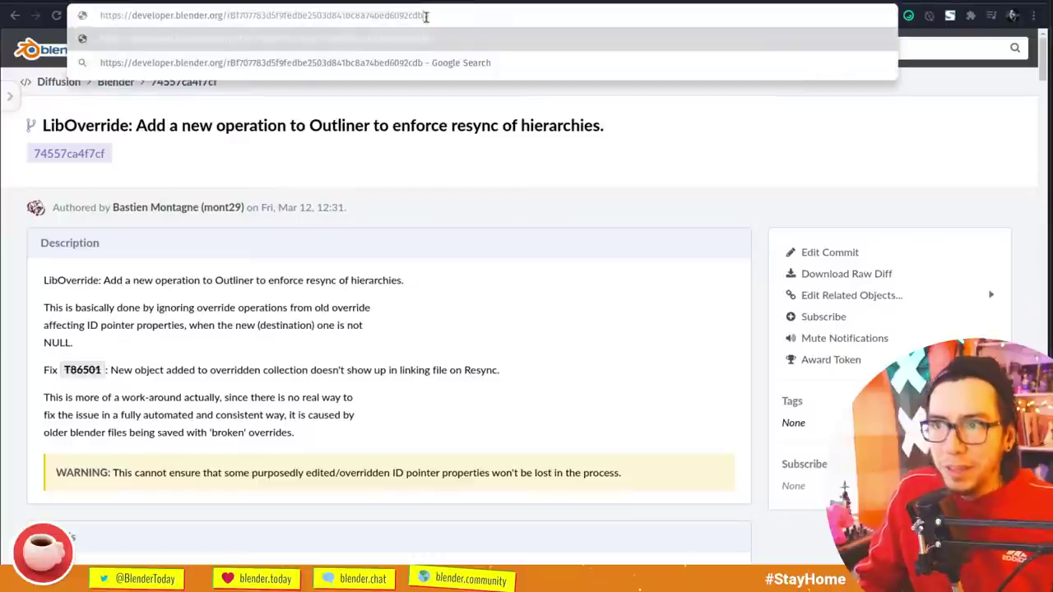
key("Return")
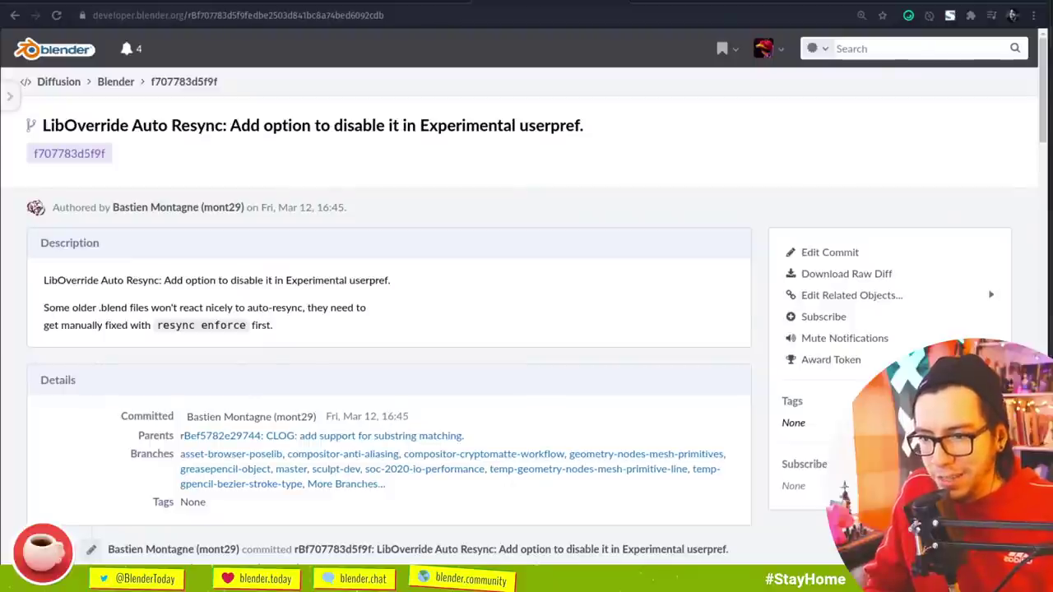
- Load commit 122fefcc8589, 'DNA: add defaults for UnifiedPaintSettings', from its pasted address
left_click(296, 17)
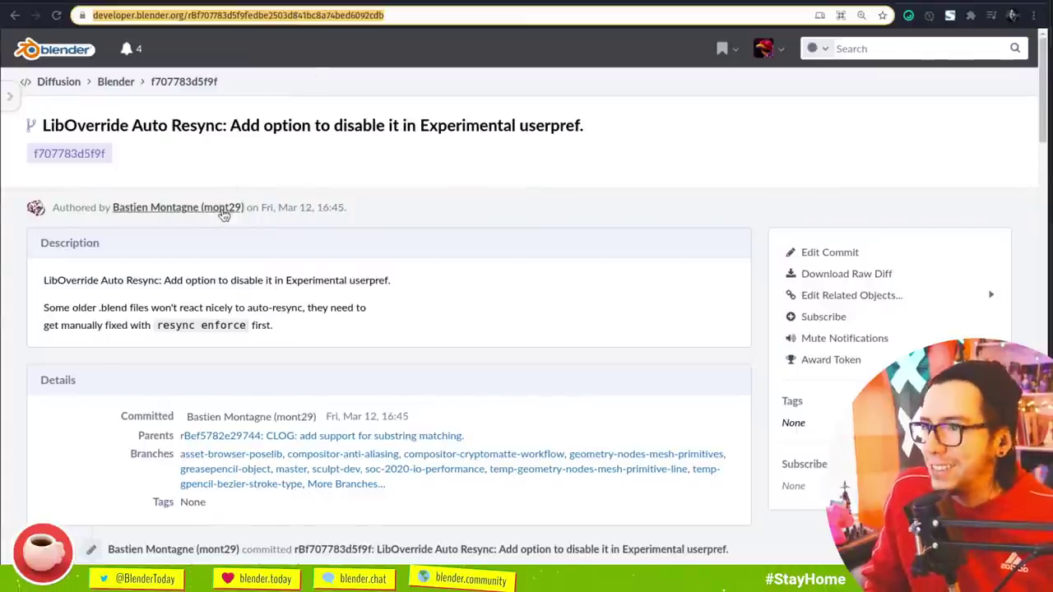
type("https://developer.blender.org/rB122fefcc8589a09d4e89ed3045f29f07ec6564e9")
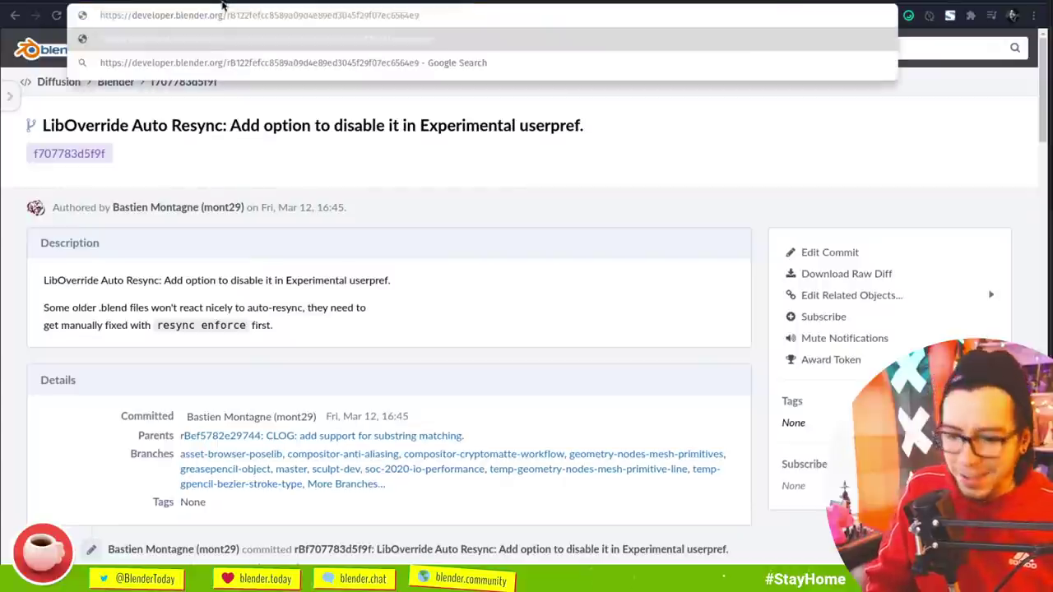
key("Return")
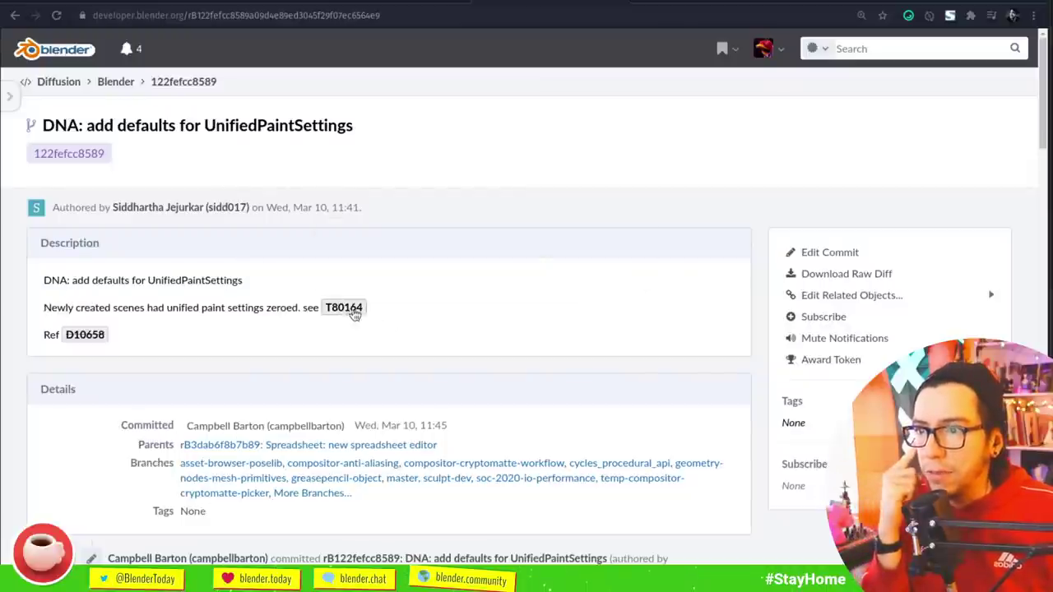
mouse_move(351, 314)
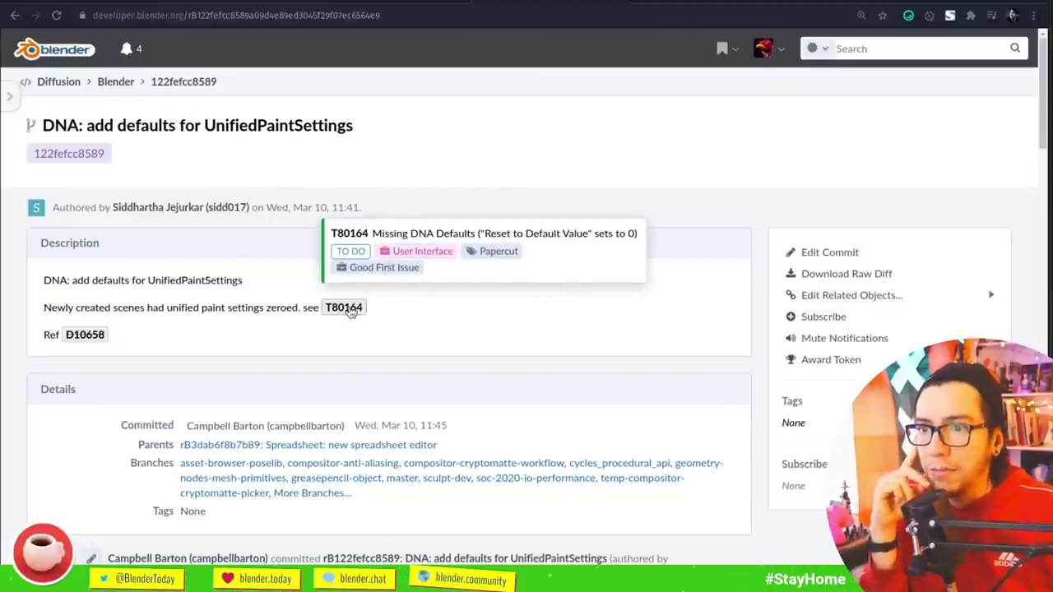
left_click(344, 307)
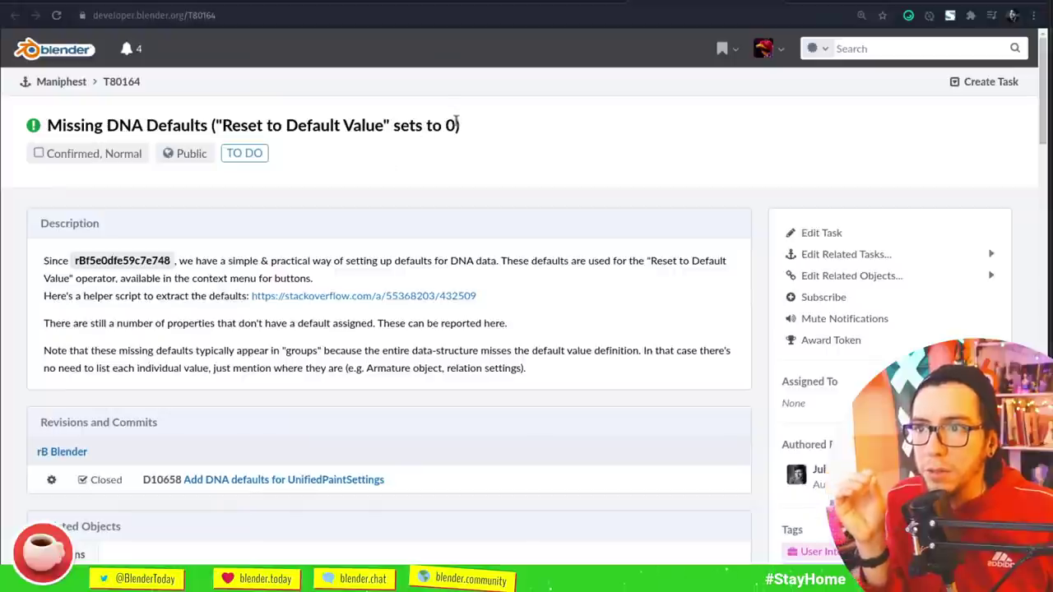
left_click_drag(457, 124, 320, 125)
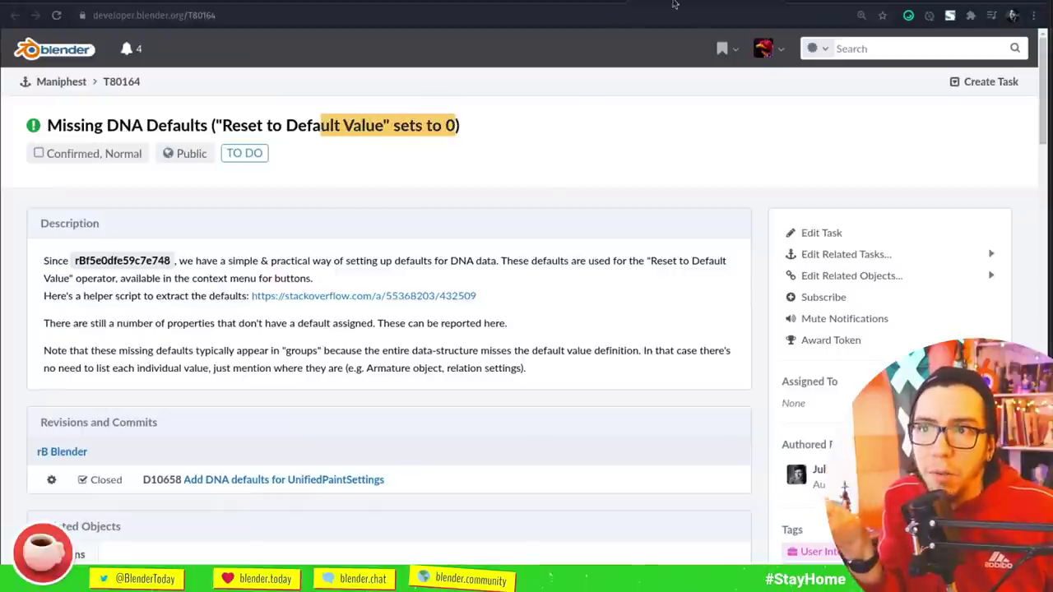
left_click(284, 479)
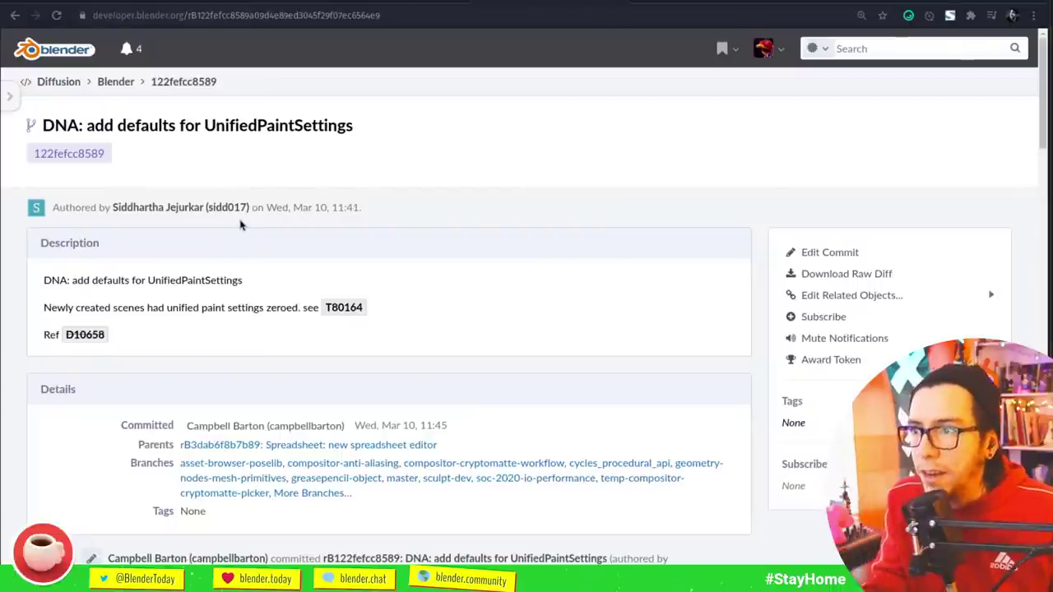
scroll(236, 311, "down", 3)
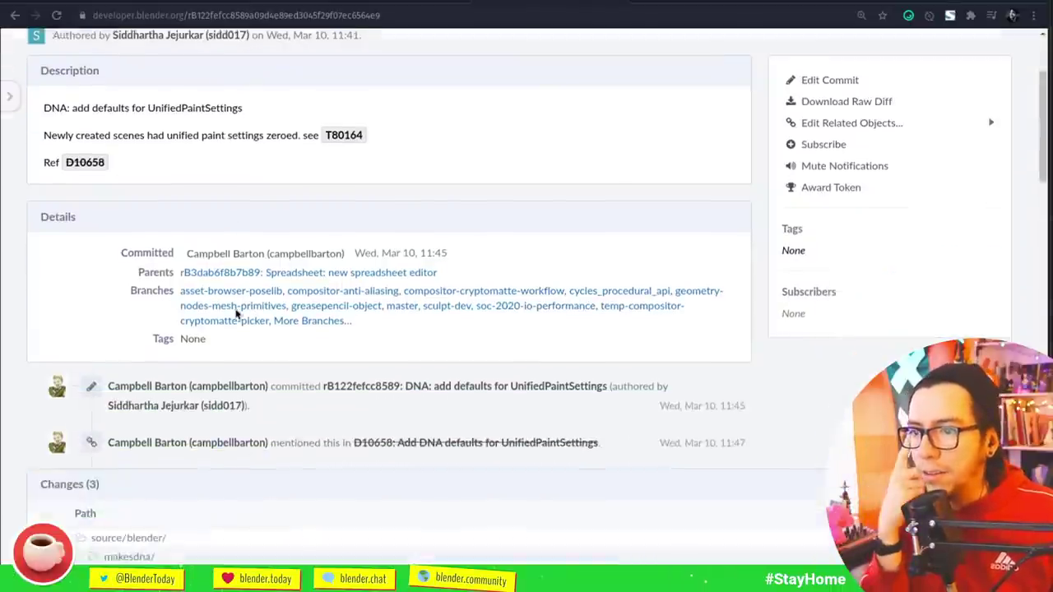
scroll(235, 311, "down", 3)
scroll(235, 311, "up", 5)
scroll(420, 224, "down", 4)
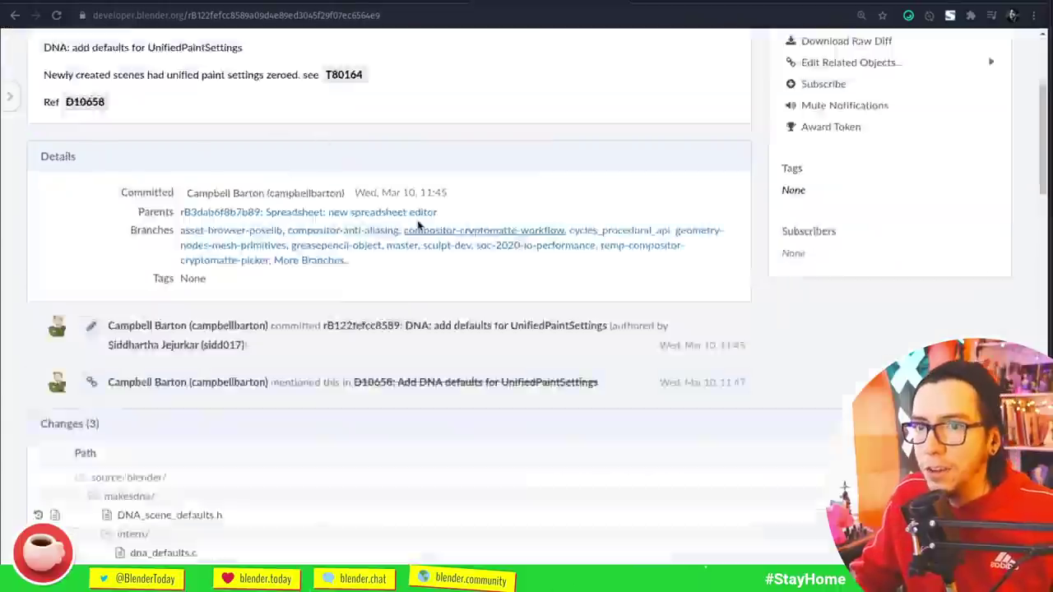
scroll(420, 224, "down", 10)
scroll(526, 230, "up", 2)
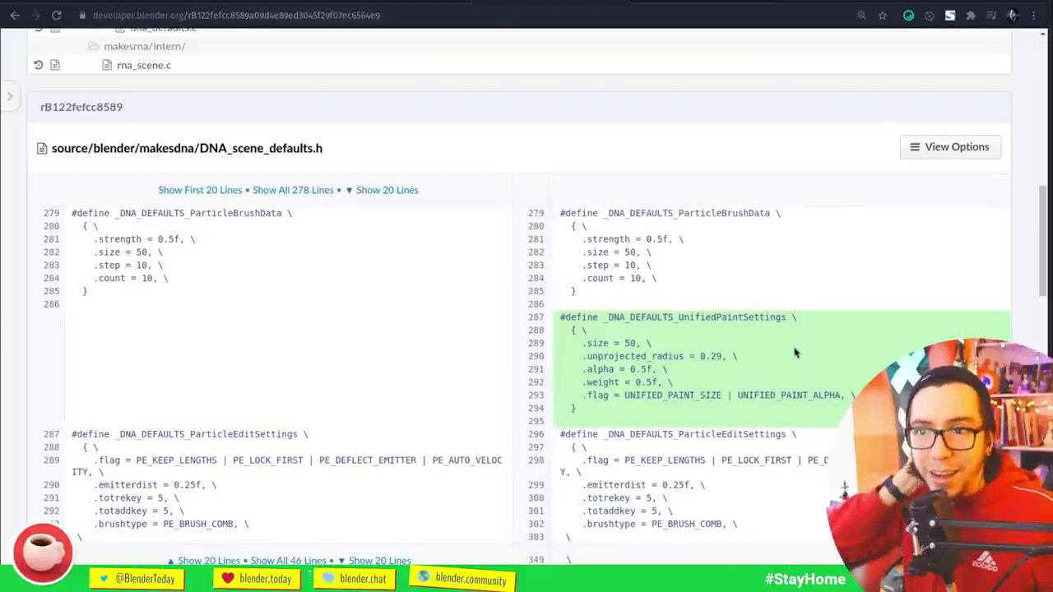
- Highlight the ParticleBrushData defaults in the diff, review the diffs, and return to Blender.Today
left_click_drag(611, 296, 570, 207)
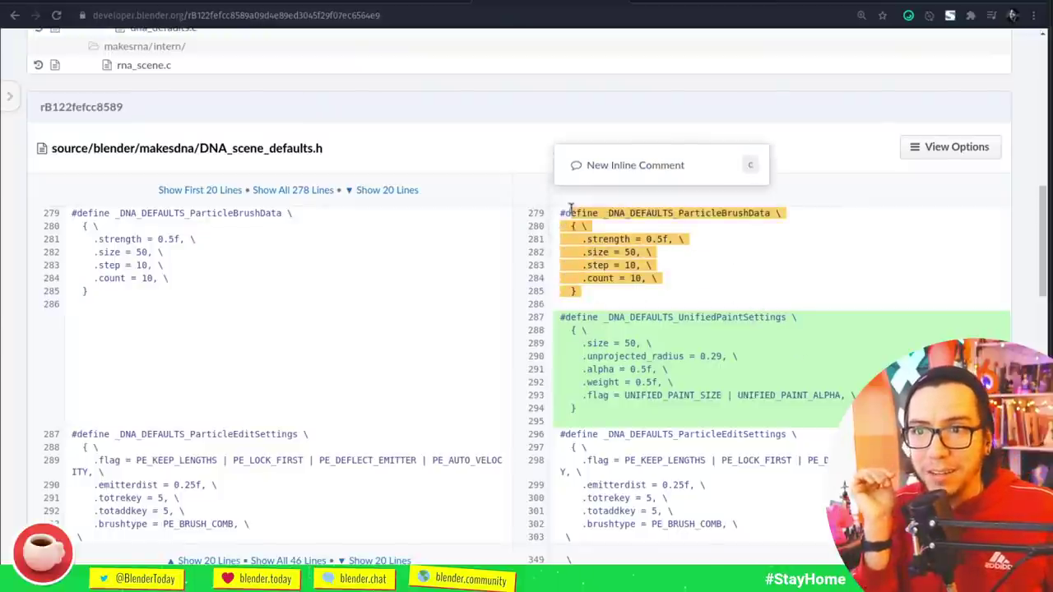
left_click(736, 310)
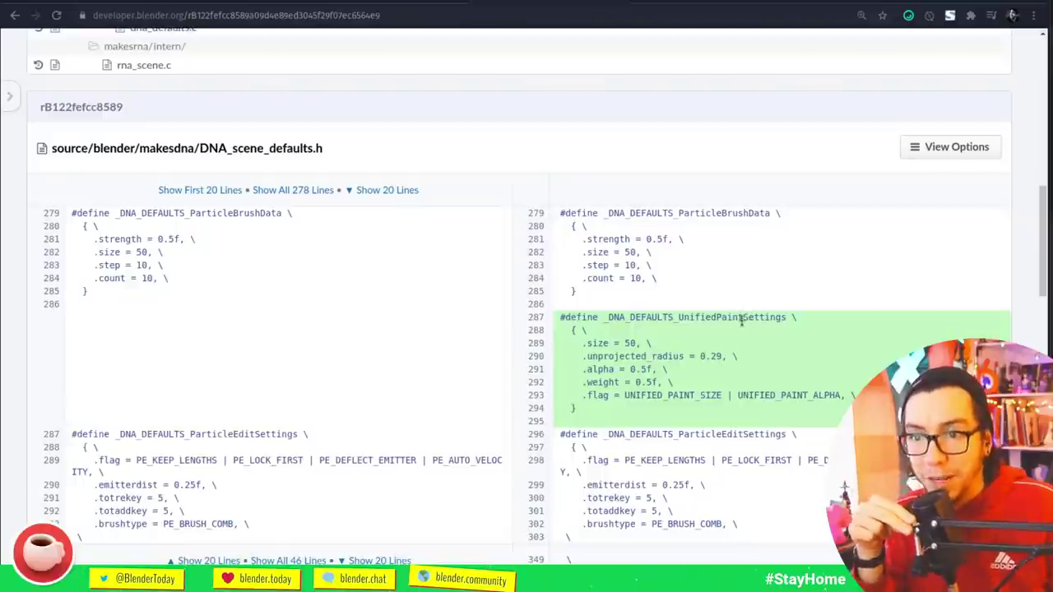
scroll(741, 321, "down", 10)
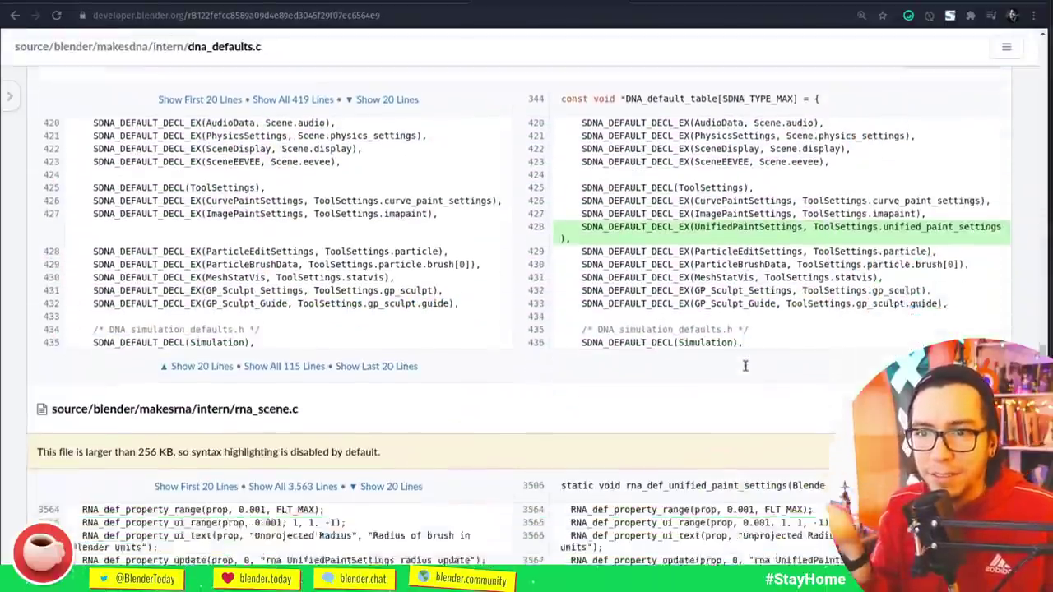
scroll(648, 194, "down", 8)
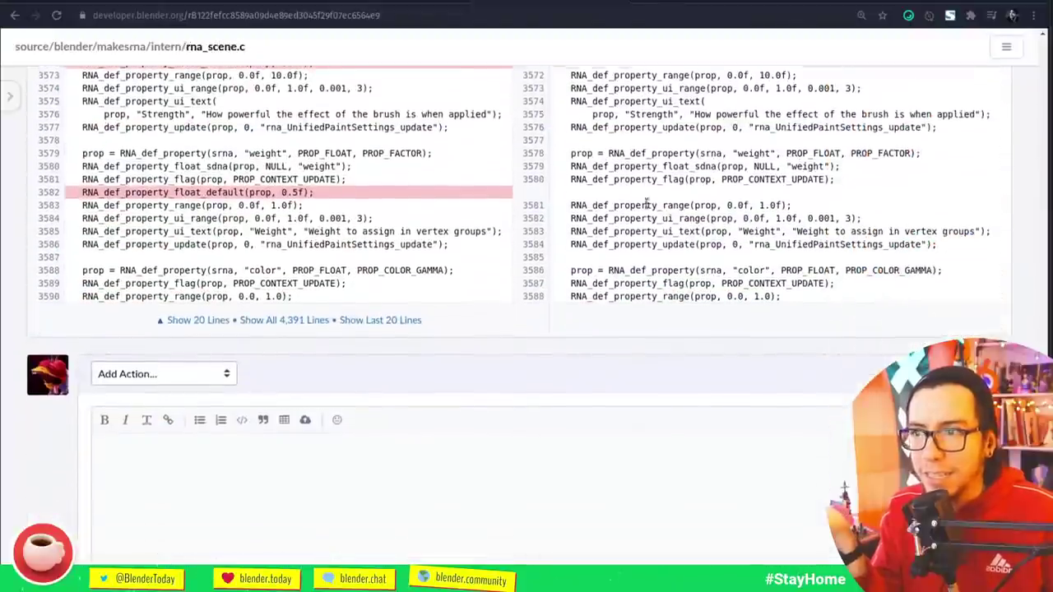
scroll(650, 214, "up", 15)
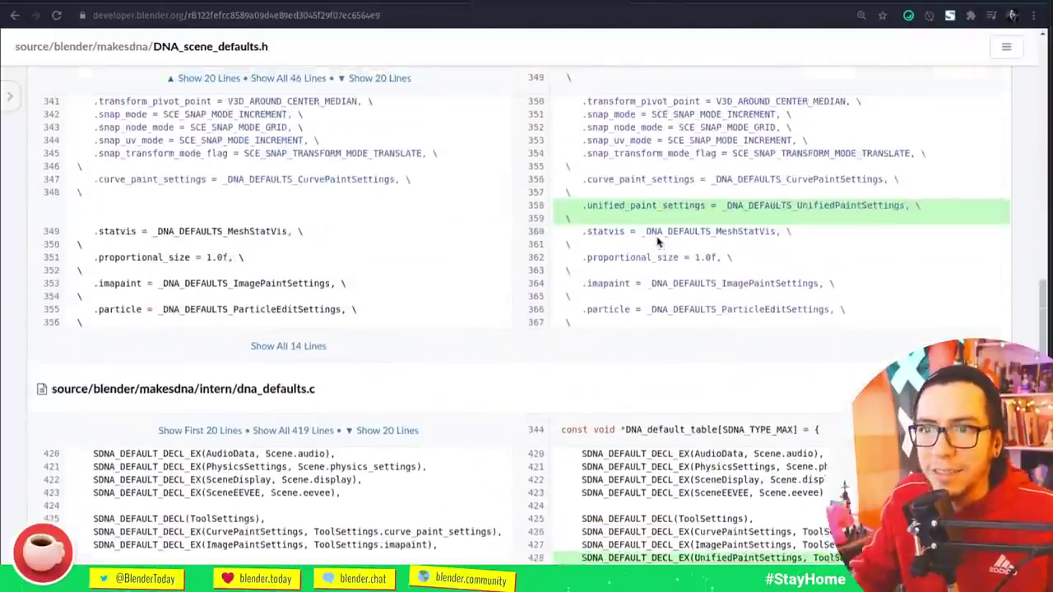
scroll(657, 241, "up", 15)
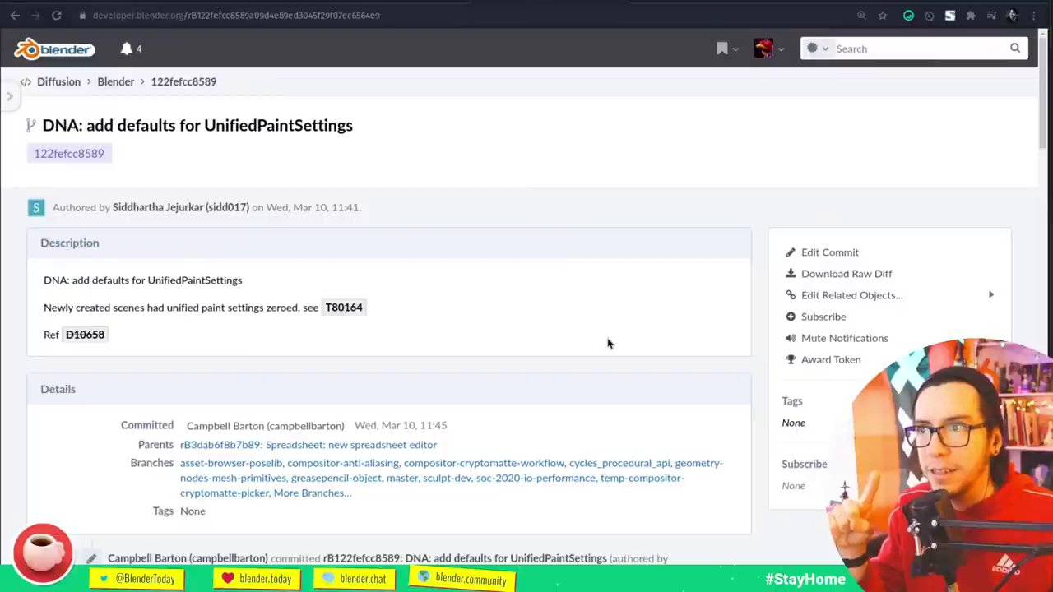
left_click(110, 1)
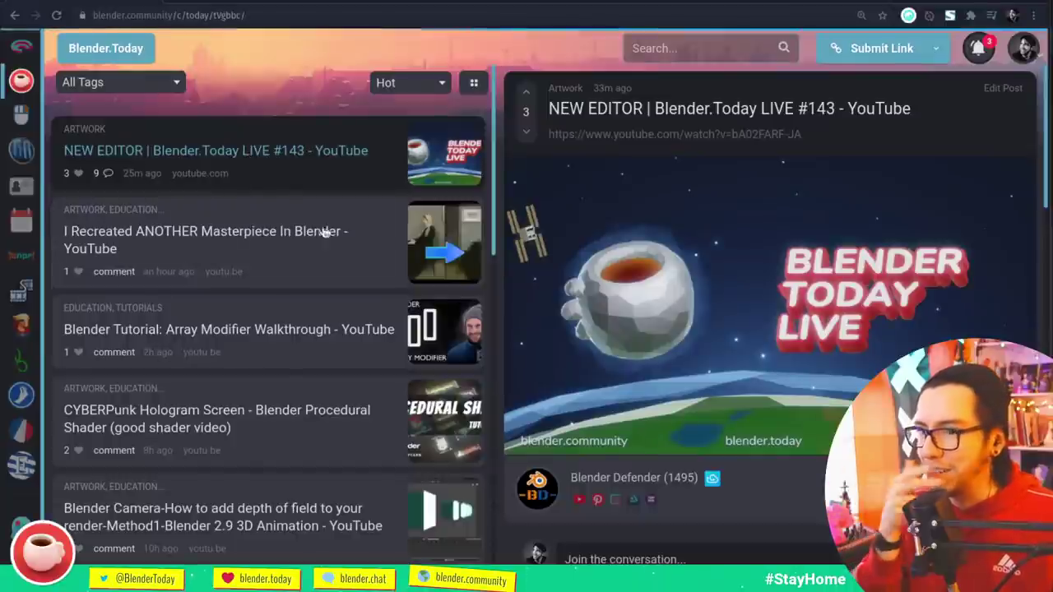
- Open the 'NEW EDITOR | Blender.Today LIVE #143' post and scroll to its 21 comments
left_click(311, 148)
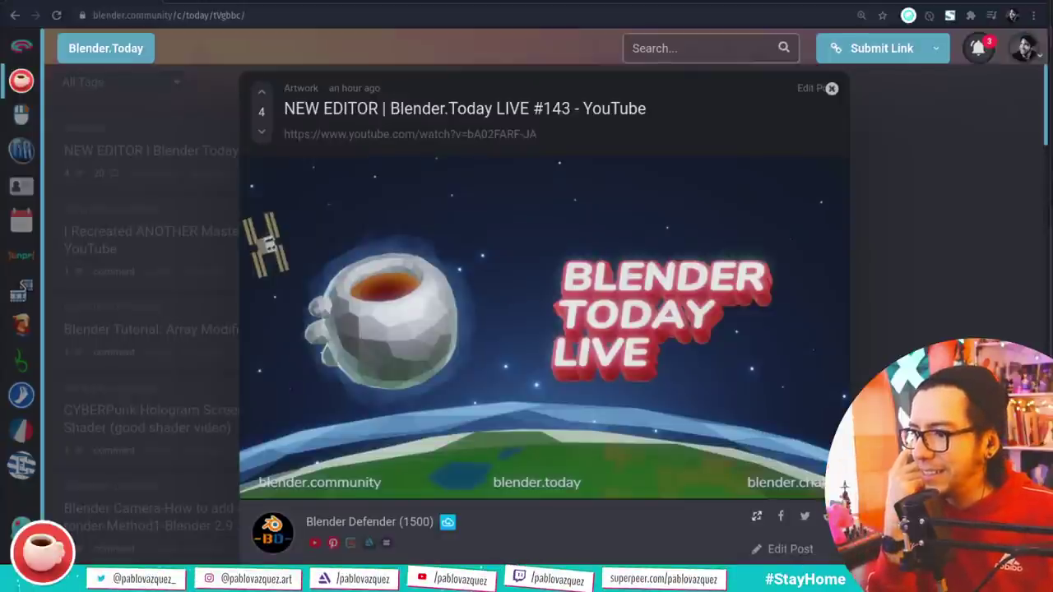
scroll(671, 224, "down", 3)
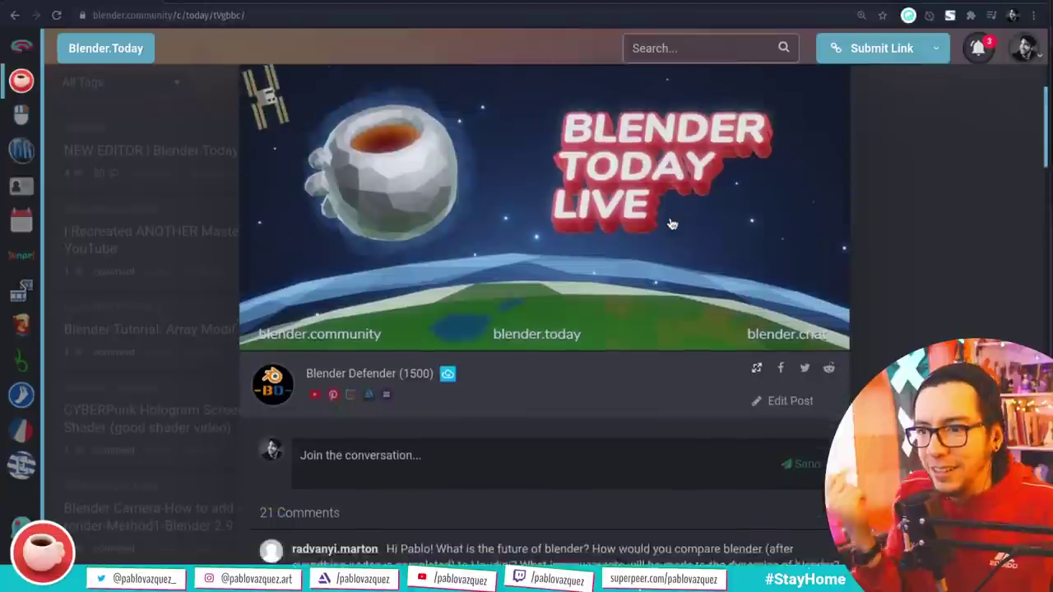
scroll(670, 223, "down", 3)
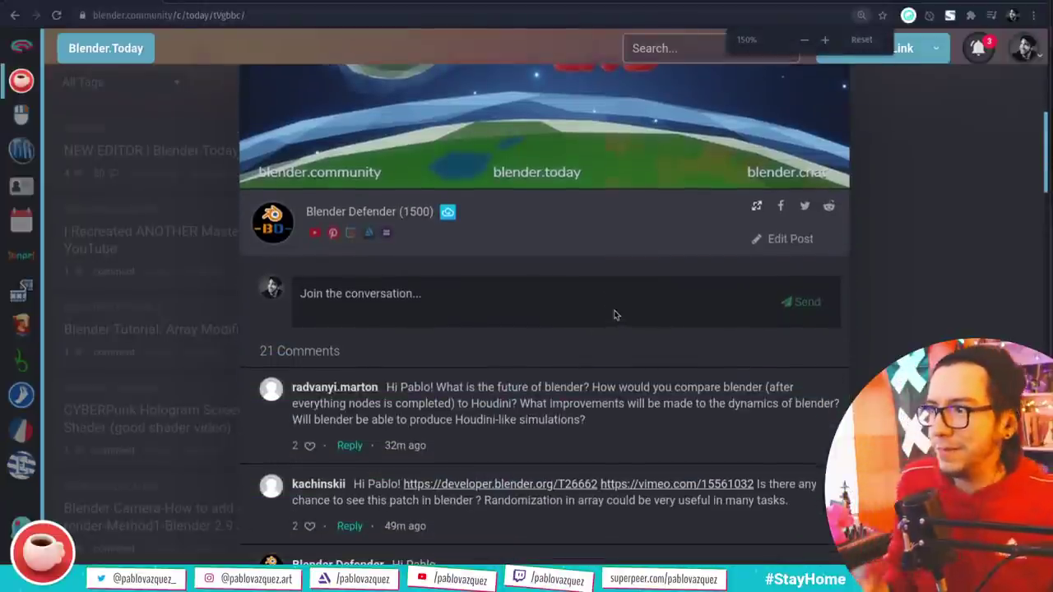
scroll(613, 311, "down", 3)
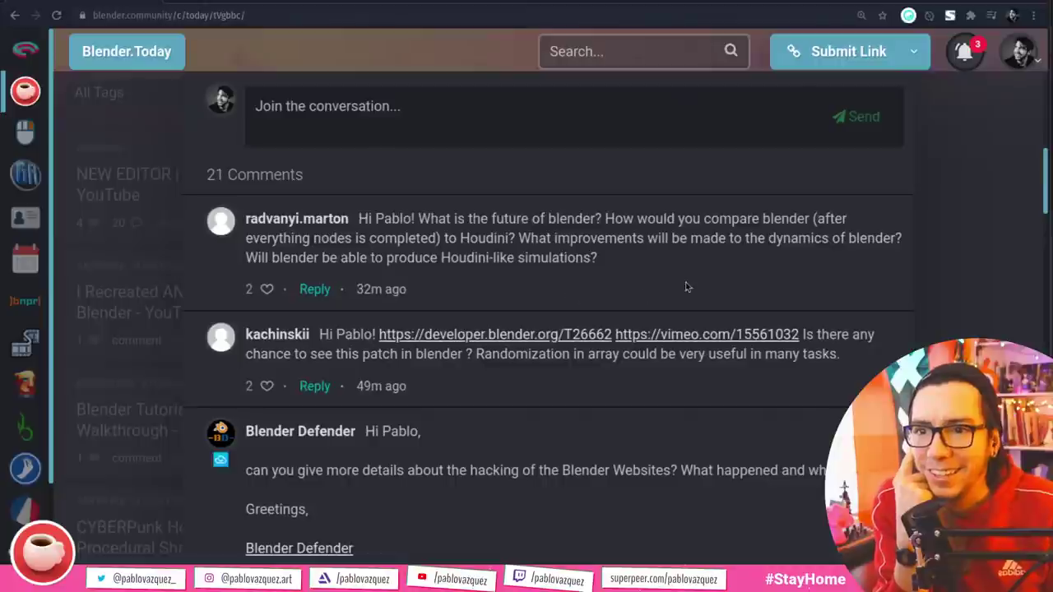
- Highlight the dynamics question in the first comment, then like it to reach 3 likes
left_click_drag(905, 243, 519, 239)
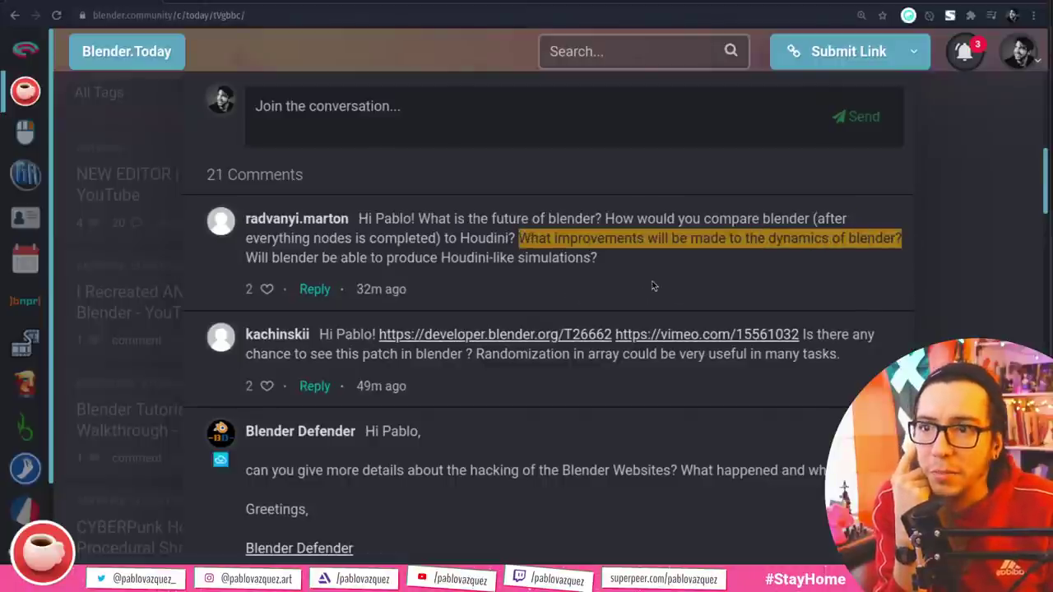
left_click(603, 285)
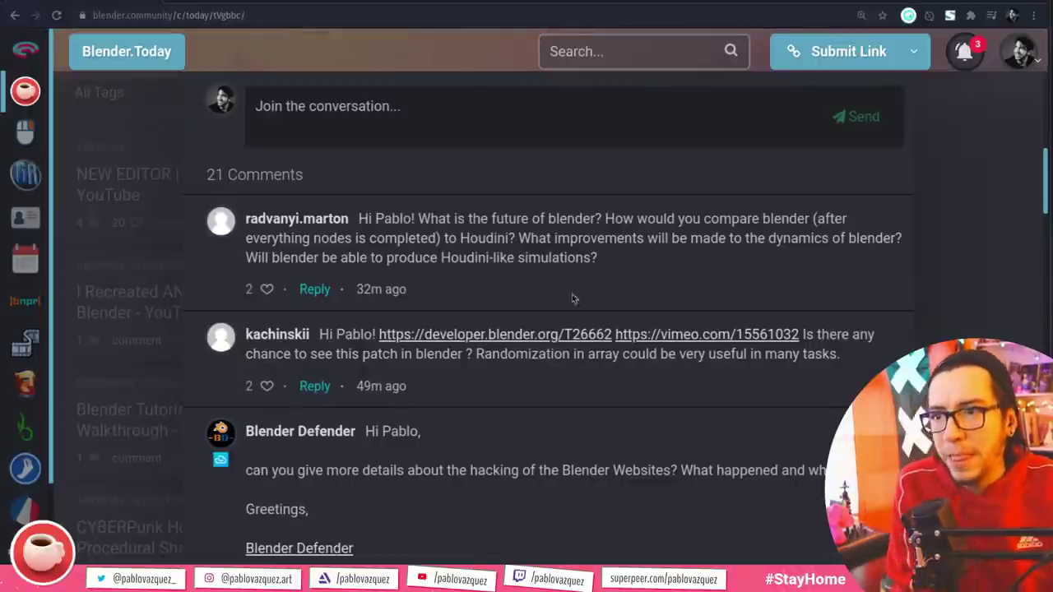
left_click(266, 288)
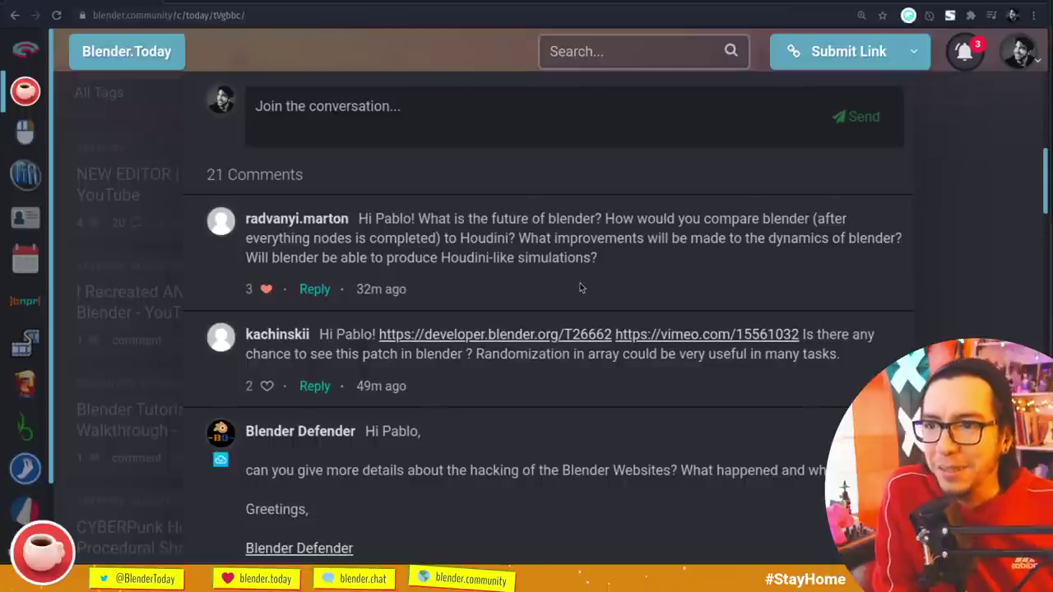
scroll(580, 283, "down", 1)
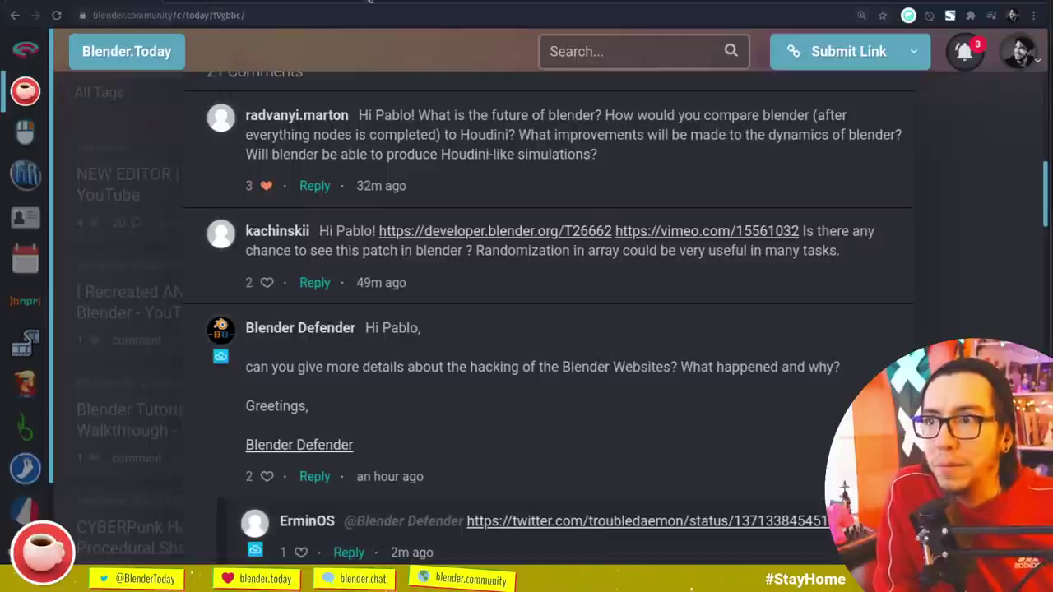
- Open the linked developer.blender.org task T26662 and scroll through it
left_click(495, 231)
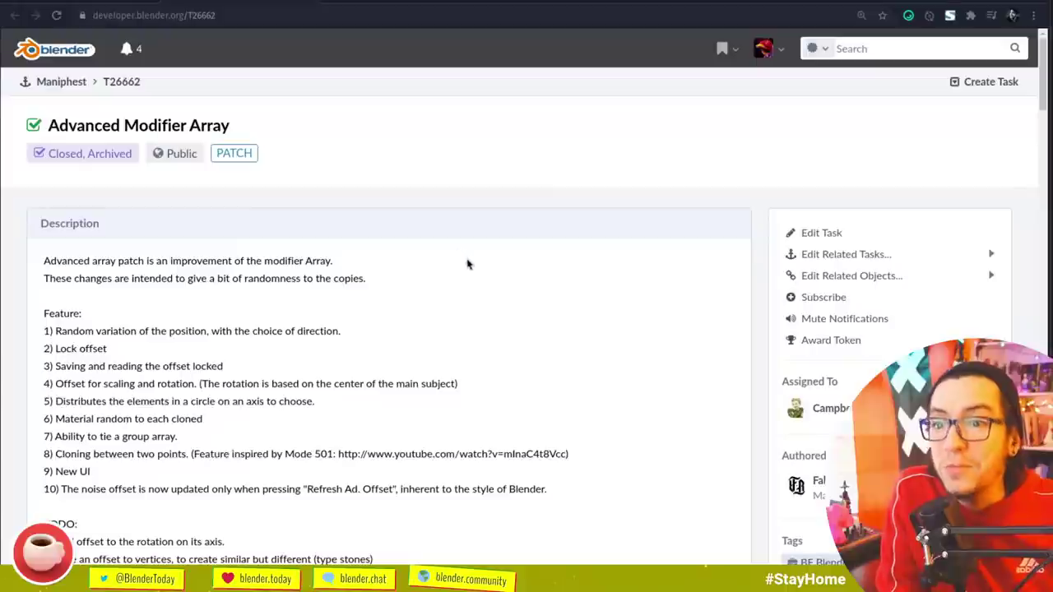
scroll(439, 244, "down", 3)
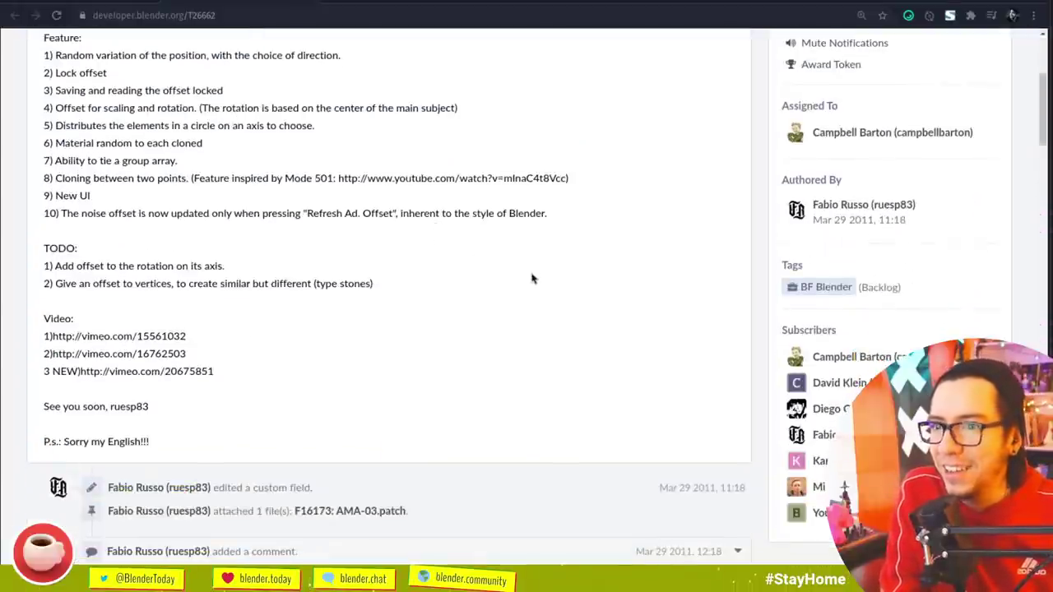
scroll(523, 269, "up", 3)
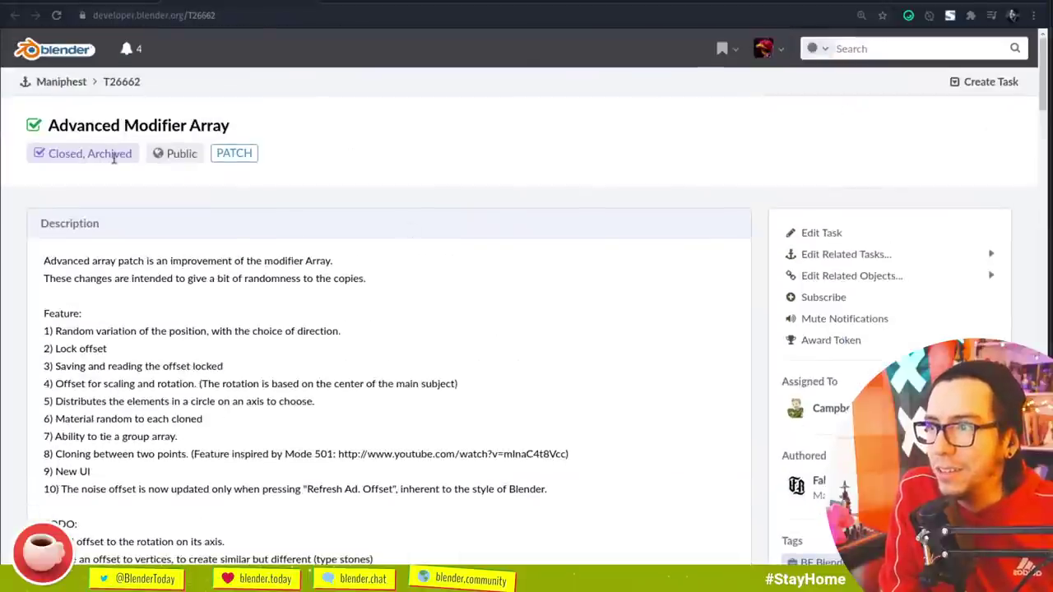
scroll(416, 262, "down", 6)
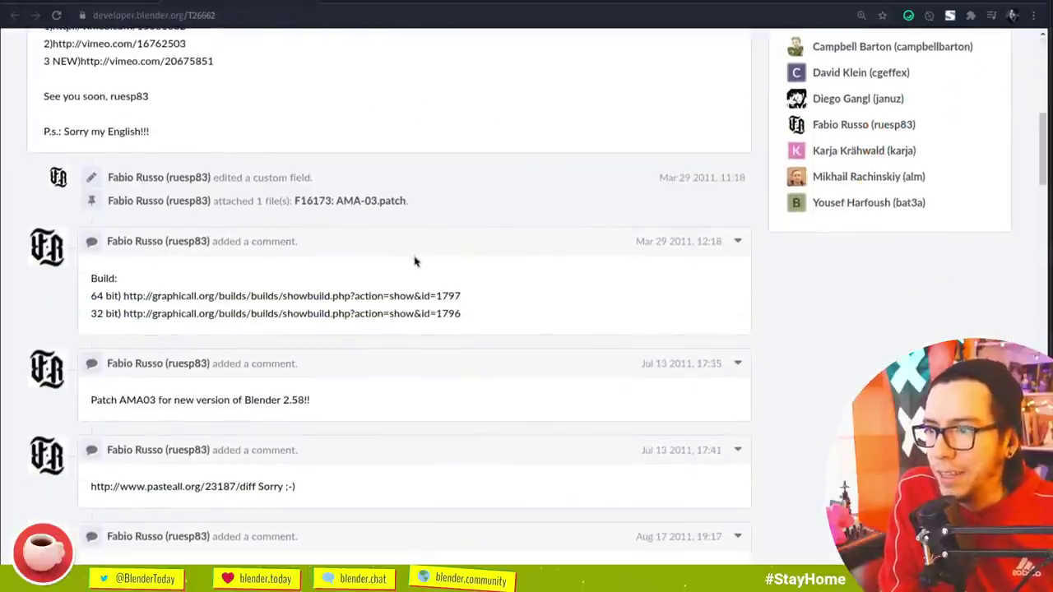
scroll(415, 261, "up", 6)
scroll(358, 284, "down", 5)
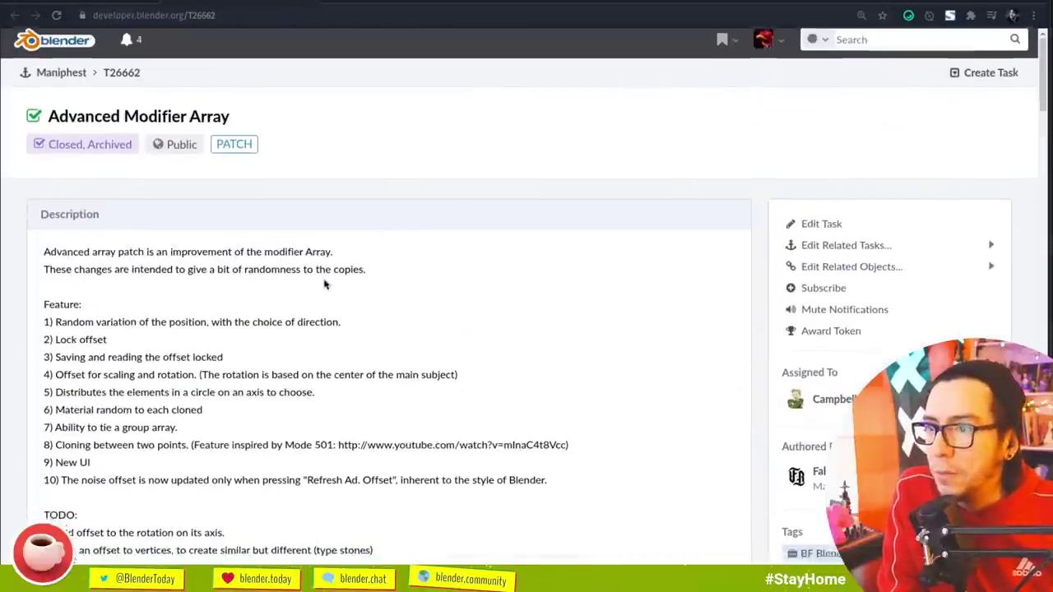
scroll(323, 294, "down", 1)
- Highlight the build links and 'Advanced Modifier Array' title, then return to the blender.community comments
left_click_drag(239, 327, 303, 365)
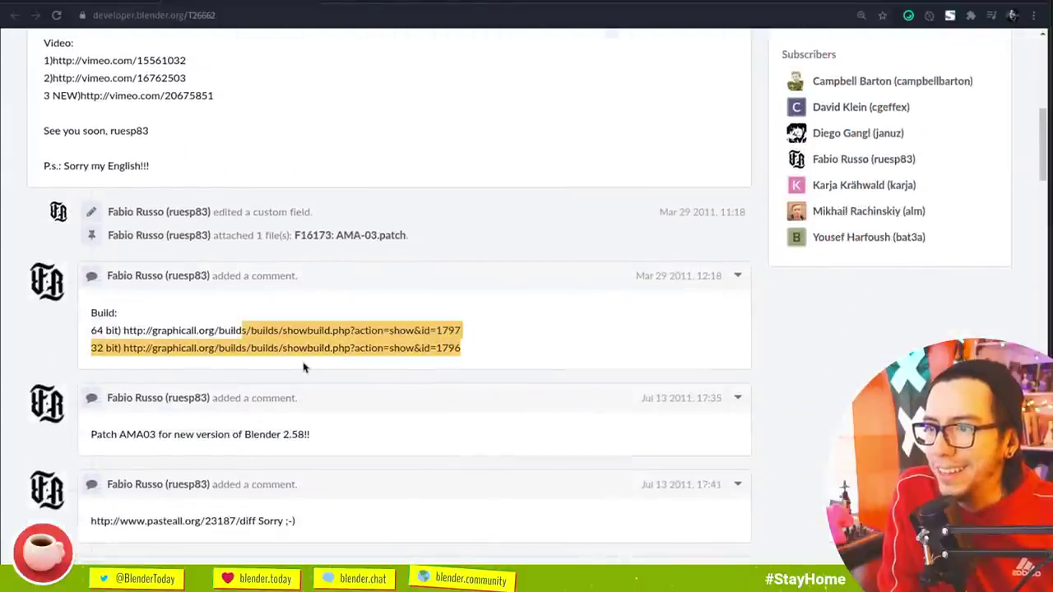
left_click(305, 366)
scroll(239, 364, "down", 4)
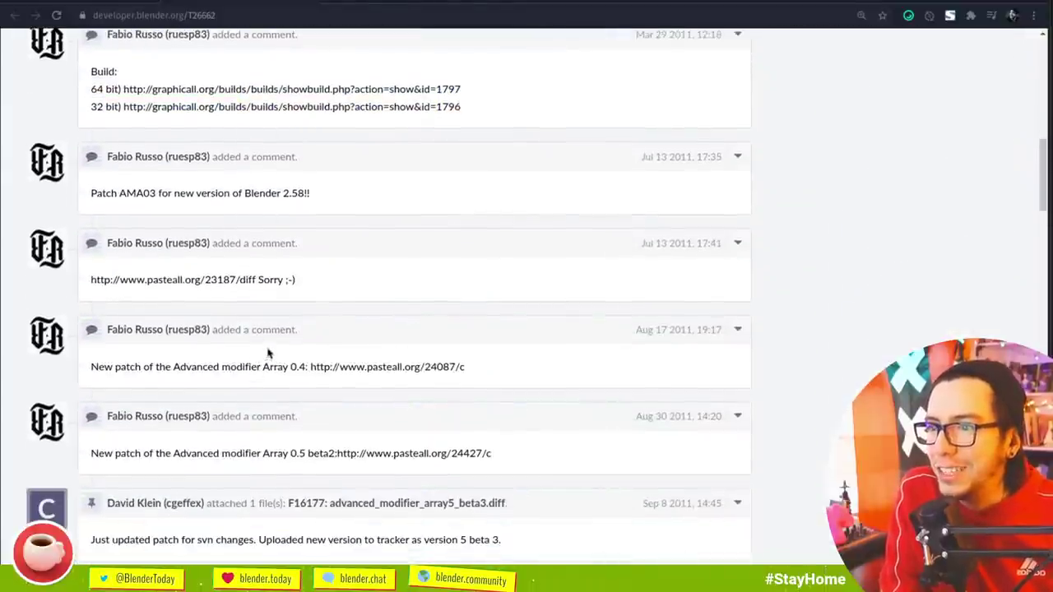
scroll(260, 358, "up", 5)
scroll(267, 351, "up", 6)
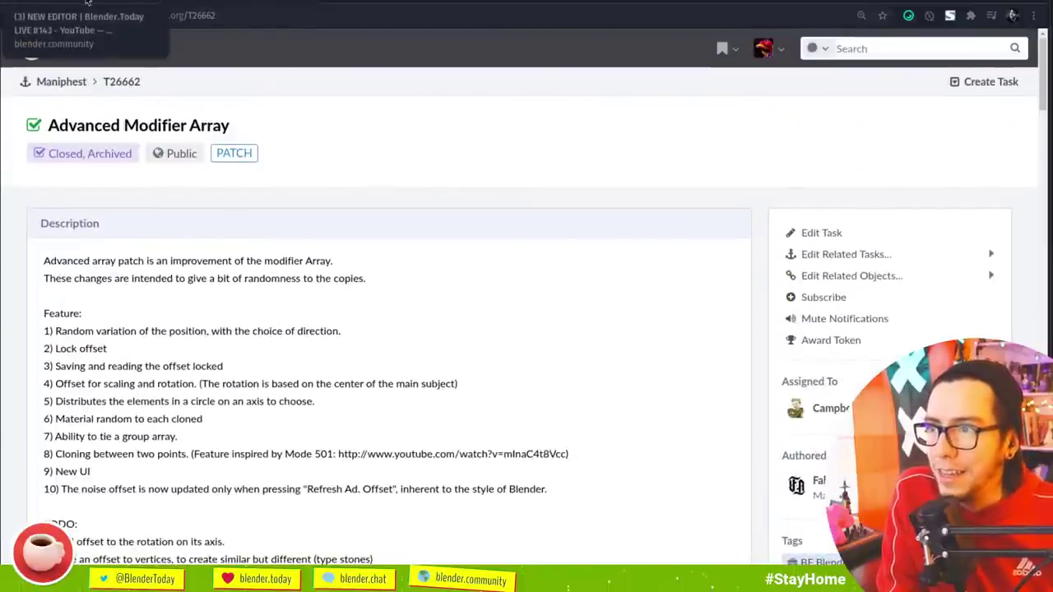
left_click_drag(234, 130, 46, 137)
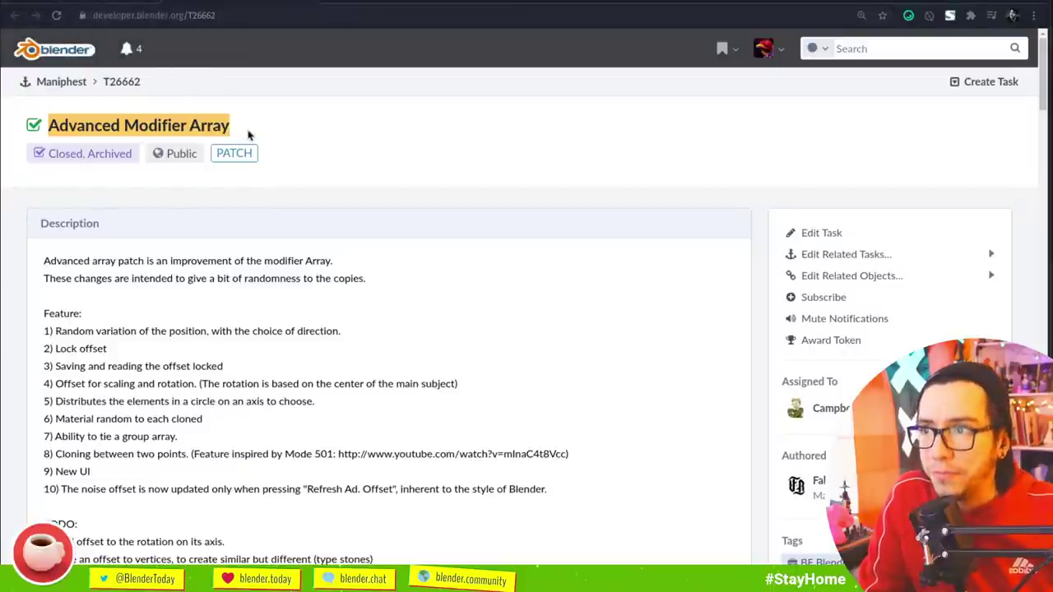
left_click(112, 5)
- In Blender, enlarge the Properties editor and browse the cube's modifier stack and Add Modifier list
key("super+Tab")
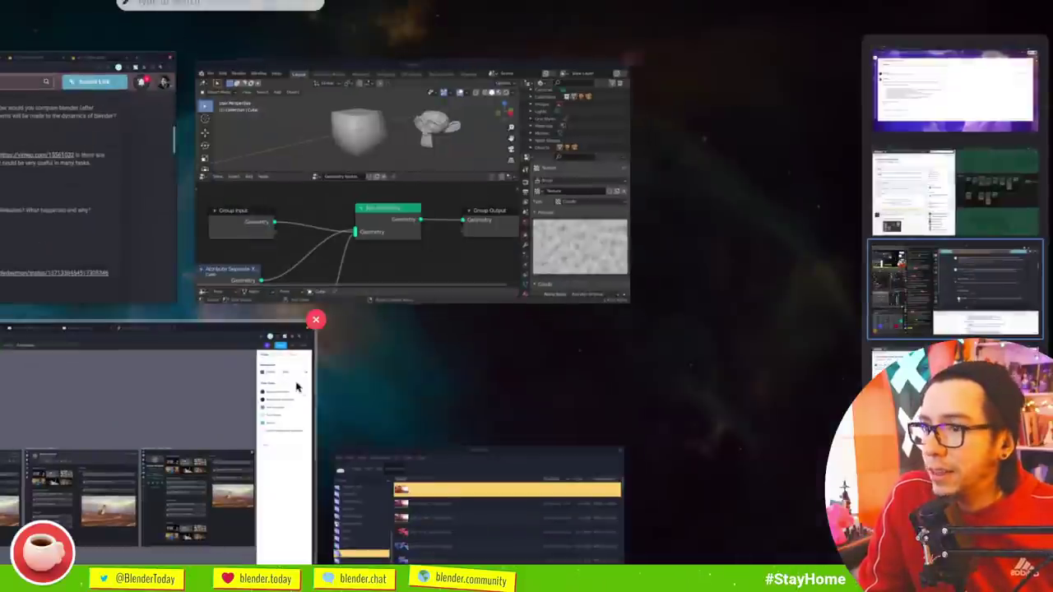
left_click(608, 238)
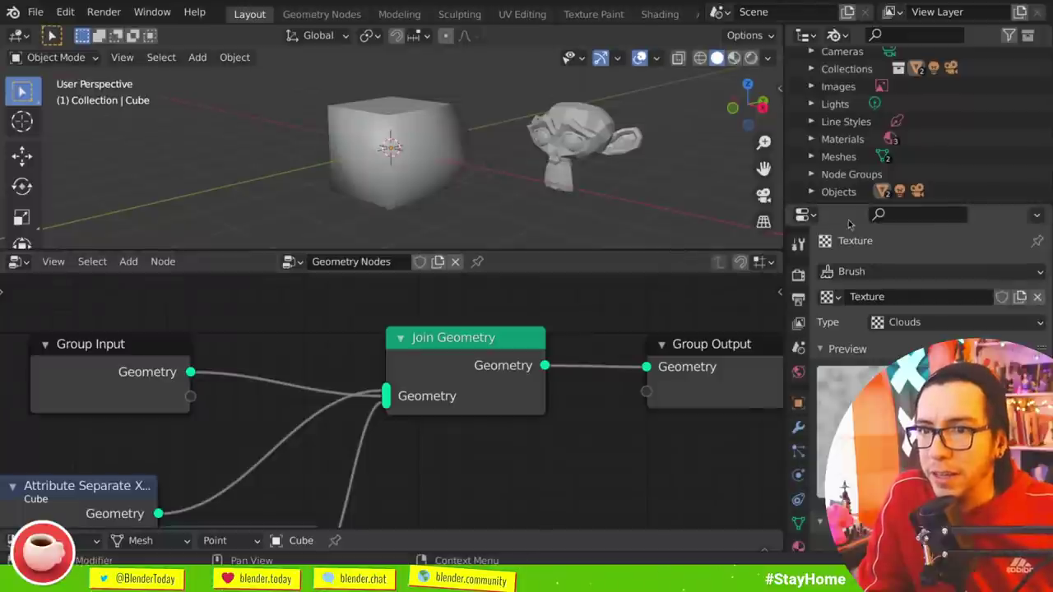
left_click_drag(905, 206, 905, 49)
left_click(798, 272)
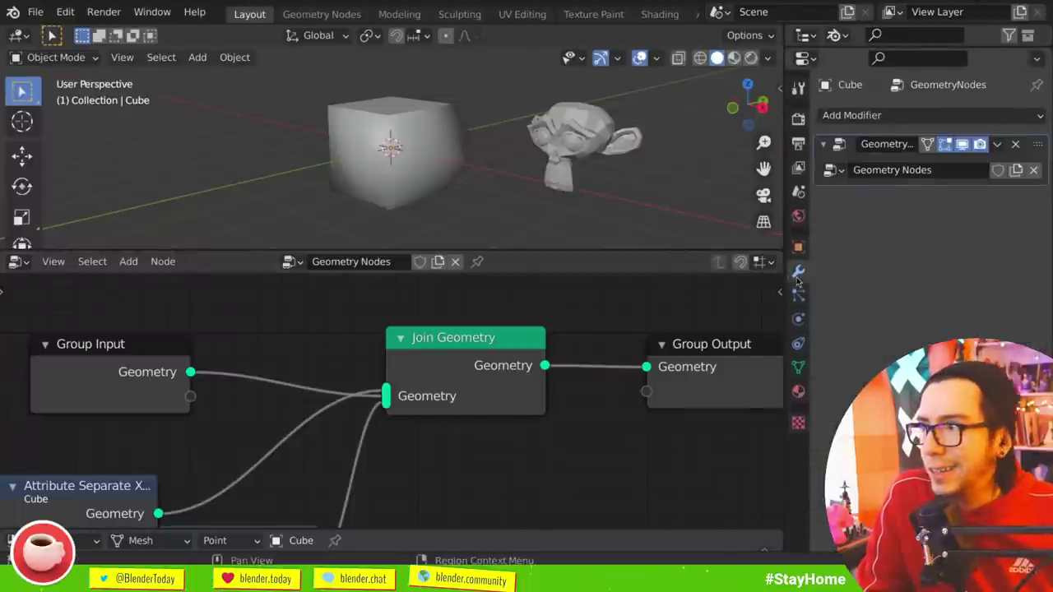
left_click(876, 118)
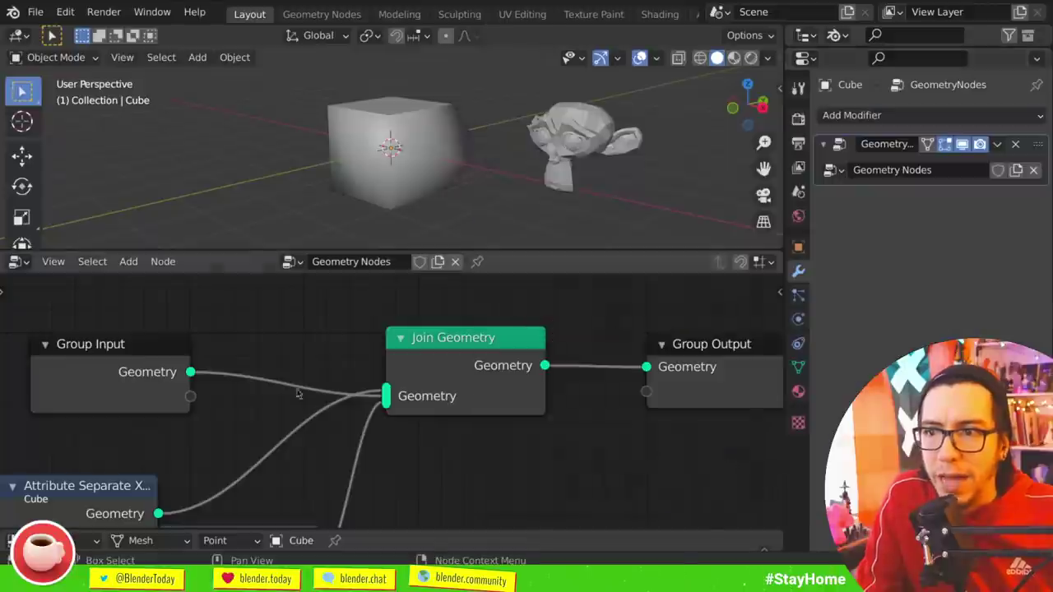
scroll(374, 403, "down", 3)
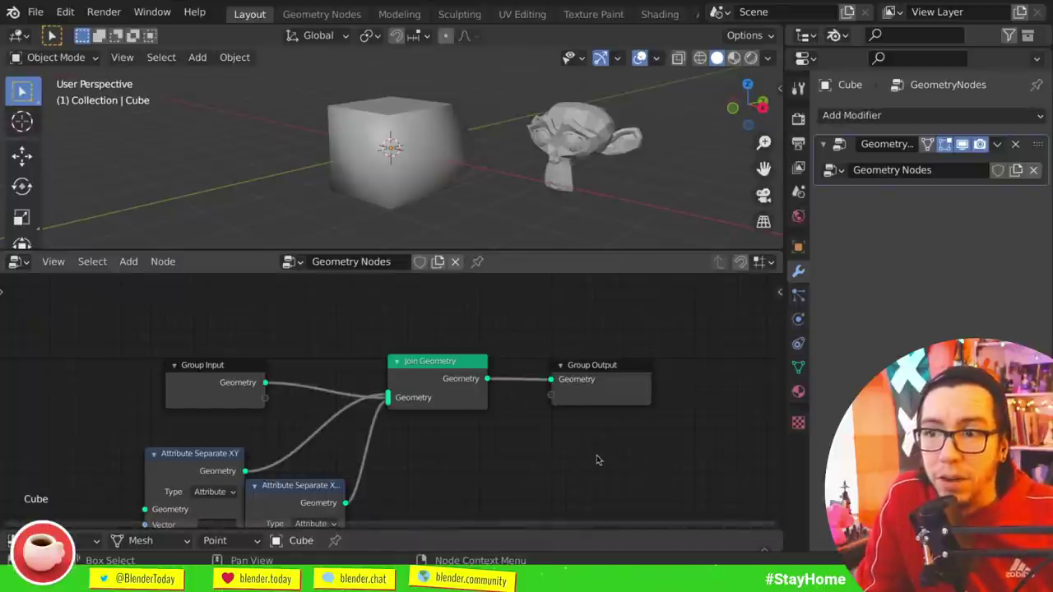
key("super")
- Check the newest replies under the hacking question, then bring Blender back to the front
left_click(107, 205)
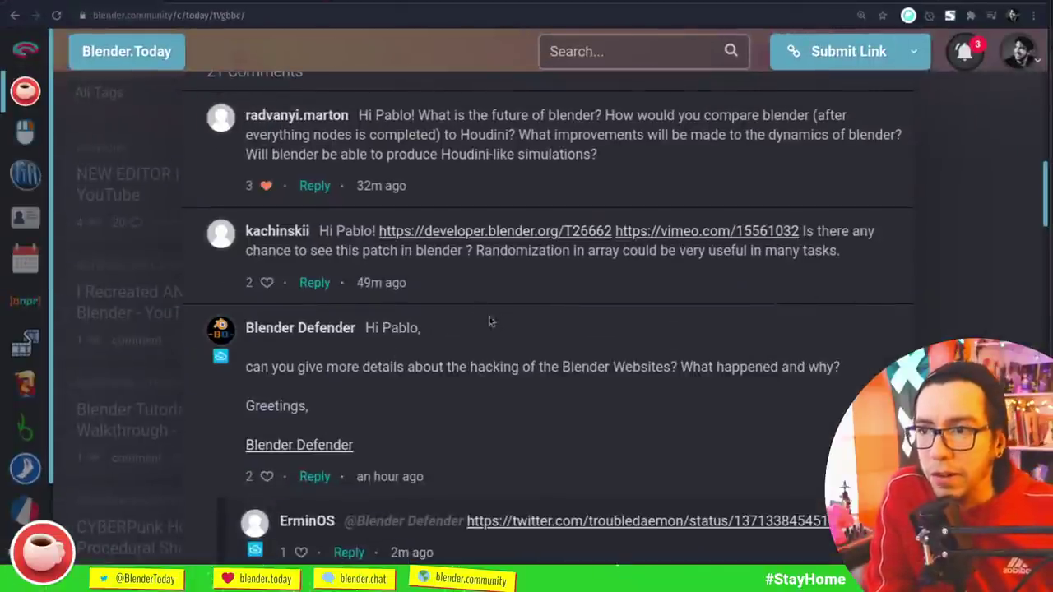
scroll(563, 369, "down", 1)
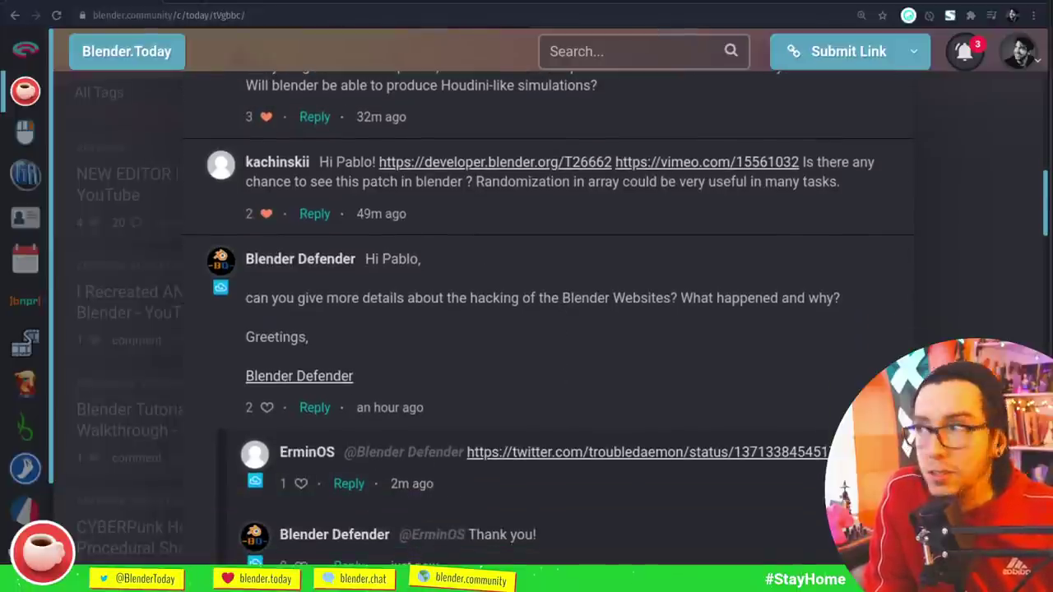
key("super+w")
left_click(384, 162)
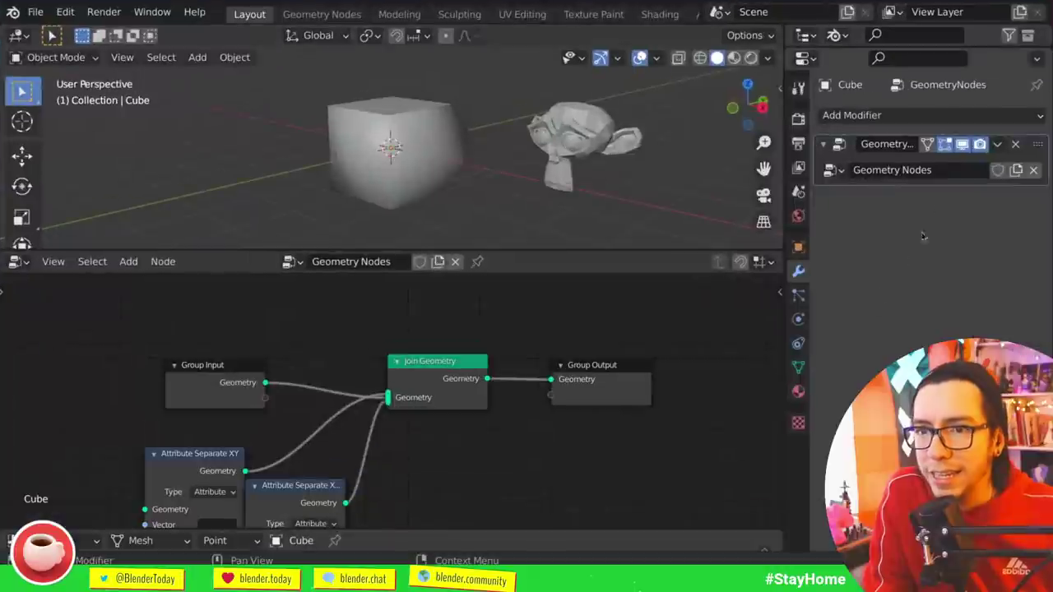
- Add a trial Bevel modifier to the cube, then remove both it and the old Geometry Nodes modifier
left_click(869, 115)
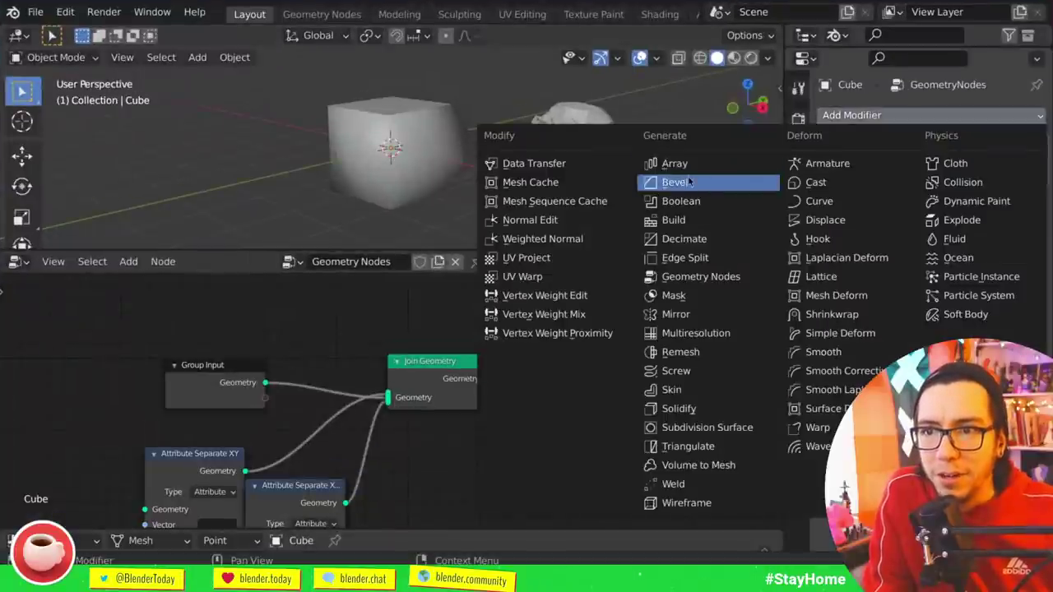
left_click(689, 182)
left_click(823, 145)
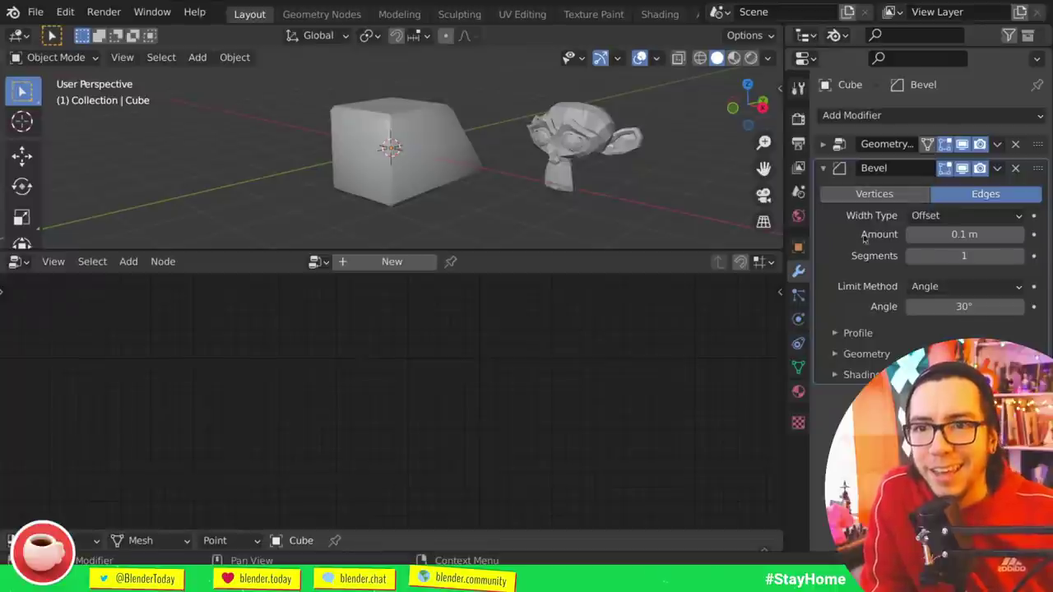
left_click(1015, 144)
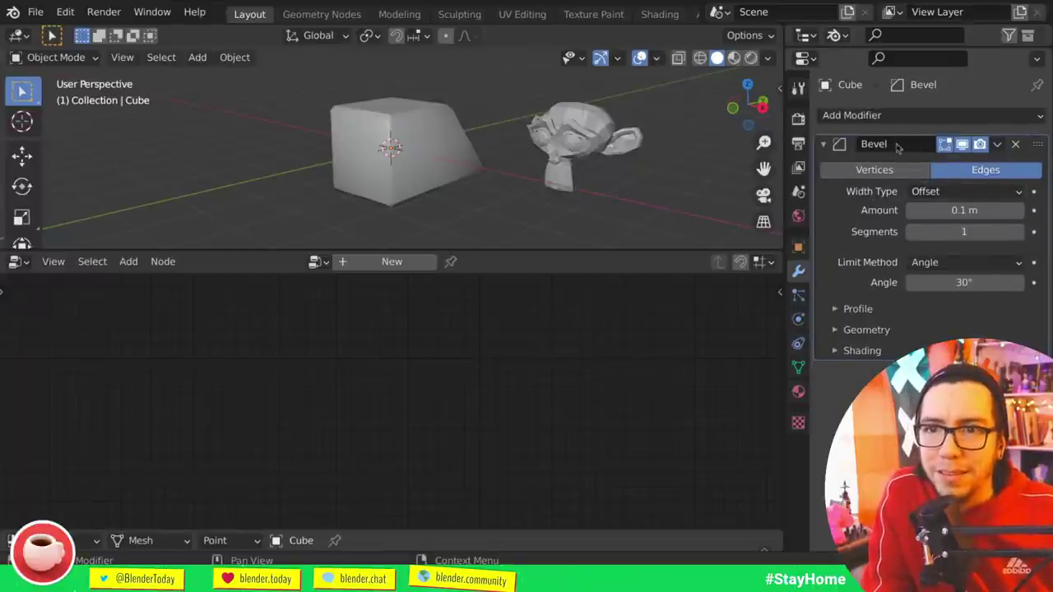
left_click(1015, 144)
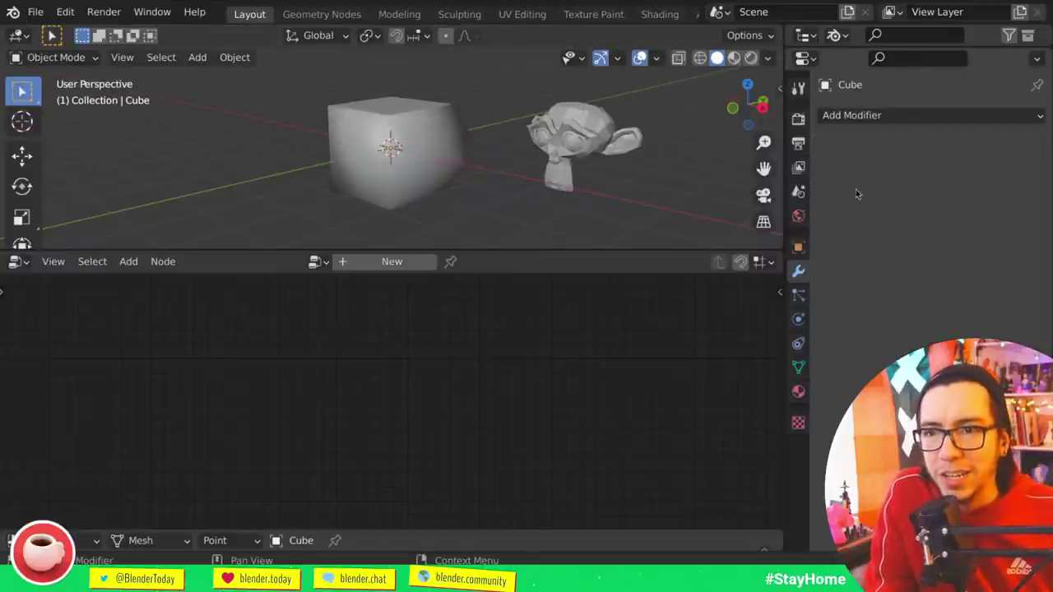
- Create a new geometry node tree for the cube, then bring the blender.community window forward
left_click(390, 261)
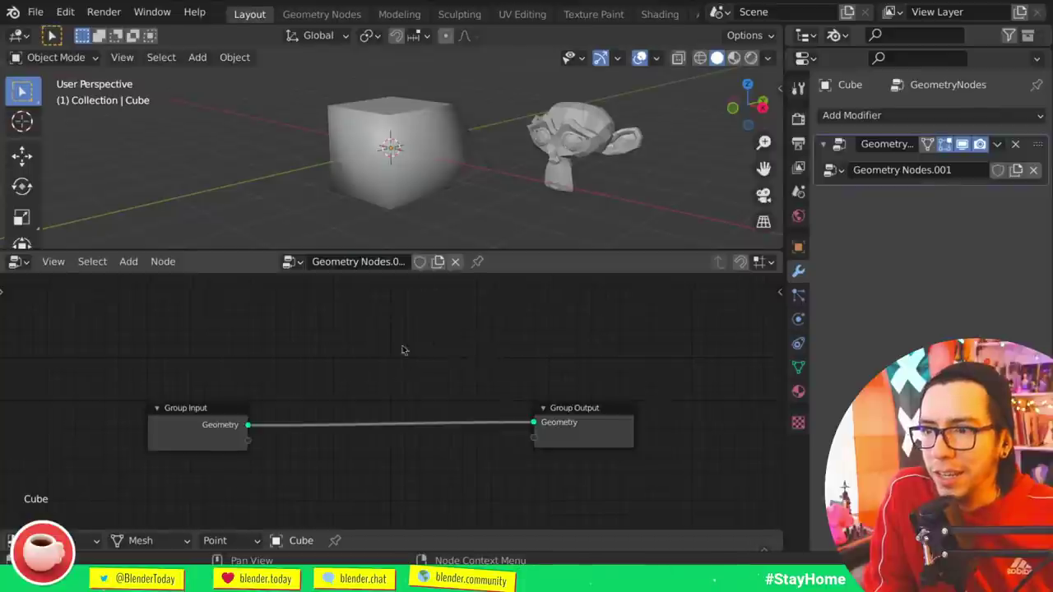
key("Home")
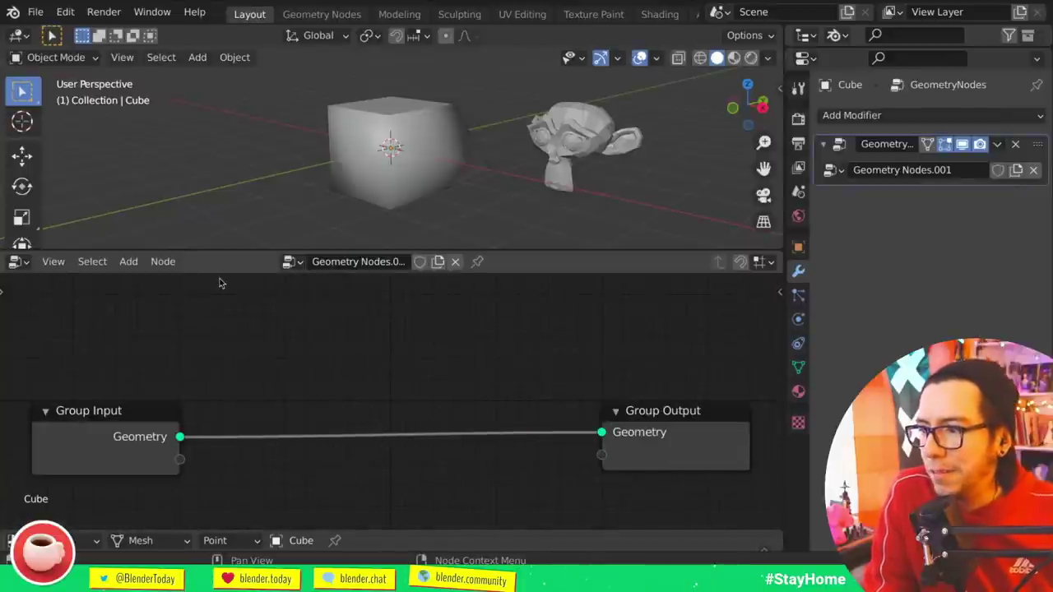
mouse_move(0, 0)
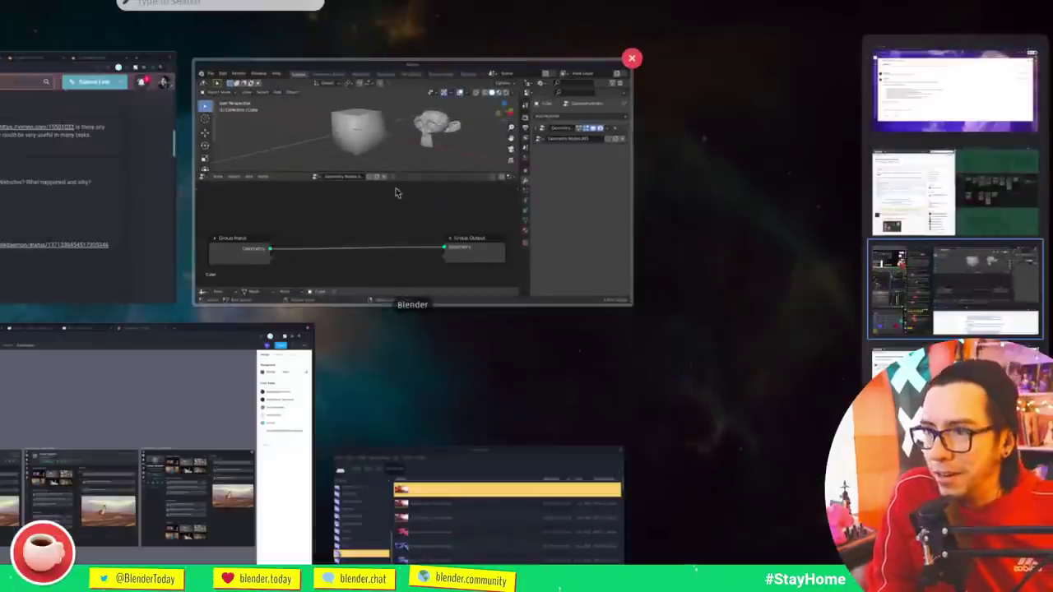
left_click(53, 162)
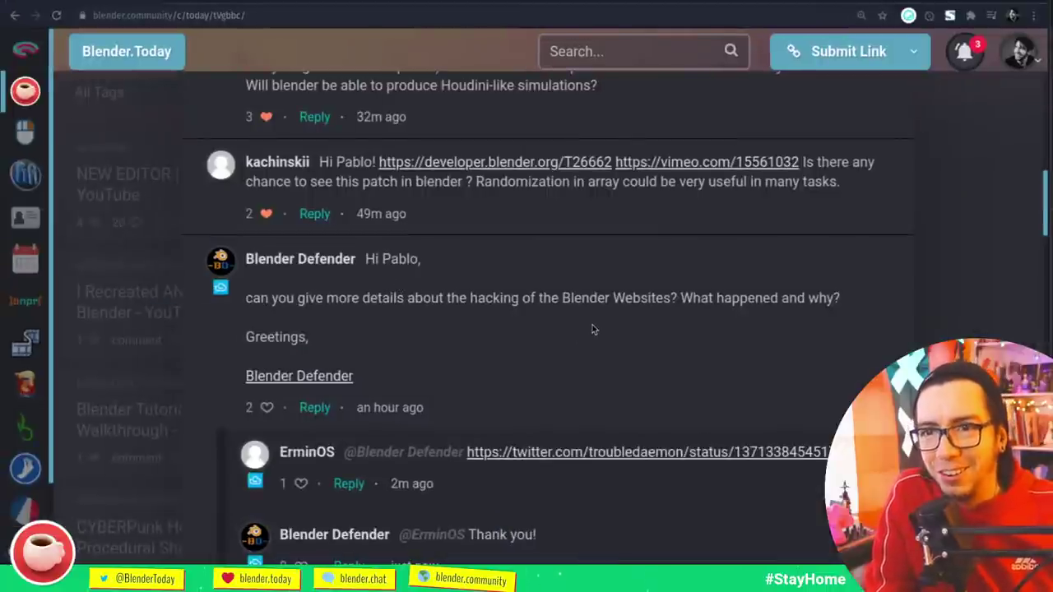
- Return to Blender to view the Add Modifier list, then switch back to the comments page
mouse_move(0, 0)
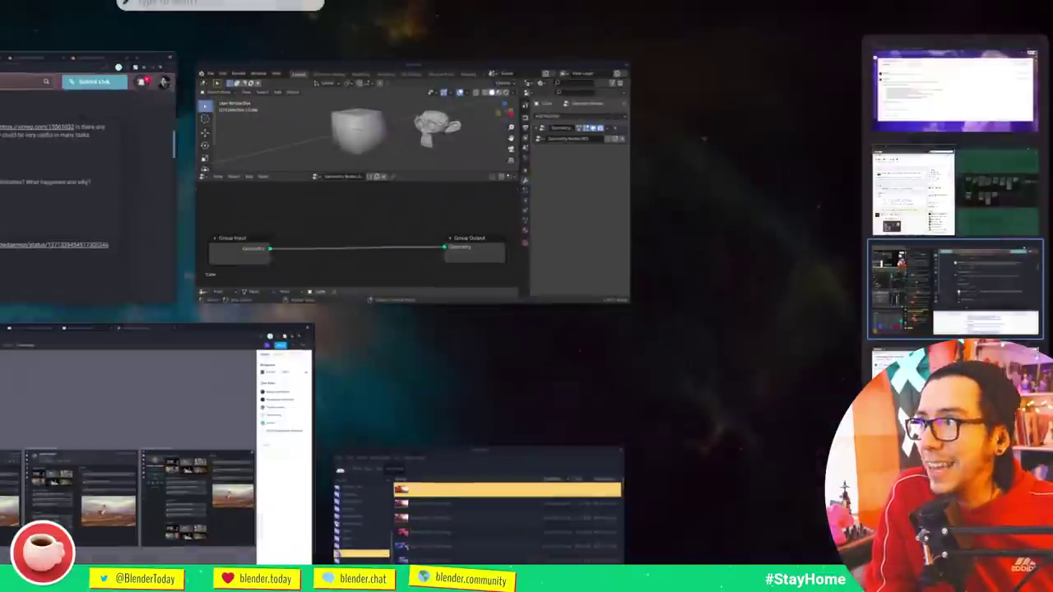
left_click(400, 176)
left_click(856, 115)
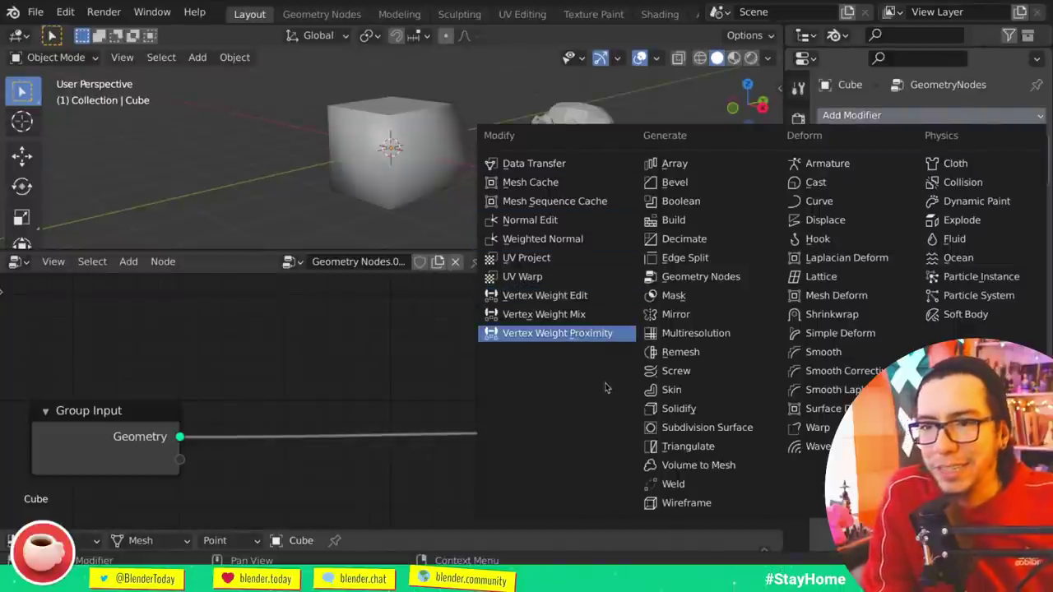
key("super+Tab")
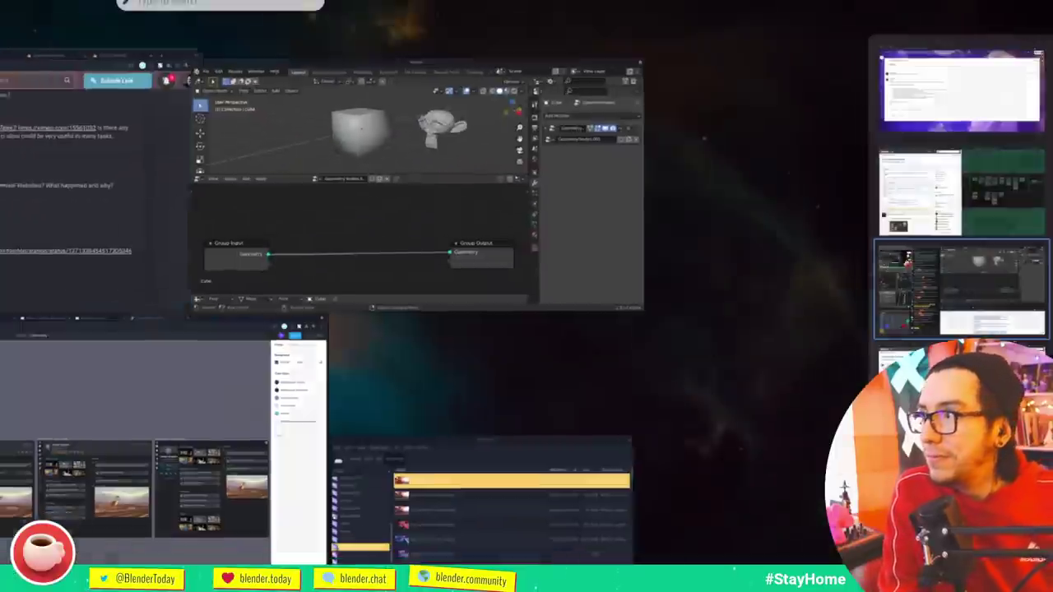
left_click(160, 283)
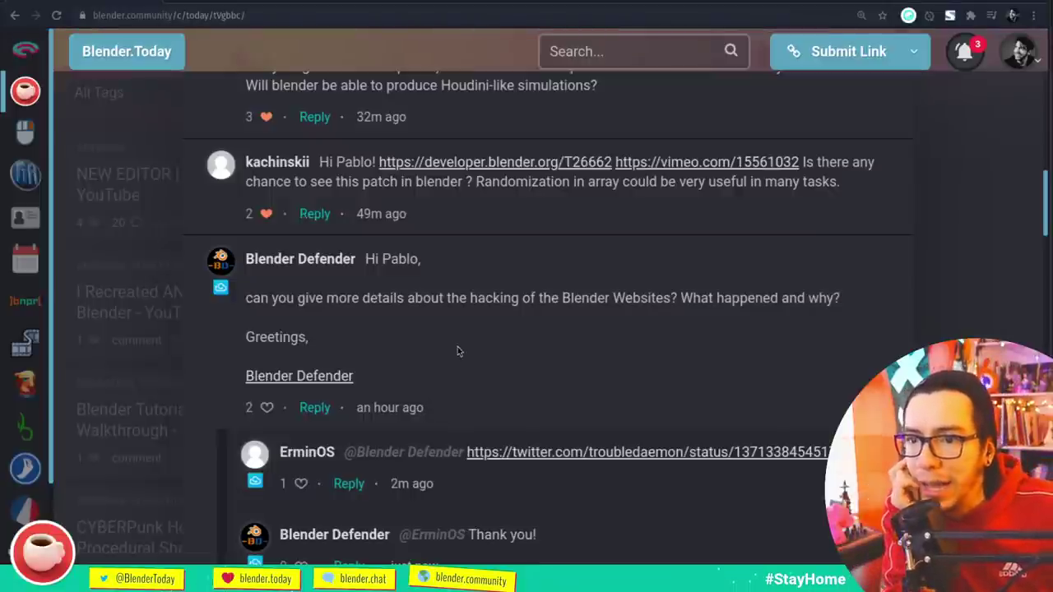
- Scroll the comments and briefly highlight the word Blender in a signature
scroll(458, 347, "down", 2)
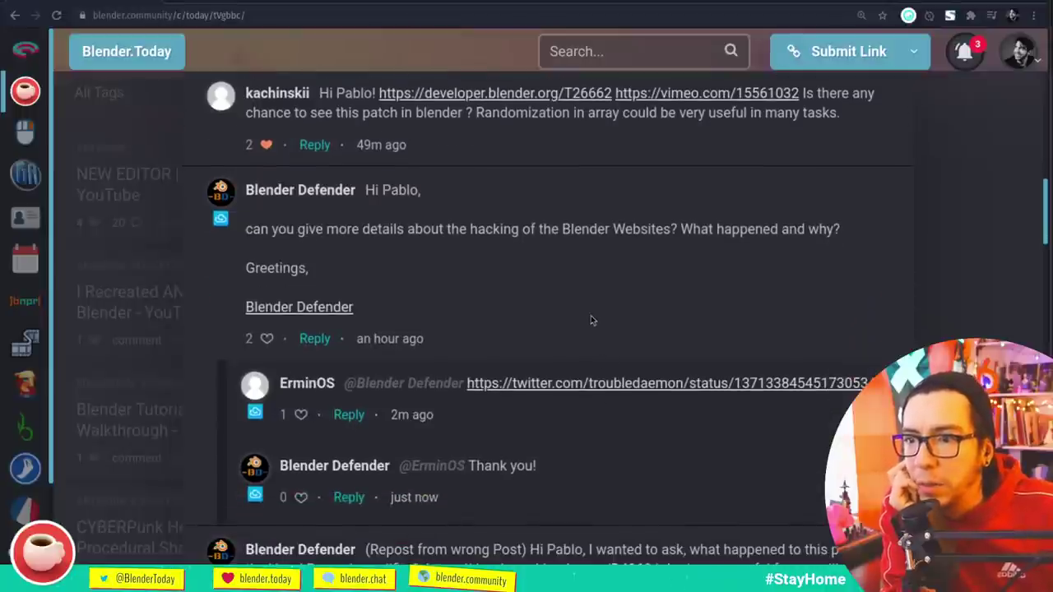
left_click_drag(245, 308, 302, 312)
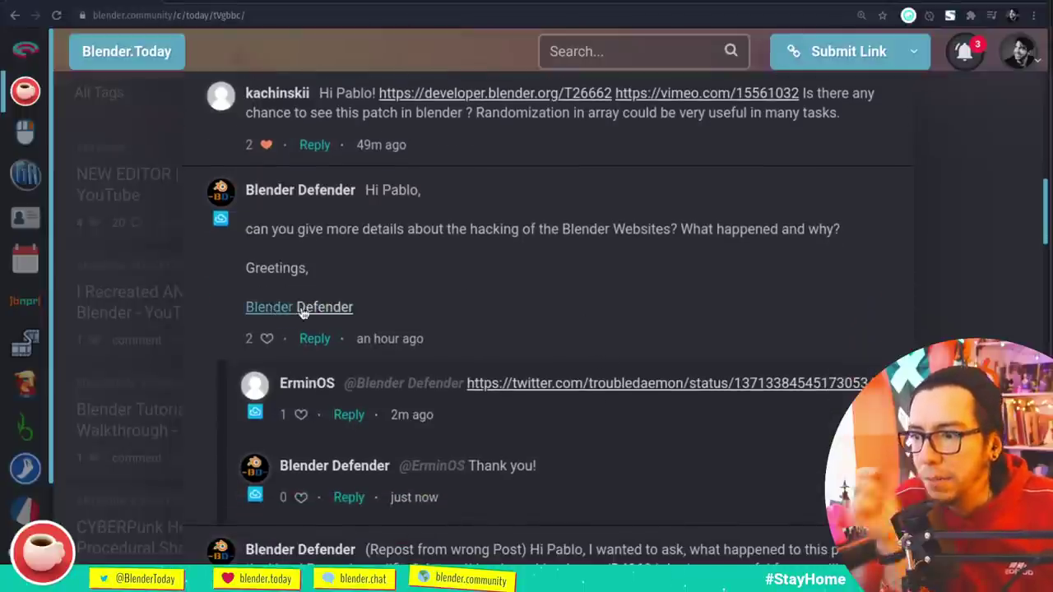
left_click(371, 291)
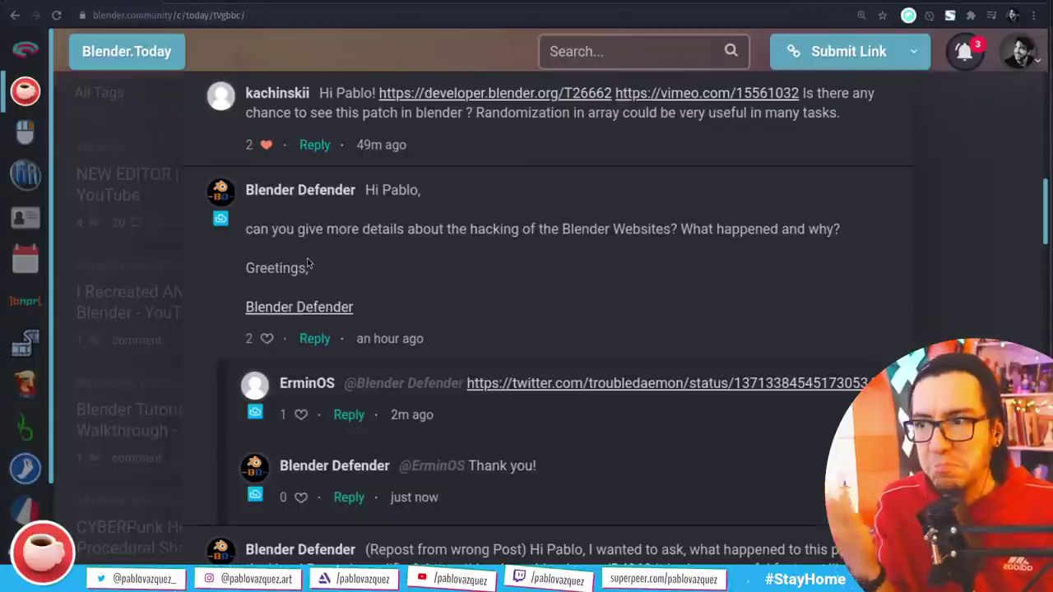
- Like the website-hacking question, bringing it to 3 likes, and scroll down to the D4960 repost
left_click(267, 339)
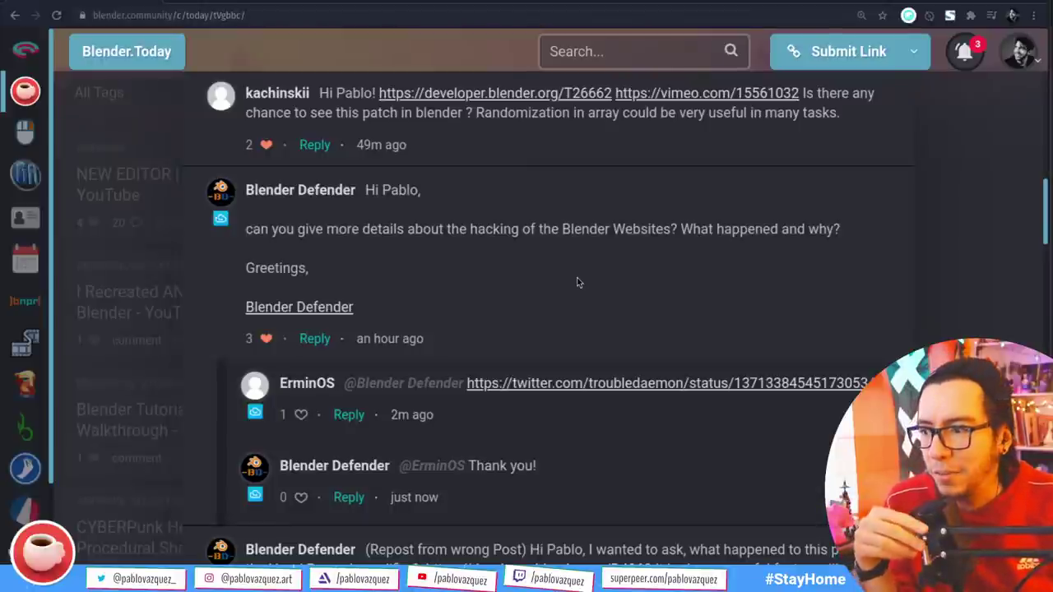
scroll(539, 306, "down", 1)
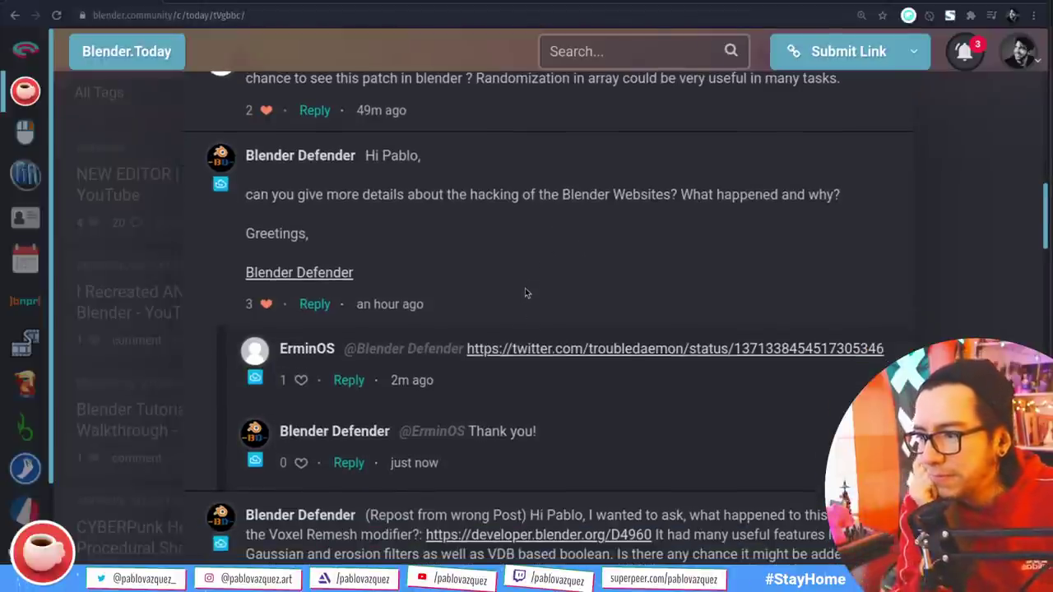
scroll(525, 296, "down", 3)
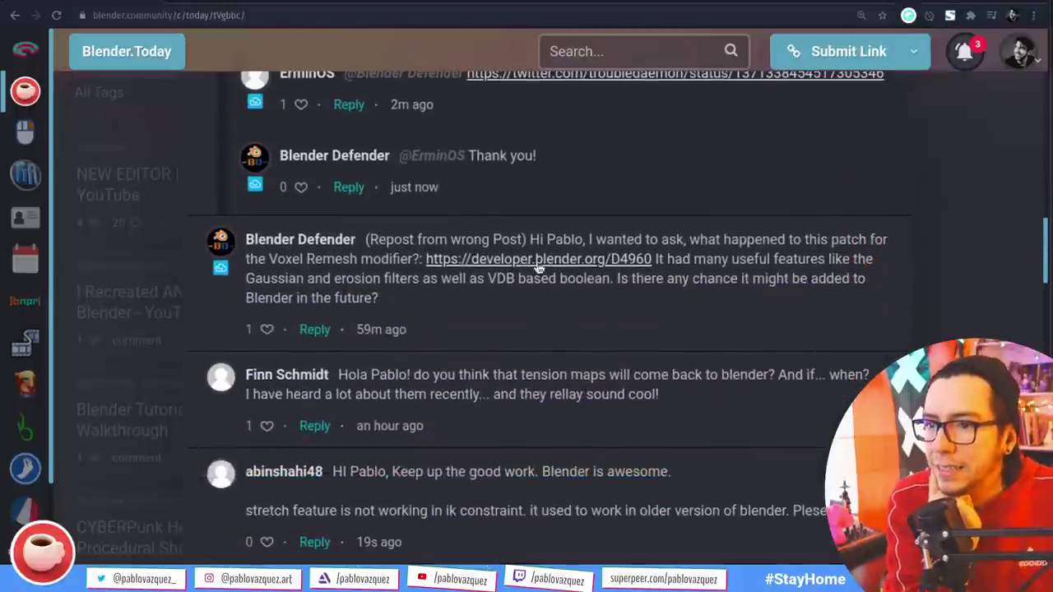
scroll(592, 214, "down", 1)
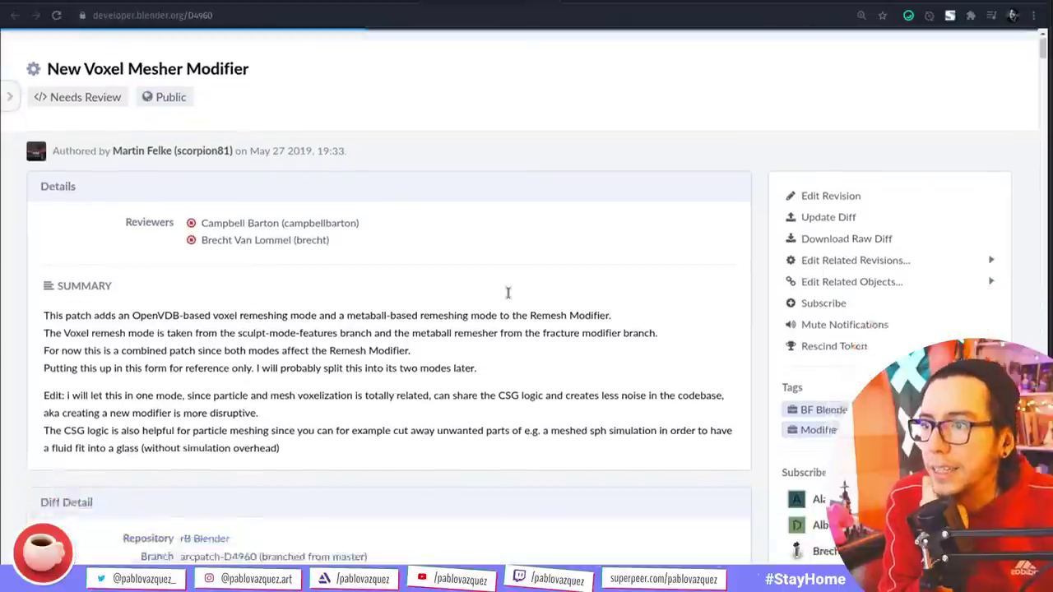
- Read the D4960 patch page, highlighting its May 27 2019 date and title
scroll(508, 292, "down", 5)
scroll(510, 295, "up", 3)
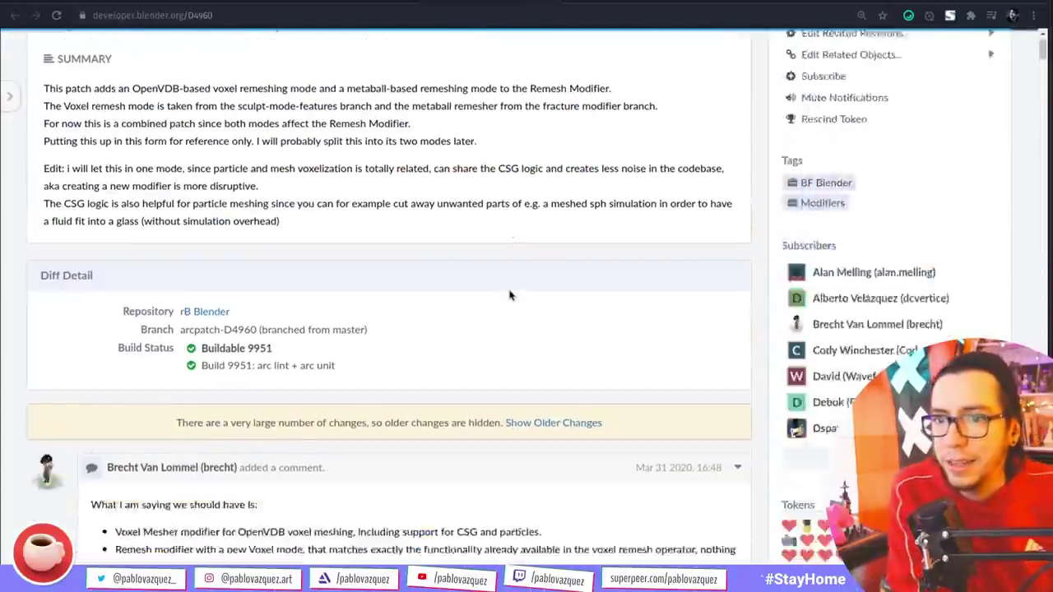
scroll(508, 295, "down", 4)
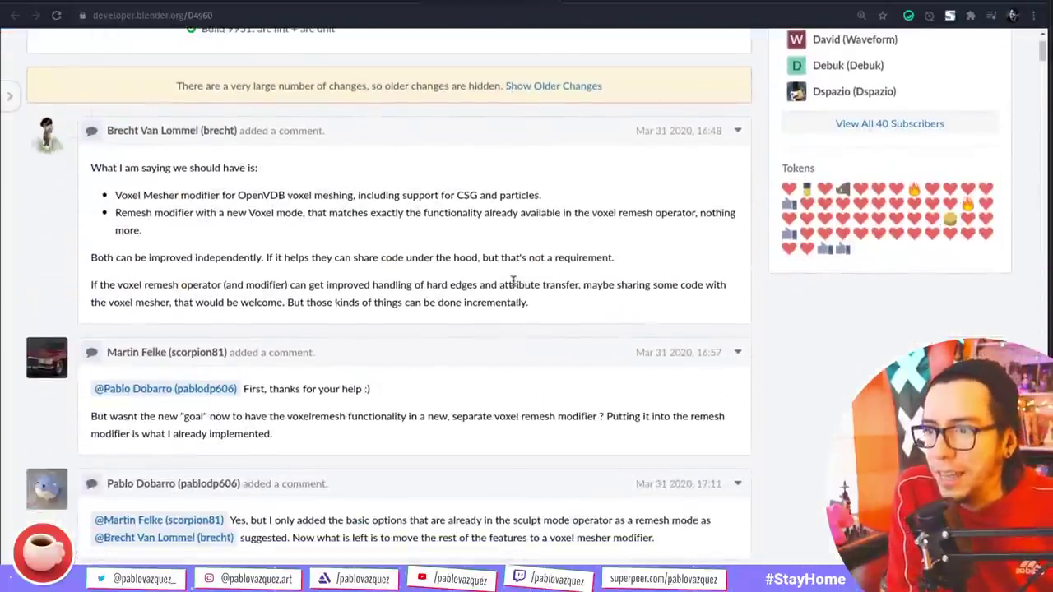
scroll(518, 277, "up", 1)
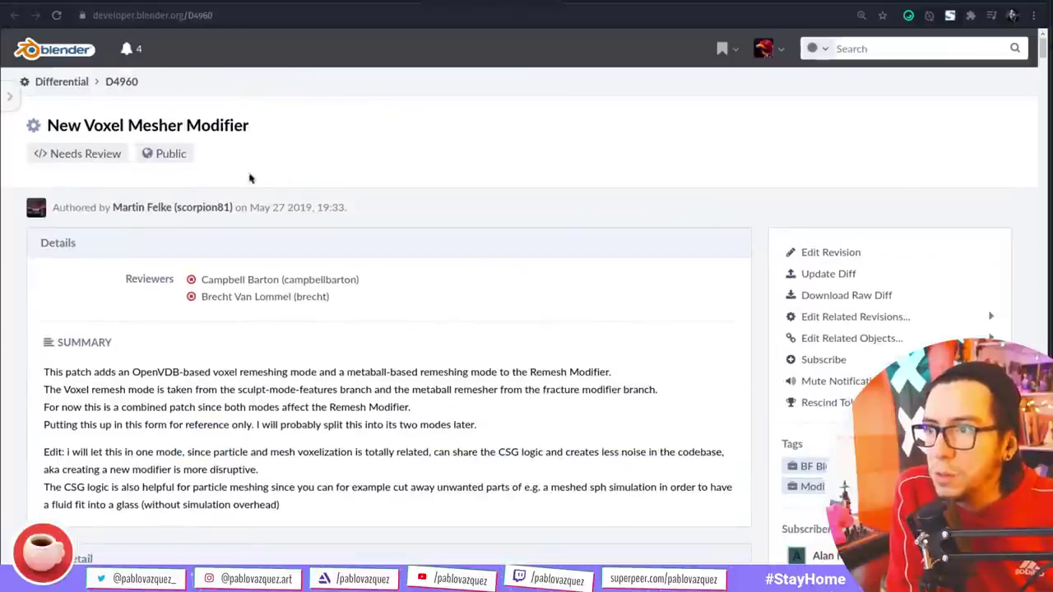
left_click_drag(311, 208, 249, 208)
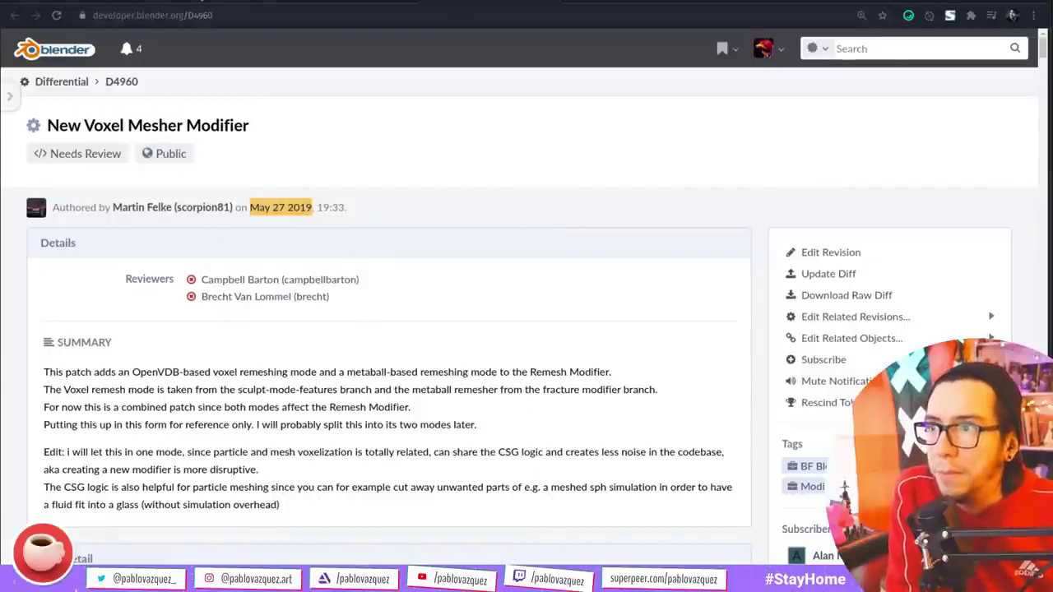
left_click_drag(252, 125, 126, 125)
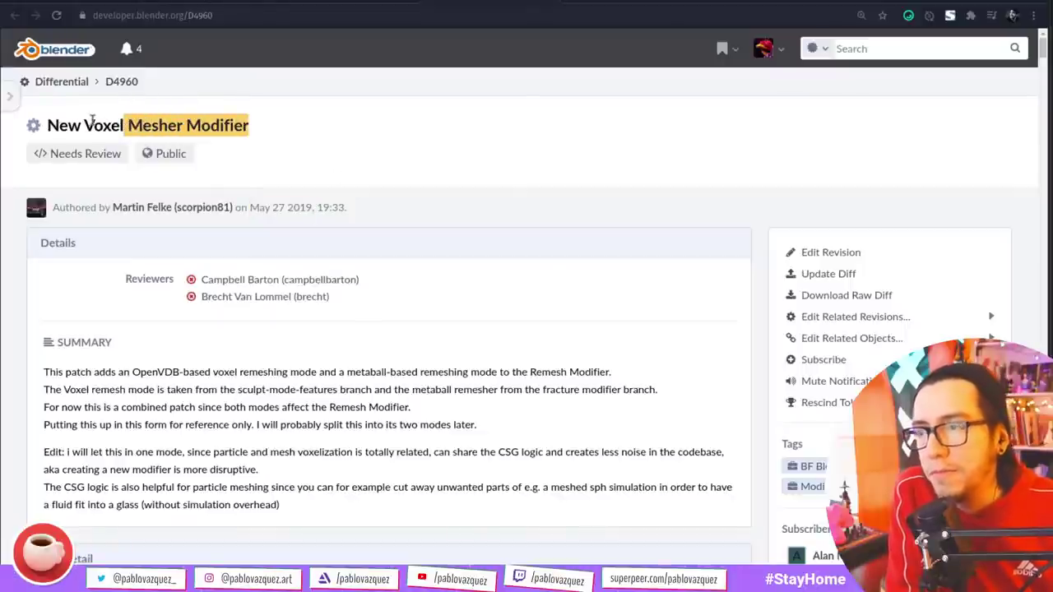
- Clear the highlight, visit the Modifier-Array video tab, and close it to return to blender.community
right_click(324, 205)
left_click(490, 125)
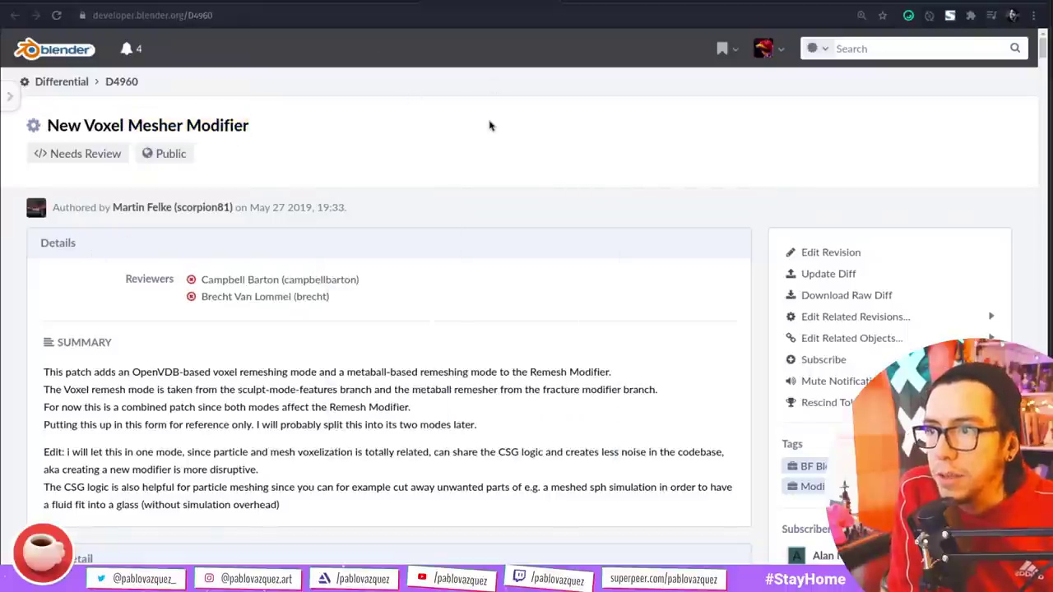
left_click(337, 3)
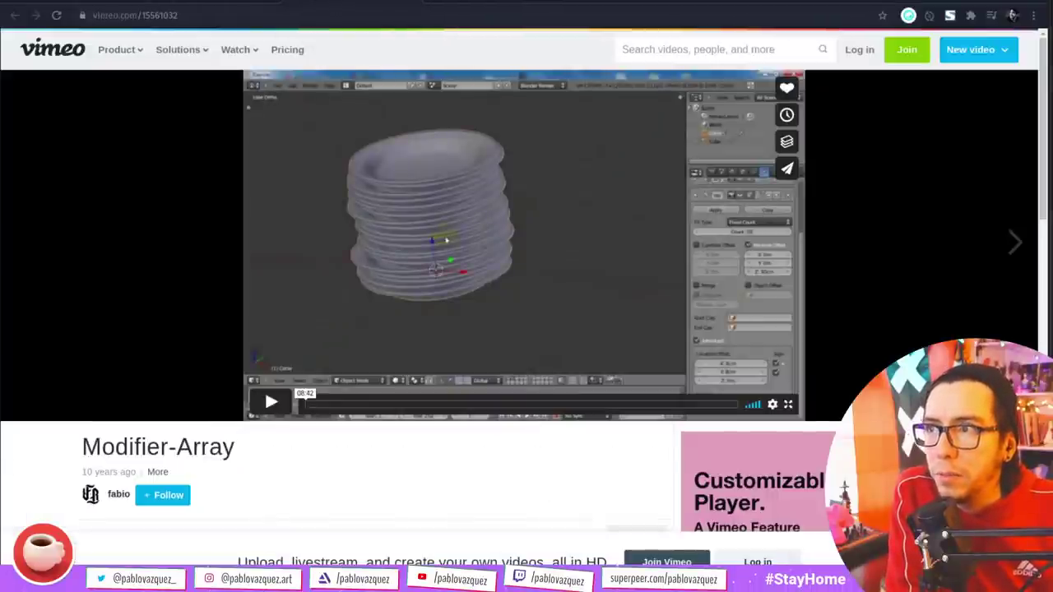
key("ctrl+w")
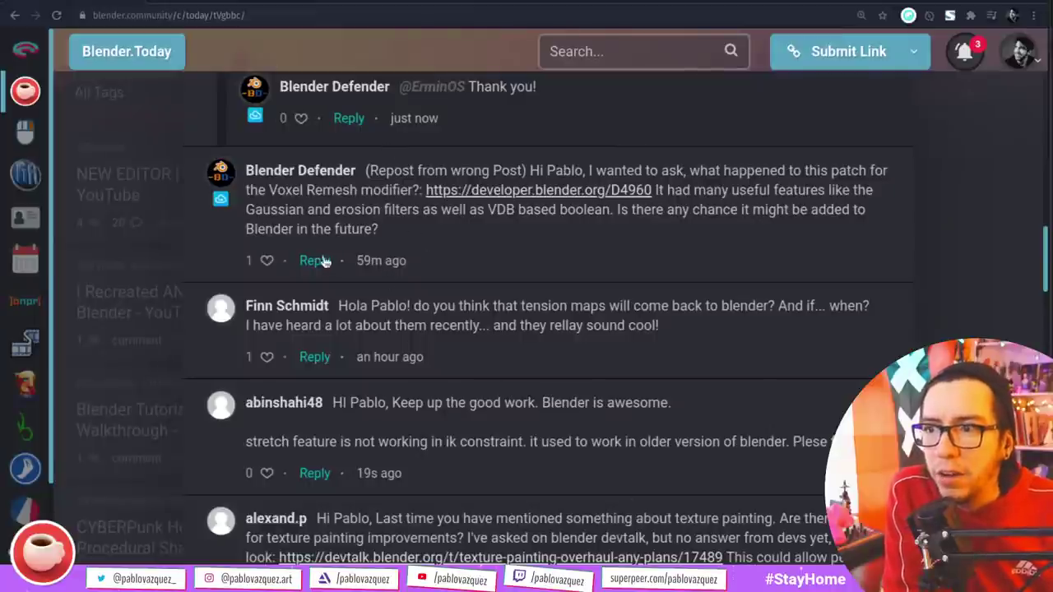
- Like the Voxel Remesh repost comment, giving it 2 likes
left_click(266, 260)
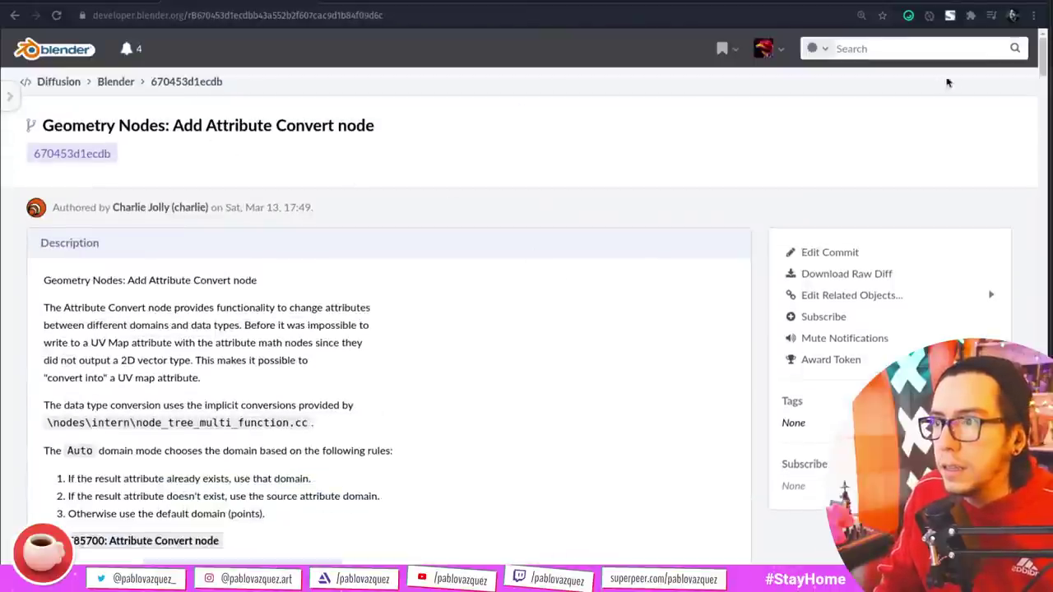
- Search the developer site for Geometry Nodes and open revision D10485 from its task board
left_click(933, 46)
type("ge")
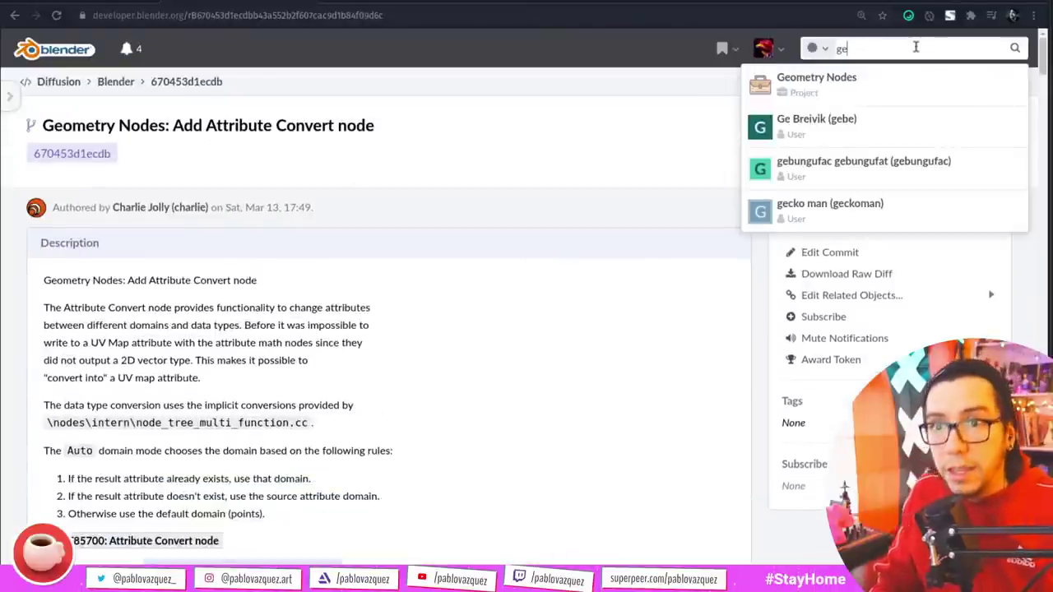
left_click(920, 83)
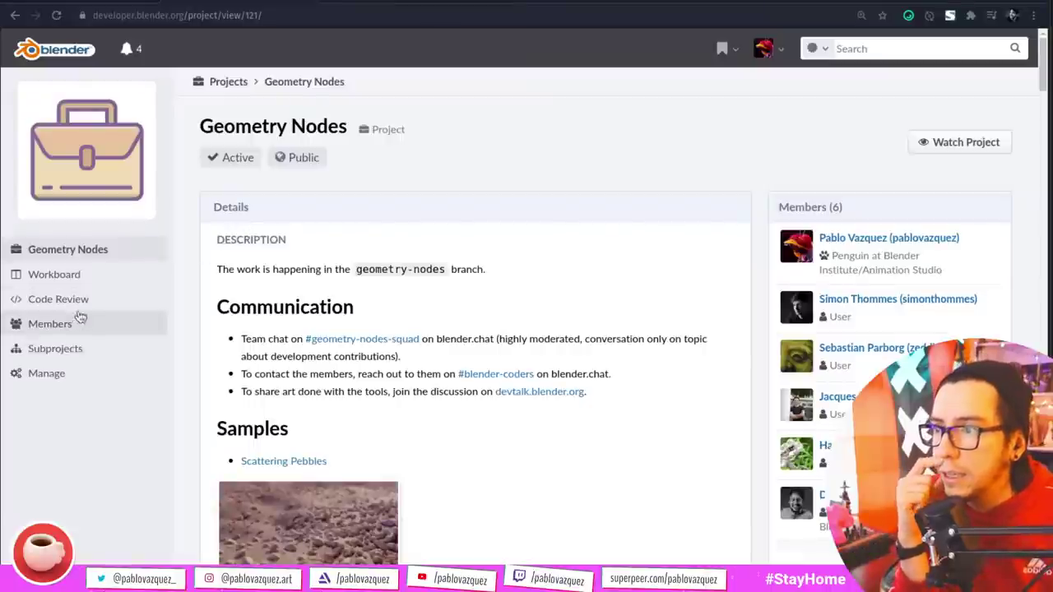
left_click(80, 277)
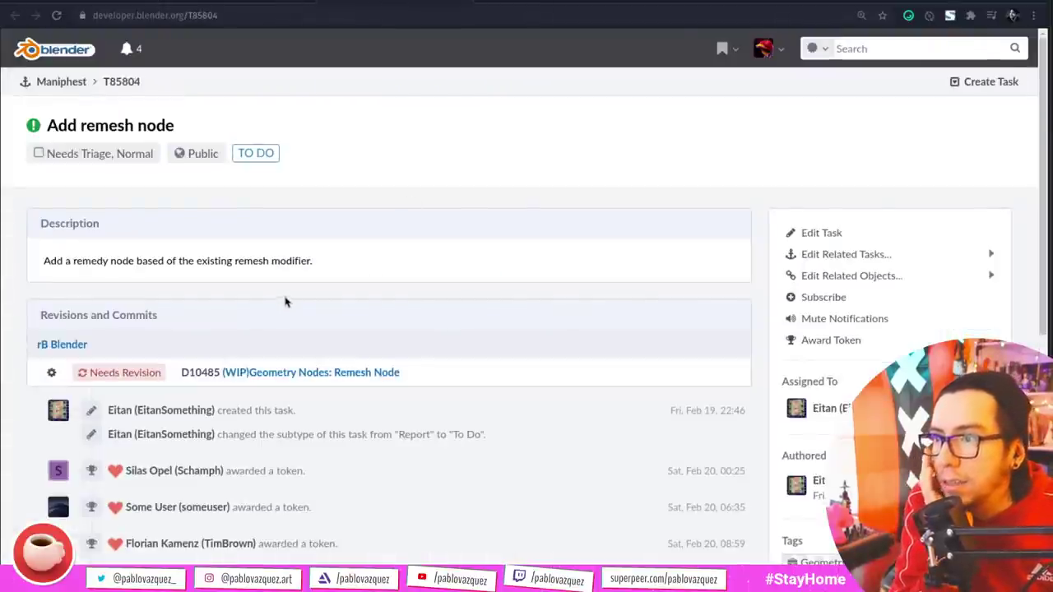
left_click(333, 375)
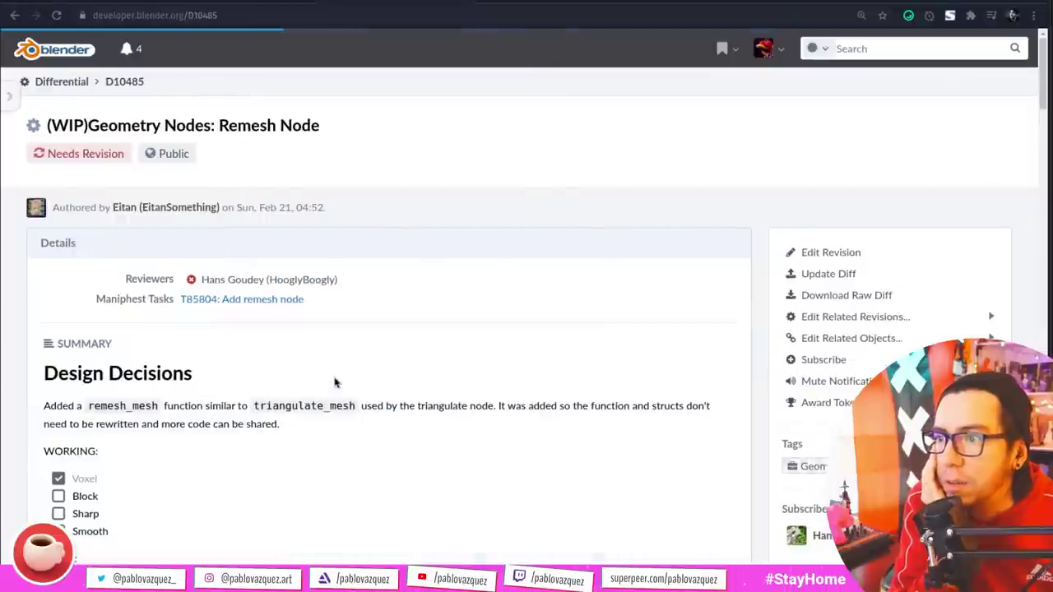
- Read through the D10485 Remesh Node revision, then return to the blender.community comments tab
scroll(376, 371, "down", 3)
scroll(126, 301, "down", 3)
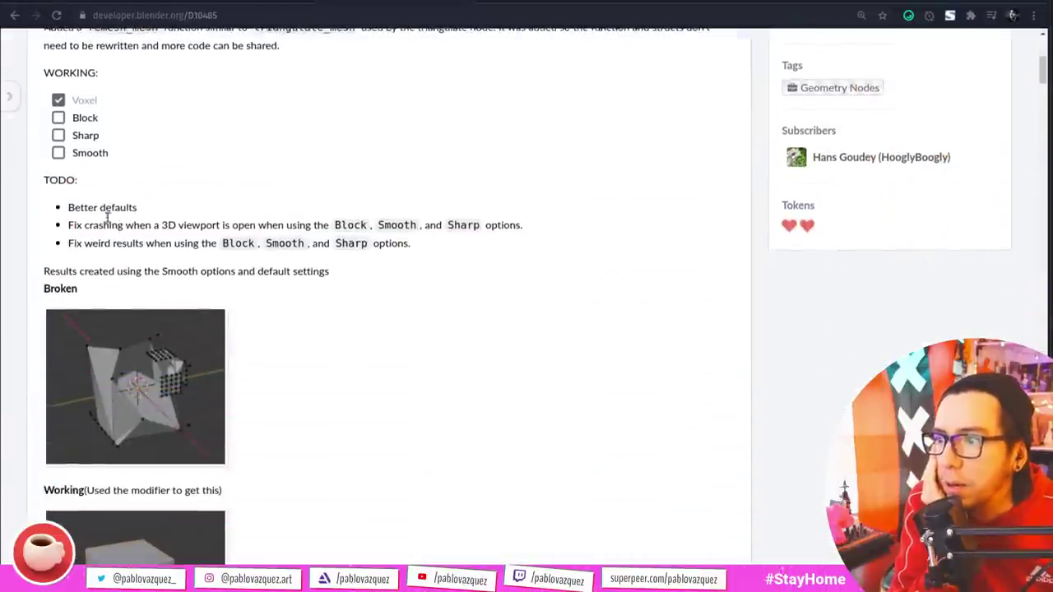
scroll(82, 164, "up", 2)
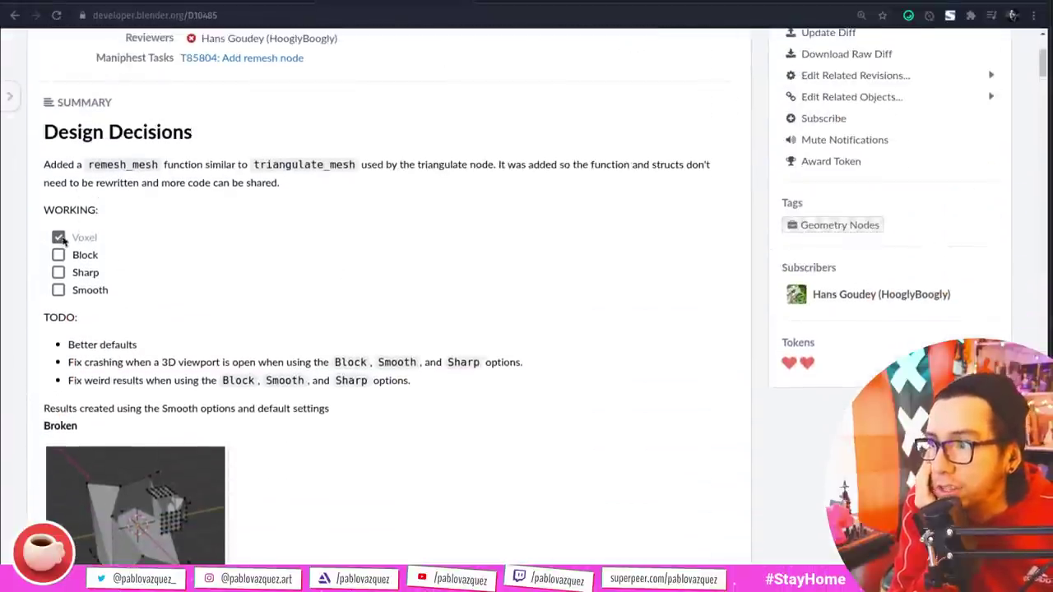
scroll(146, 329, "down", 4)
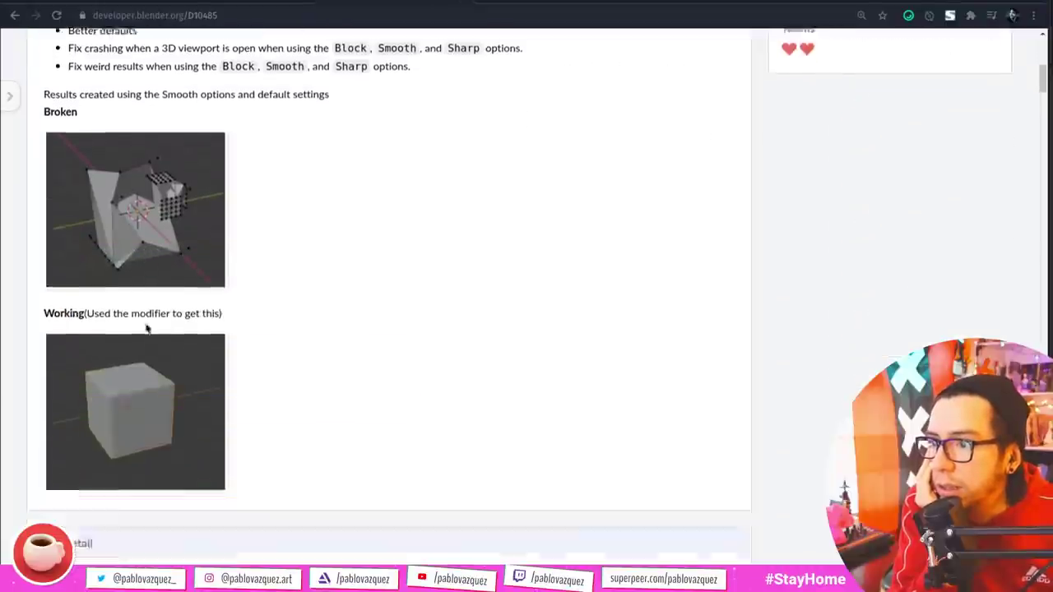
scroll(146, 329, "down", 2)
scroll(132, 237, "up", 3)
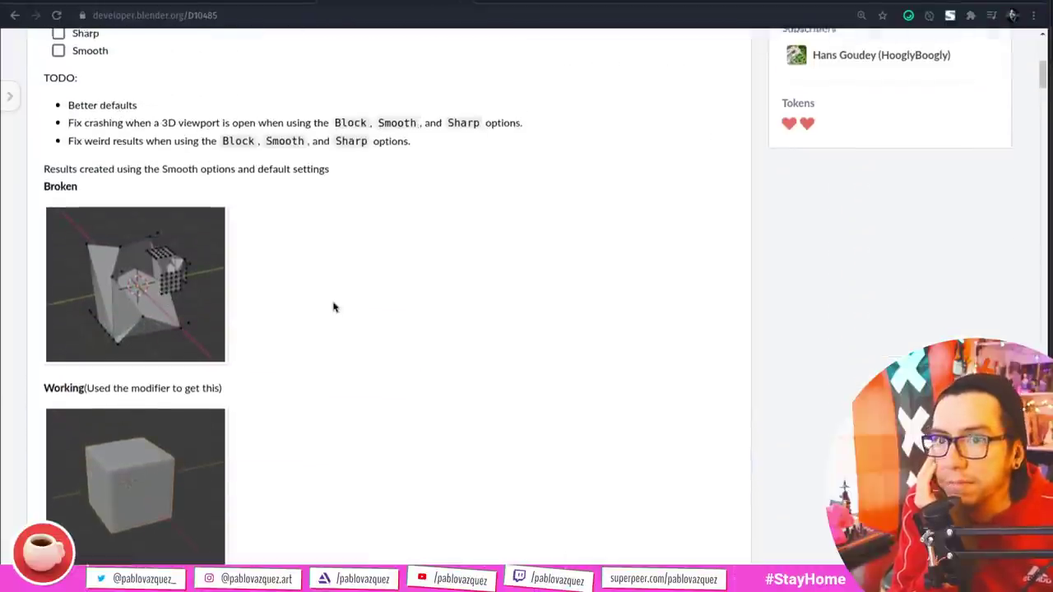
scroll(333, 300, "up", 5)
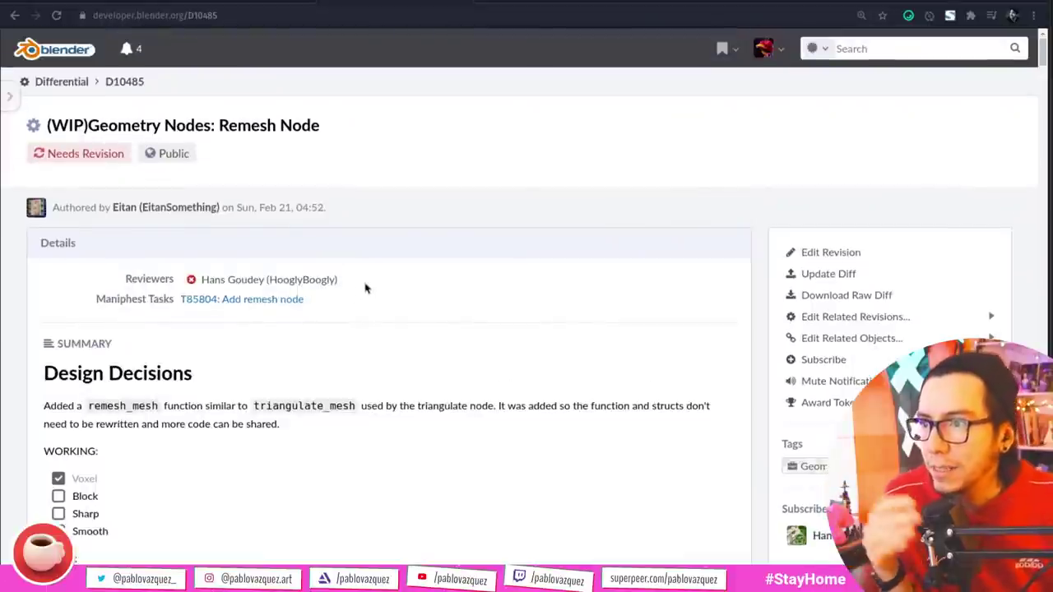
scroll(429, 249, "down", 10)
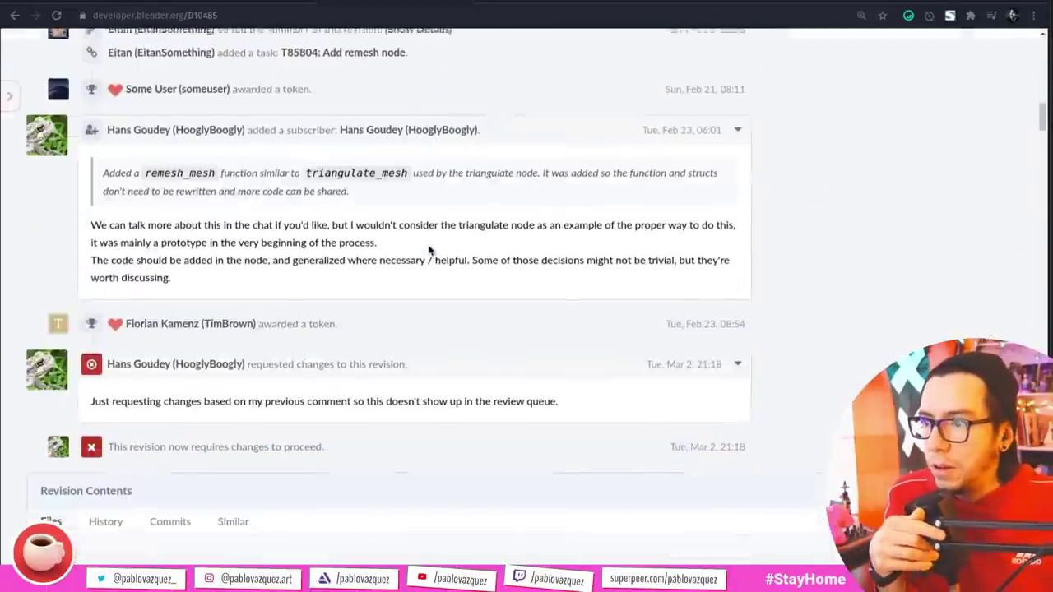
scroll(428, 250, "up", 10)
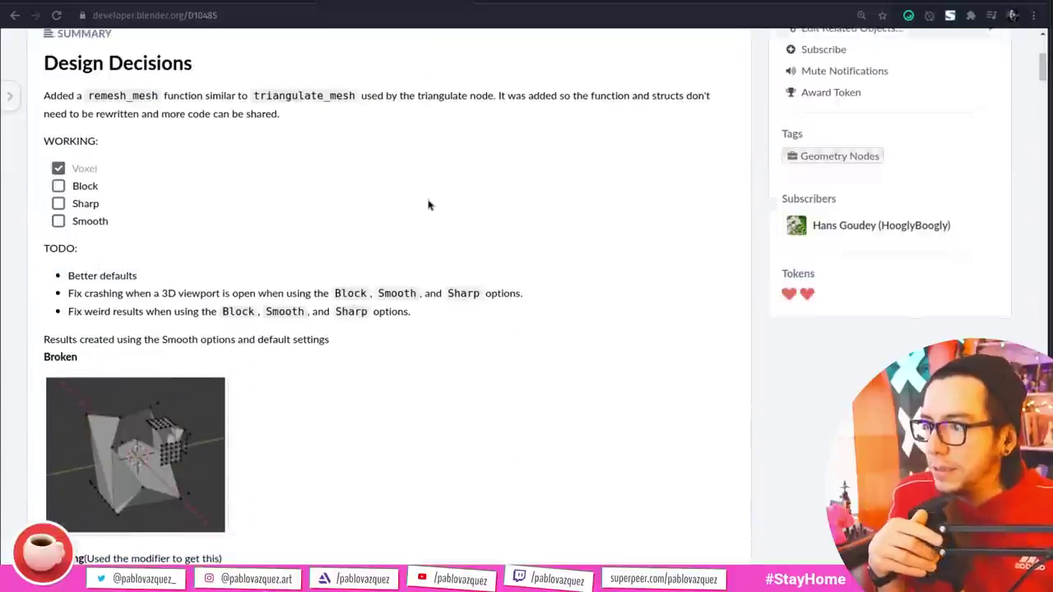
scroll(263, 145, "up", 5)
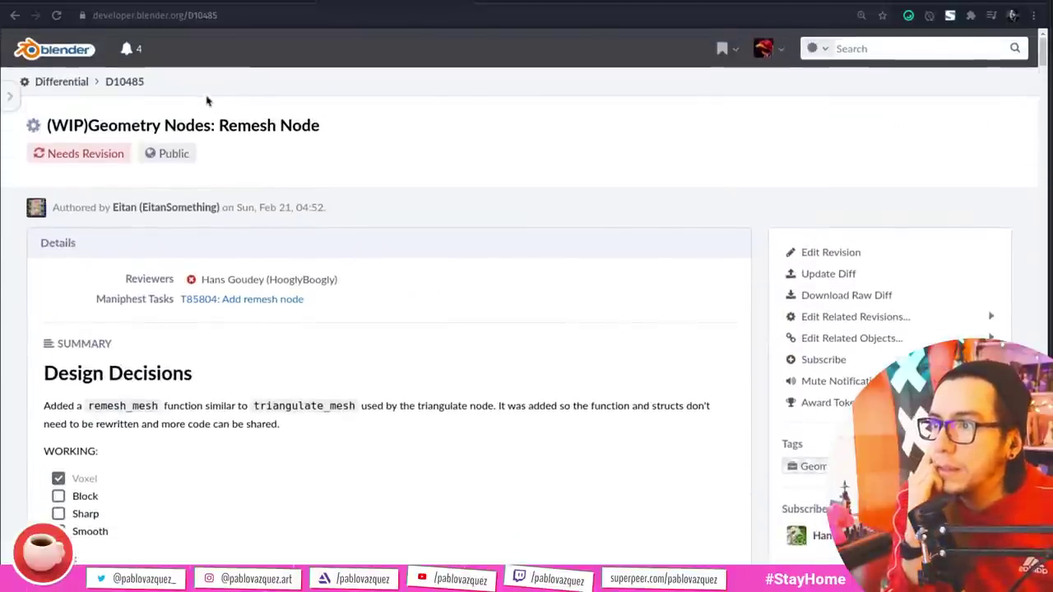
left_click(116, 3)
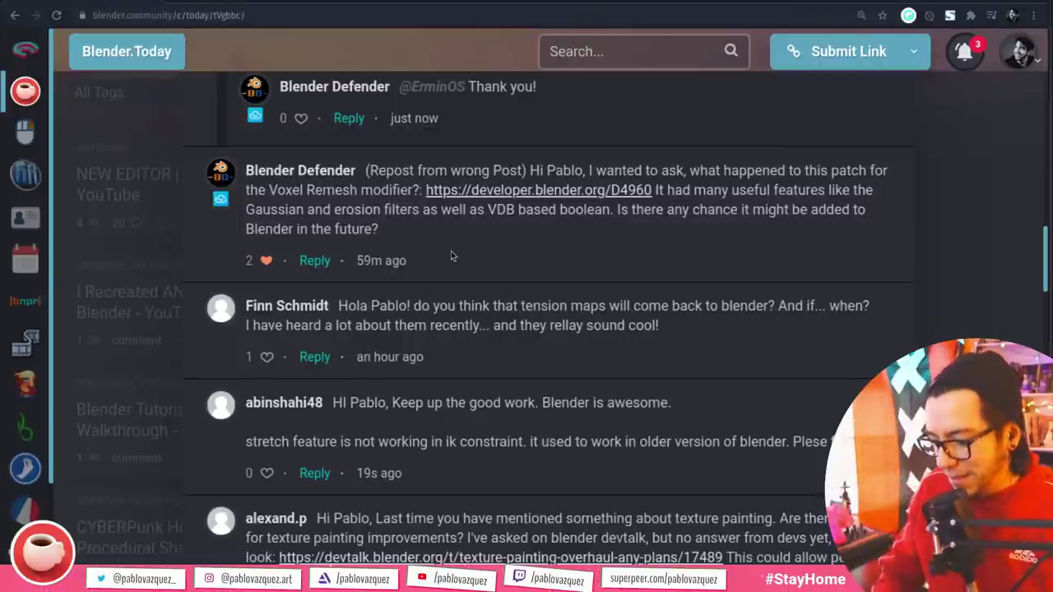
- Search Google for 'blender twitter stress maps' in a new tab and view image results
key("ctrl+t")
type("b;emde")
key("BackSpace")
key("BackSpace")
key("BackSpace")
key("BackSpace")
key("BackSpace")
type("le")
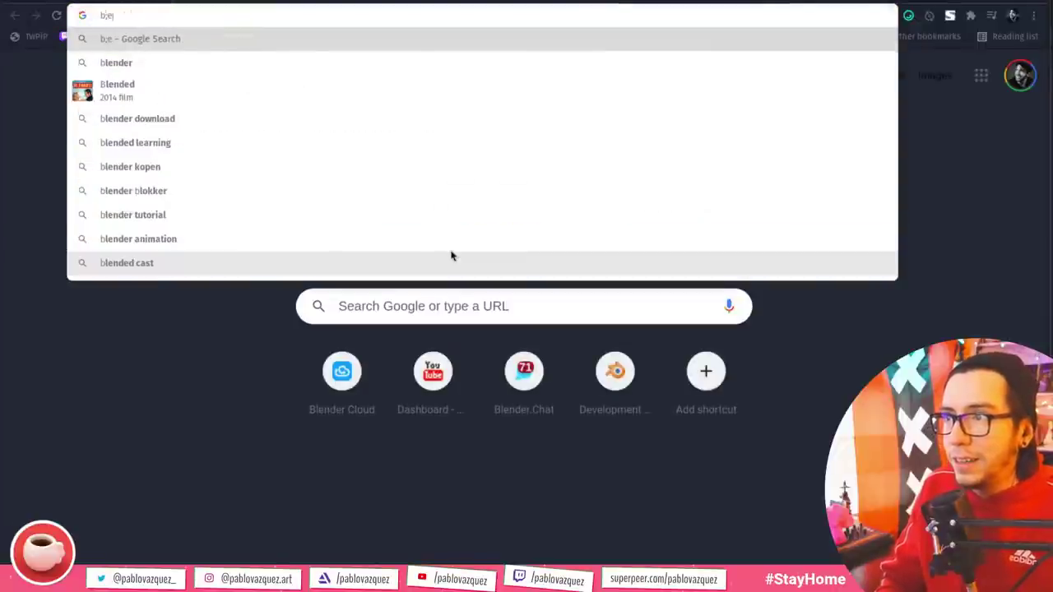
type("nder twit")
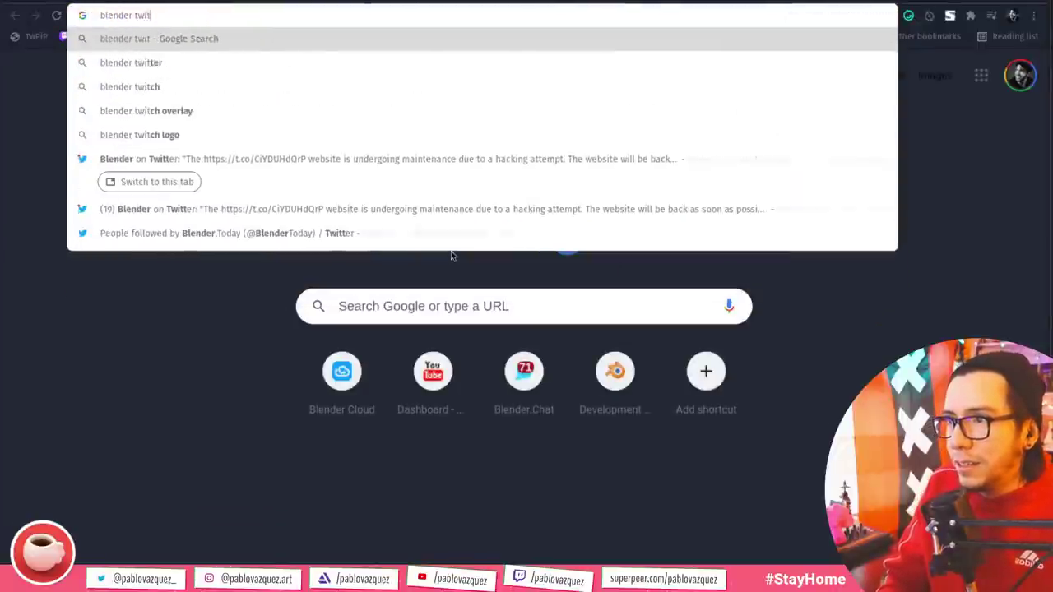
type("ter stress maps")
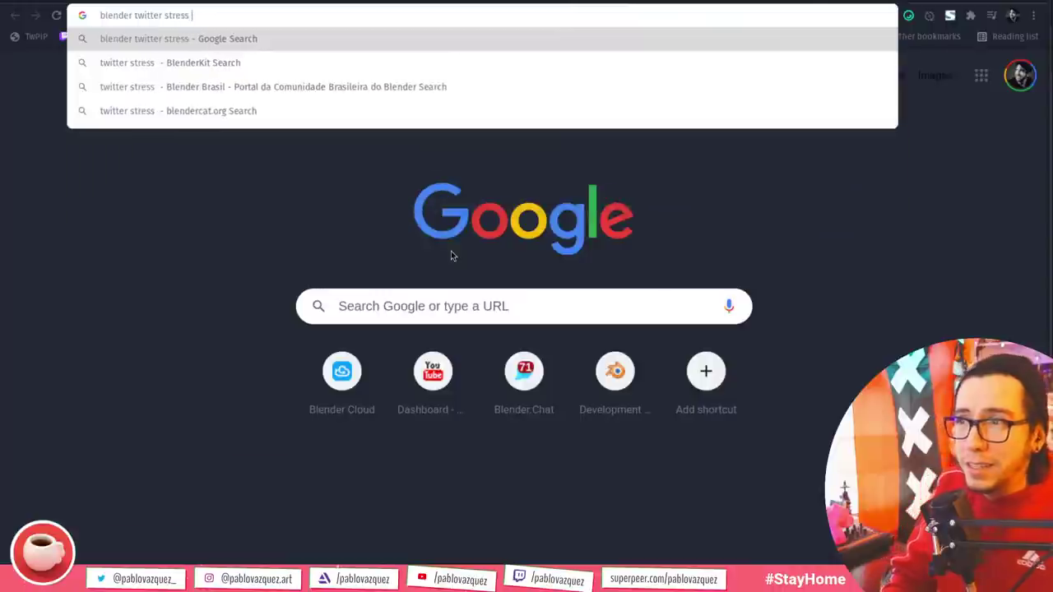
key("Return")
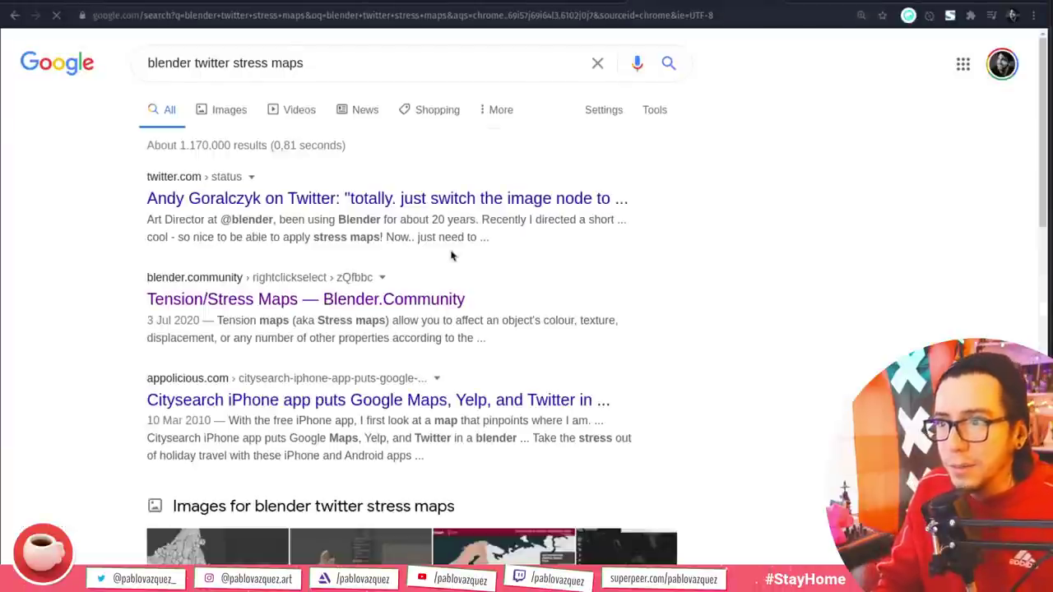
scroll(458, 257, "down", 5)
scroll(299, 207, "up", 5)
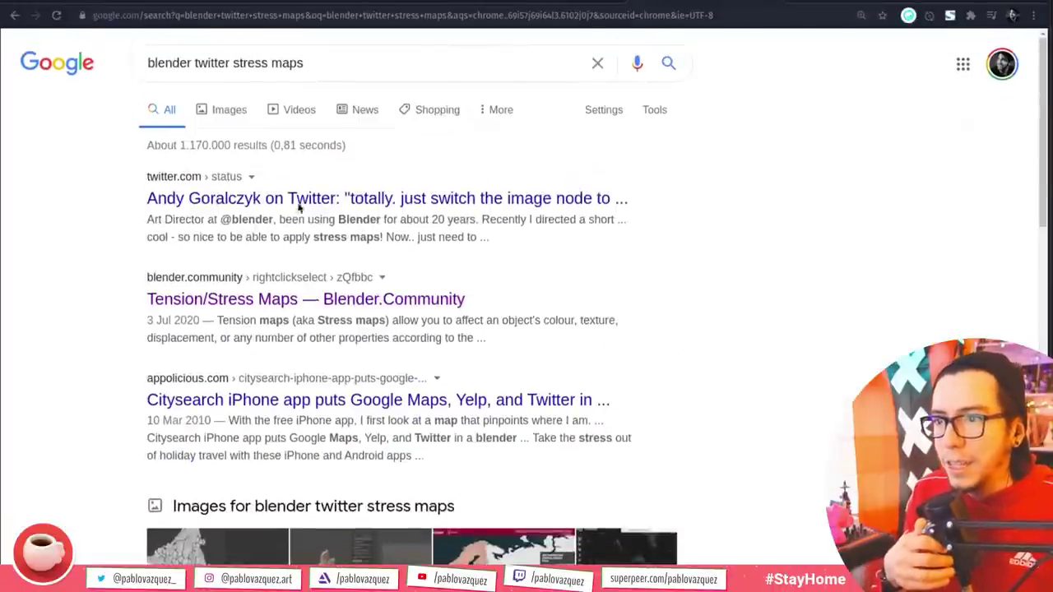
left_click(222, 110)
- Browse the stress maps images, briefly checking the comments tab before returning
scroll(243, 132, "down", 10)
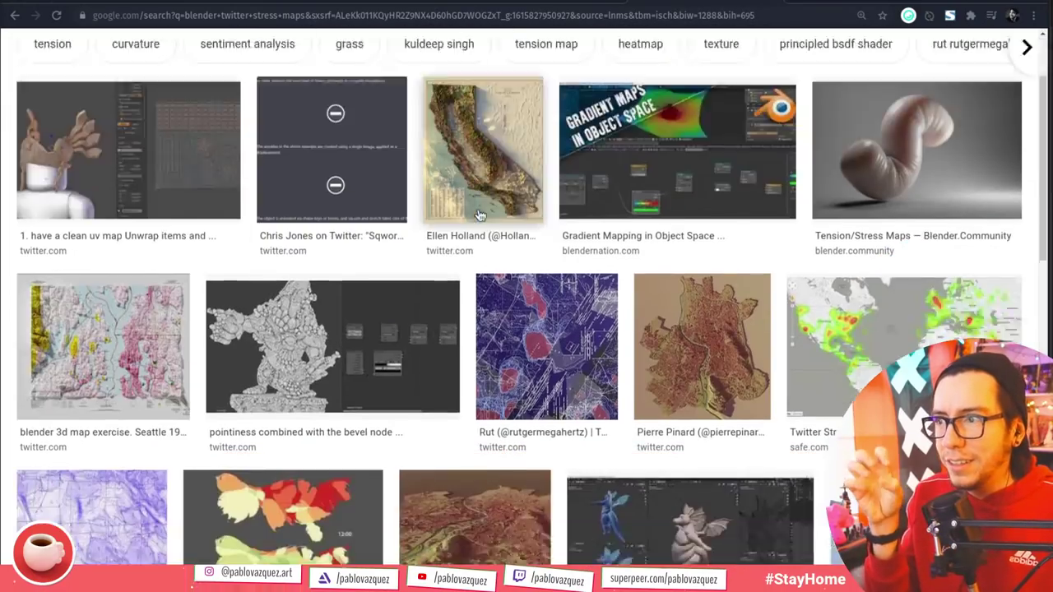
scroll(489, 224, "down", 3)
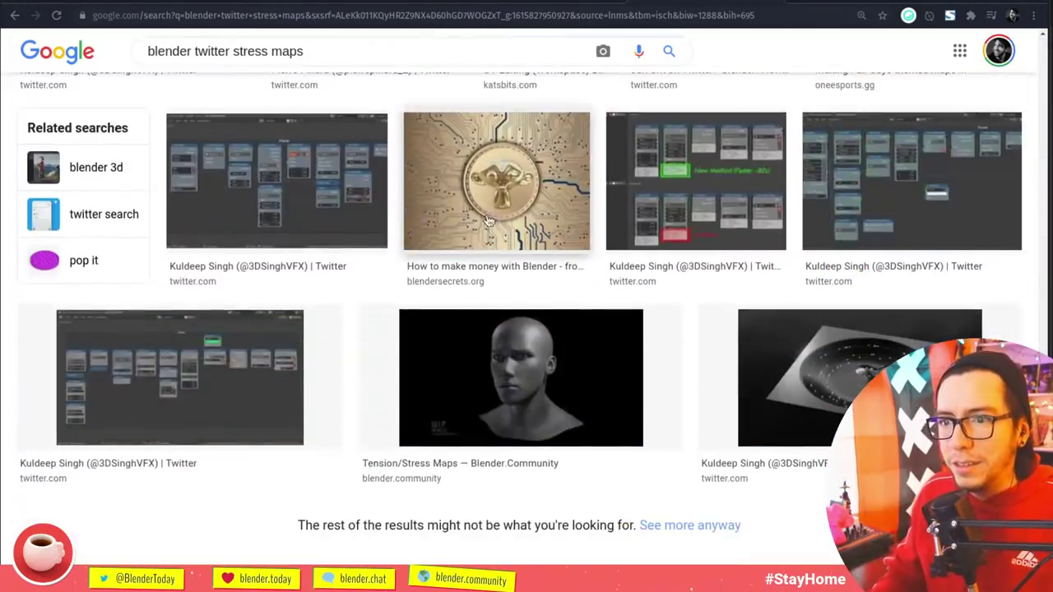
scroll(370, 123, "up", 15)
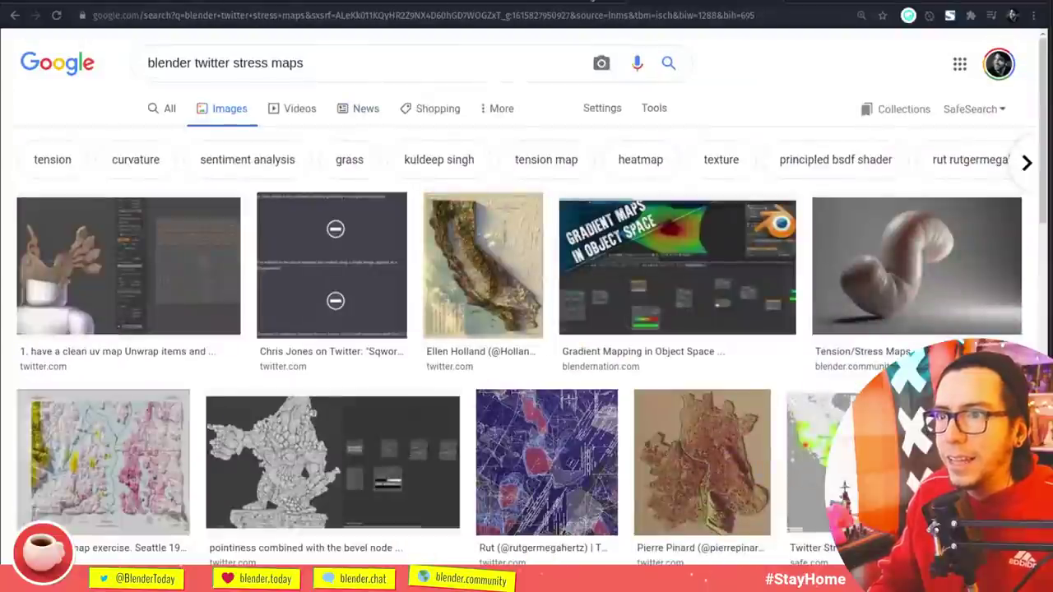
left_click(43, 7)
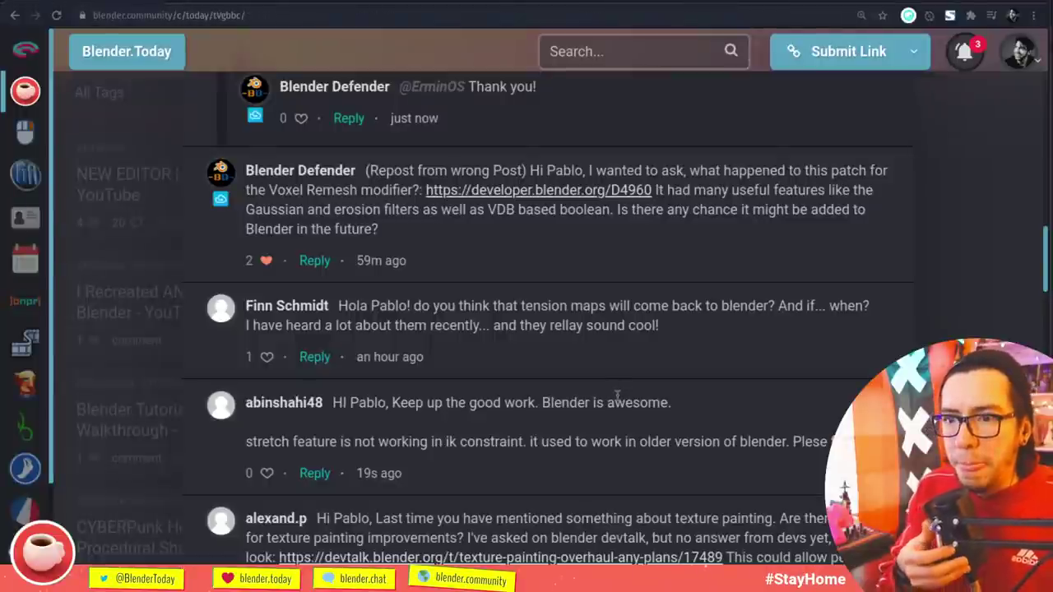
left_click(672, 6)
- Change the query to 'blender twitter tension maps', browse the images, and close the tab
double_click(253, 63)
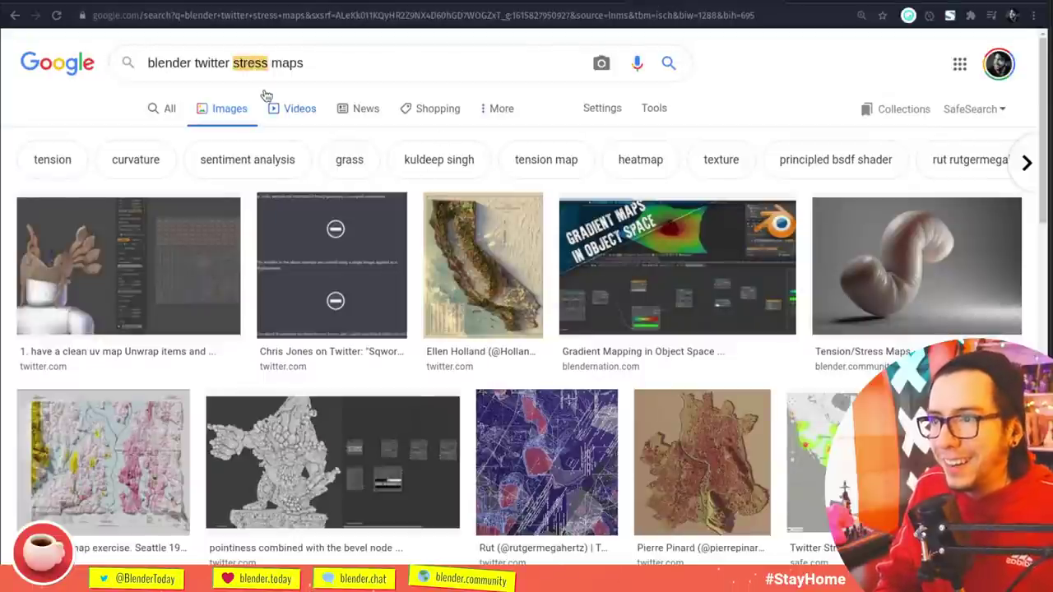
type("tension")
key("Return")
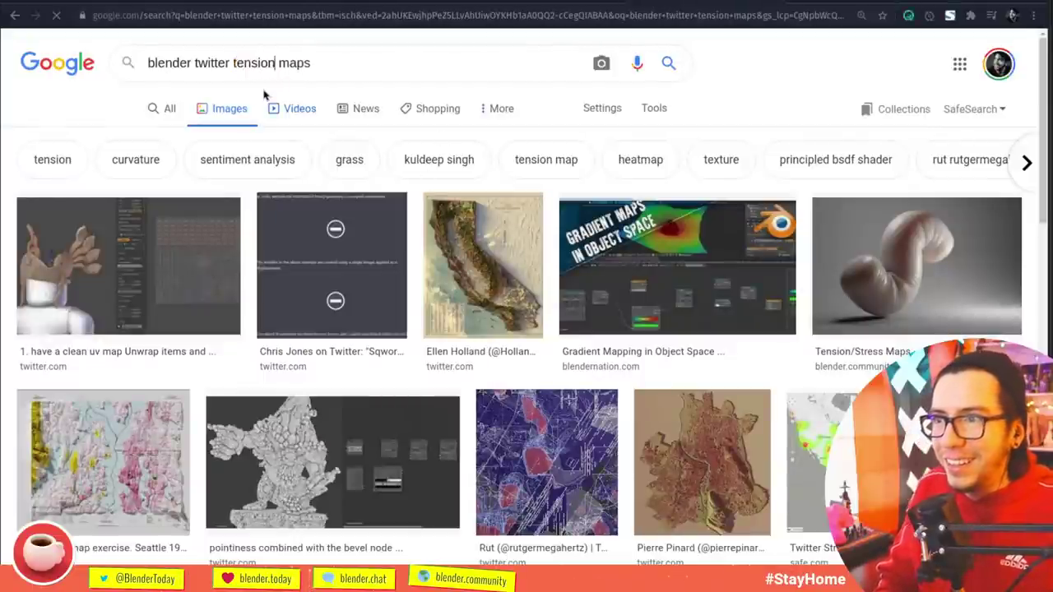
scroll(387, 173, "down", 6)
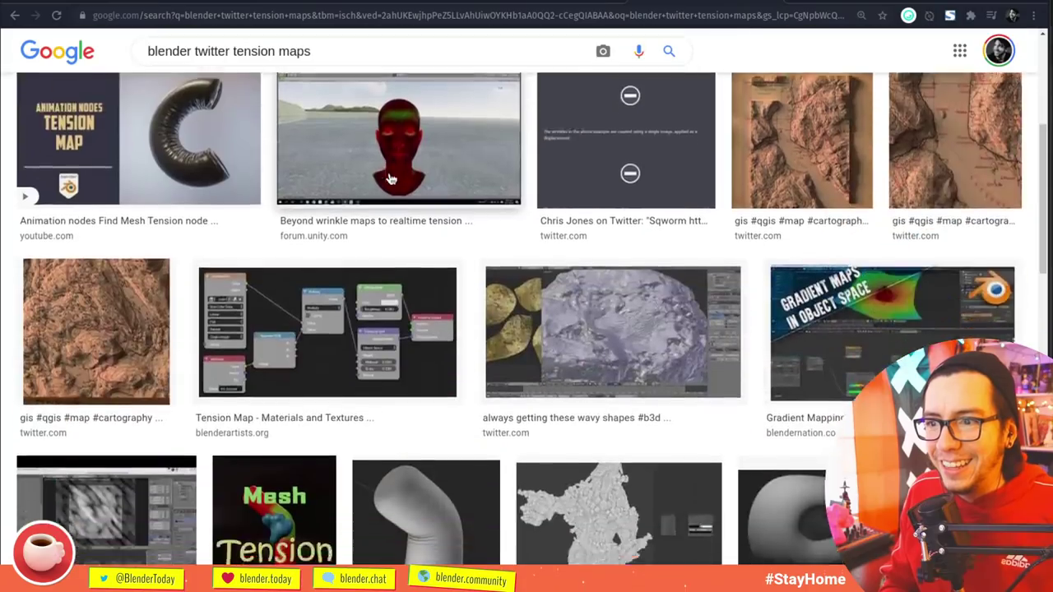
scroll(392, 181, "down", 8)
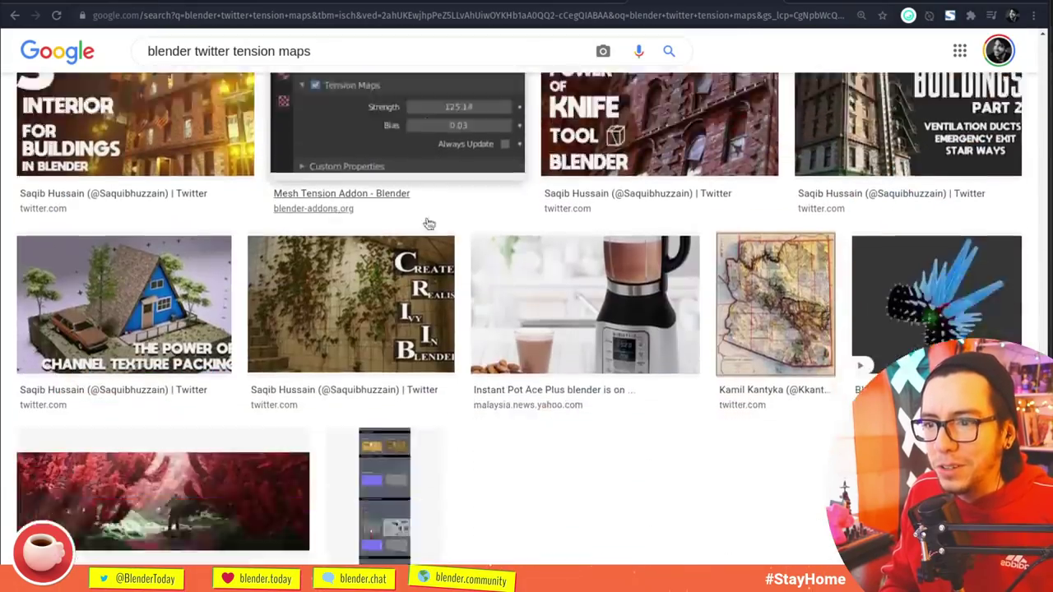
scroll(428, 223, "up", 5)
scroll(424, 402, "up", 10)
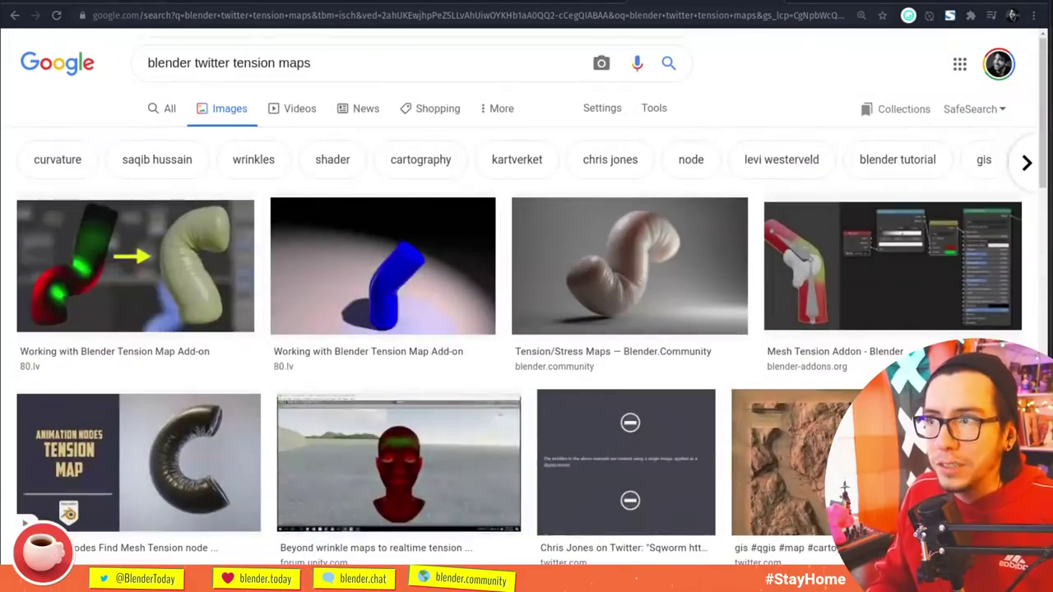
key("ctrl+w")
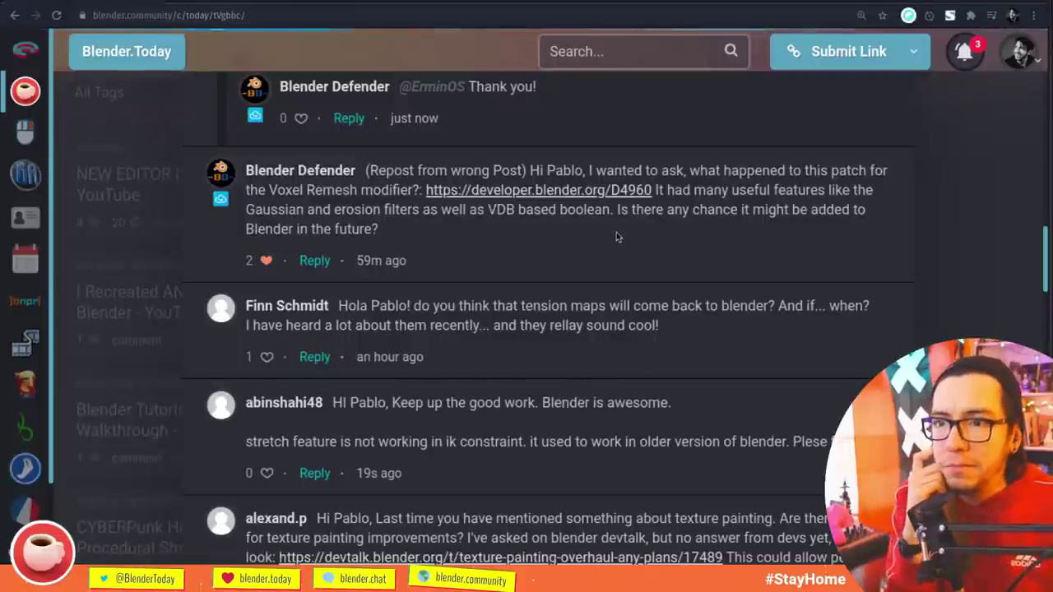
- Like the tension maps comment and scroll down to the XR and UDIM questions
left_click(266, 357)
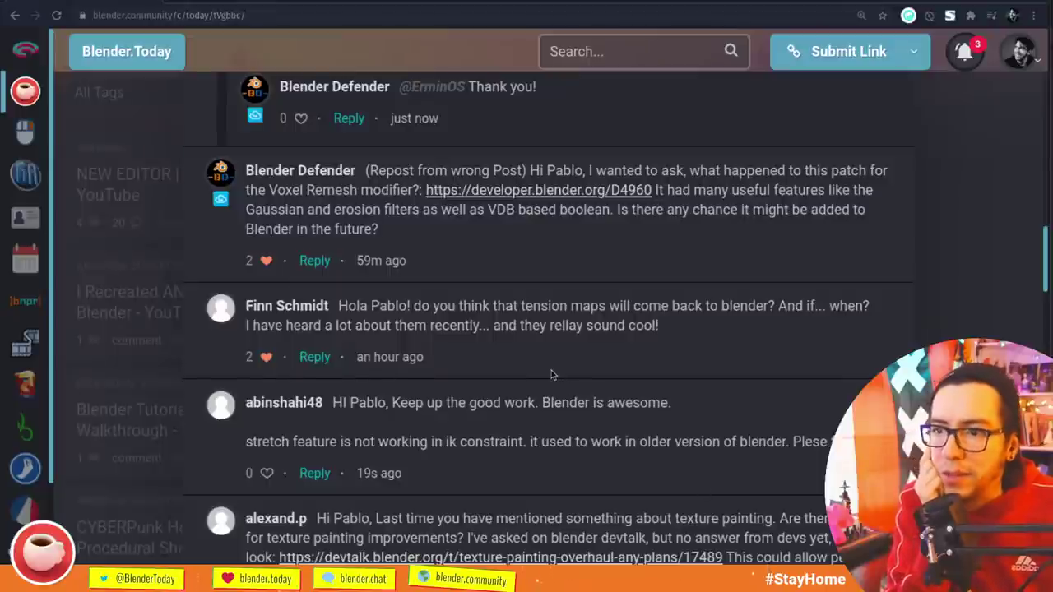
scroll(551, 374, "down", 1)
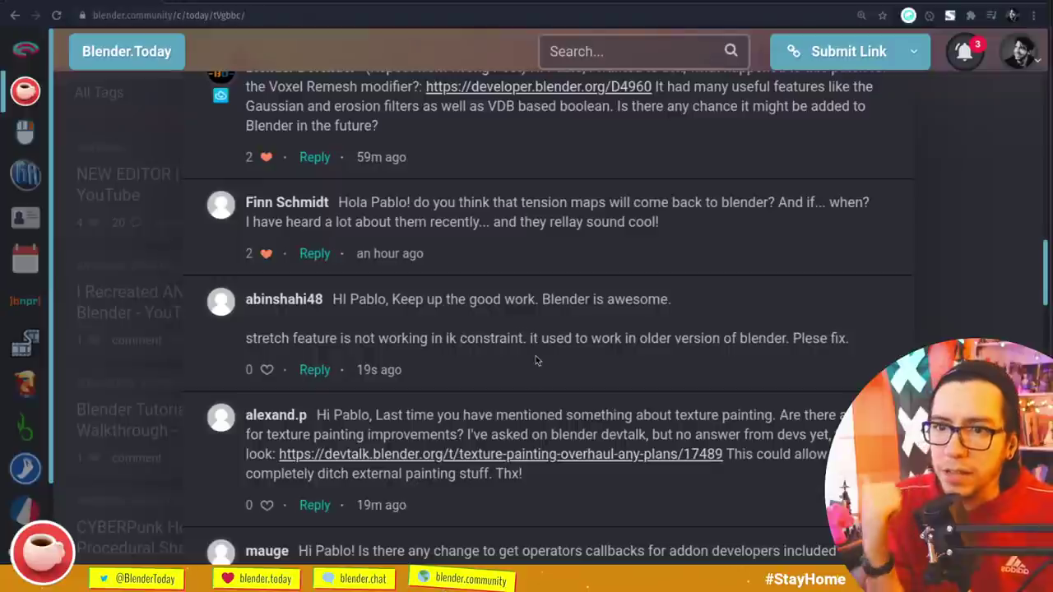
scroll(535, 355, "down", 10)
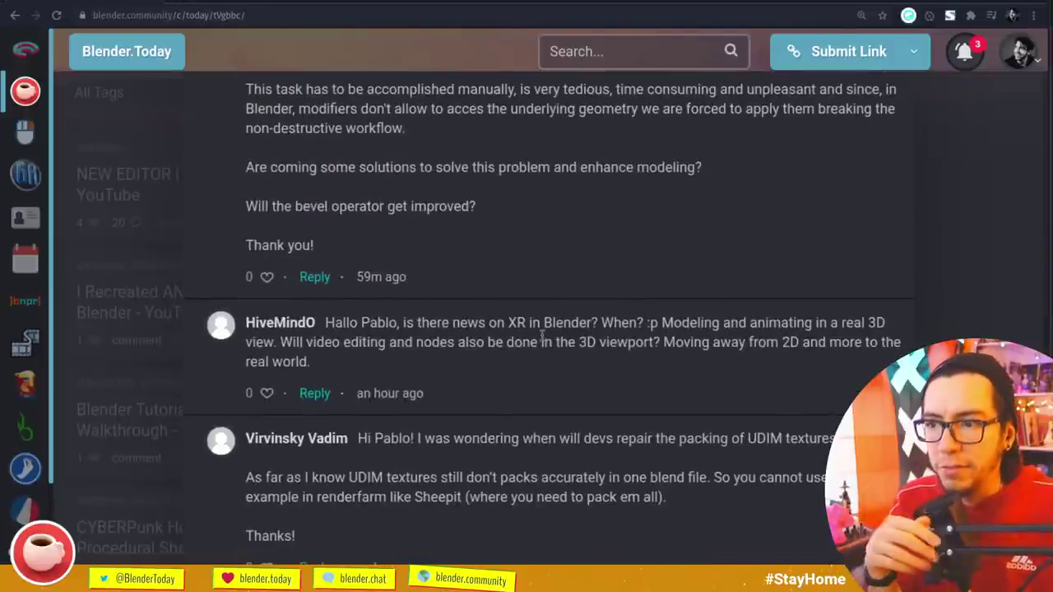
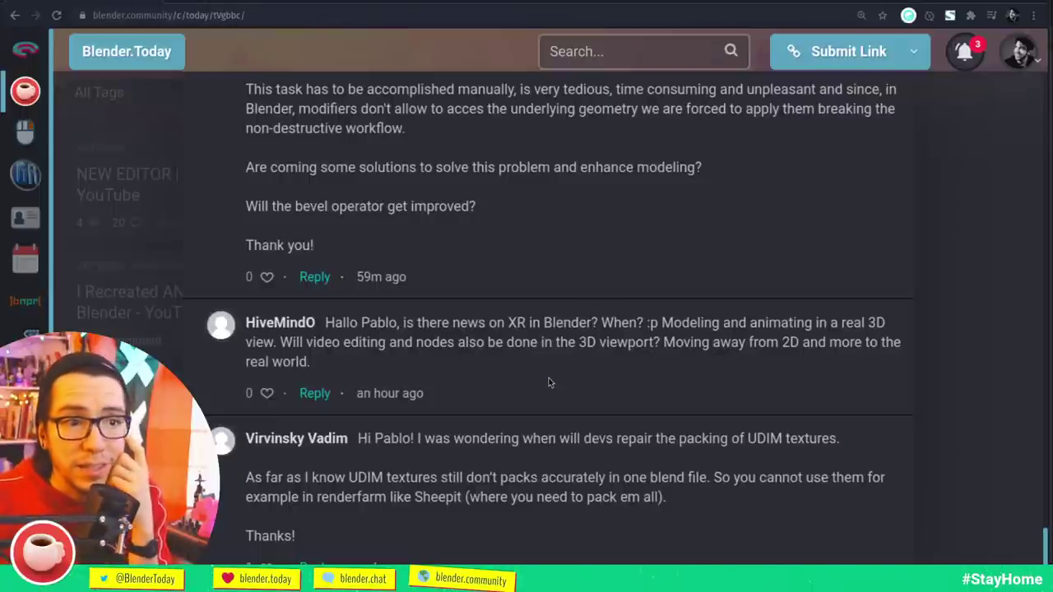
- Like the viewer question asking about XR support in Blender
left_click(266, 393)
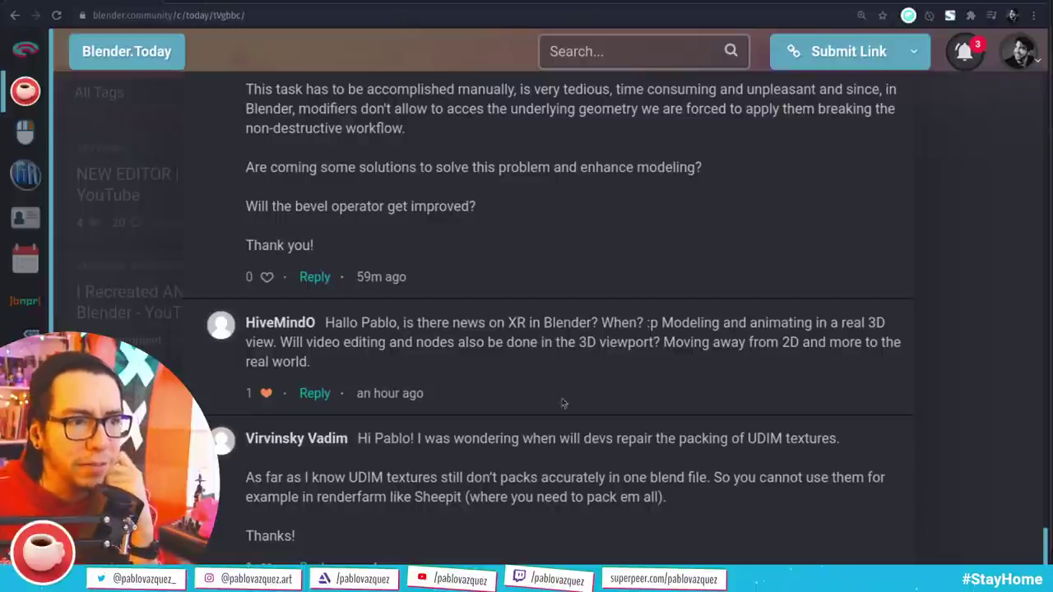
scroll(592, 374, "up", 2)
scroll(590, 383, "up", 1)
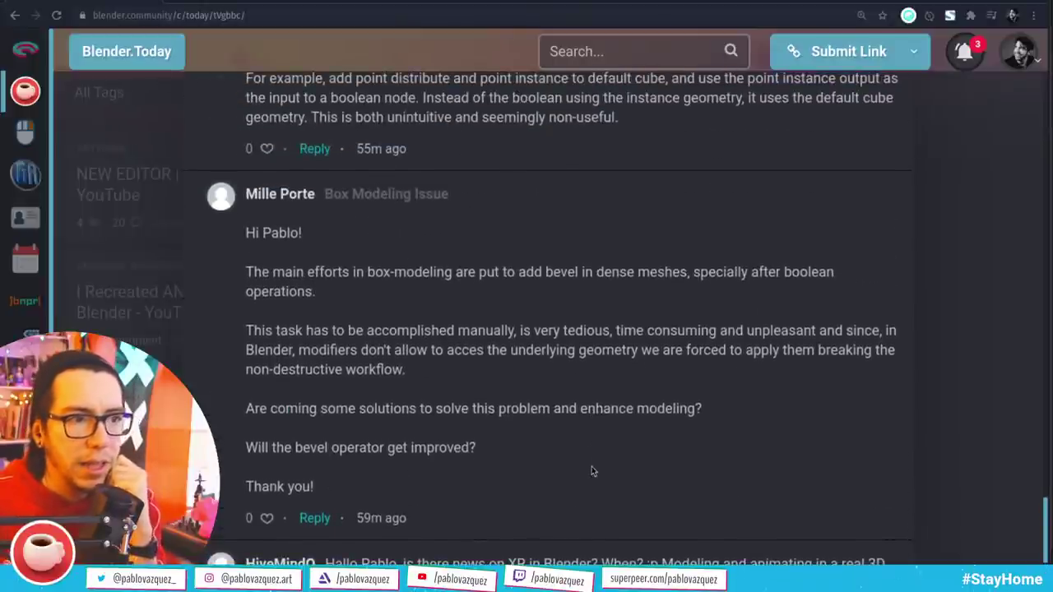
scroll(593, 466, "down", 1)
scroll(603, 450, "down", 1)
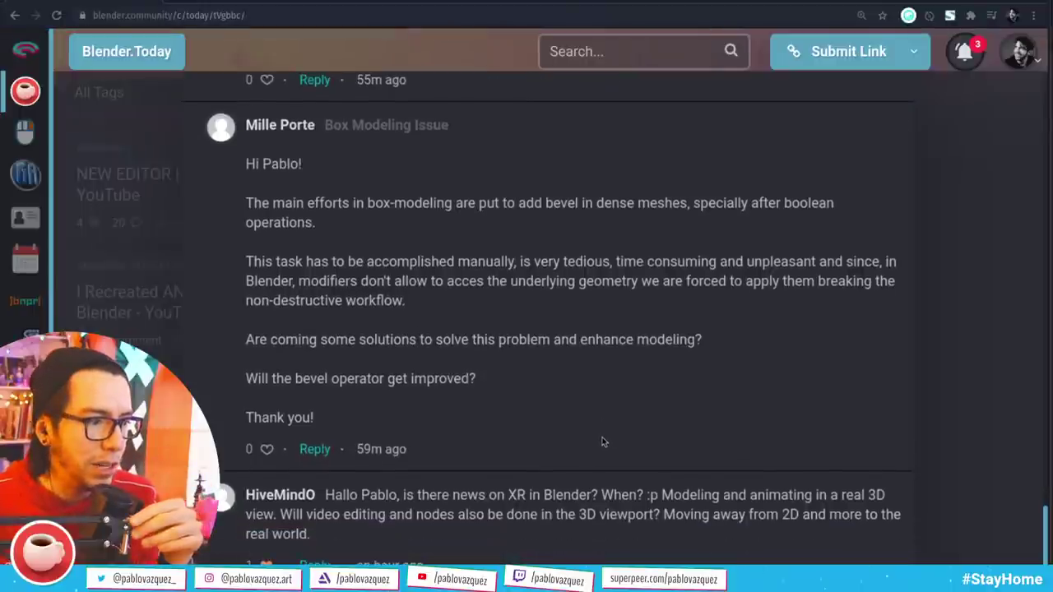
scroll(589, 412, "up", 2)
scroll(566, 407, "down", 1)
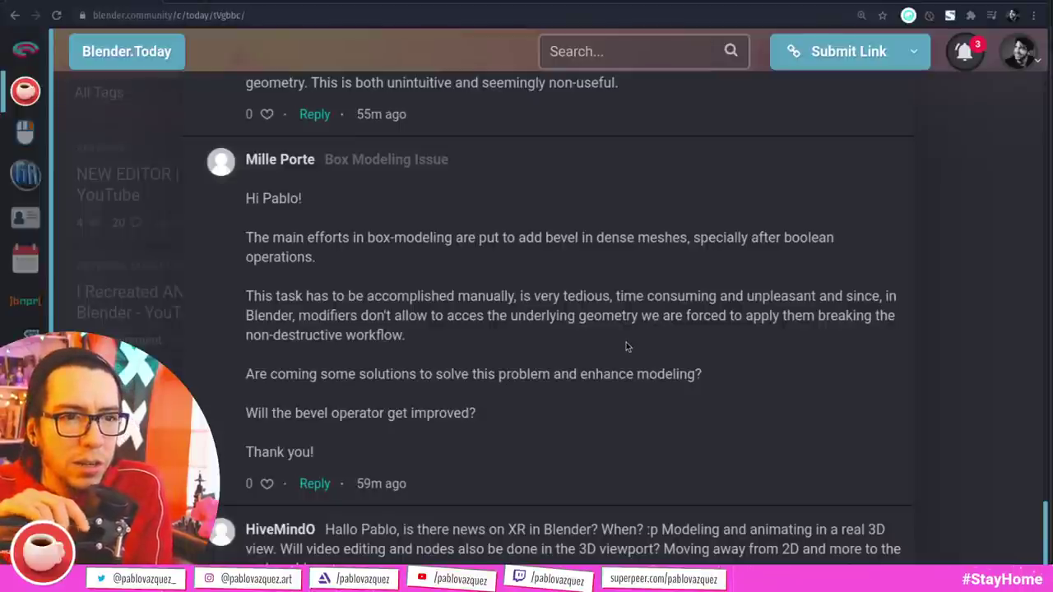
- Like the Box Modeling Issue question, then scroll up to the boolean and IME questions
left_click(267, 484)
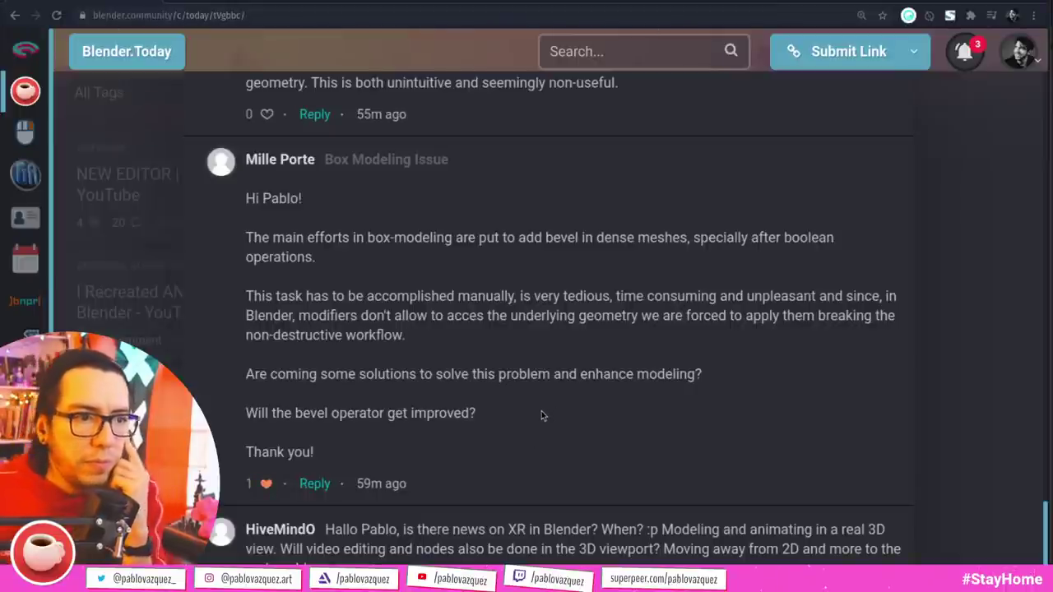
scroll(541, 415, "up", 3)
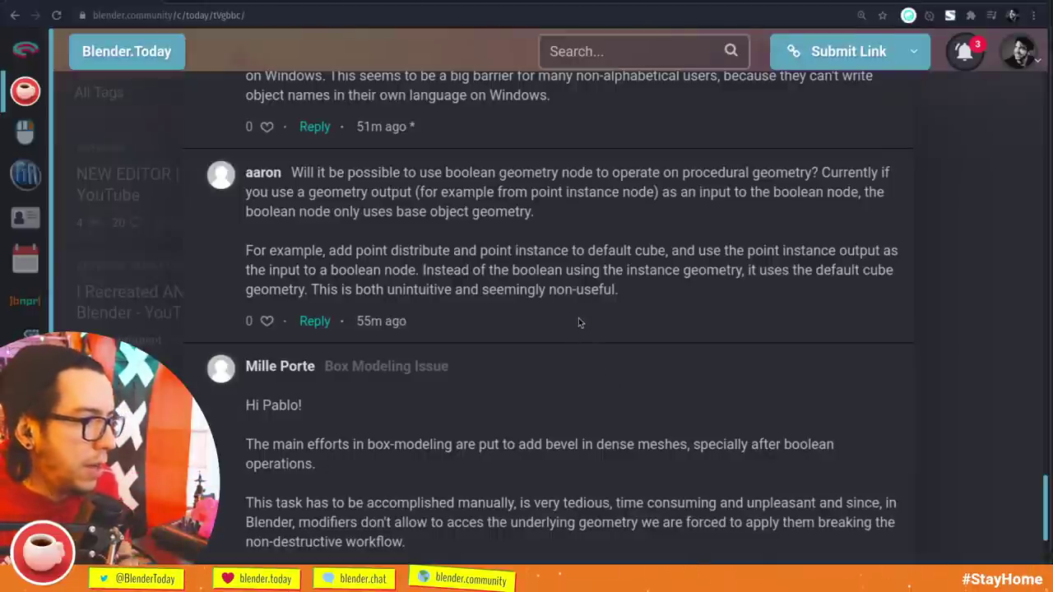
scroll(578, 318, "up", 1)
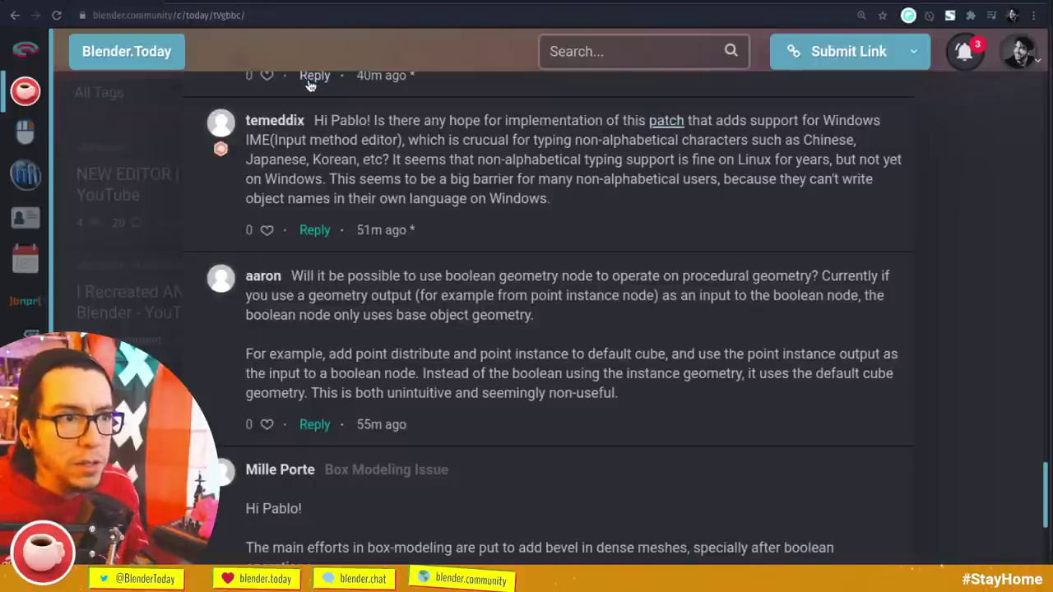
- Open patch D6861 'Update Input Method Editor support for Windows' and scroll through its changes
left_click(244, 2)
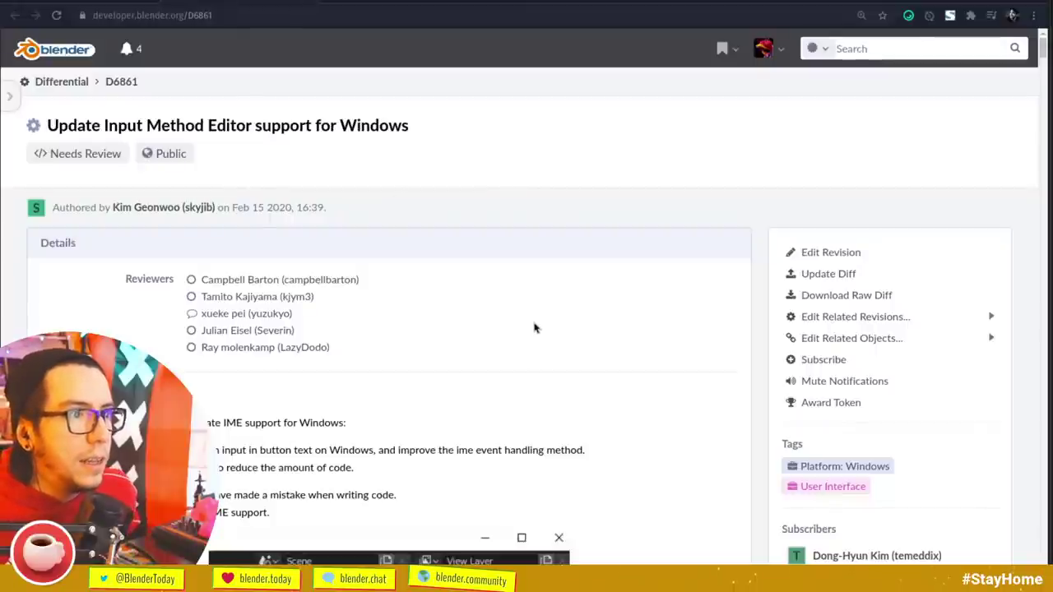
scroll(535, 329, "down", 5)
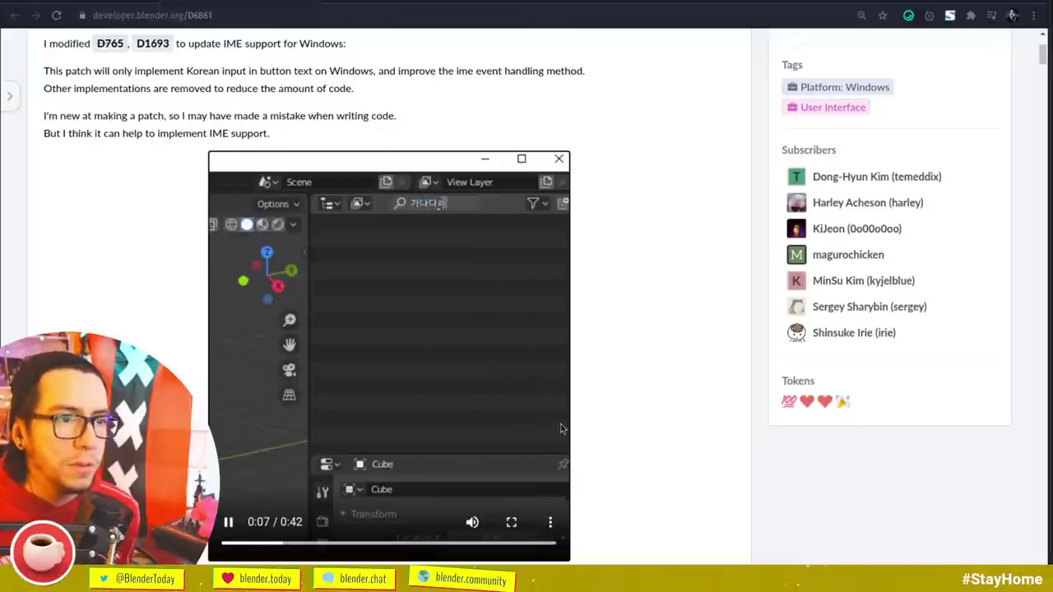
scroll(610, 421, "up", 1)
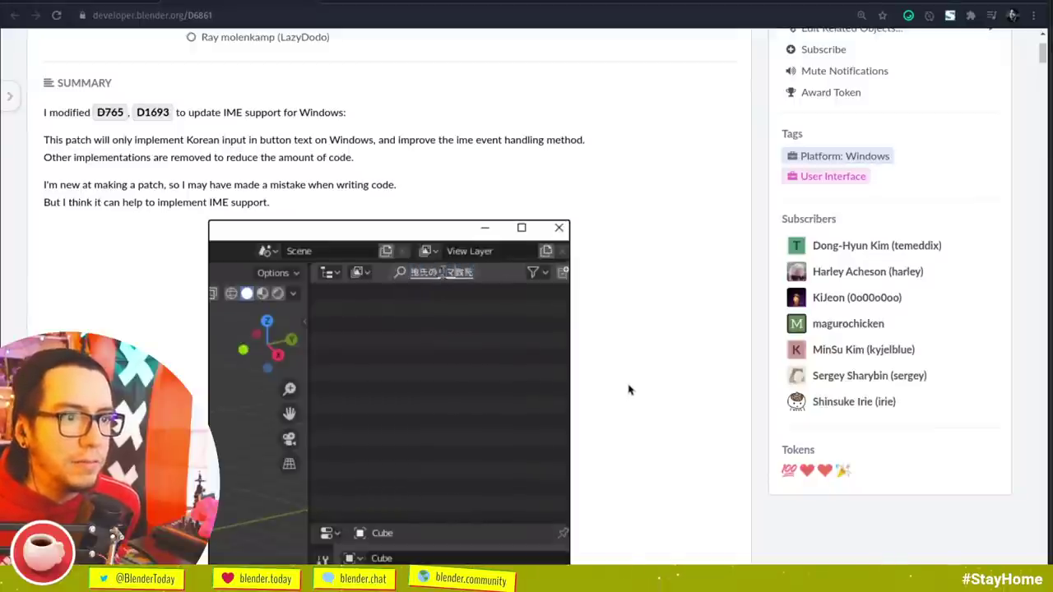
scroll(629, 389, "up", 2)
scroll(629, 390, "down", 10)
scroll(629, 390, "down", 3)
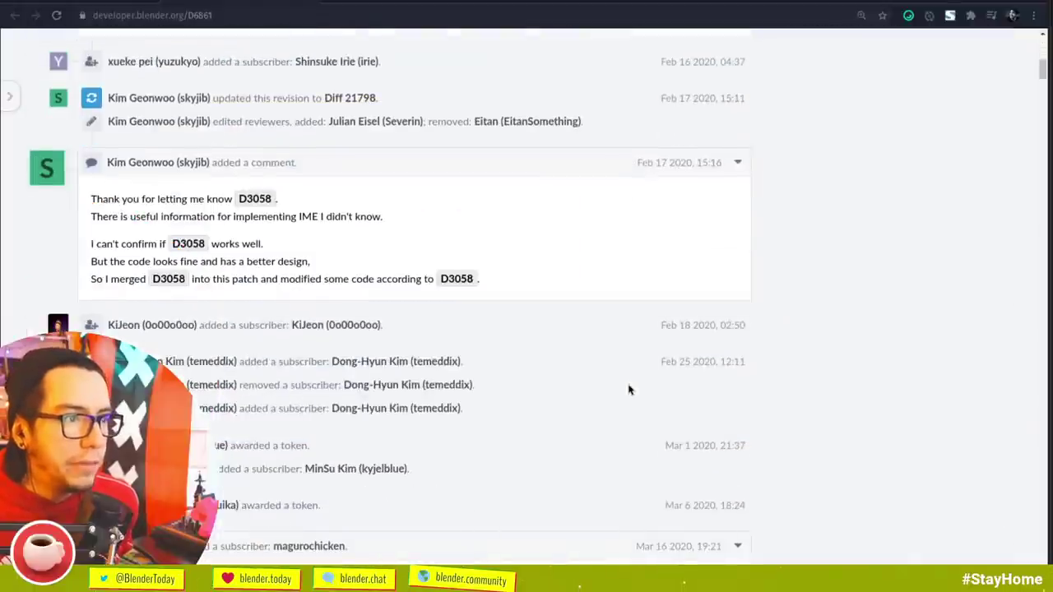
scroll(629, 390, "up", 15)
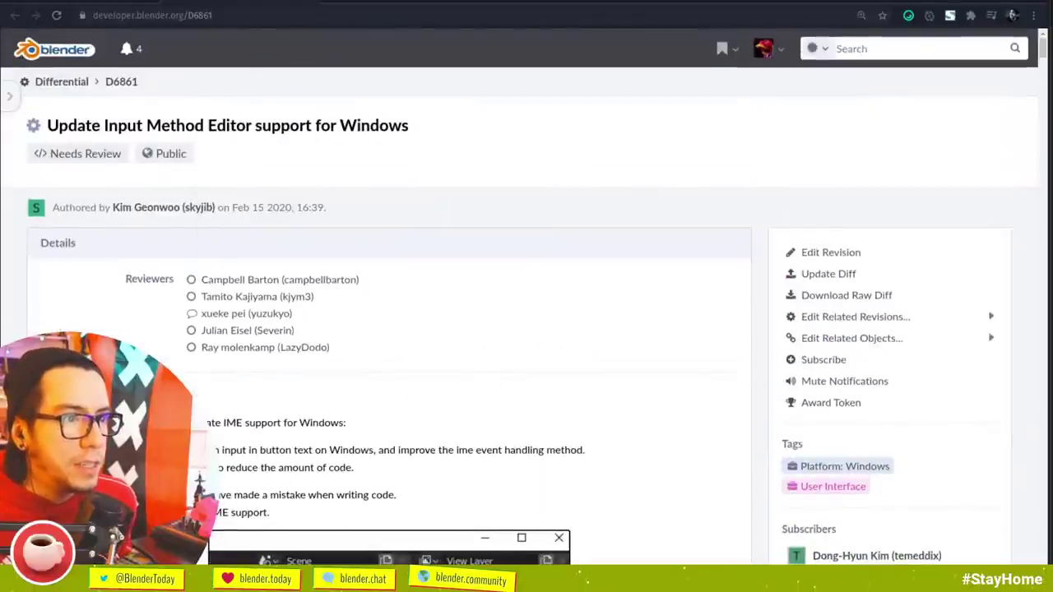
scroll(629, 390, "down", 20)
- Briefly check the running Blender window, then resume reading the D6861 code diff
key("alt+Tab")
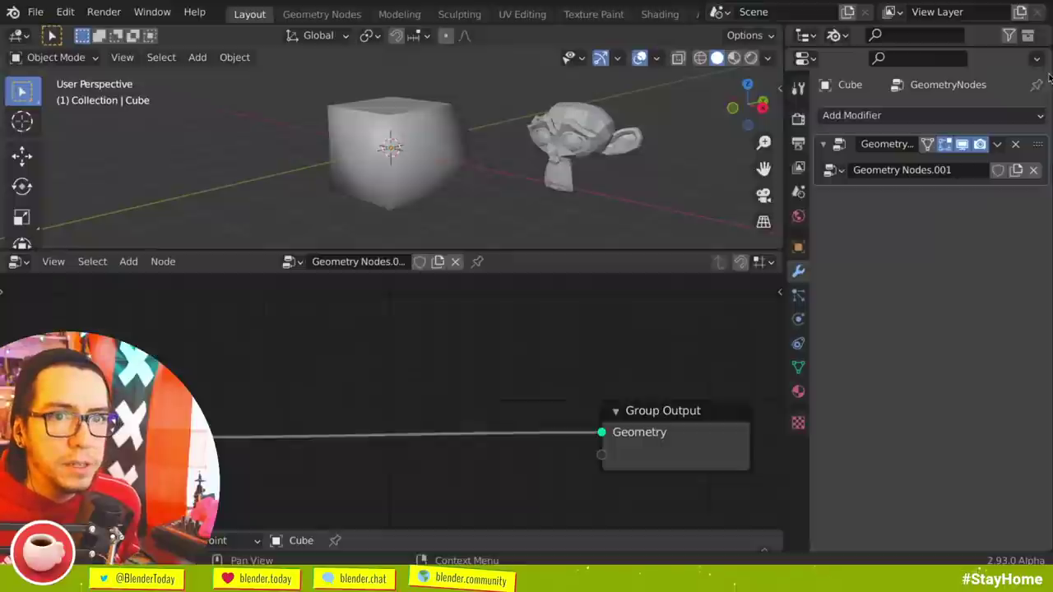
key("alt+Tab")
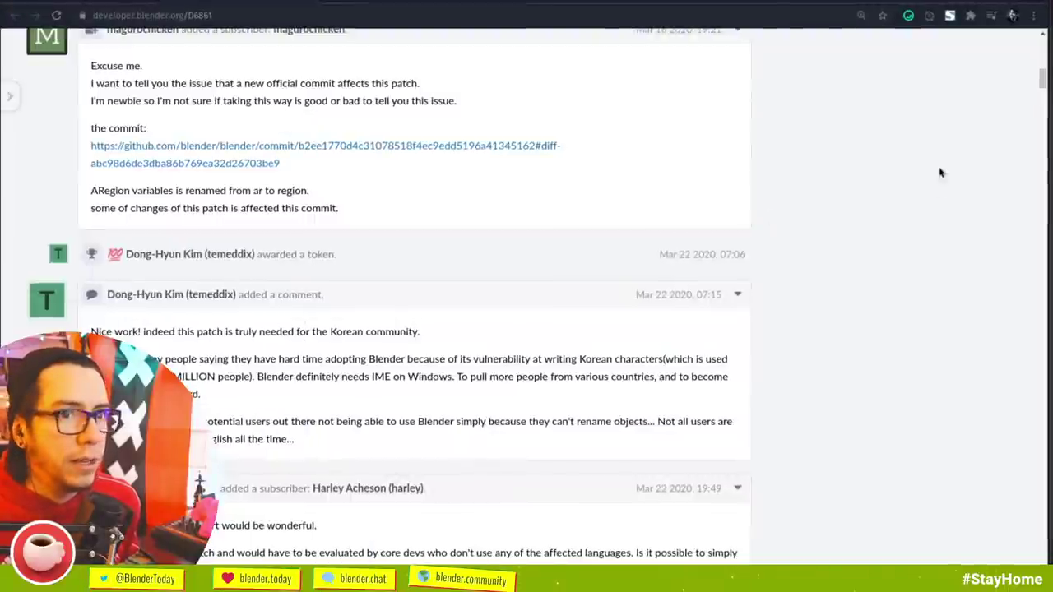
left_click_drag(1042, 79, 1042, 127)
scroll(521, 407, "down", 10)
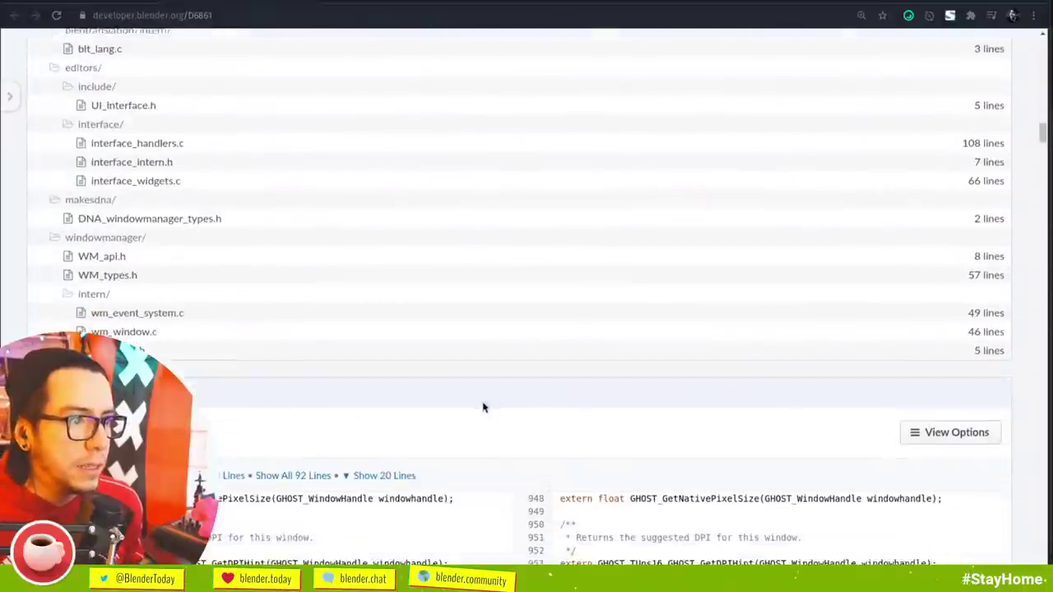
scroll(484, 407, "down", 3)
scroll(475, 409, "up", 15)
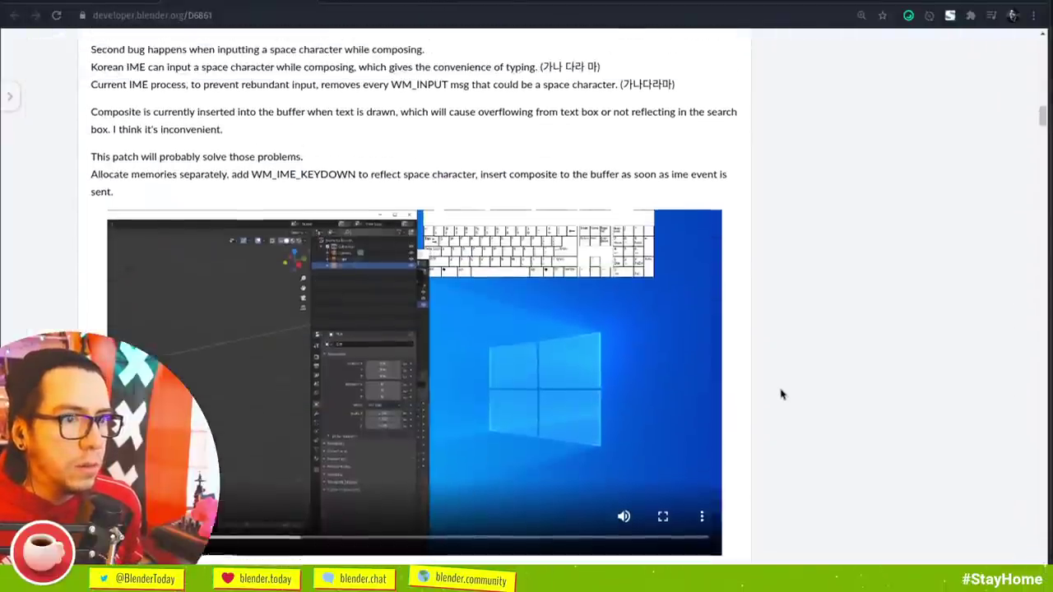
scroll(782, 395, "up", 6)
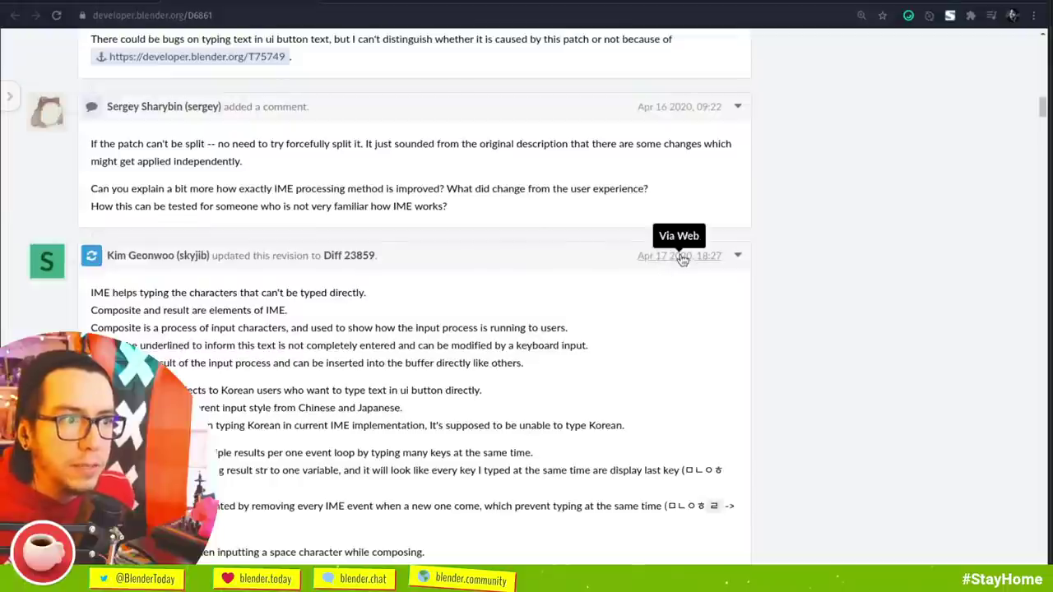
scroll(73, 319, "down", 5)
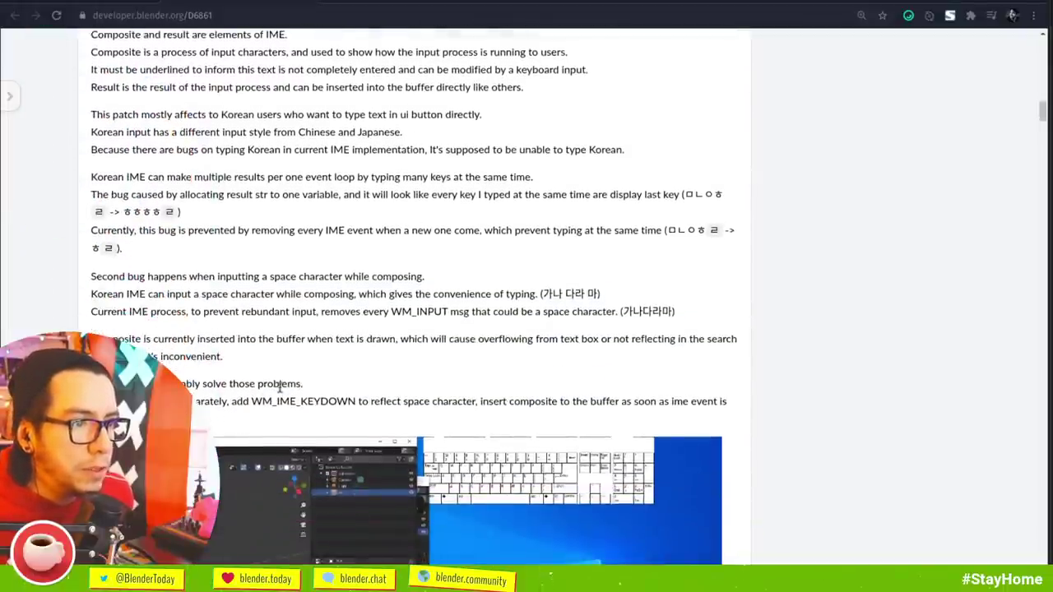
scroll(250, 366, "down", 9)
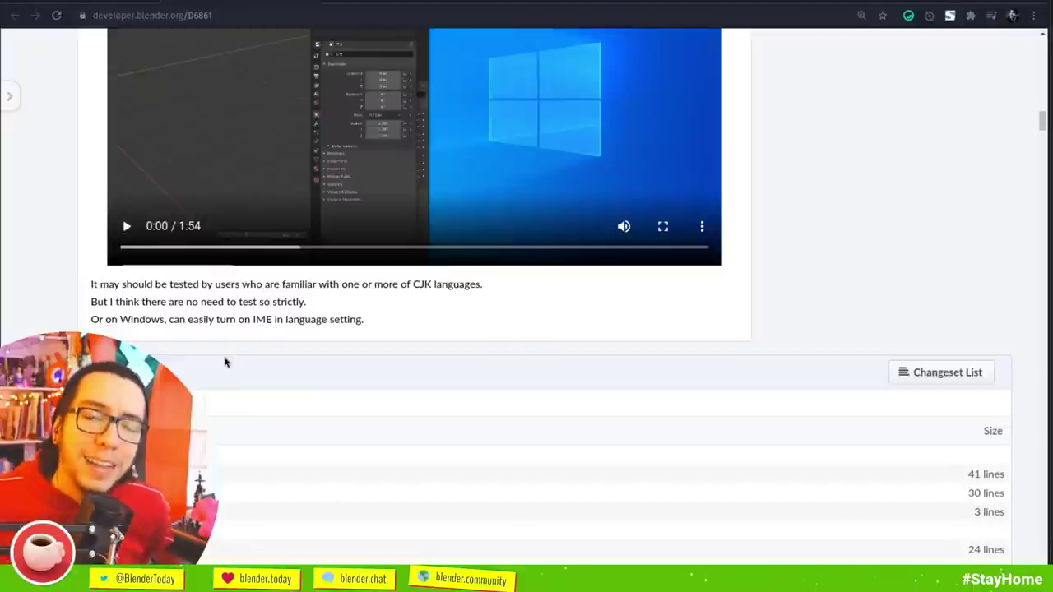
scroll(225, 362, "up", 6)
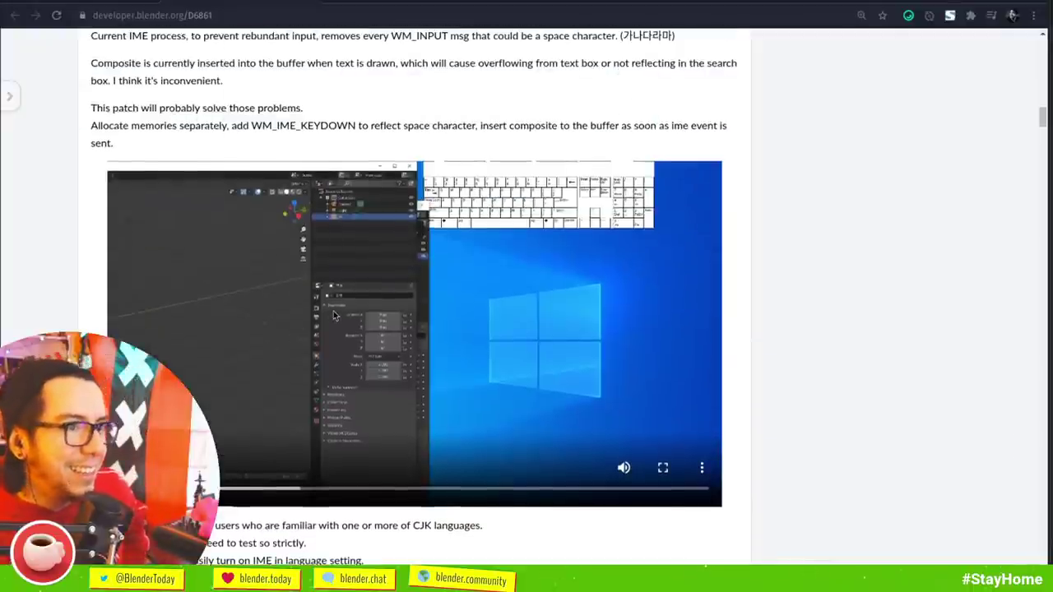
scroll(329, 292, "up", 9)
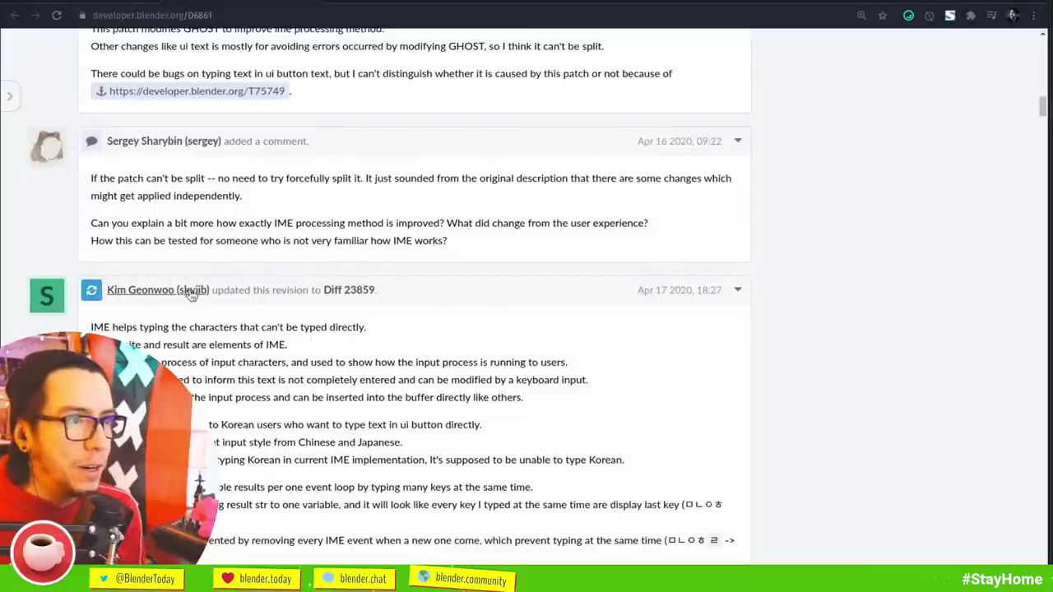
scroll(487, 301, "up", 2)
scroll(510, 263, "up", 8)
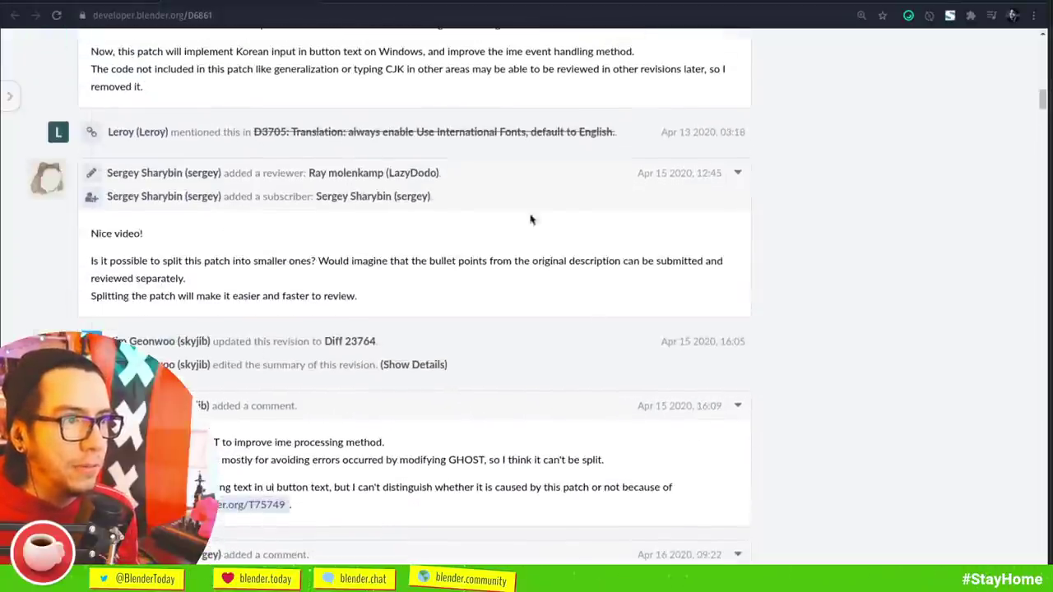
scroll(493, 271, "down", 7)
scroll(494, 270, "down", 4)
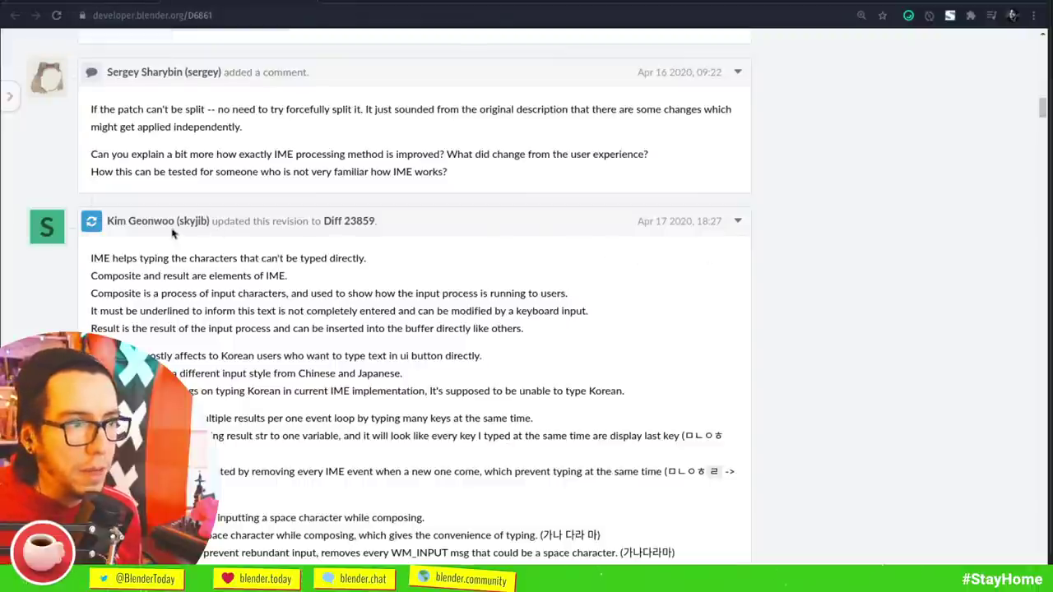
scroll(325, 350, "up", 4)
scroll(325, 350, "up", 15)
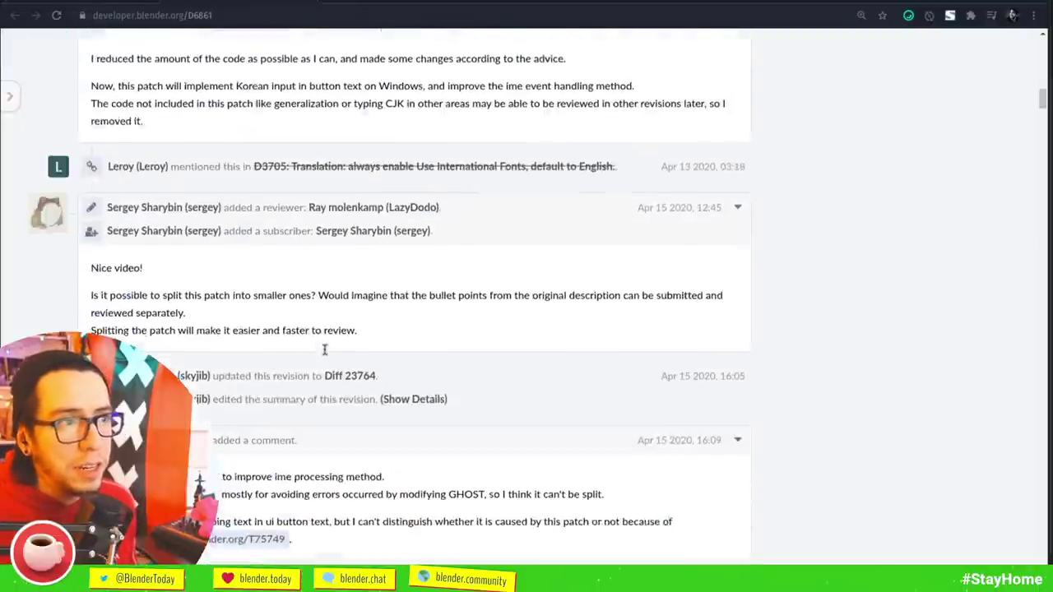
scroll(328, 358, "up", 15)
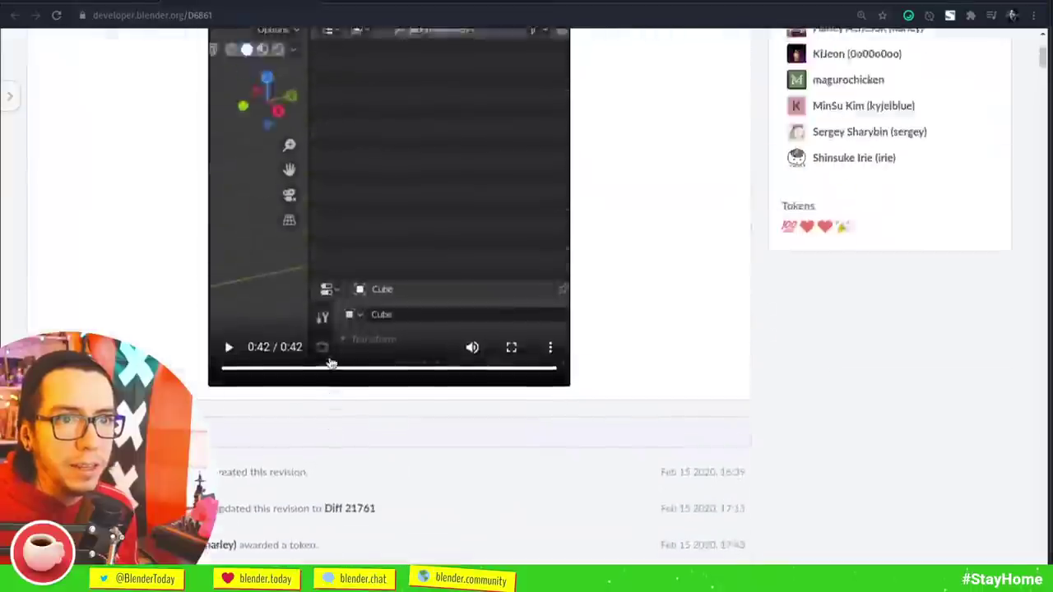
scroll(329, 359, "down", 10)
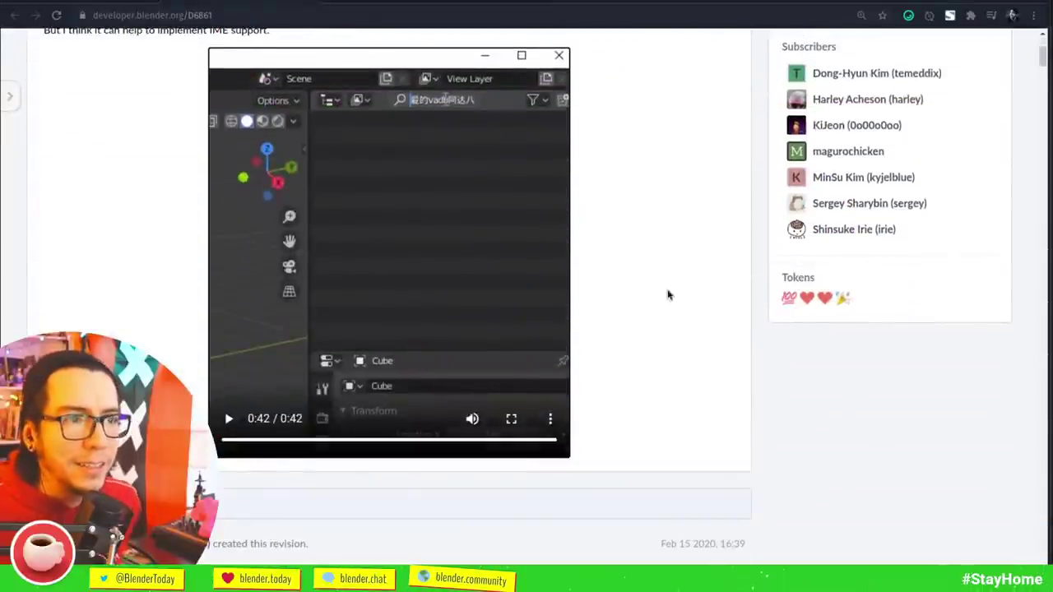
scroll(670, 298, "up", 3)
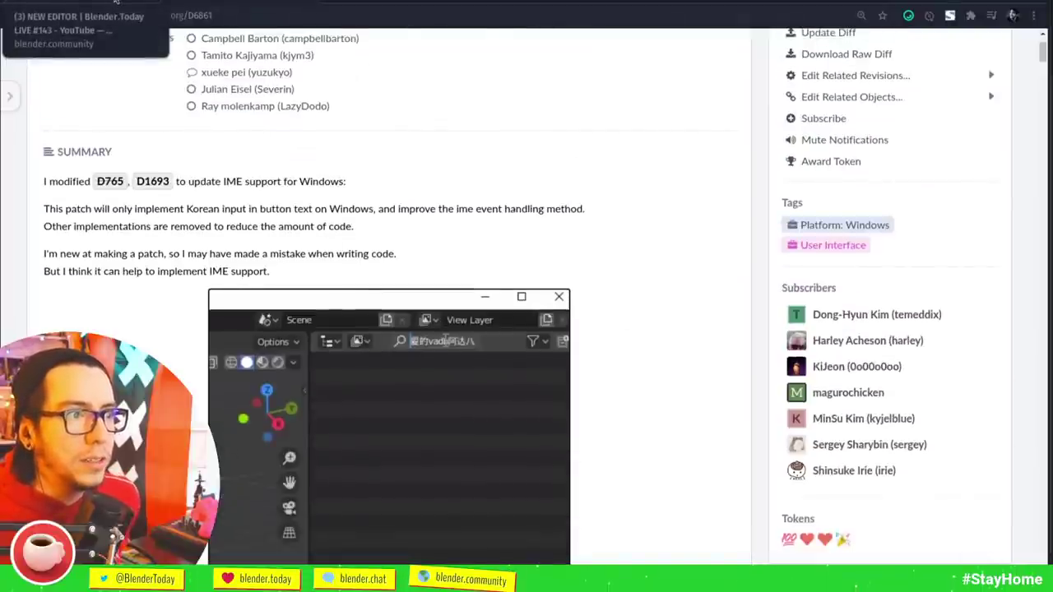
- Back on the Blender.Today thread, like the question about boolean geometry nodes on procedural geometry
left_click(115, 2)
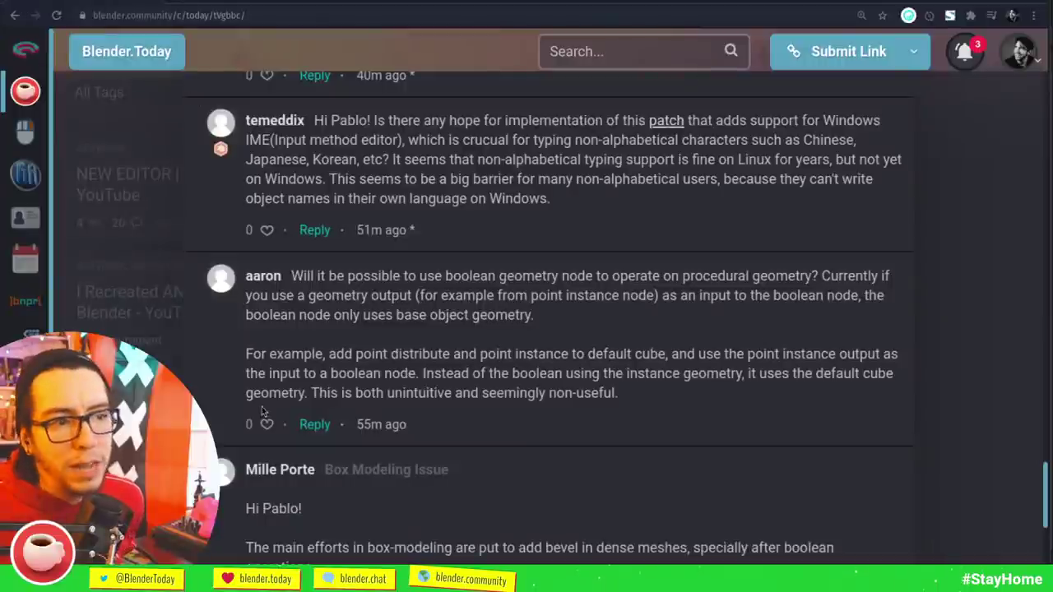
left_click(266, 230)
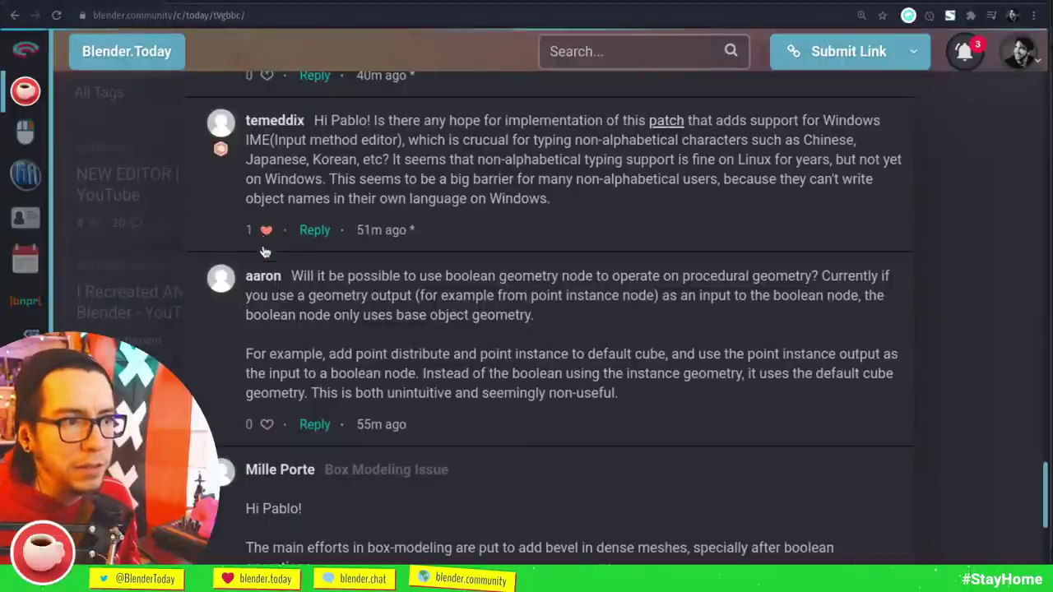
left_click(265, 425)
scroll(264, 411, "down", 3)
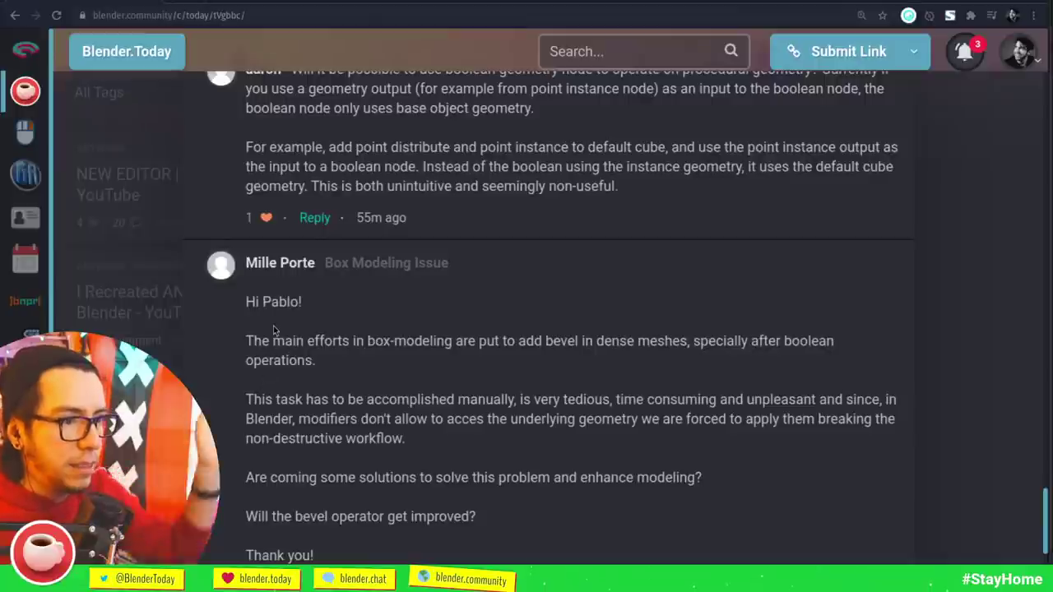